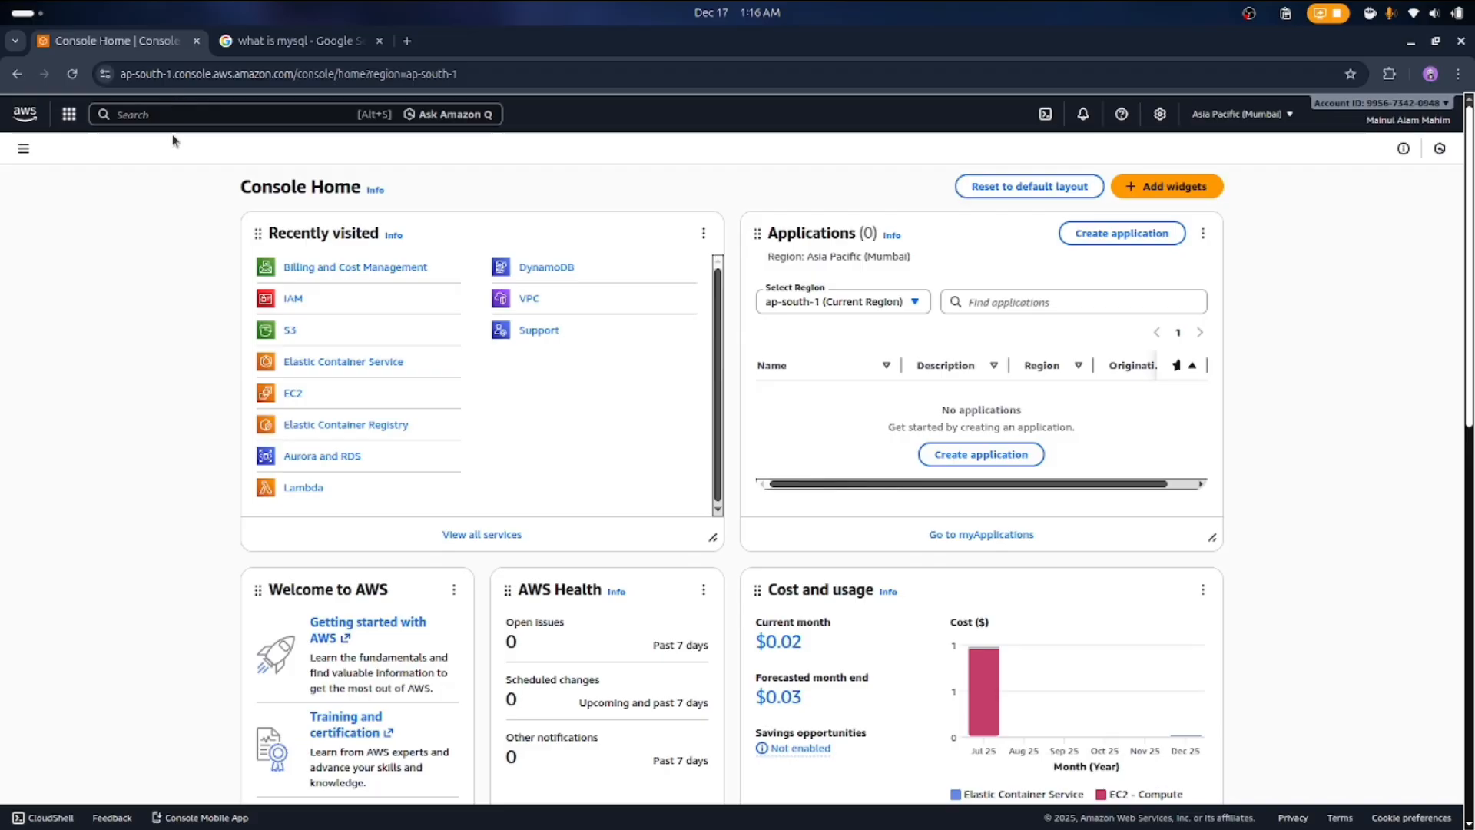
Search the AWS services for "rds" and open Aurora and RDS in a new browser tab
{"action": "left_click", "coordinate": [167, 117]}
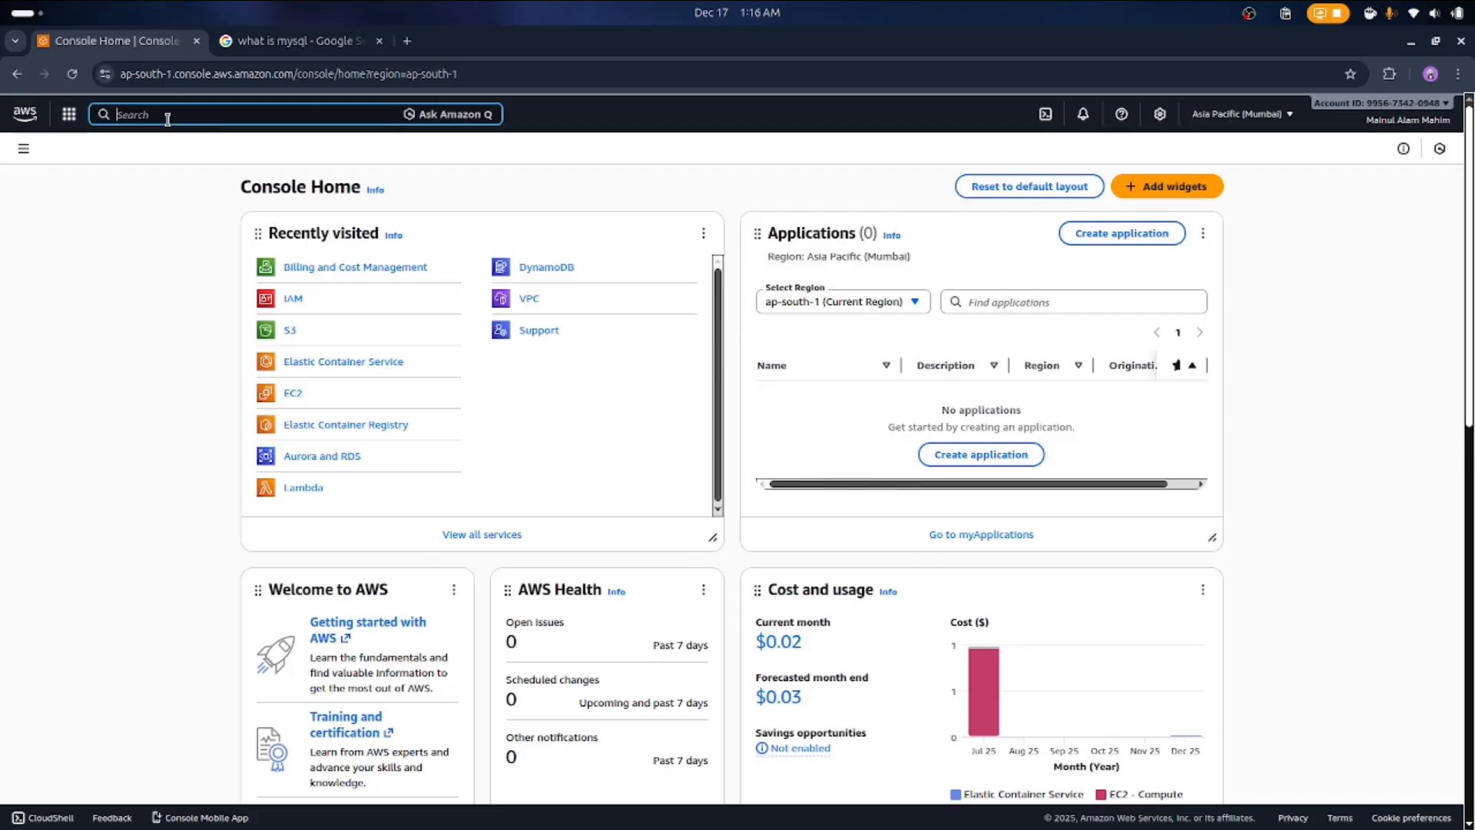
{"action": "type", "text": "rds"}
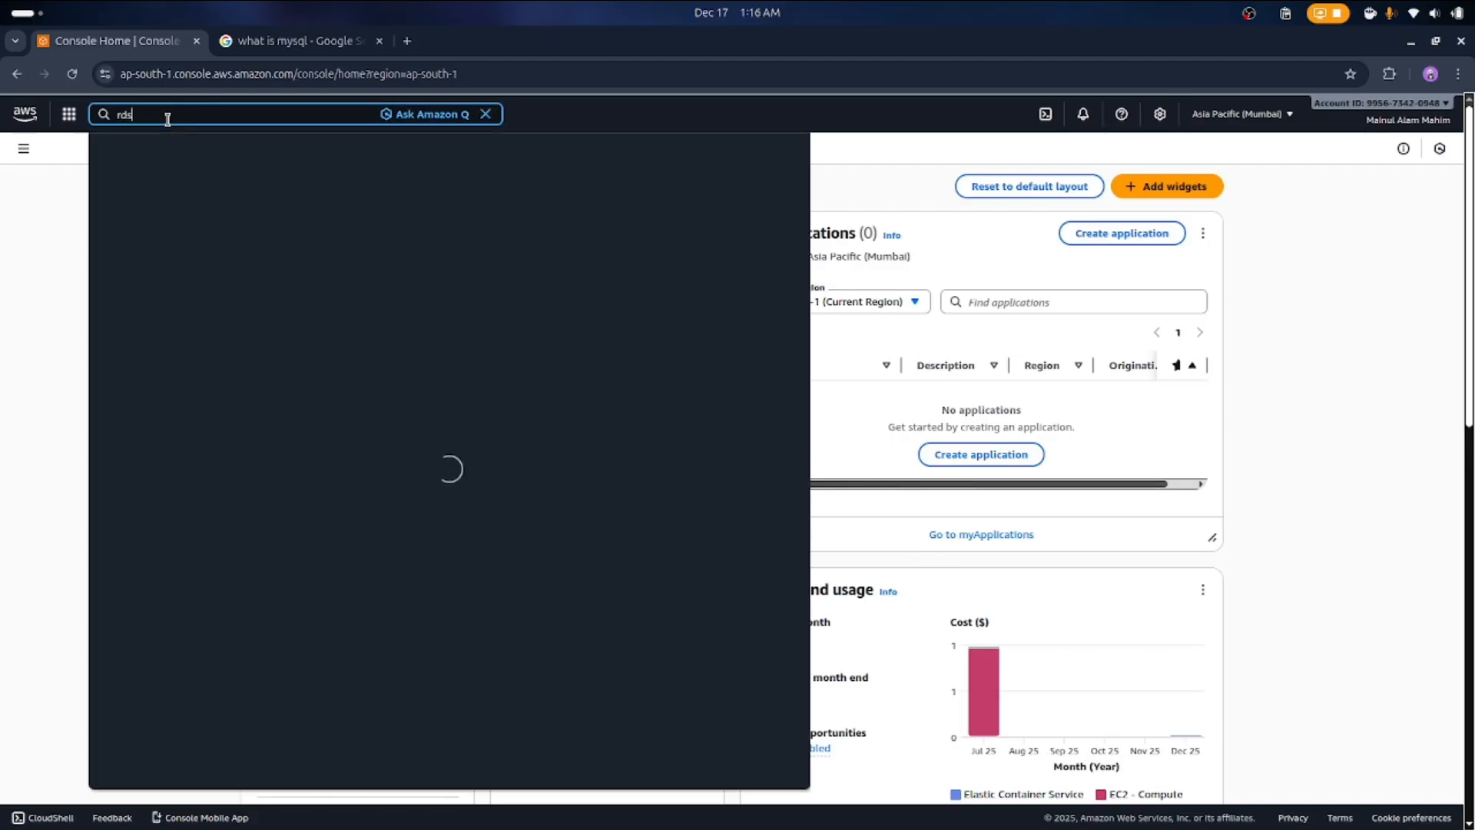
{"action": "mouse_move", "coordinate": [369, 236]}
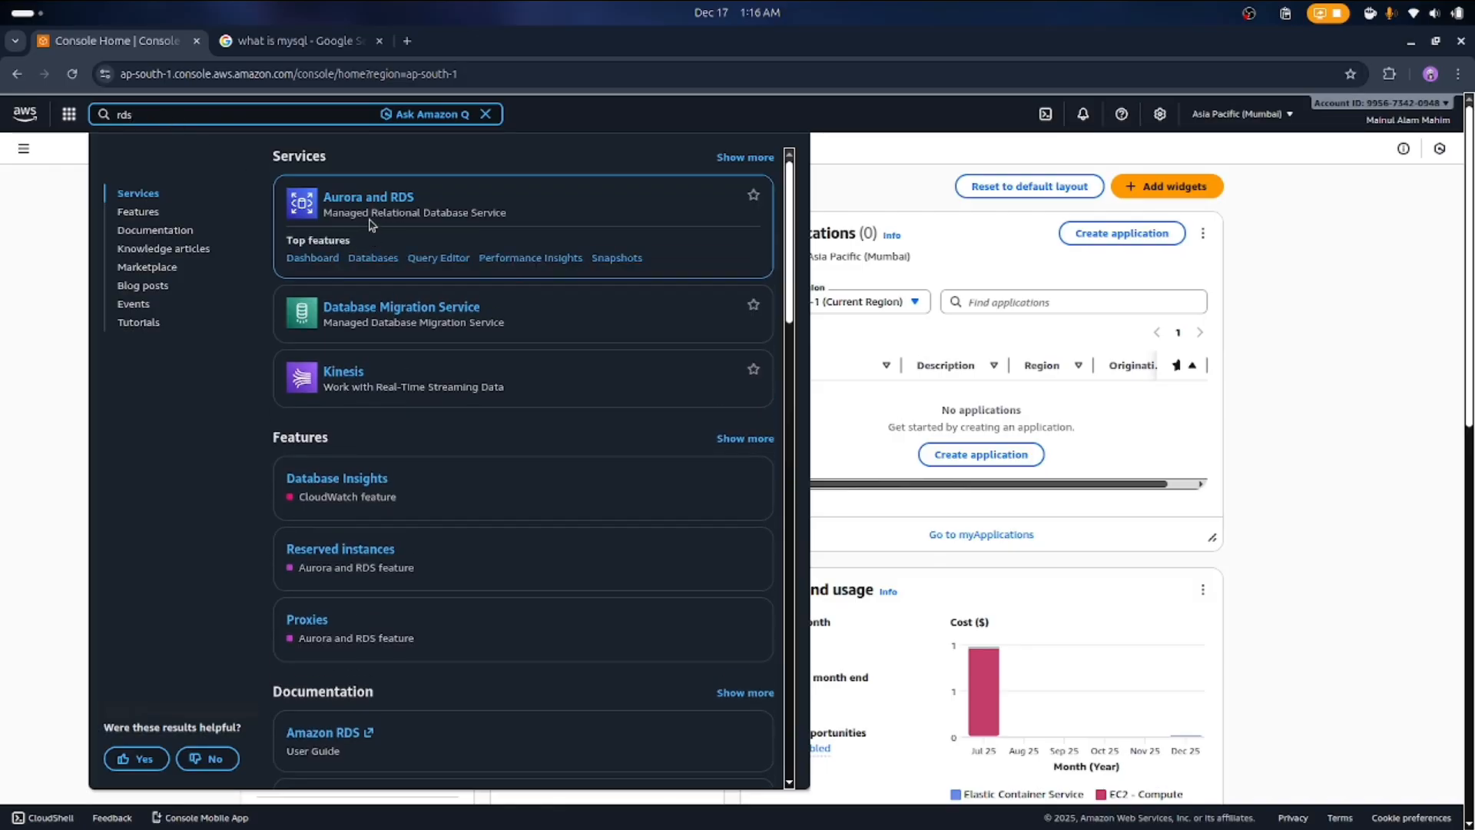
{"action": "right_click", "coordinate": [376, 208]}
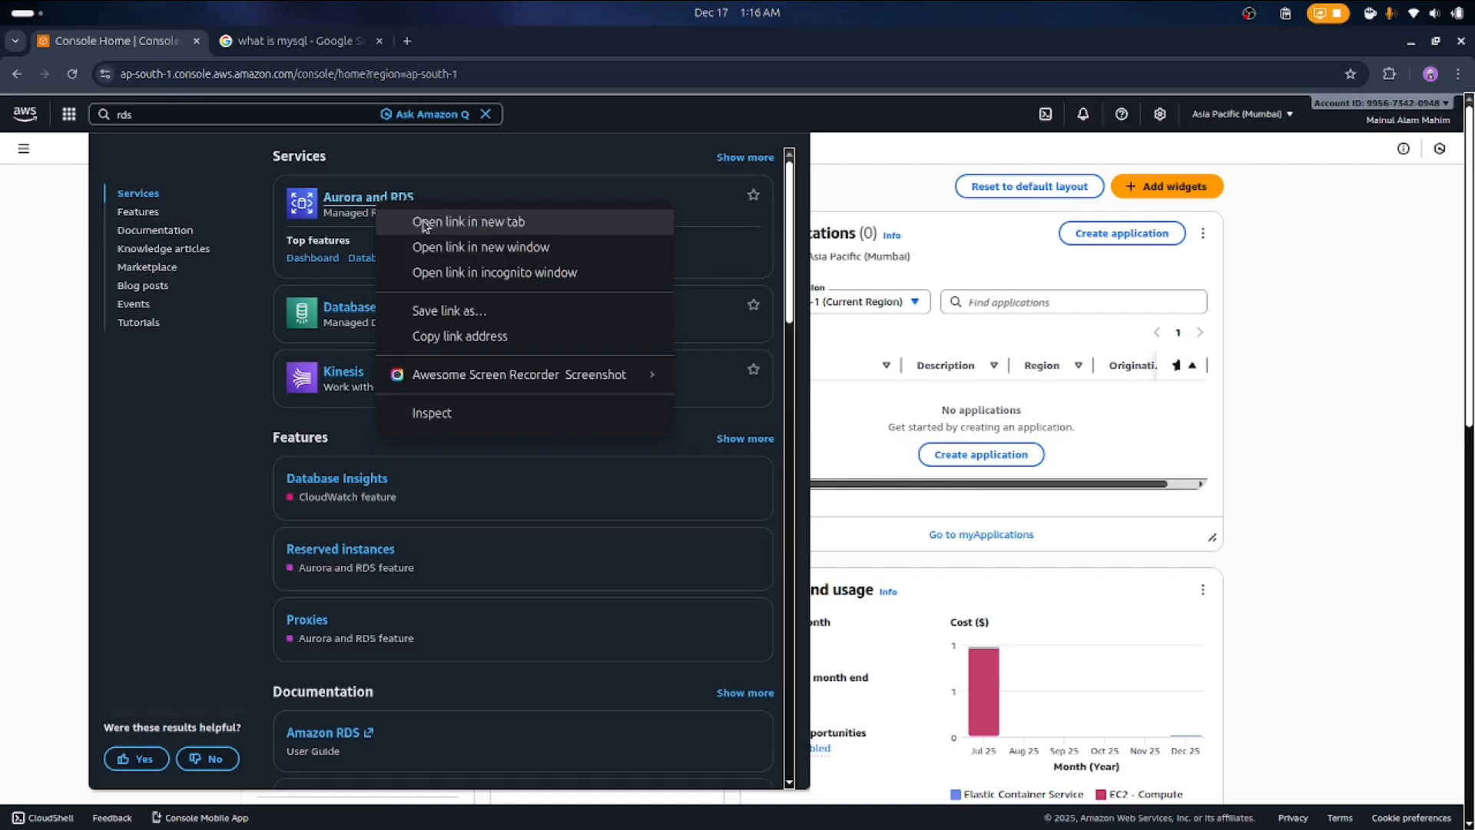
{"action": "left_click", "coordinate": [423, 223]}
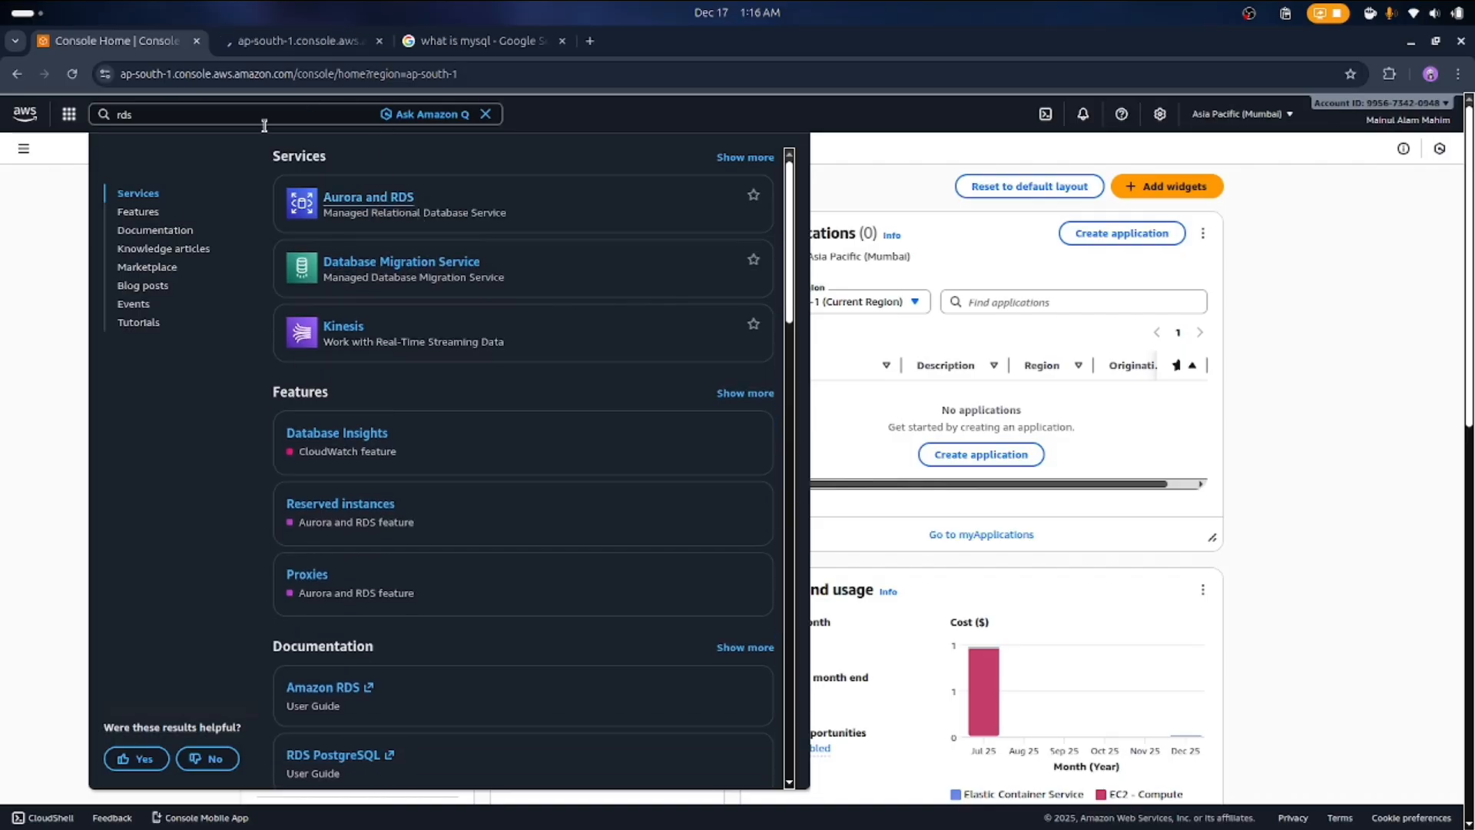
{"action": "left_click", "coordinate": [35, 264]}
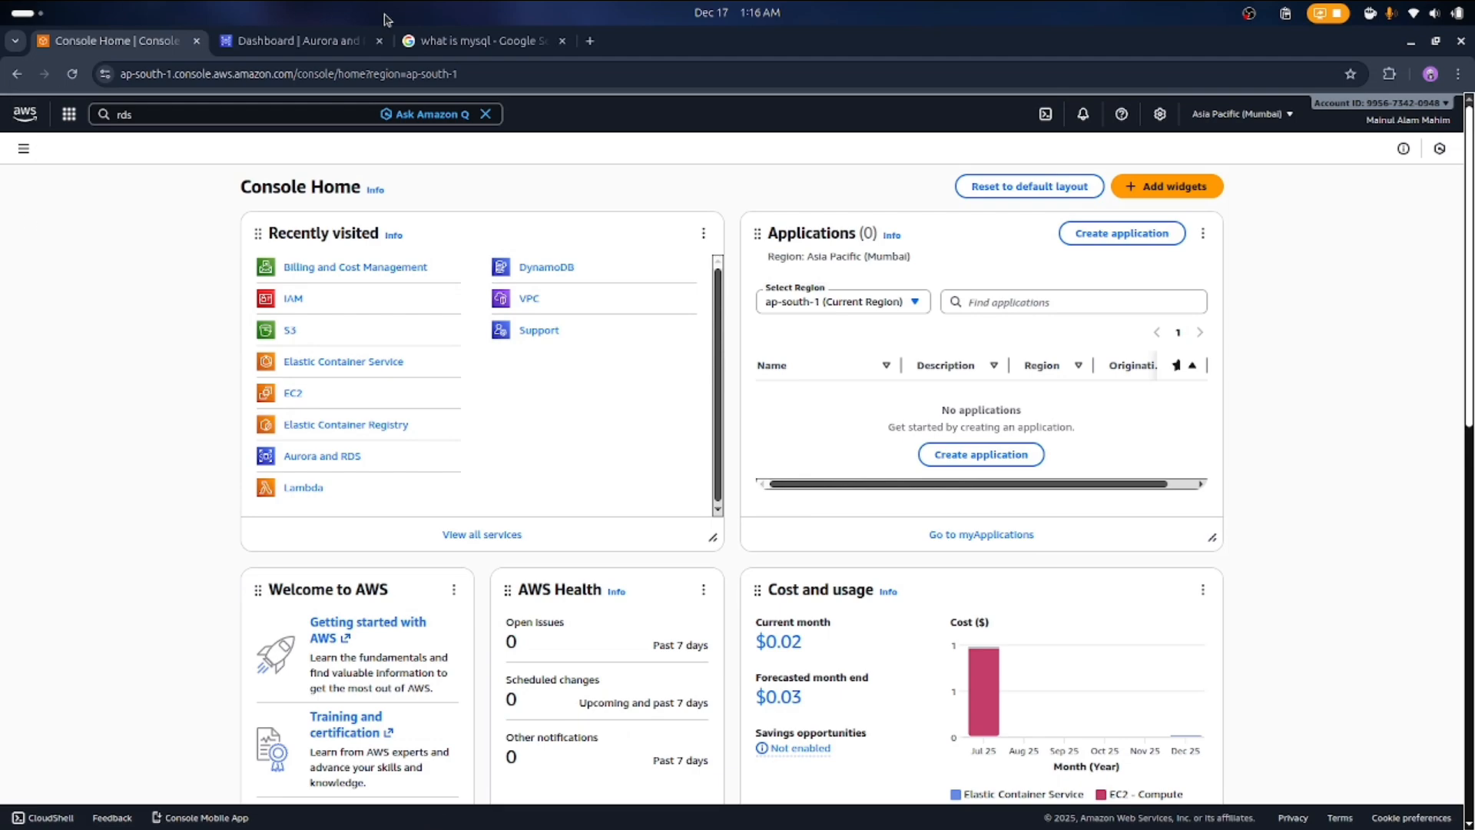
Read the Google overview for "what is mysql" and start creating a database from the Aurora and RDS dashboard
{"action": "left_click", "coordinate": [457, 41]}
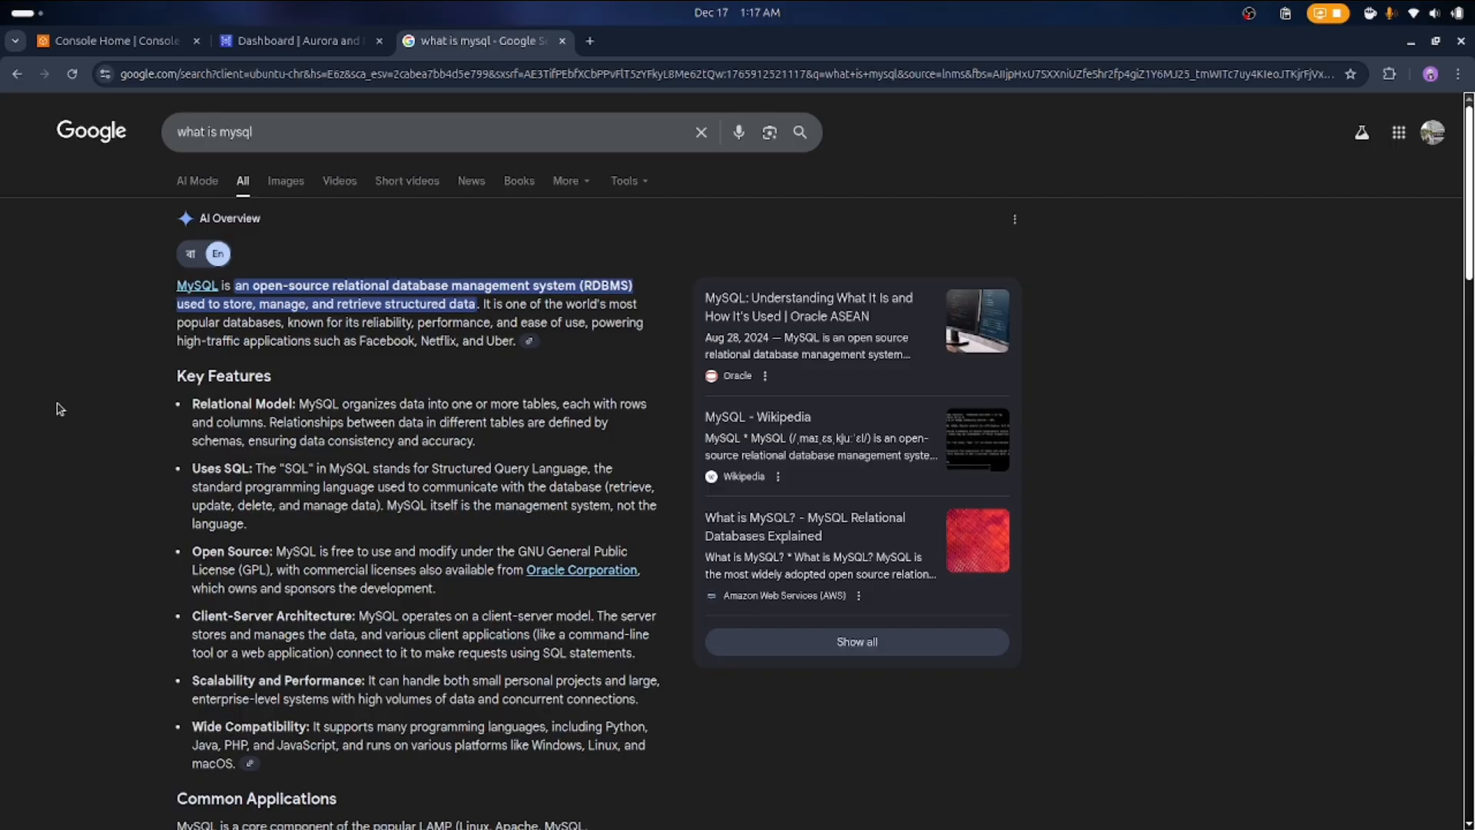
{"action": "left_click", "coordinate": [280, 40]}
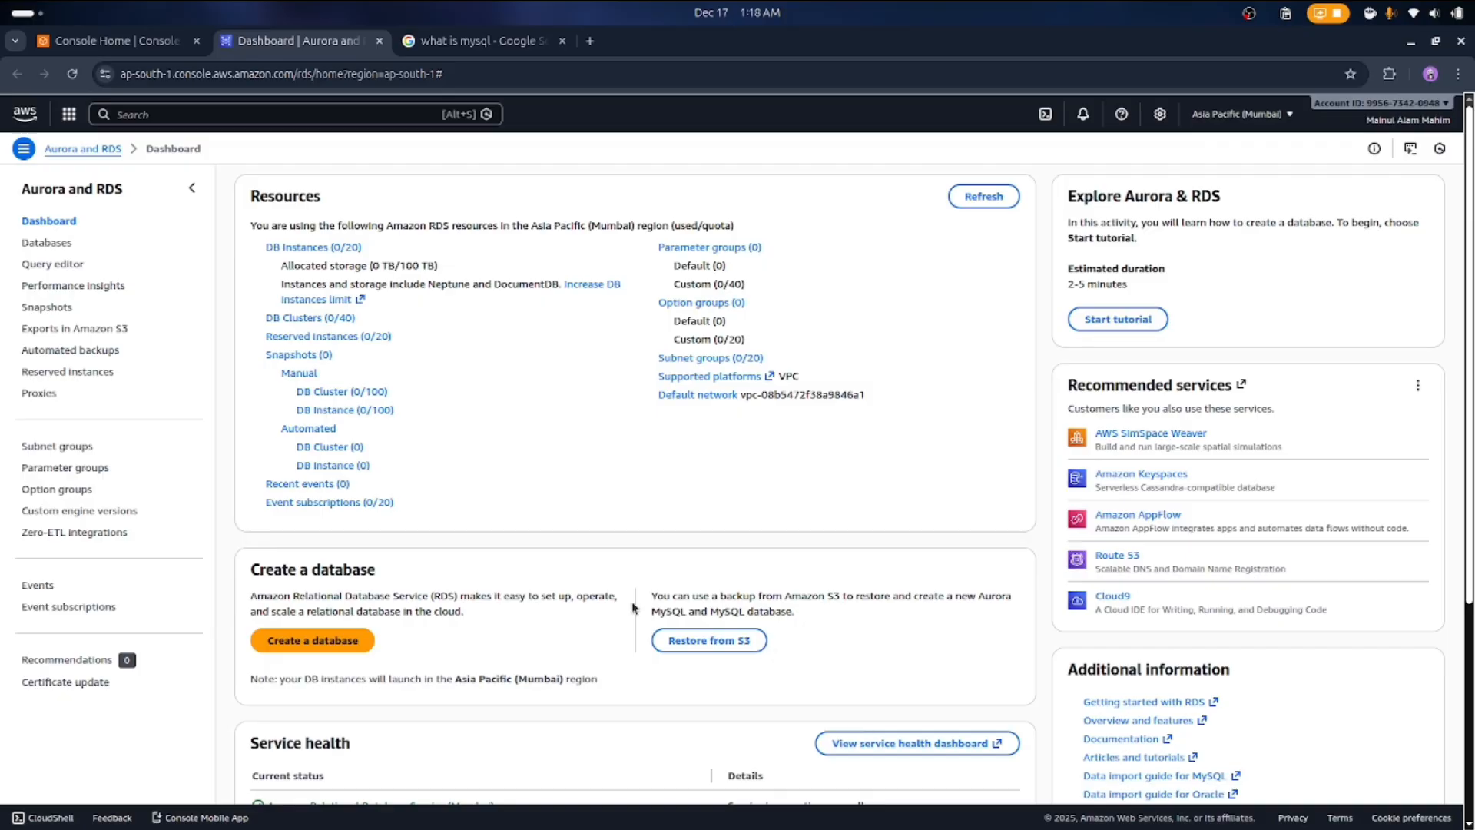
{"action": "left_click", "coordinate": [297, 647]}
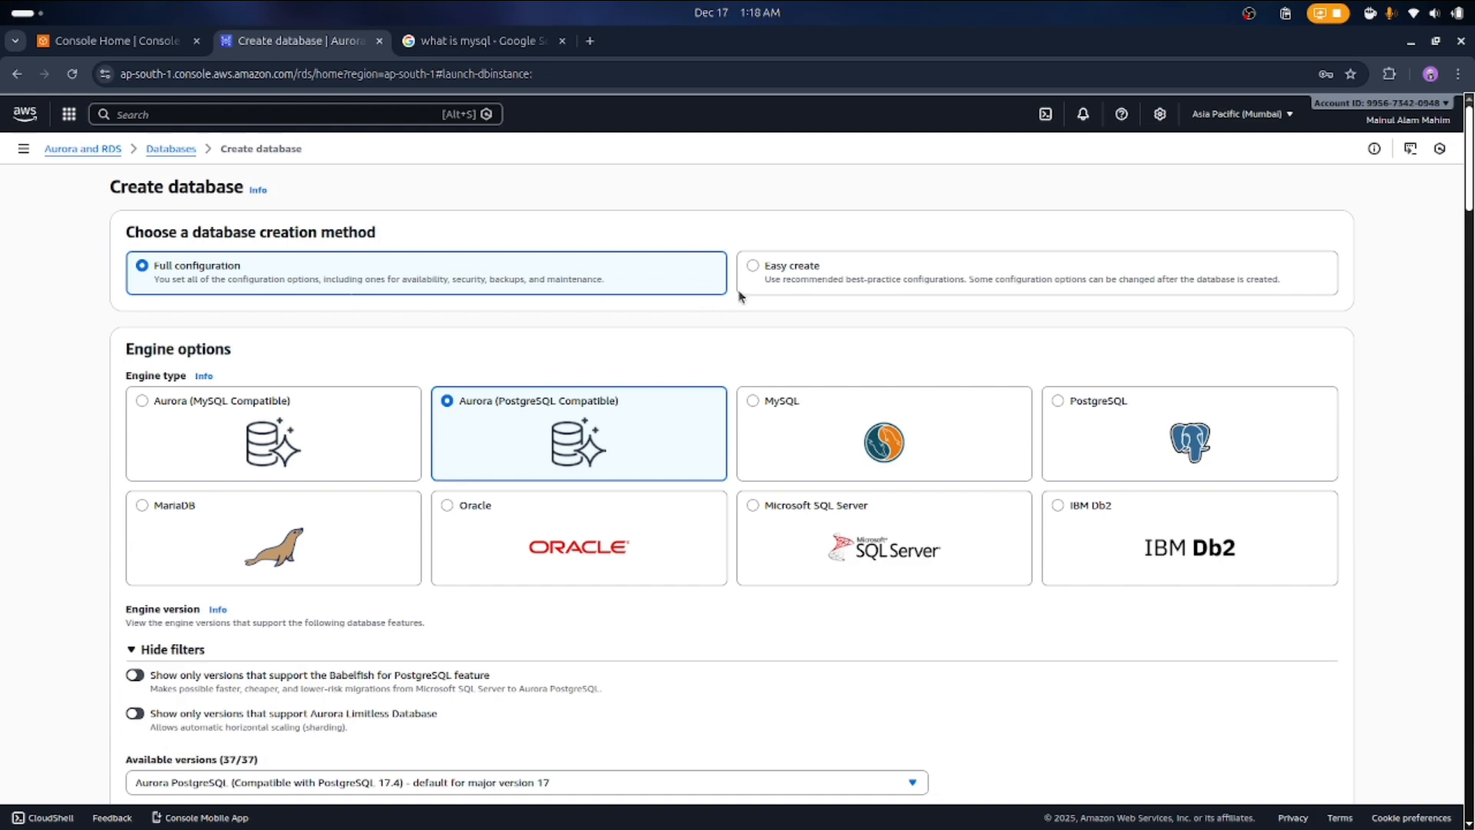
Choose the Easy create method with the MySQL engine and the Free tier DB instance size
{"action": "left_click", "coordinate": [797, 270]}
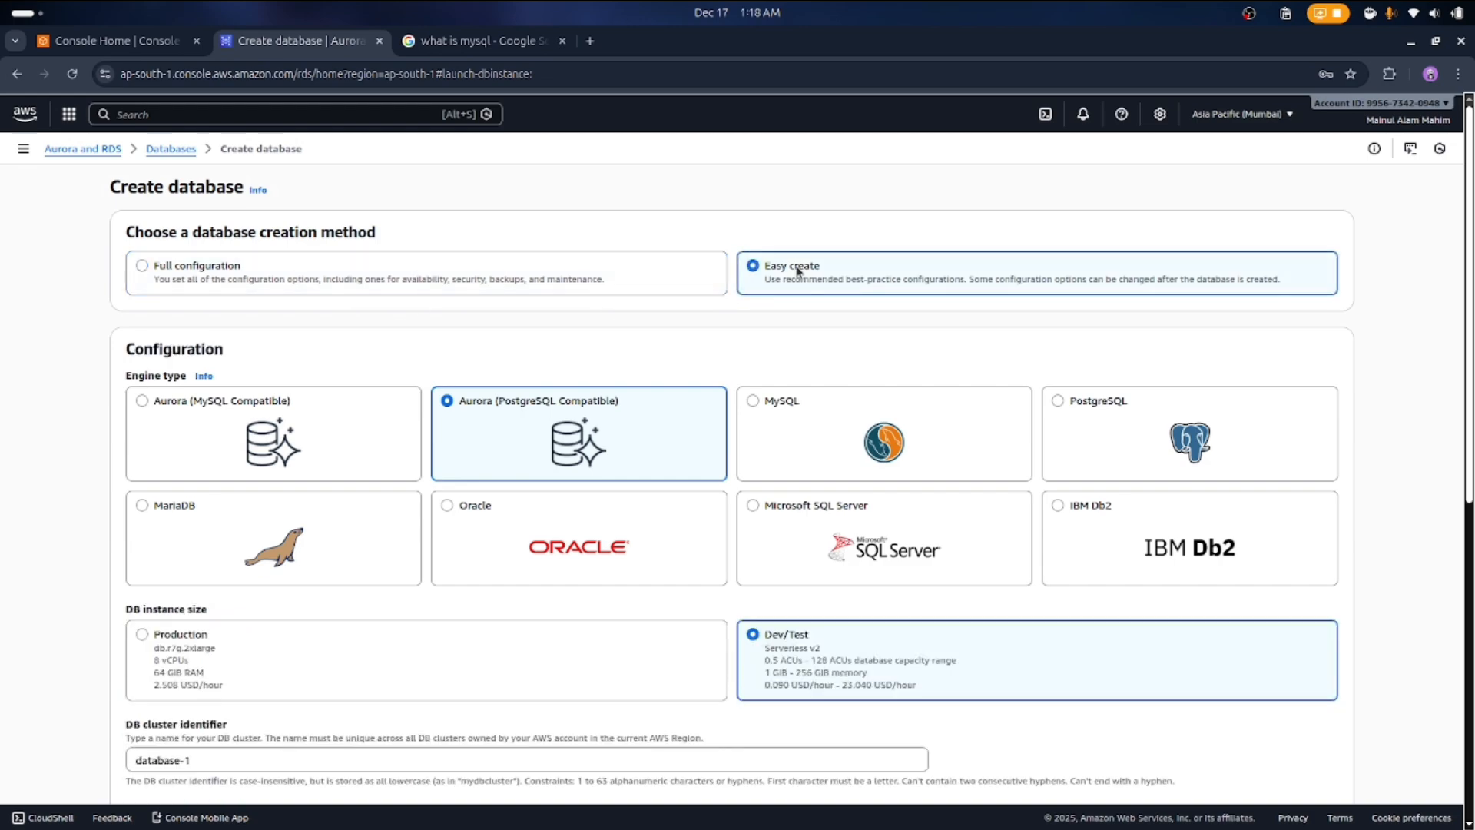
{"action": "scroll", "coordinate": [797, 271], "scroll_direction": "down", "scroll_amount": 4}
{"action": "scroll", "coordinate": [798, 270], "scroll_direction": "up", "scroll_amount": 4}
{"action": "left_click", "coordinate": [801, 415]}
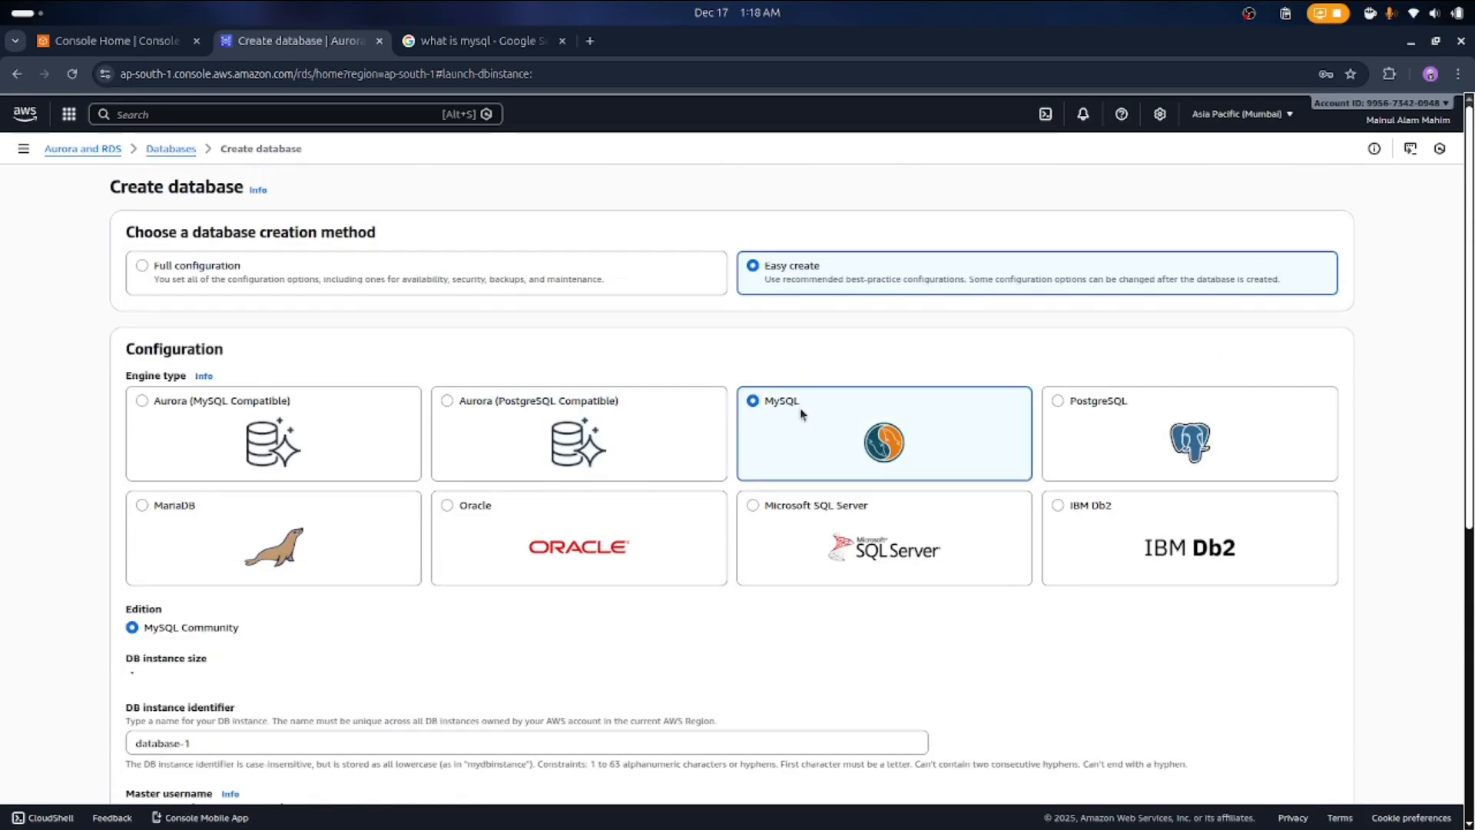
{"action": "scroll", "coordinate": [801, 415], "scroll_direction": "down", "scroll_amount": 4}
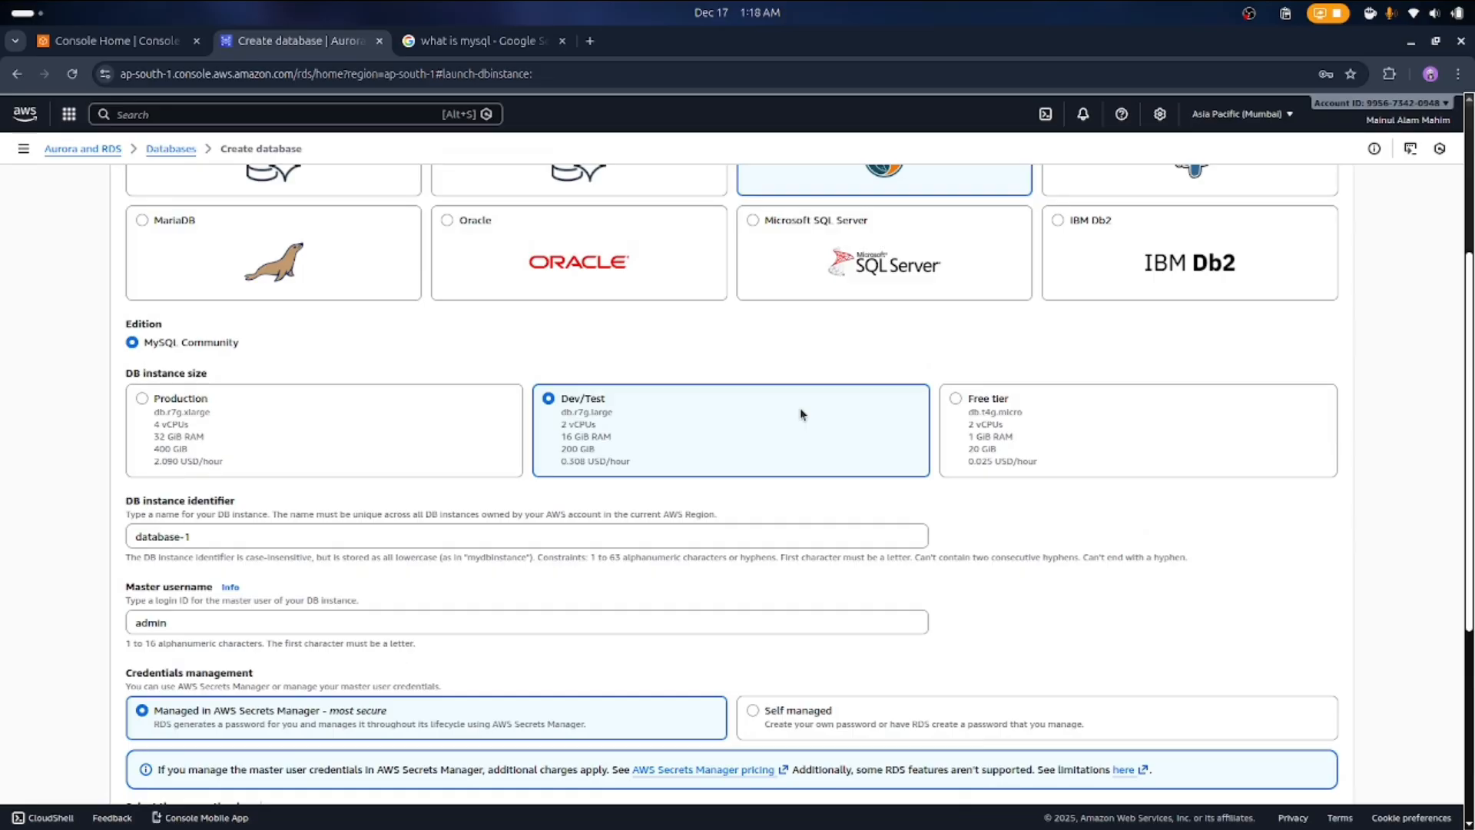
{"action": "scroll", "coordinate": [802, 415], "scroll_direction": "down", "scroll_amount": 1}
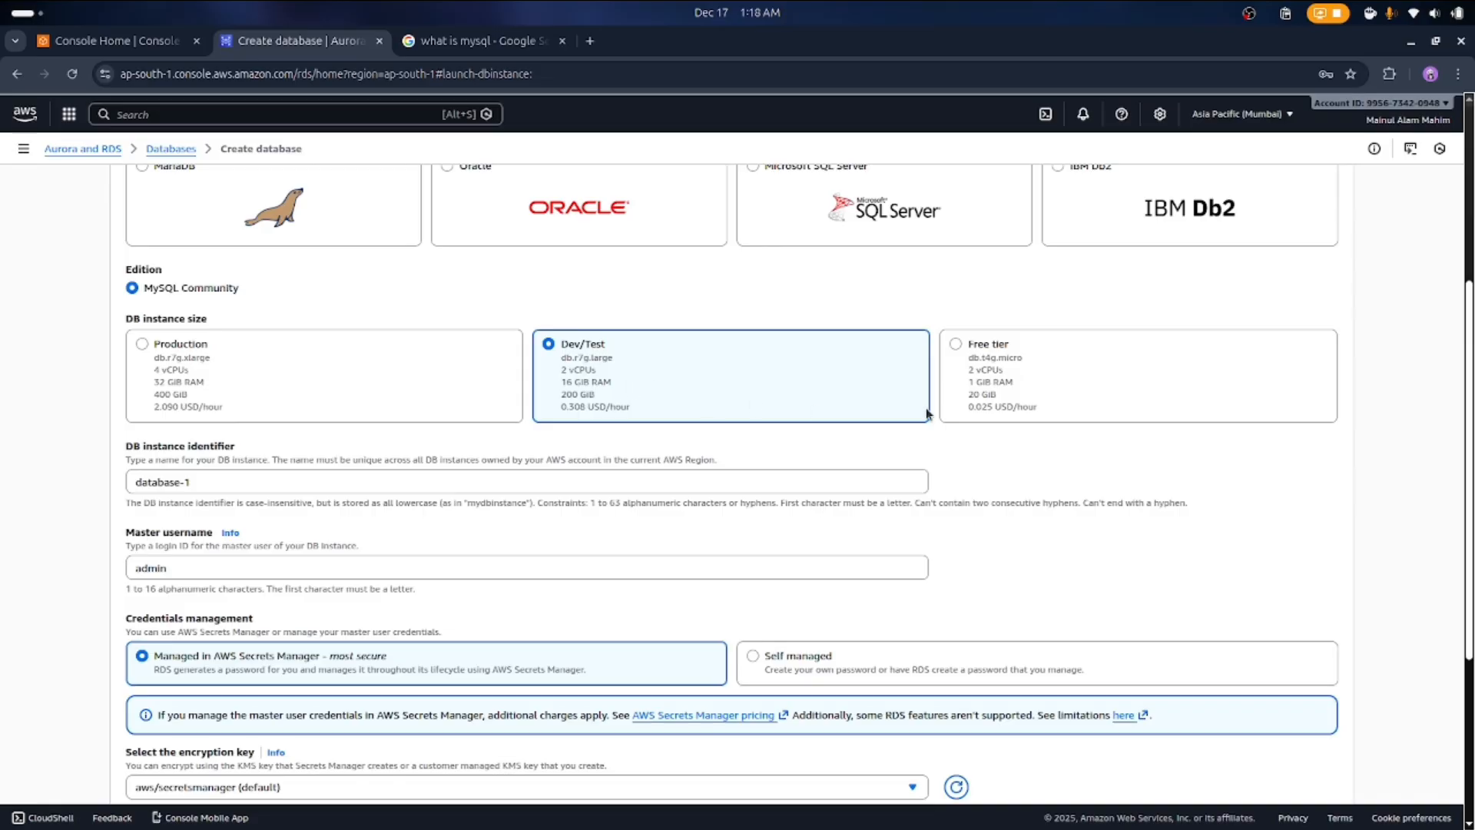
{"action": "left_click", "coordinate": [978, 386]}
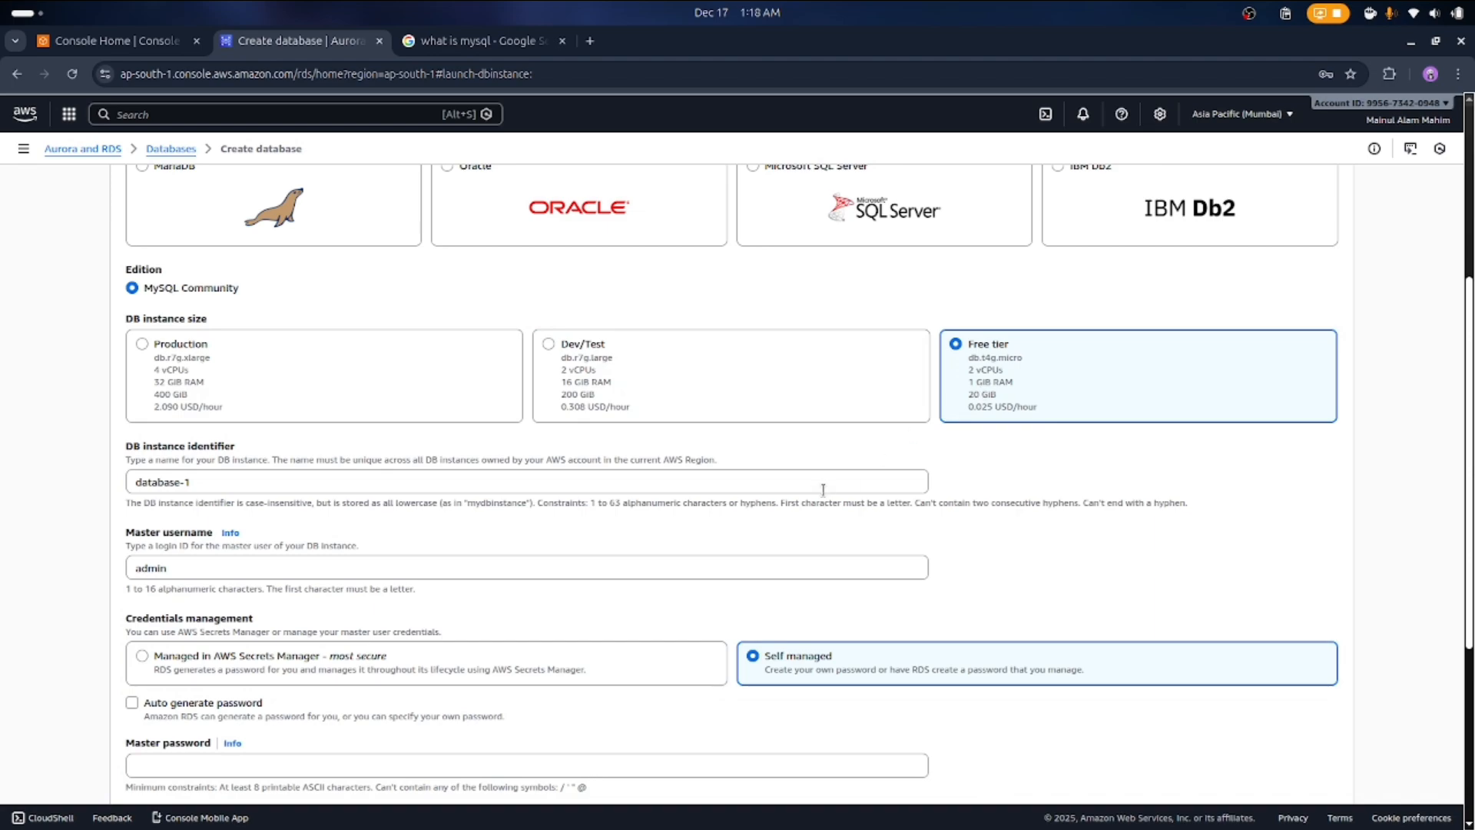
Set the DB instance identifier to youtube
{"action": "scroll", "coordinate": [823, 490], "scroll_direction": "down", "scroll_amount": 1}
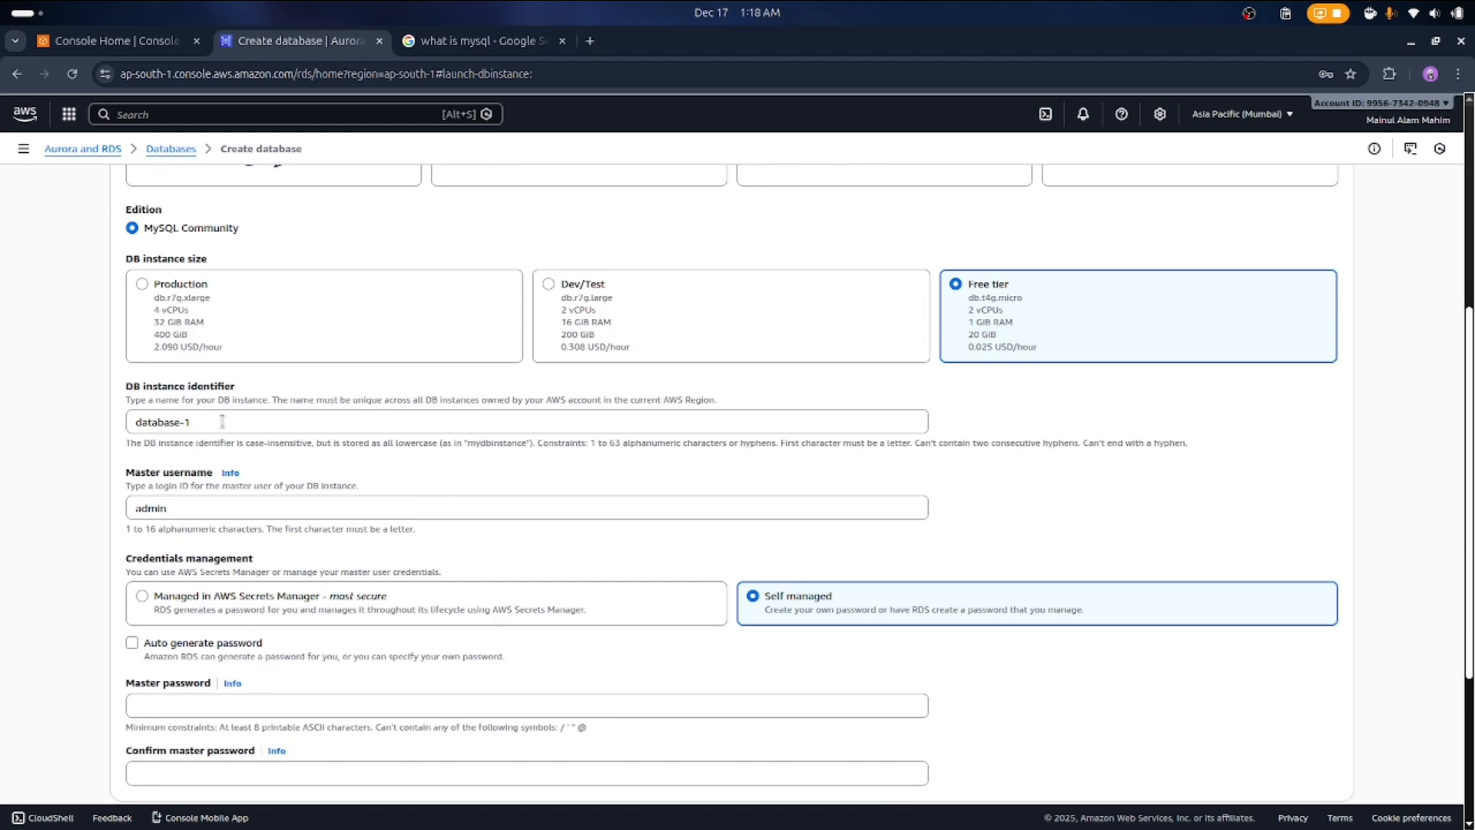
{"action": "left_click", "coordinate": [218, 420]}
{"action": "key", "text": "ctrl+a"}
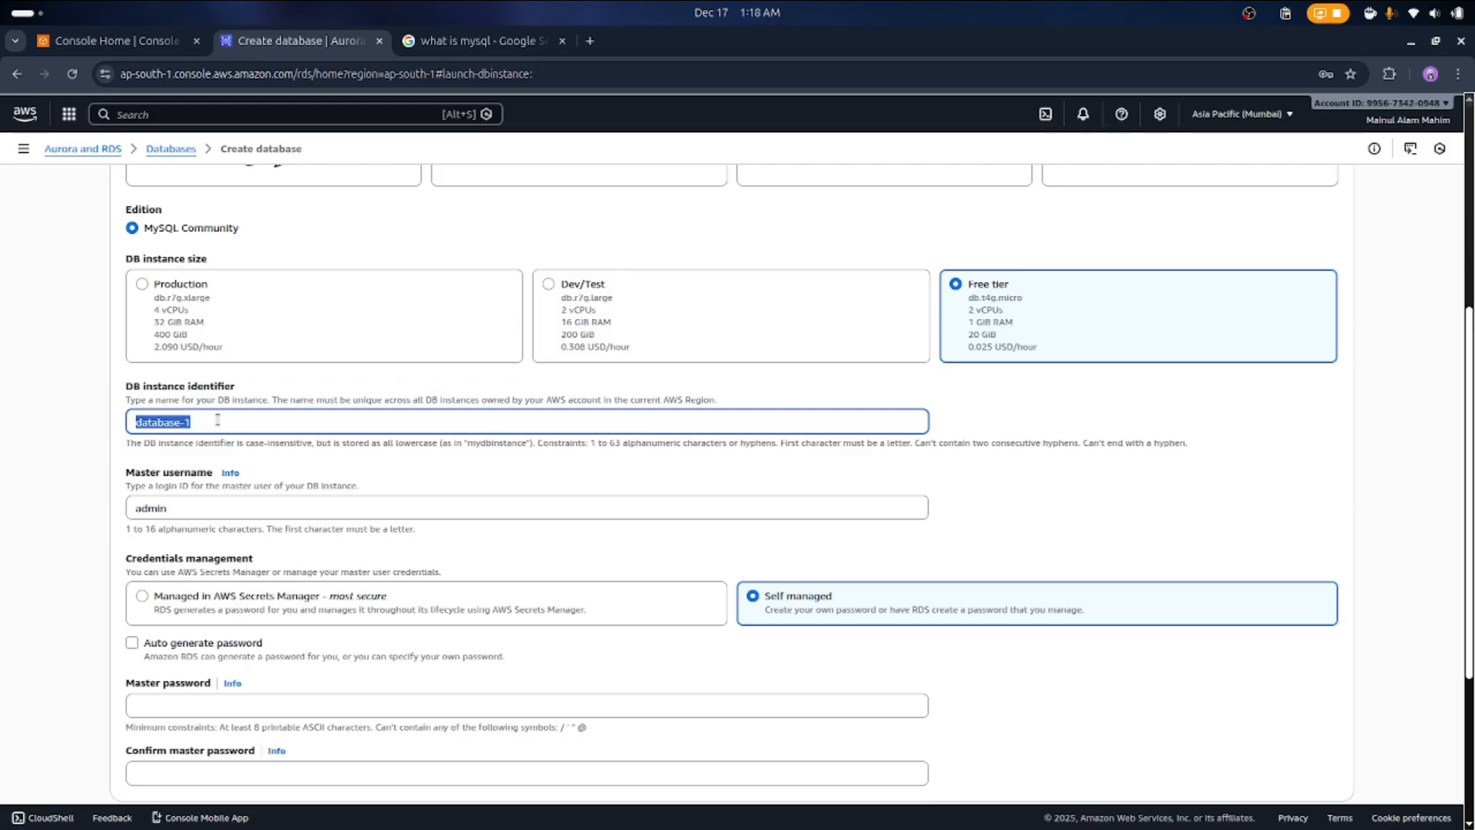
{"action": "key", "text": "BackSpace"}
{"action": "type", "text": "youtuy"}
{"action": "key", "text": "BackSpace"}
{"action": "type", "text": "be"}
Enter the self-managed master password for the database and repeat it in the confirmation field
{"action": "scroll", "coordinate": [262, 504], "scroll_direction": "down", "scroll_amount": 2}
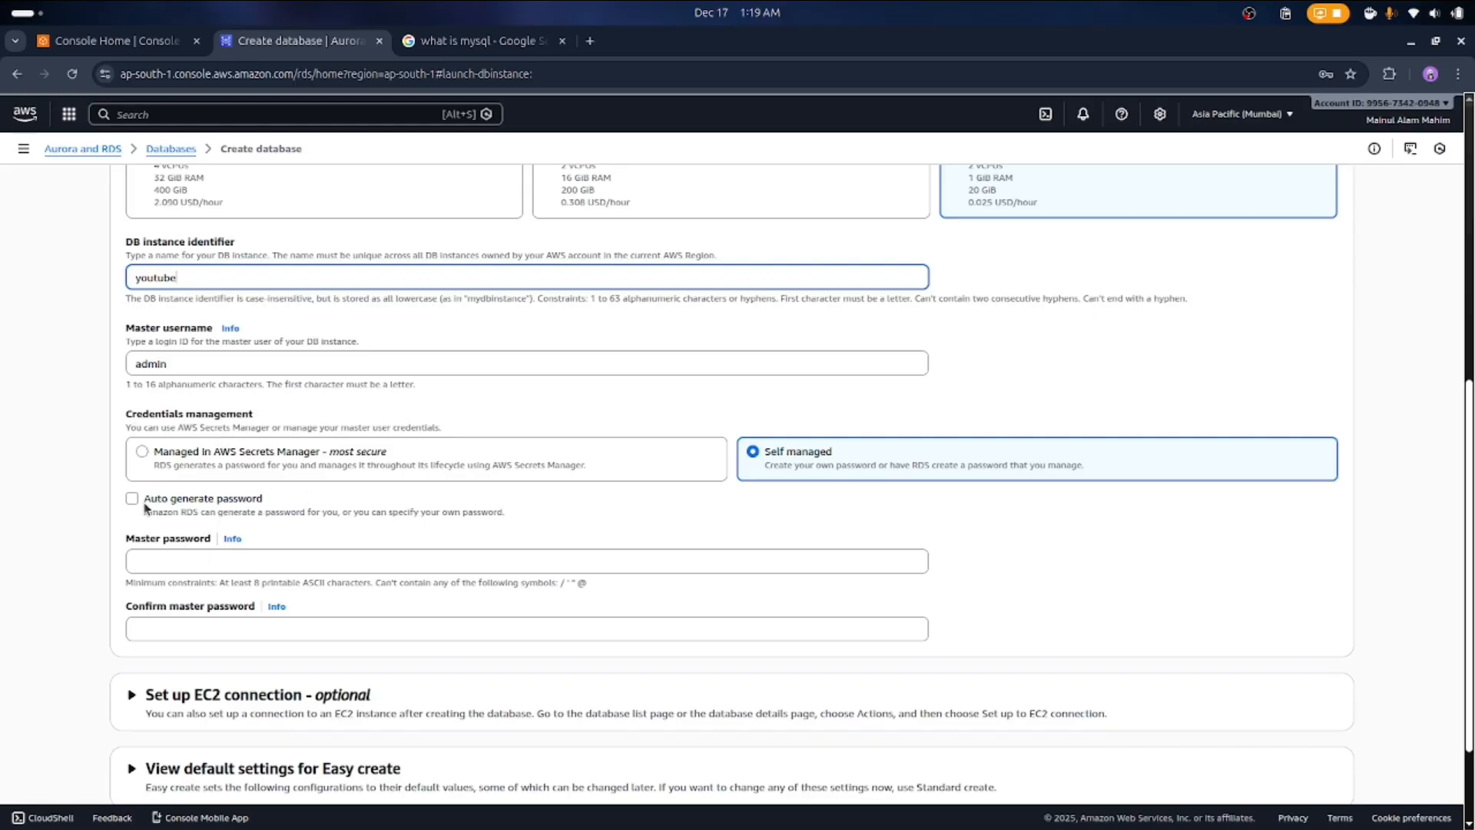
{"action": "left_click", "coordinate": [169, 555]}
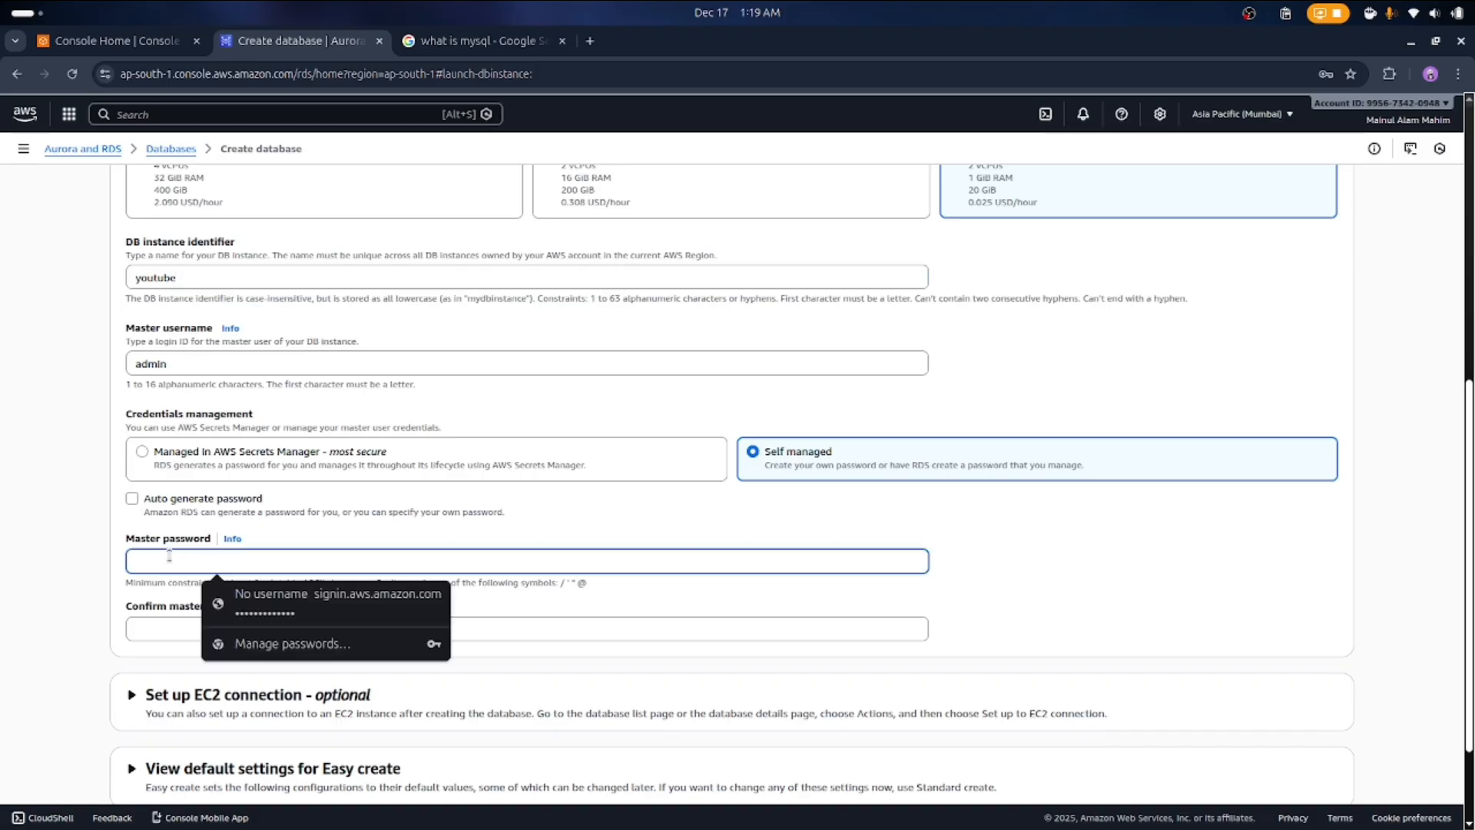
{"action": "type", "text": "*****"}
{"action": "left_click", "coordinate": [139, 637]}
{"action": "type", "text": "•••••"}
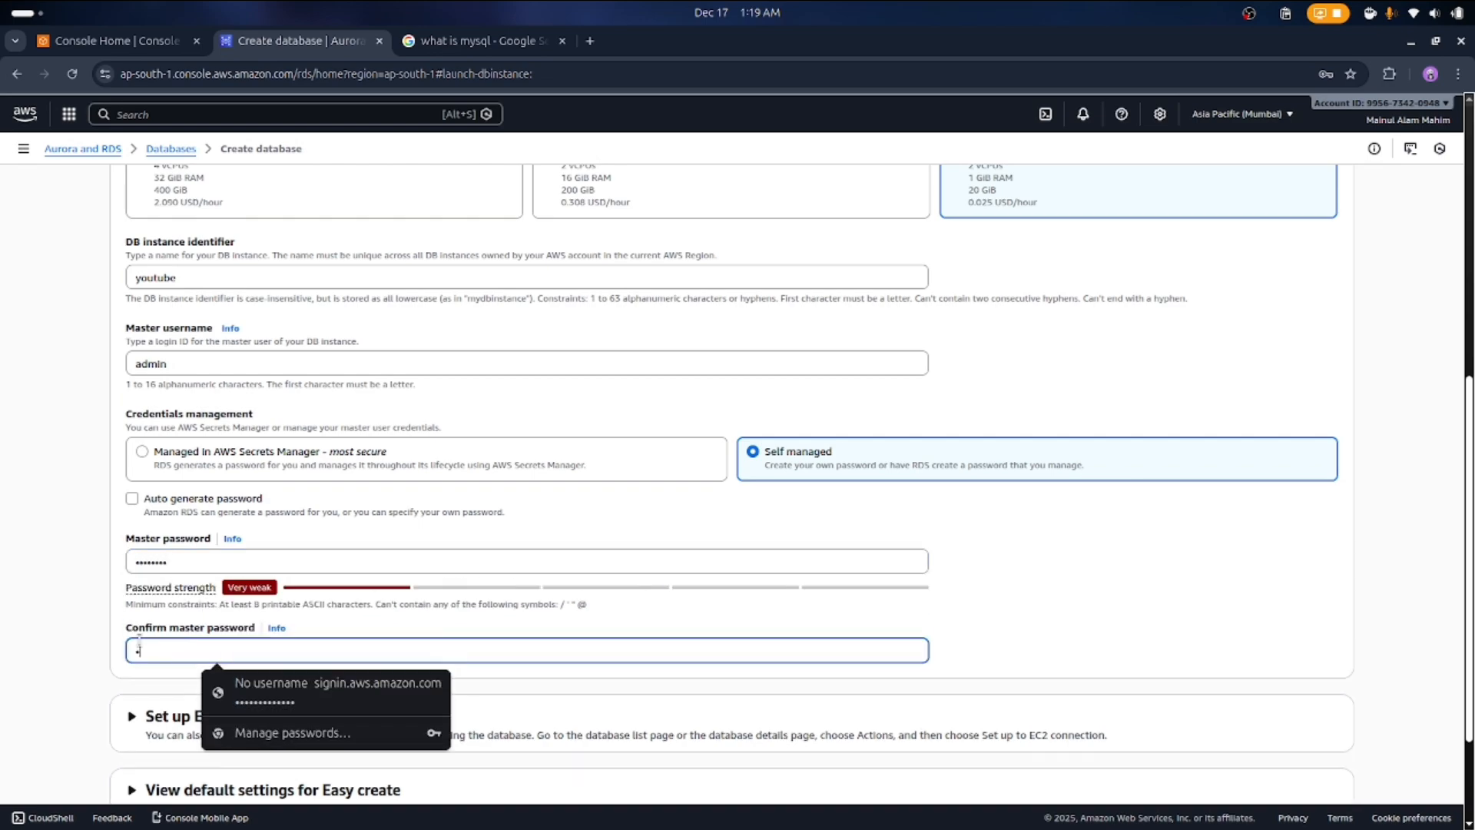
{"action": "type", "text": "•••"}
Review the database configuration and expand the optional EC2 connection settings
{"action": "scroll", "coordinate": [336, 563], "scroll_direction": "down", "scroll_amount": 2}
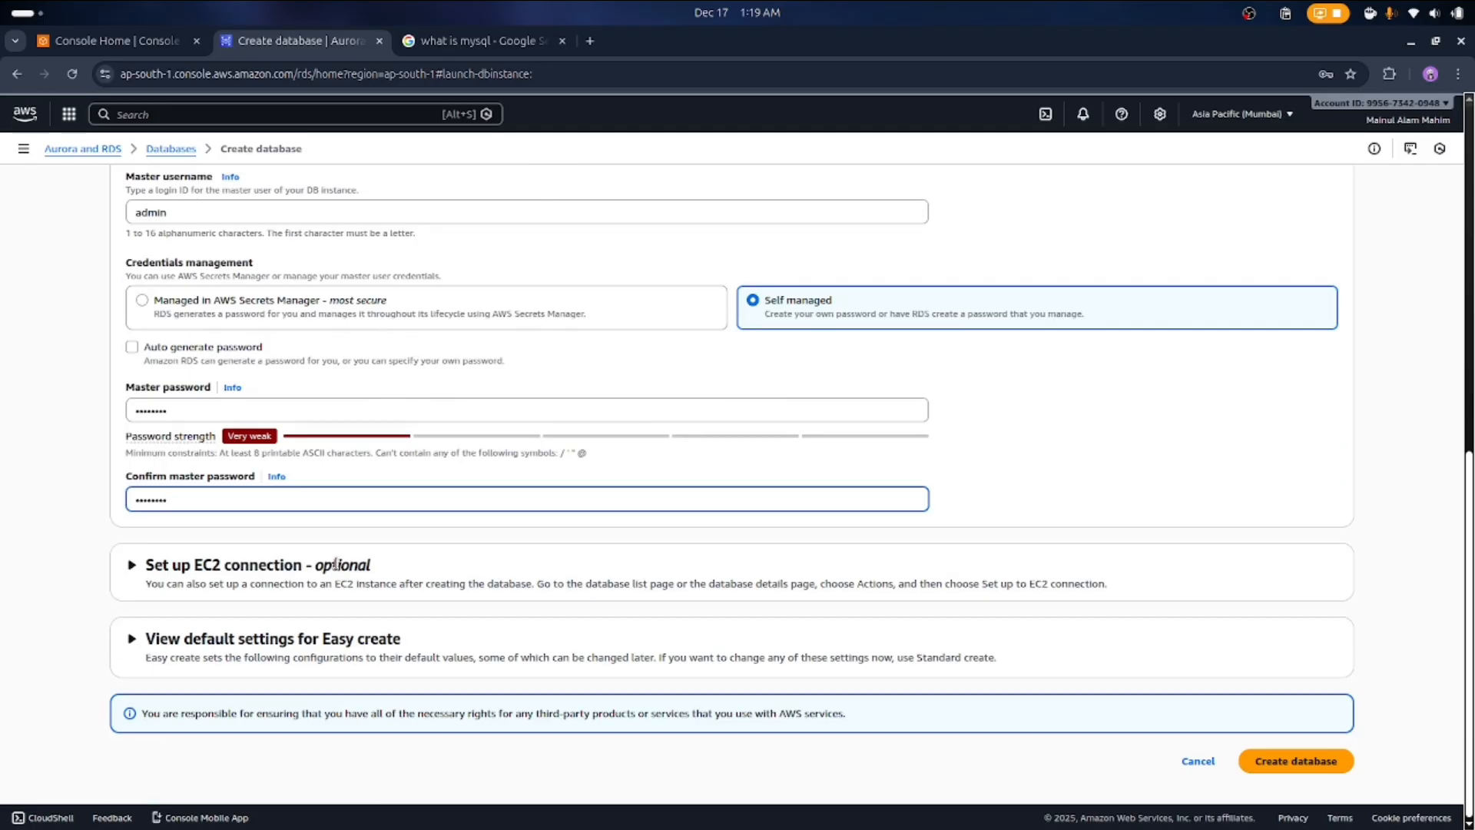
{"action": "scroll", "coordinate": [335, 564], "scroll_direction": "up", "scroll_amount": 3}
{"action": "scroll", "coordinate": [336, 564], "scroll_direction": "up", "scroll_amount": 1}
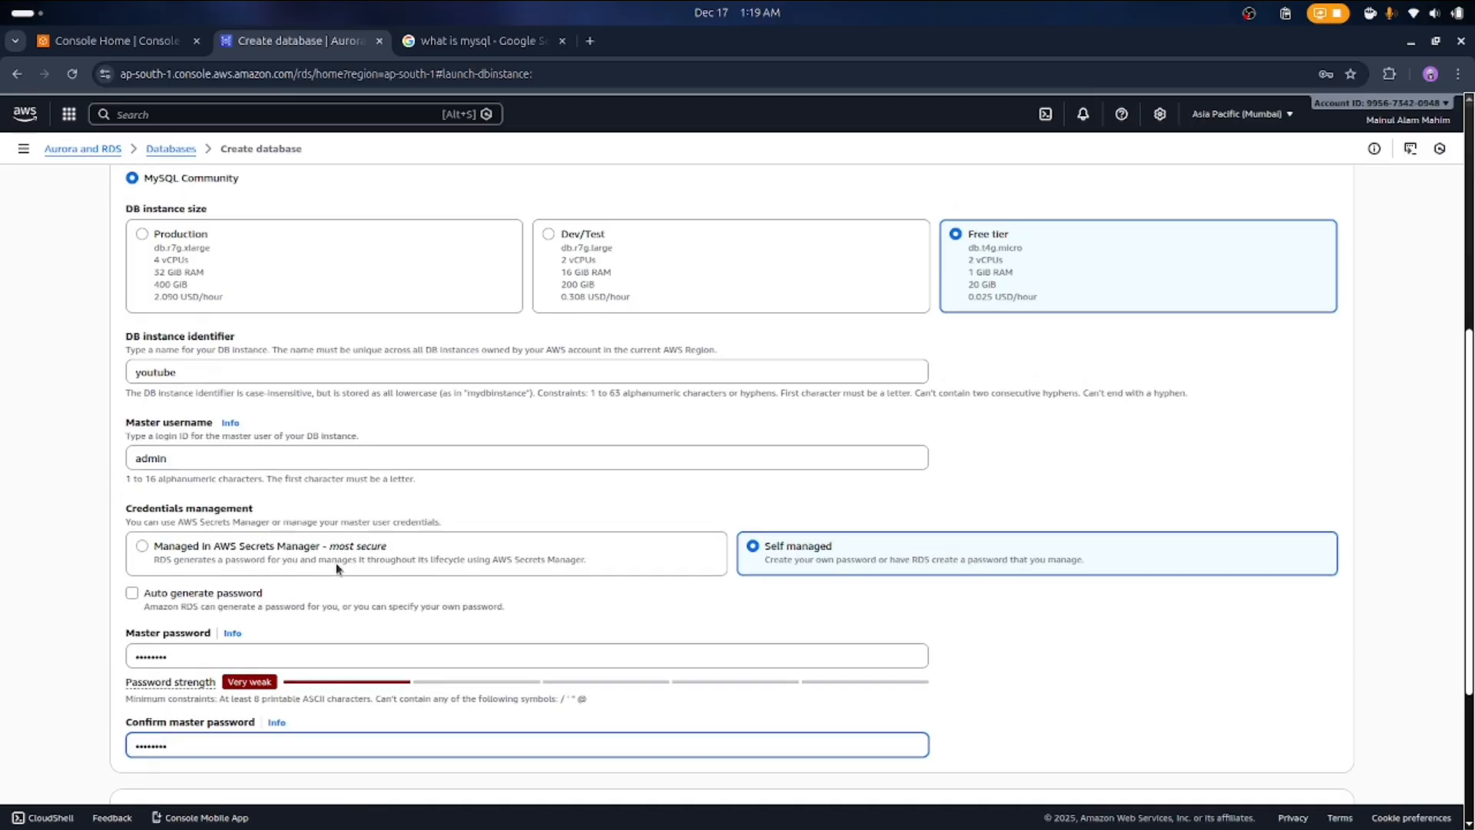
{"action": "scroll", "coordinate": [336, 569], "scroll_direction": "down", "scroll_amount": 3}
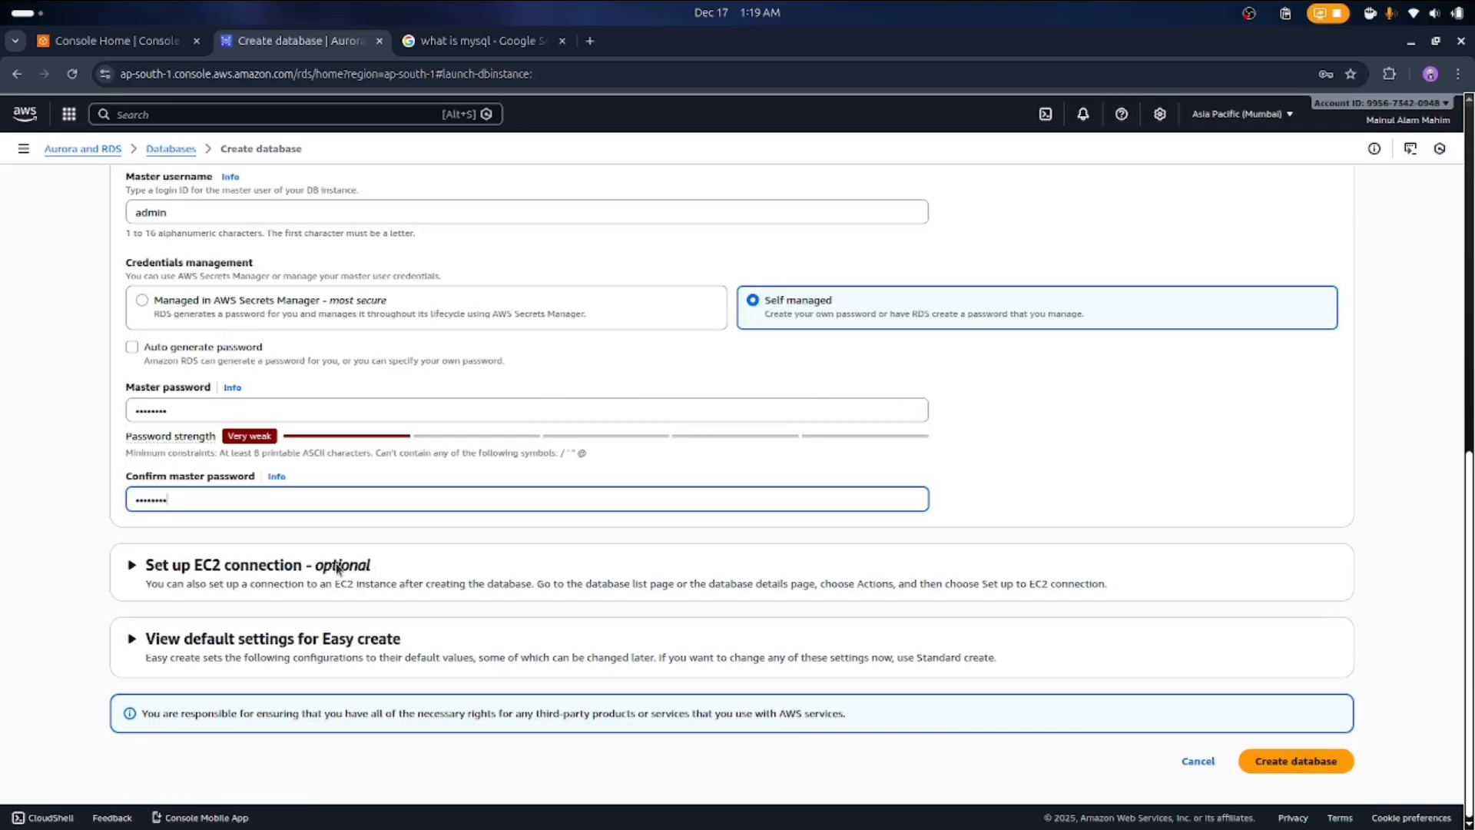
{"action": "left_click", "coordinate": [138, 569]}
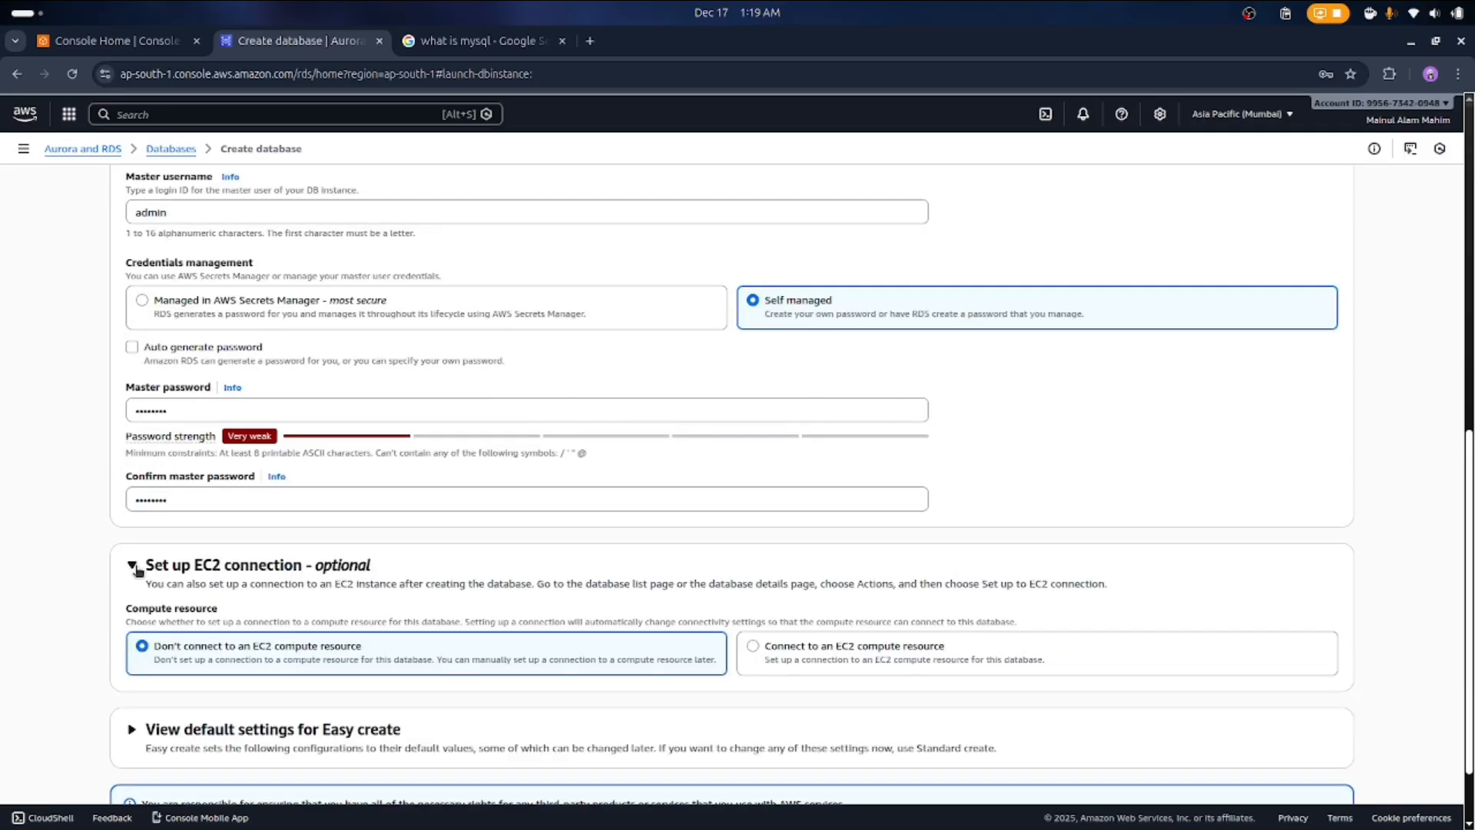
{"action": "scroll", "coordinate": [138, 569], "scroll_direction": "up", "scroll_amount": 10}
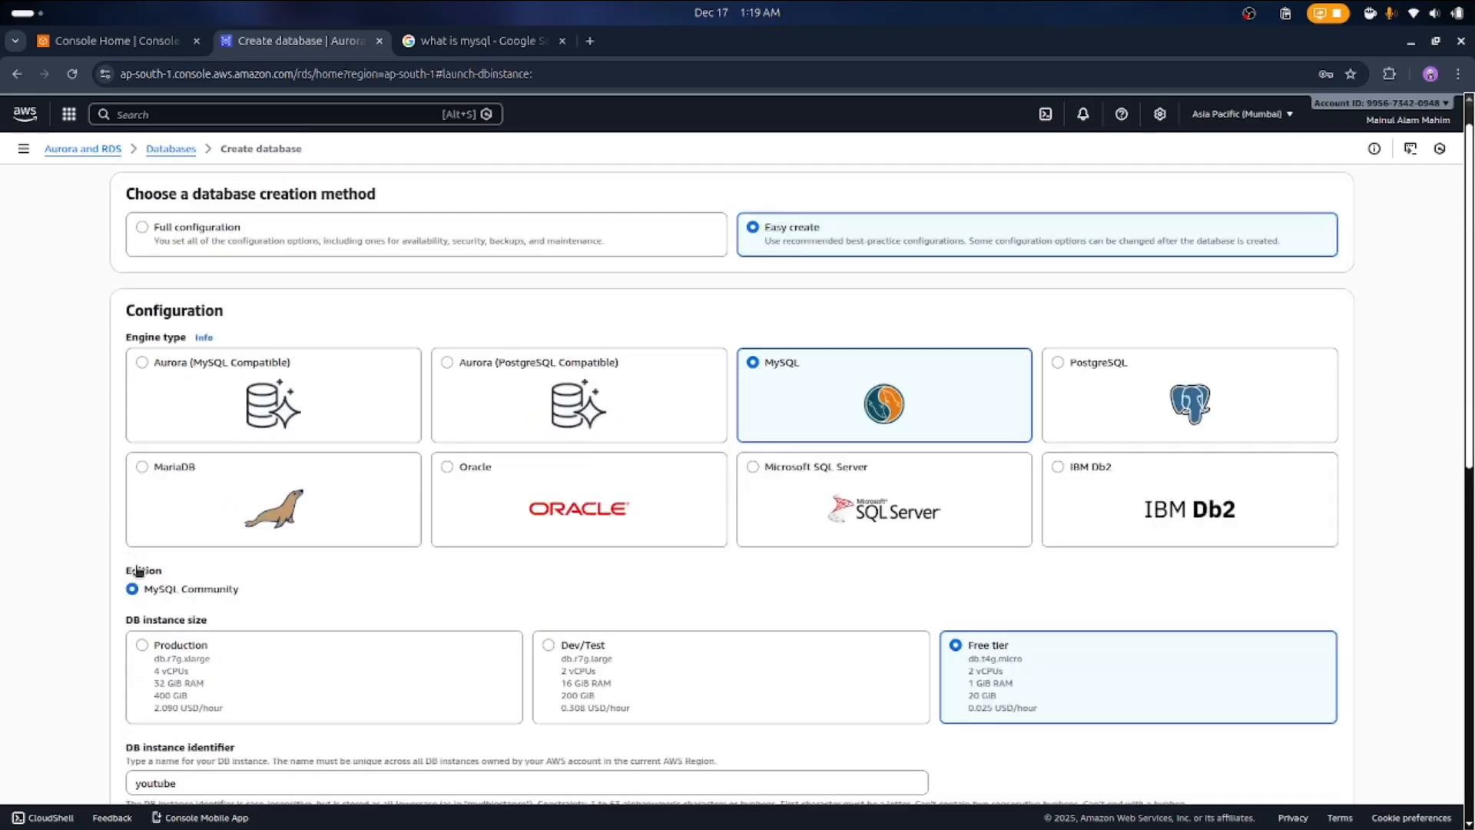
{"action": "scroll", "coordinate": [135, 566], "scroll_direction": "down", "scroll_amount": 10}
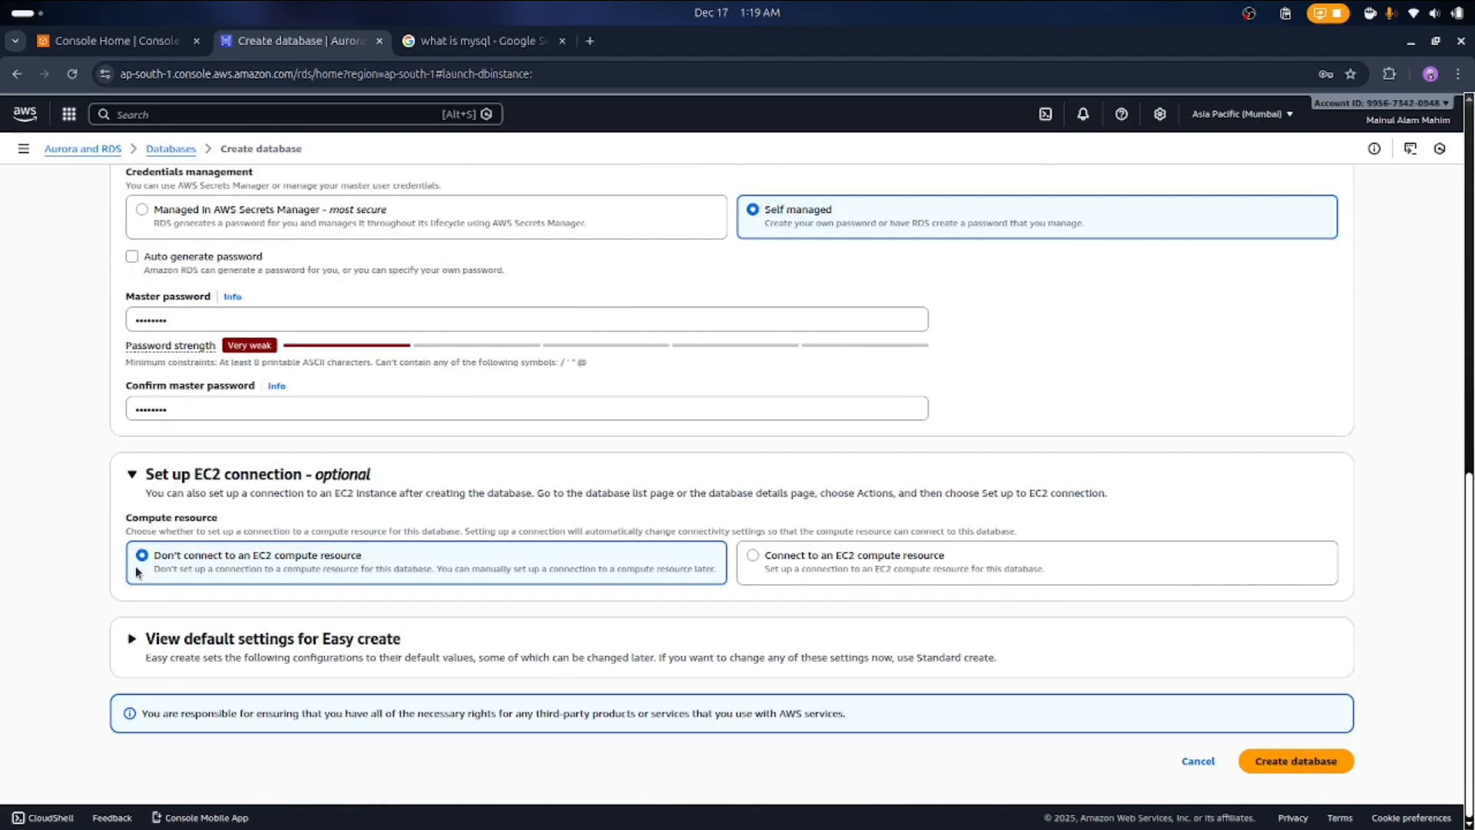
Review the default settings for Easy create and submit the creation of the MySQL database
{"action": "left_click", "coordinate": [131, 639]}
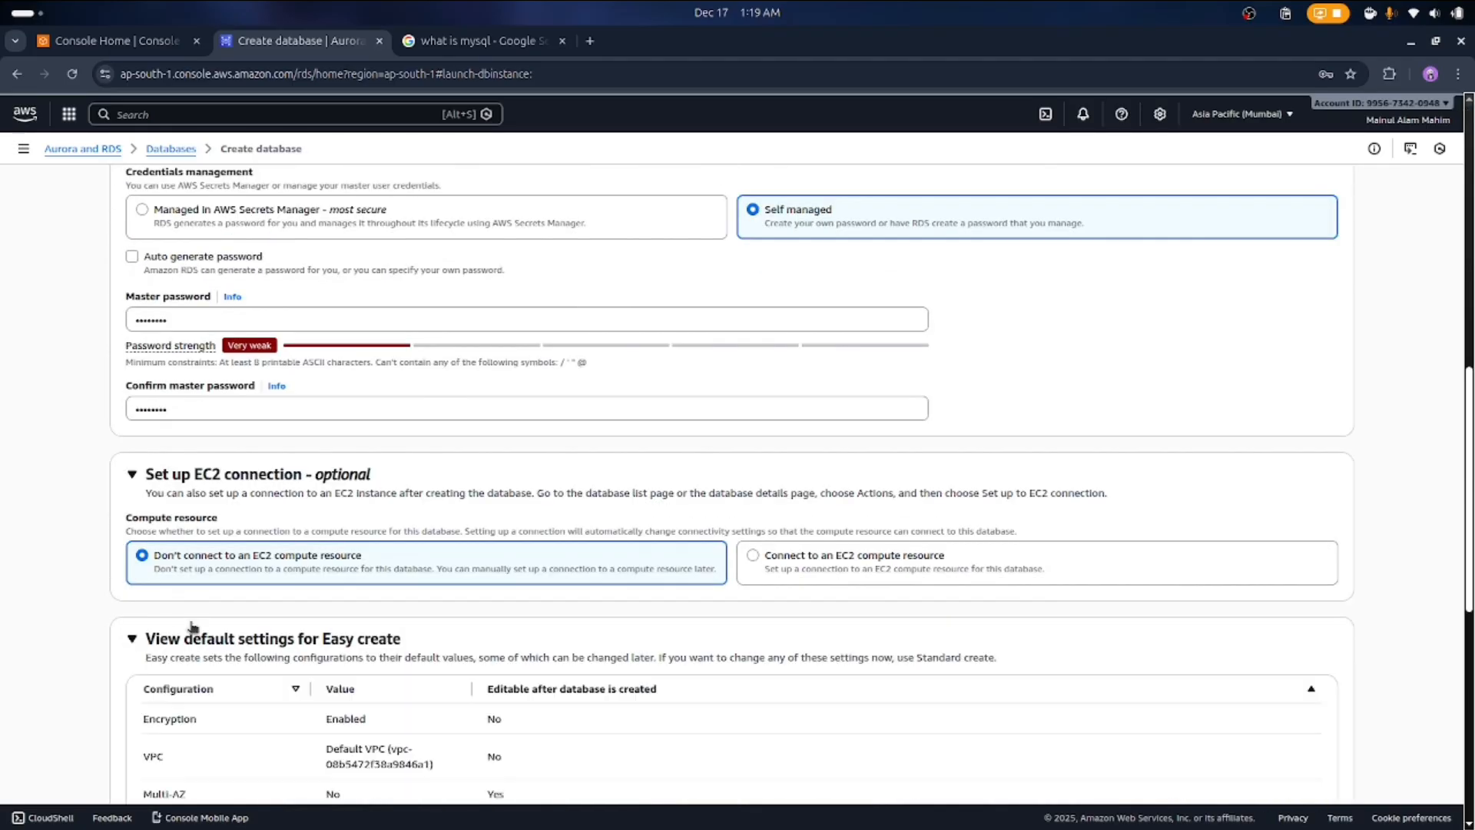
{"action": "scroll", "coordinate": [192, 626], "scroll_direction": "down", "scroll_amount": 6}
{"action": "scroll", "coordinate": [193, 628], "scroll_direction": "down", "scroll_amount": 1}
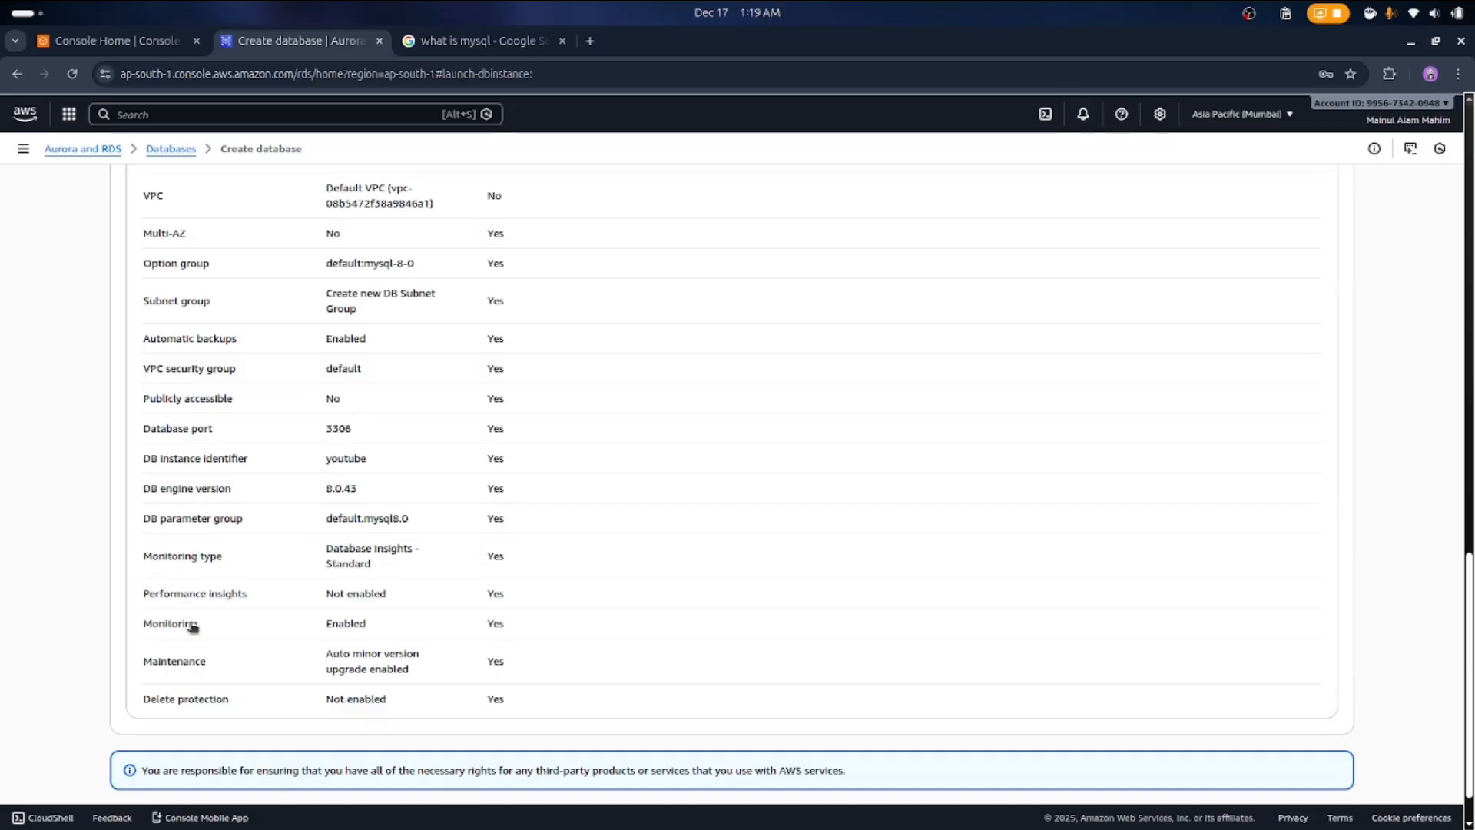
{"action": "scroll", "coordinate": [192, 628], "scroll_direction": "up", "scroll_amount": 4}
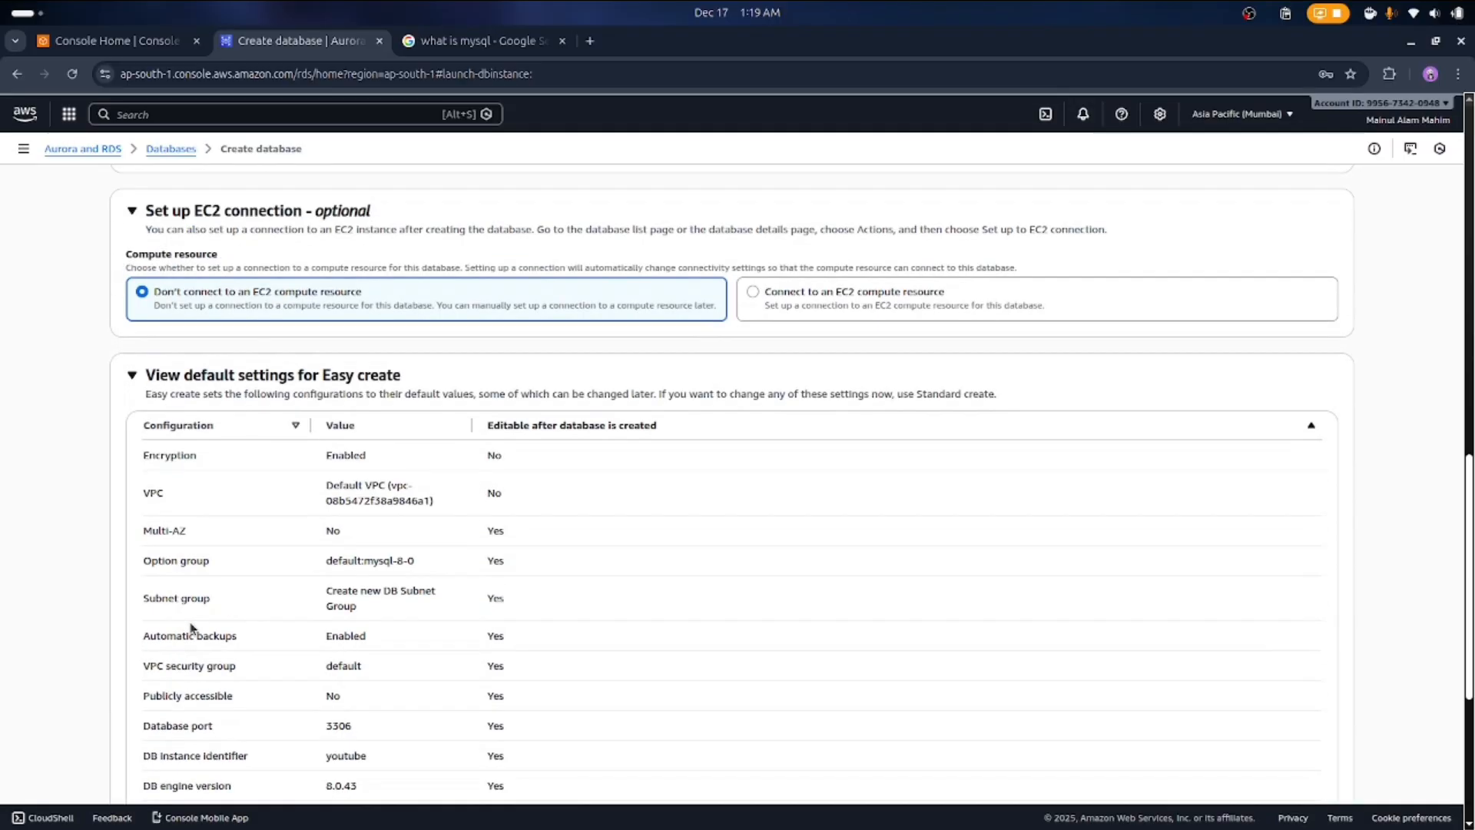
{"action": "scroll", "coordinate": [192, 628], "scroll_direction": "down", "scroll_amount": 5}
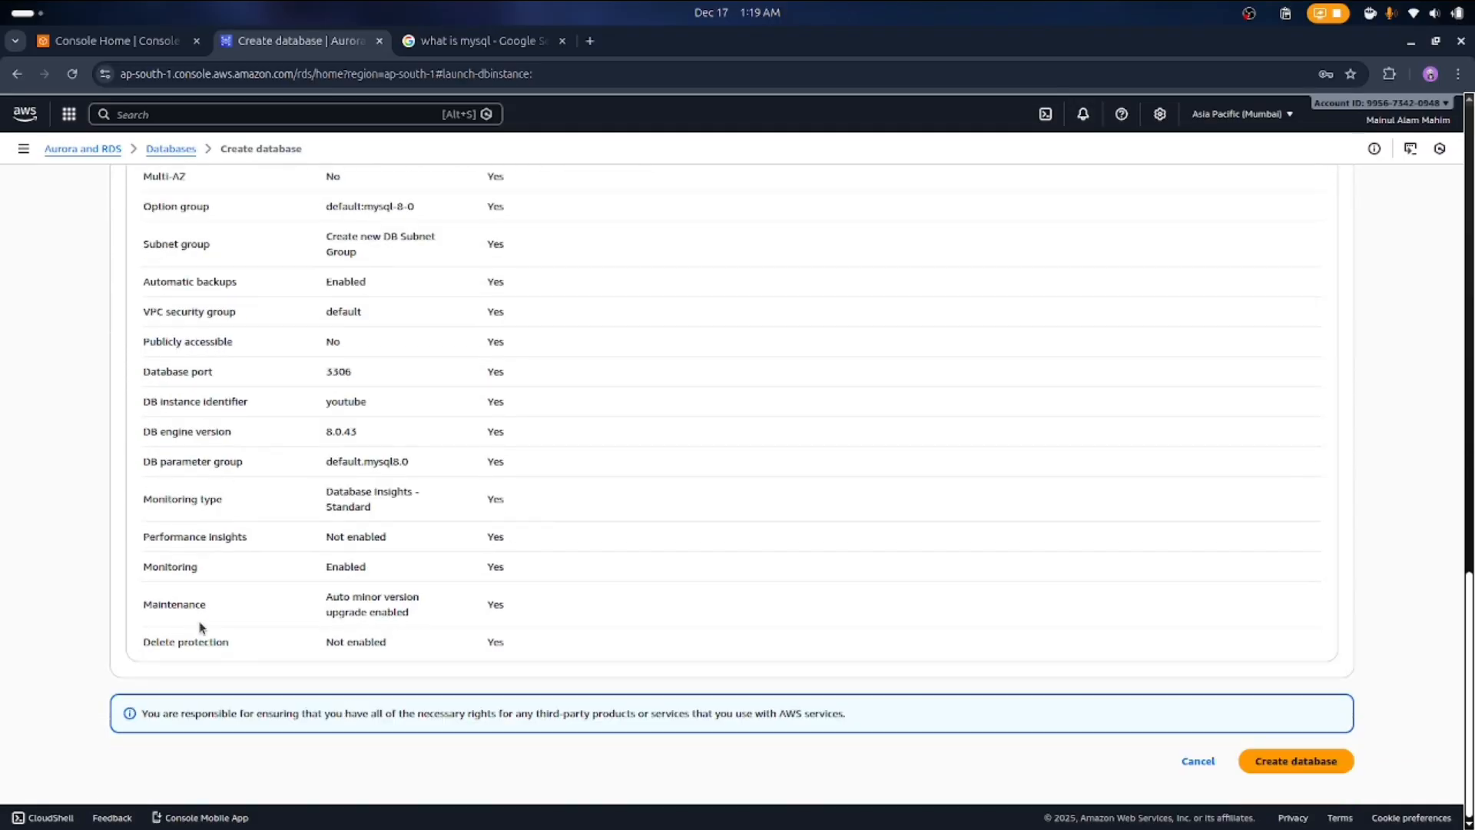
{"action": "left_click", "coordinate": [1281, 766]}
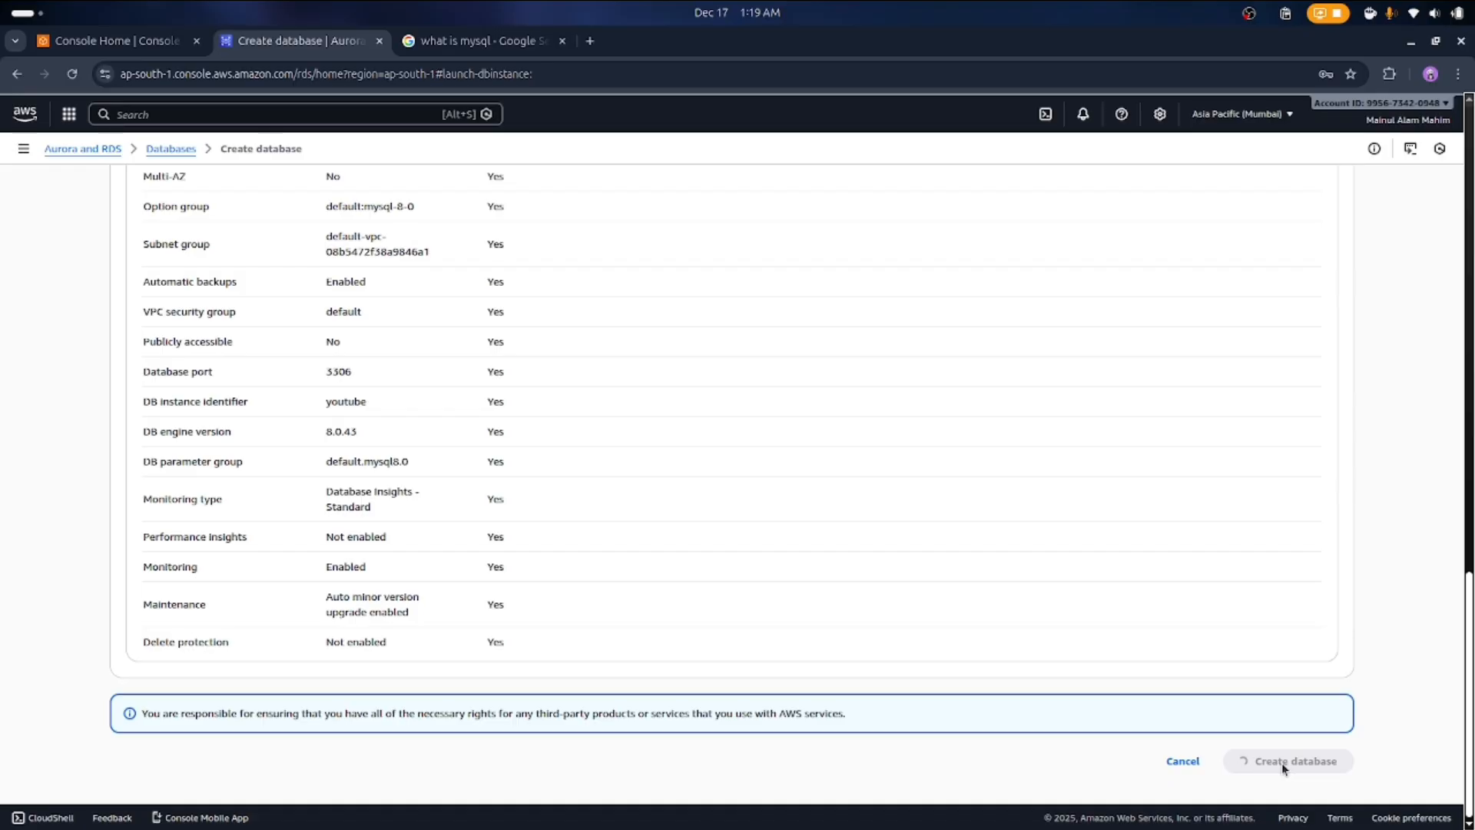
{"action": "scroll", "coordinate": [1181, 569], "scroll_direction": "up", "scroll_amount": 15}
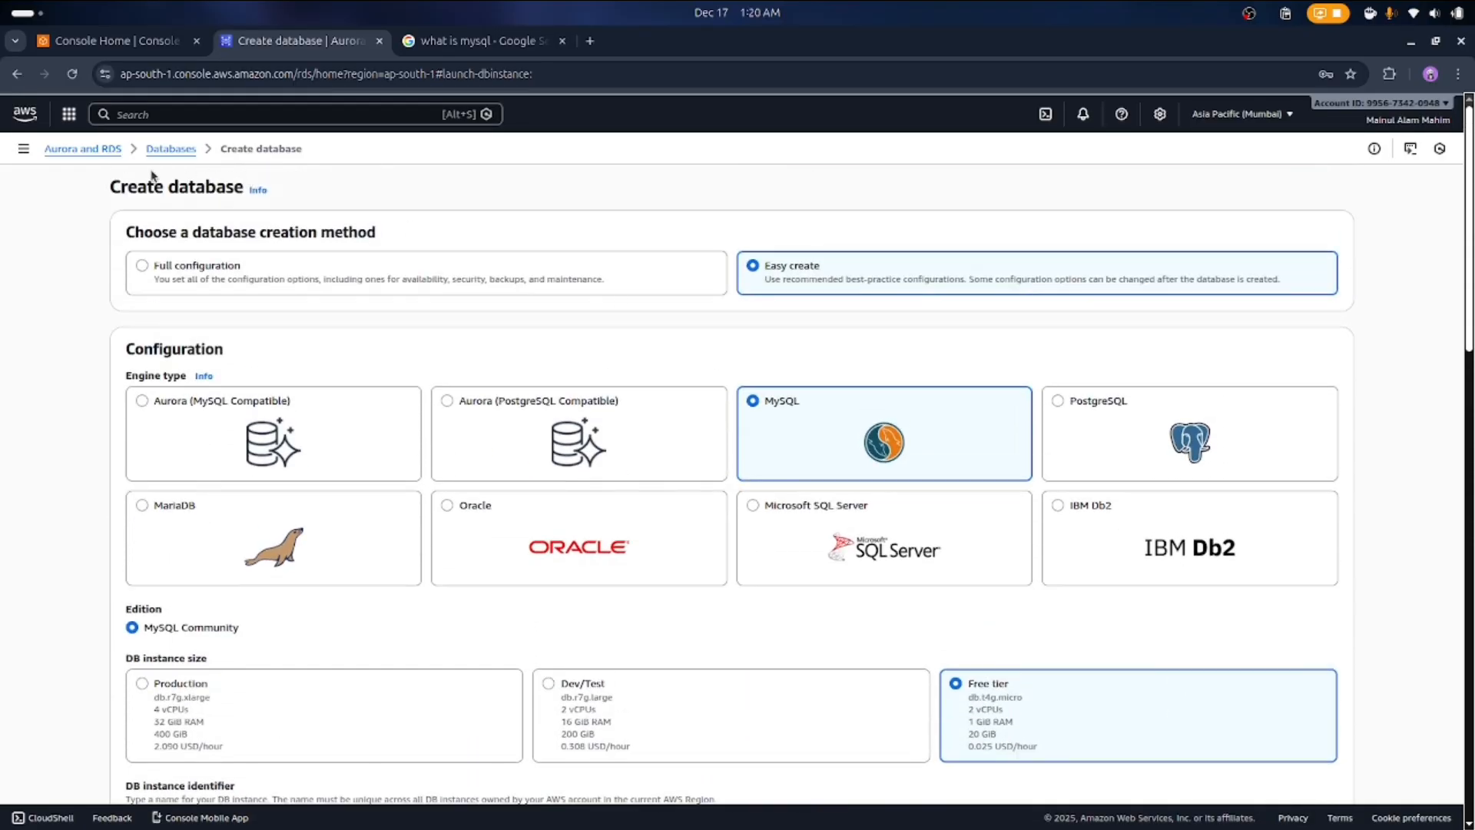
Open EC2 in a new browser tab from the recently visited services and start launching an instance
{"action": "left_click", "coordinate": [115, 40]}
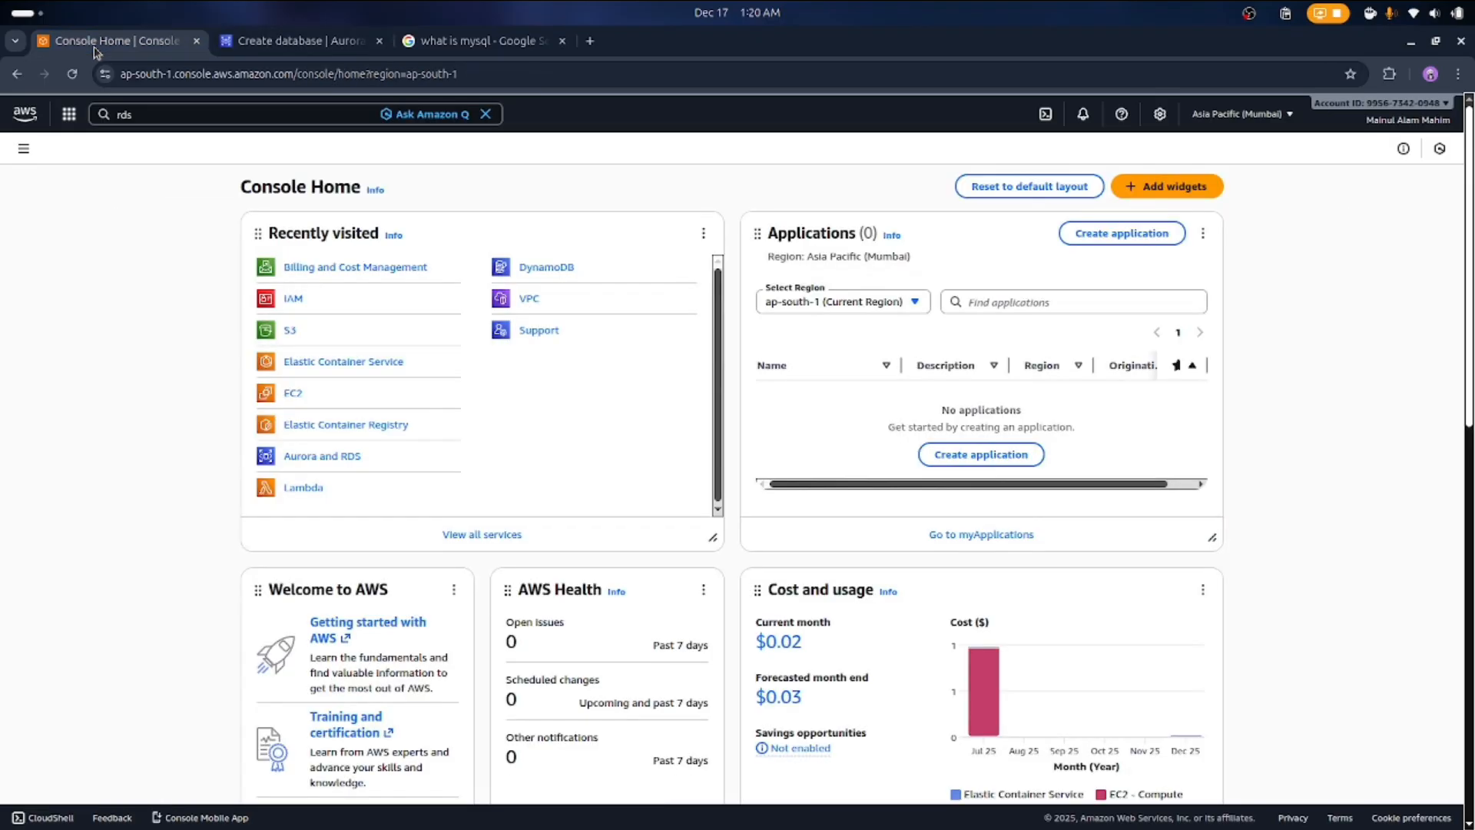
{"action": "right_click", "coordinate": [299, 397]}
{"action": "left_click", "coordinate": [330, 418]}
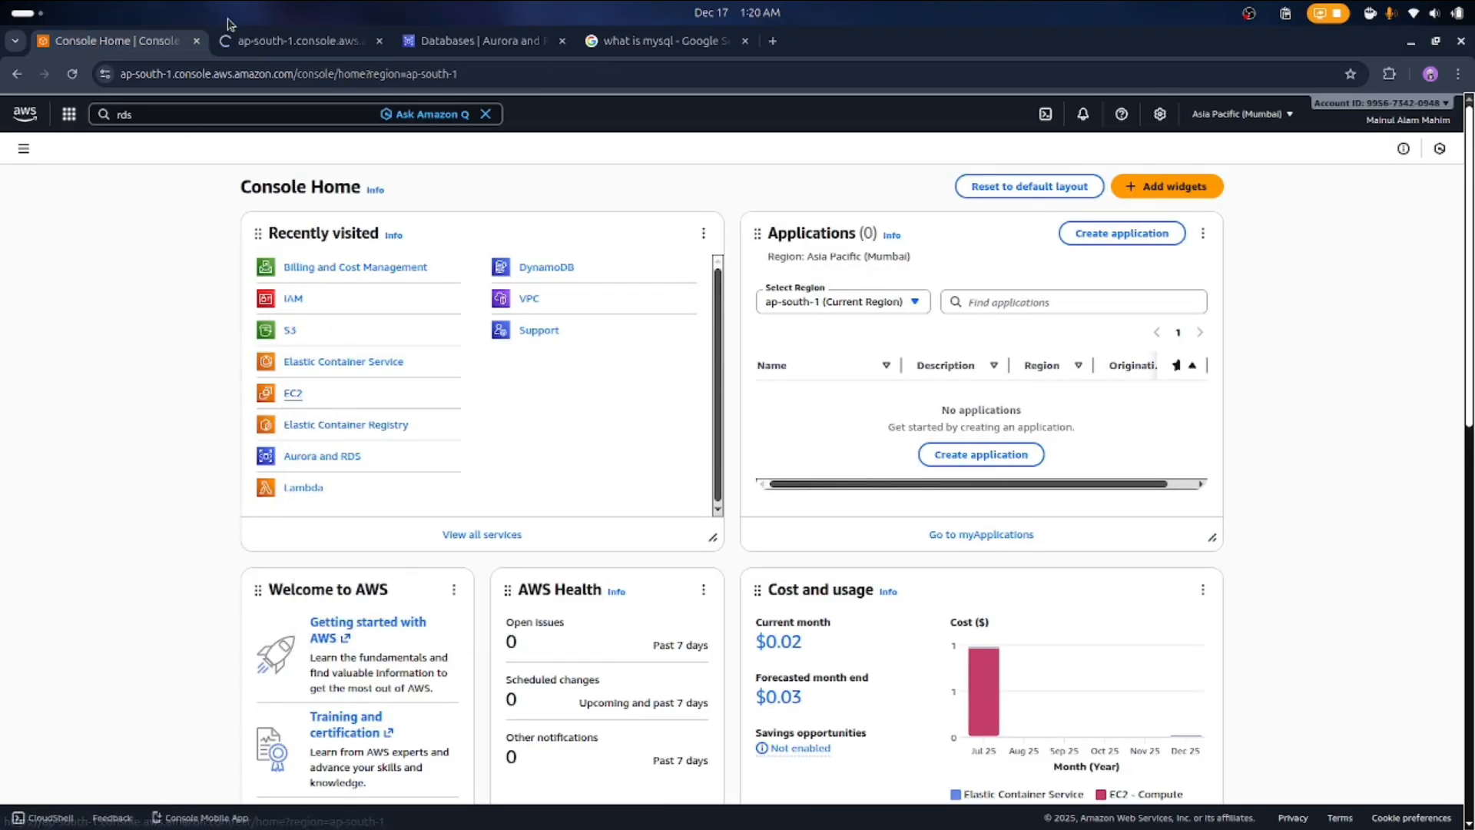
{"action": "left_click", "coordinate": [290, 42]}
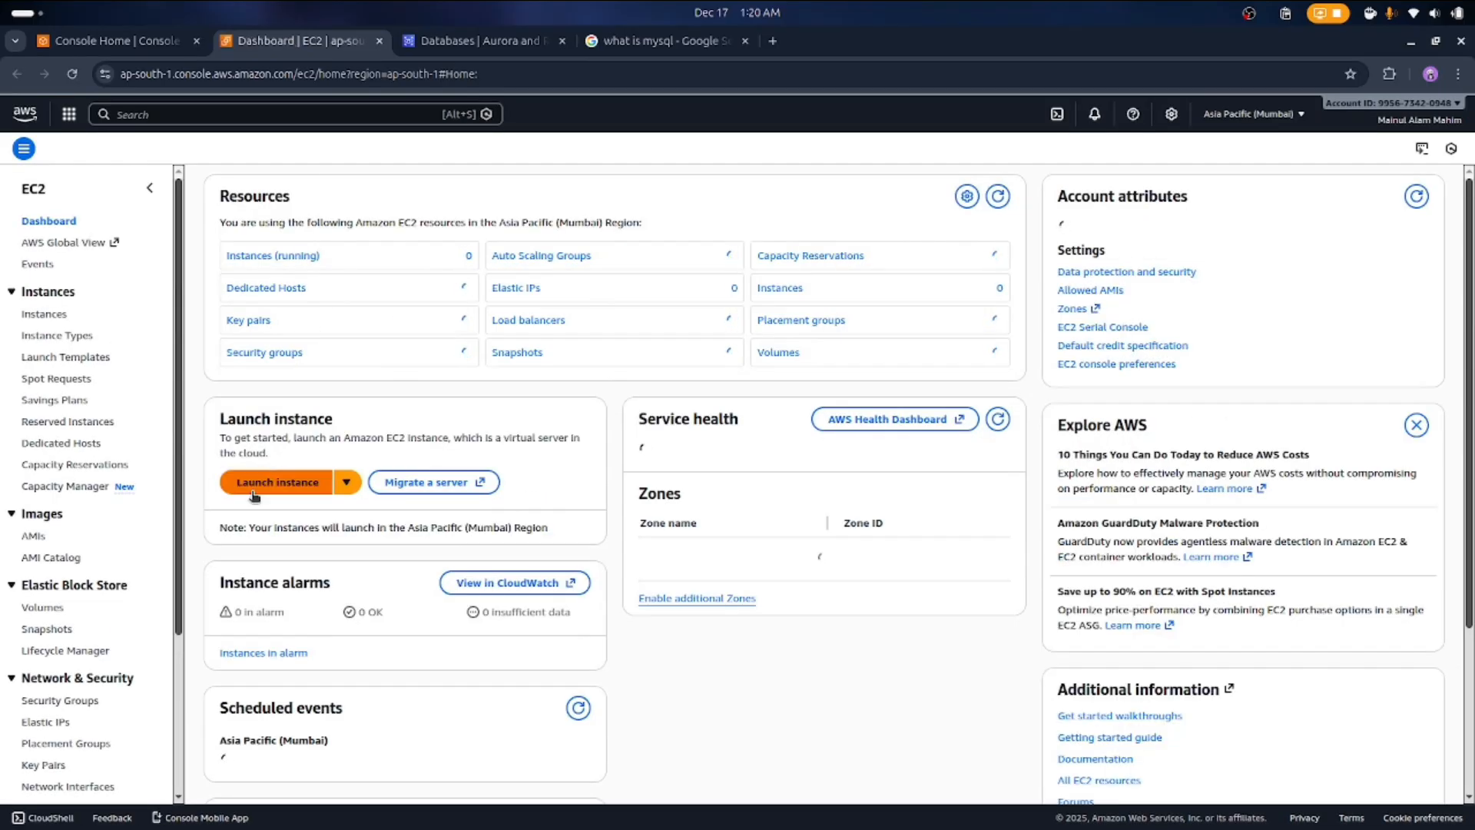
{"action": "left_click", "coordinate": [275, 484]}
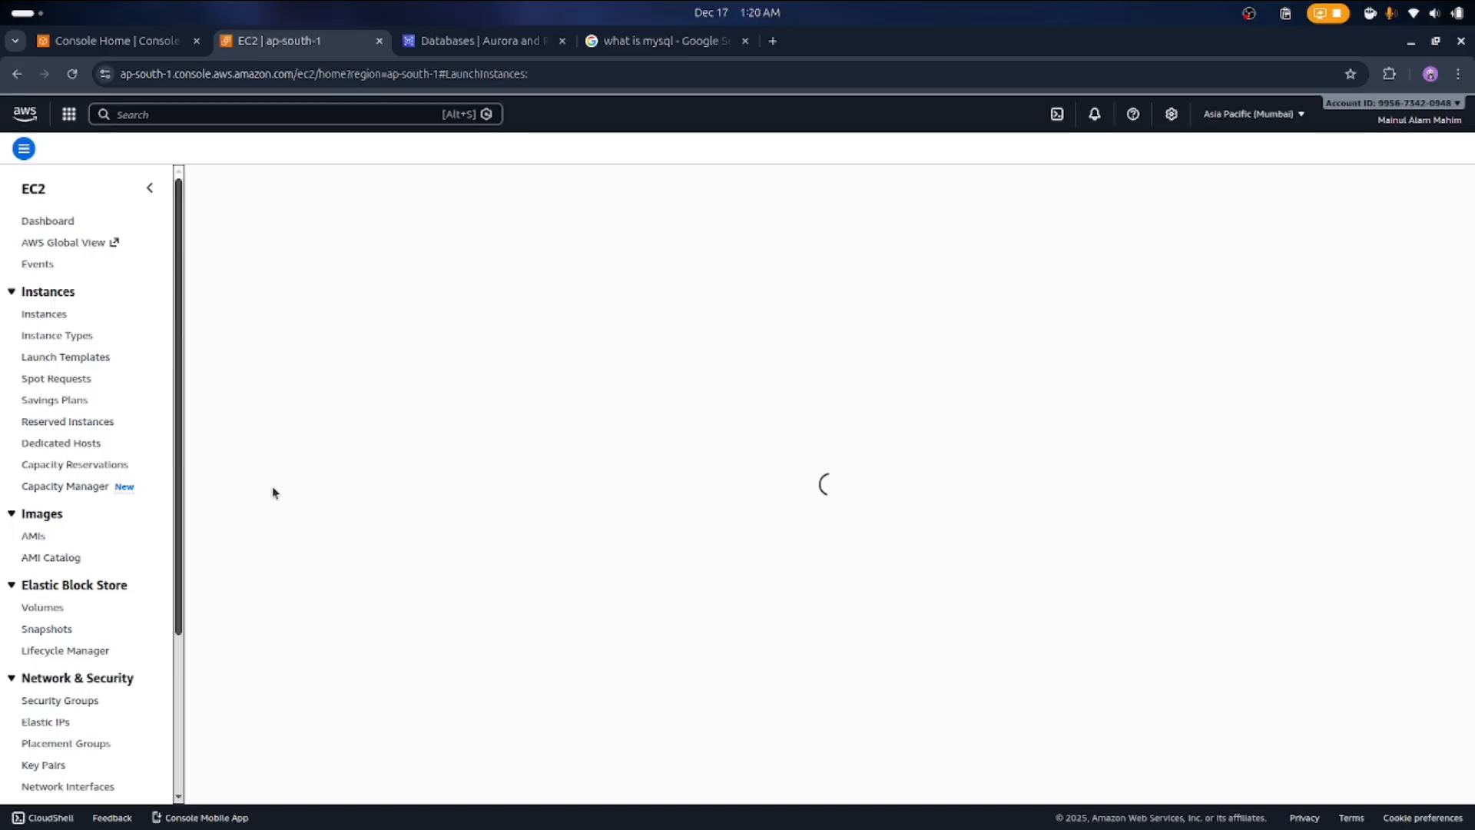
Check the new database in the RDS list, reveal the password in the browser's save prompt, and decline saving it
{"action": "left_click", "coordinate": [428, 40]}
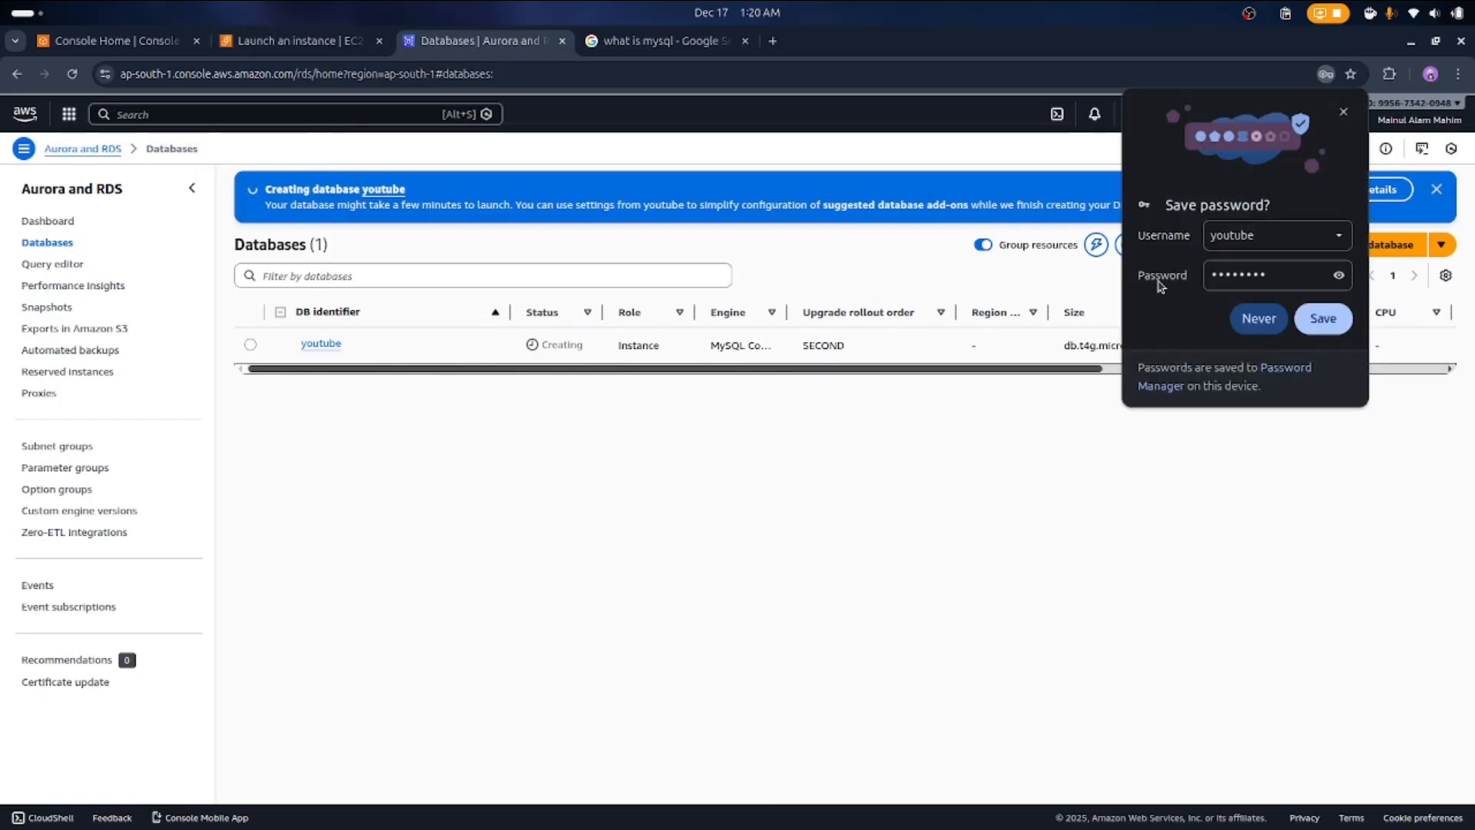
{"action": "left_click", "coordinate": [1339, 275]}
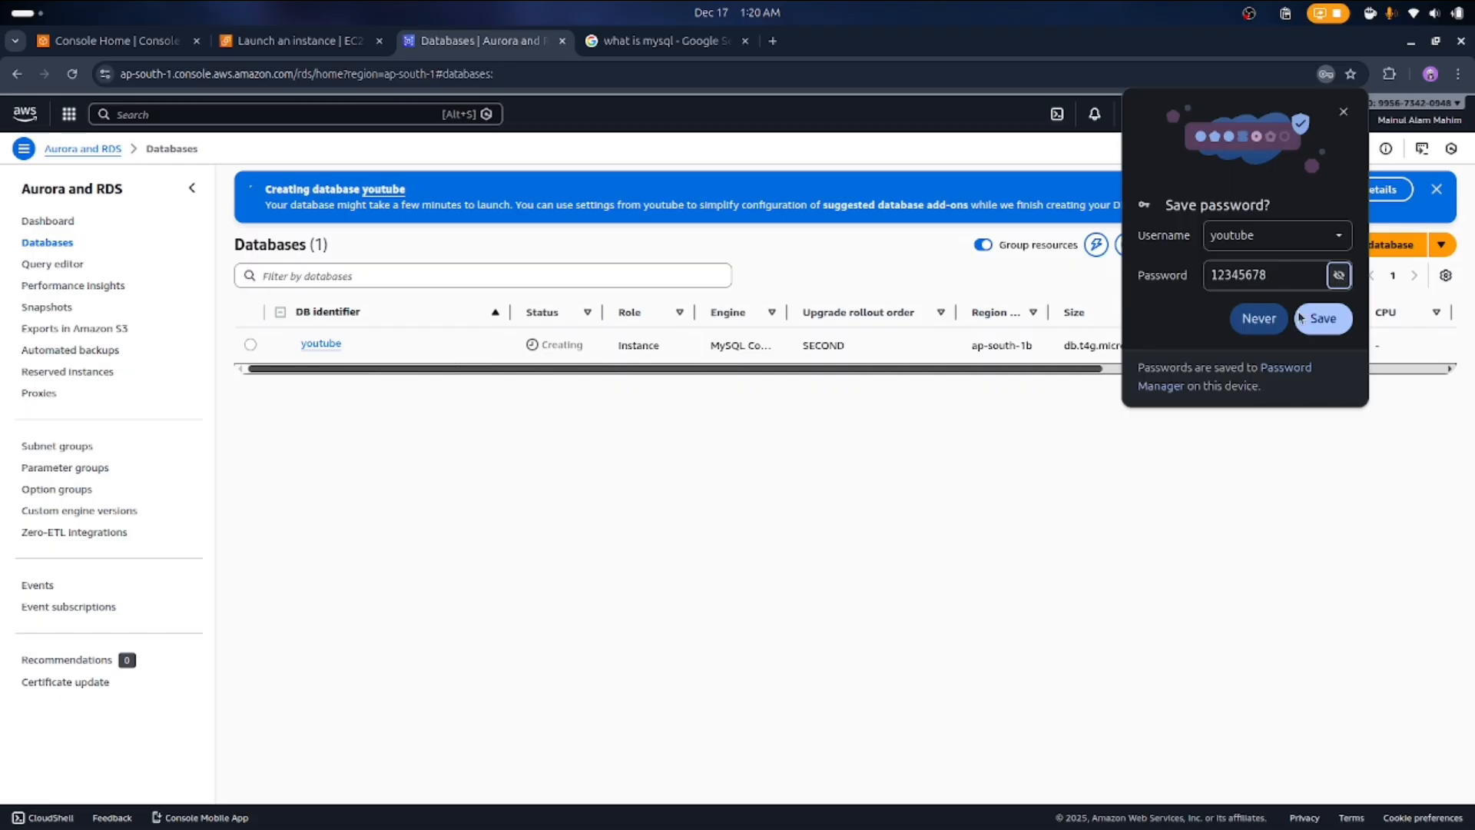
{"action": "left_click", "coordinate": [1266, 324]}
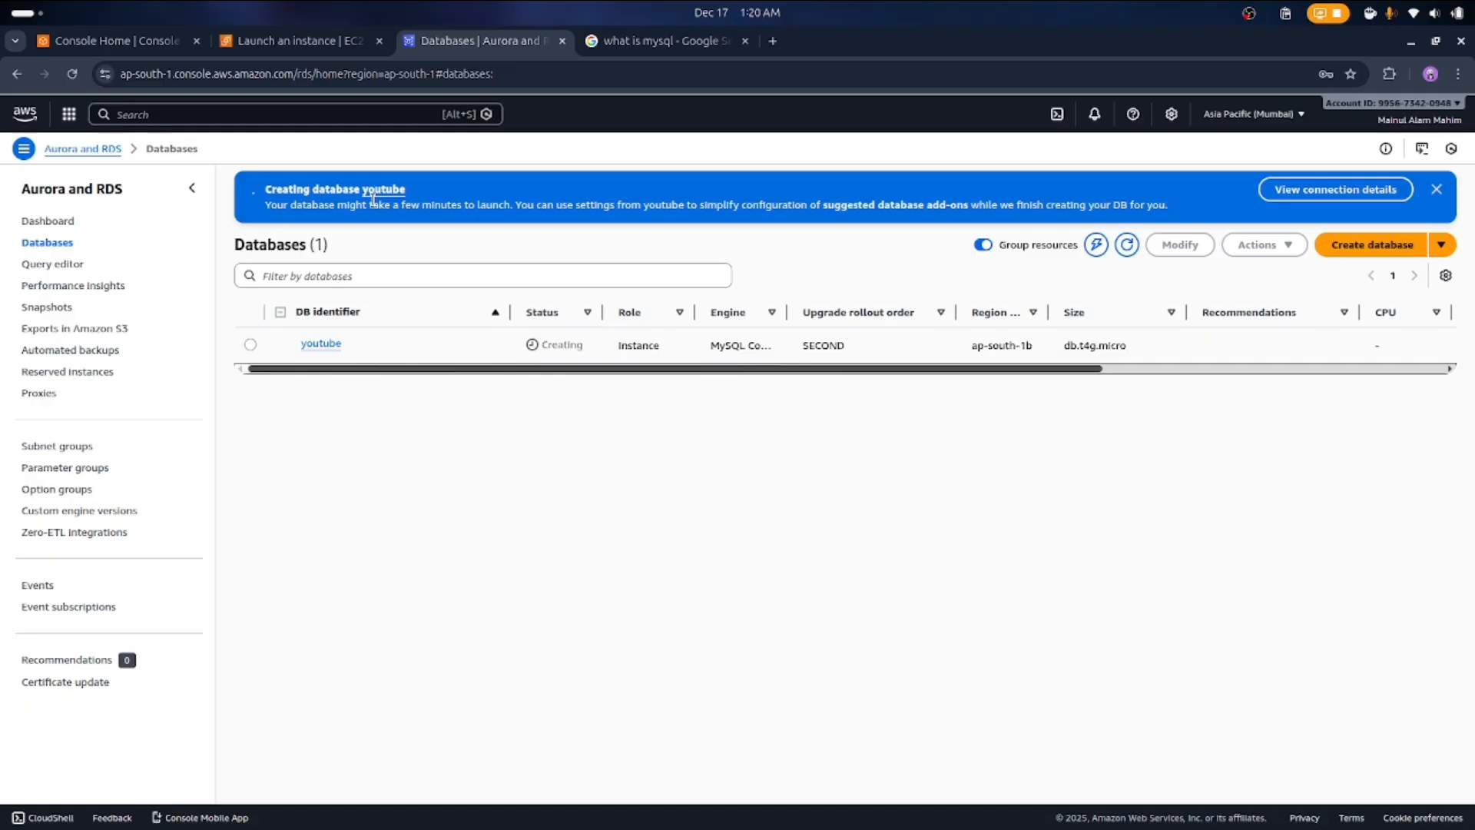
Name the new EC2 instance mysql-ec2 and choose the Ubuntu Server 24.04 LTS image for it
{"action": "left_click", "coordinate": [298, 41]}
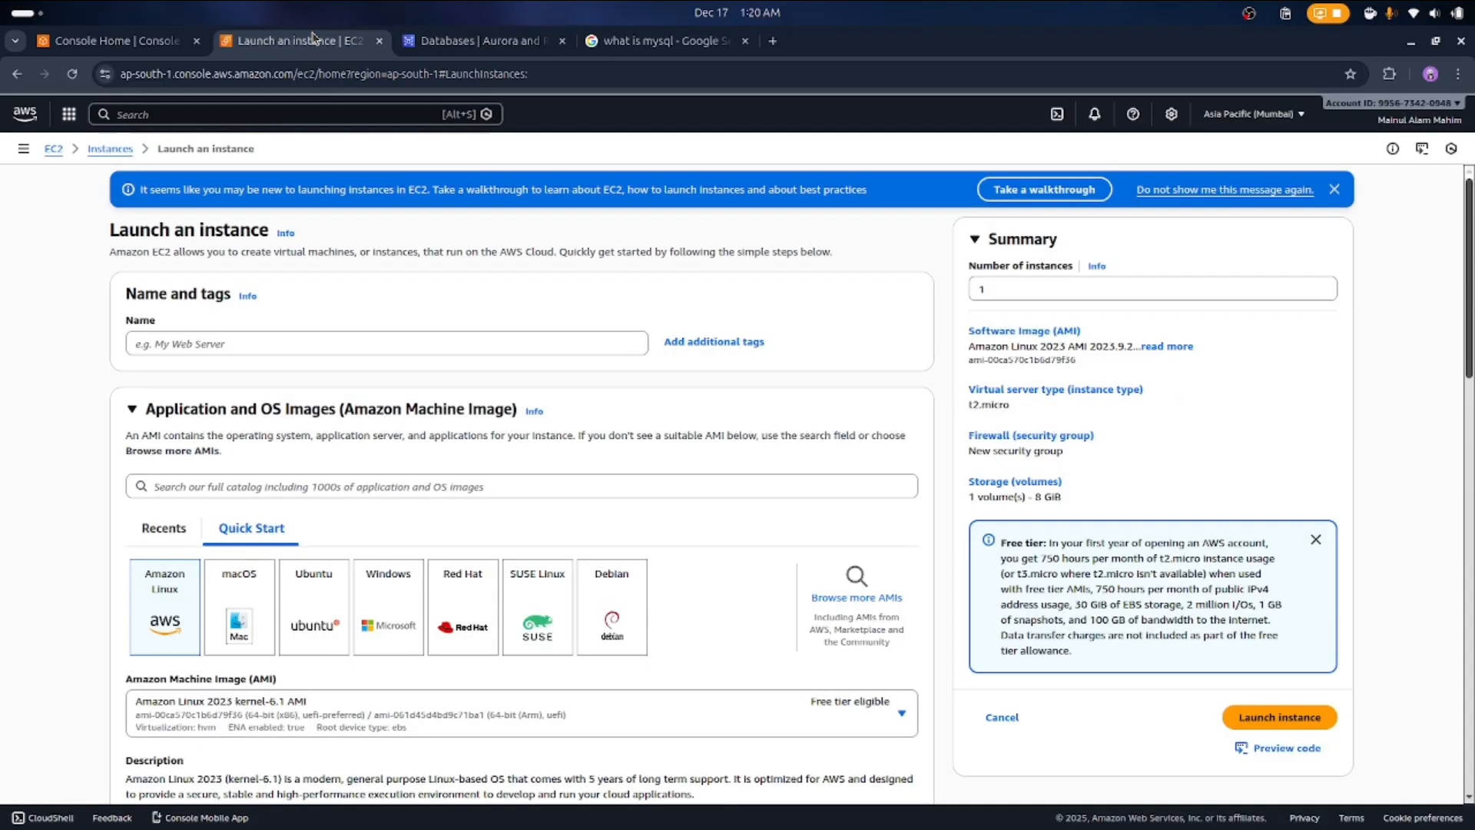
{"action": "left_click", "coordinate": [194, 345]}
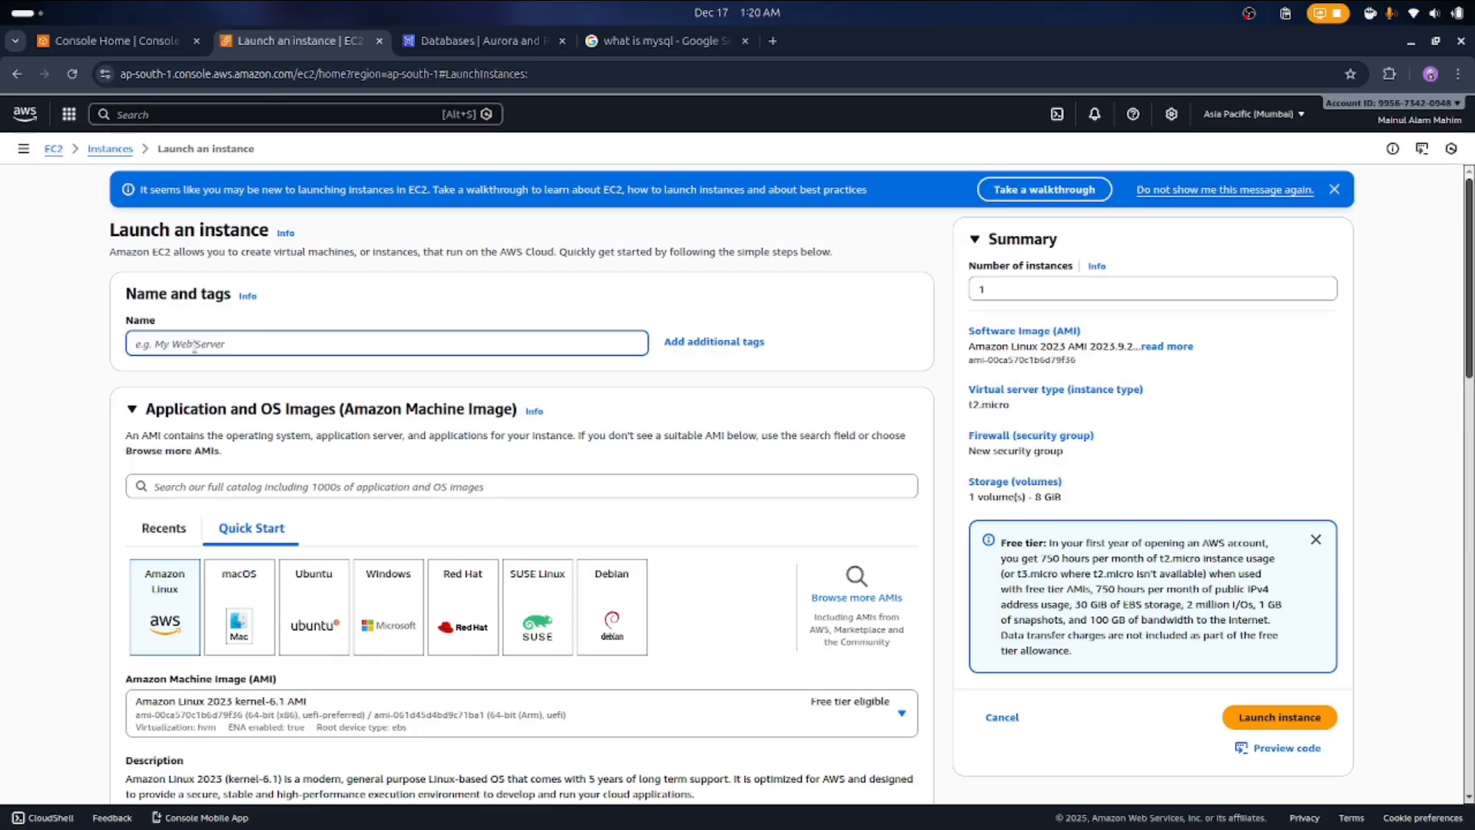
{"action": "type", "text": "mysql-ec2"}
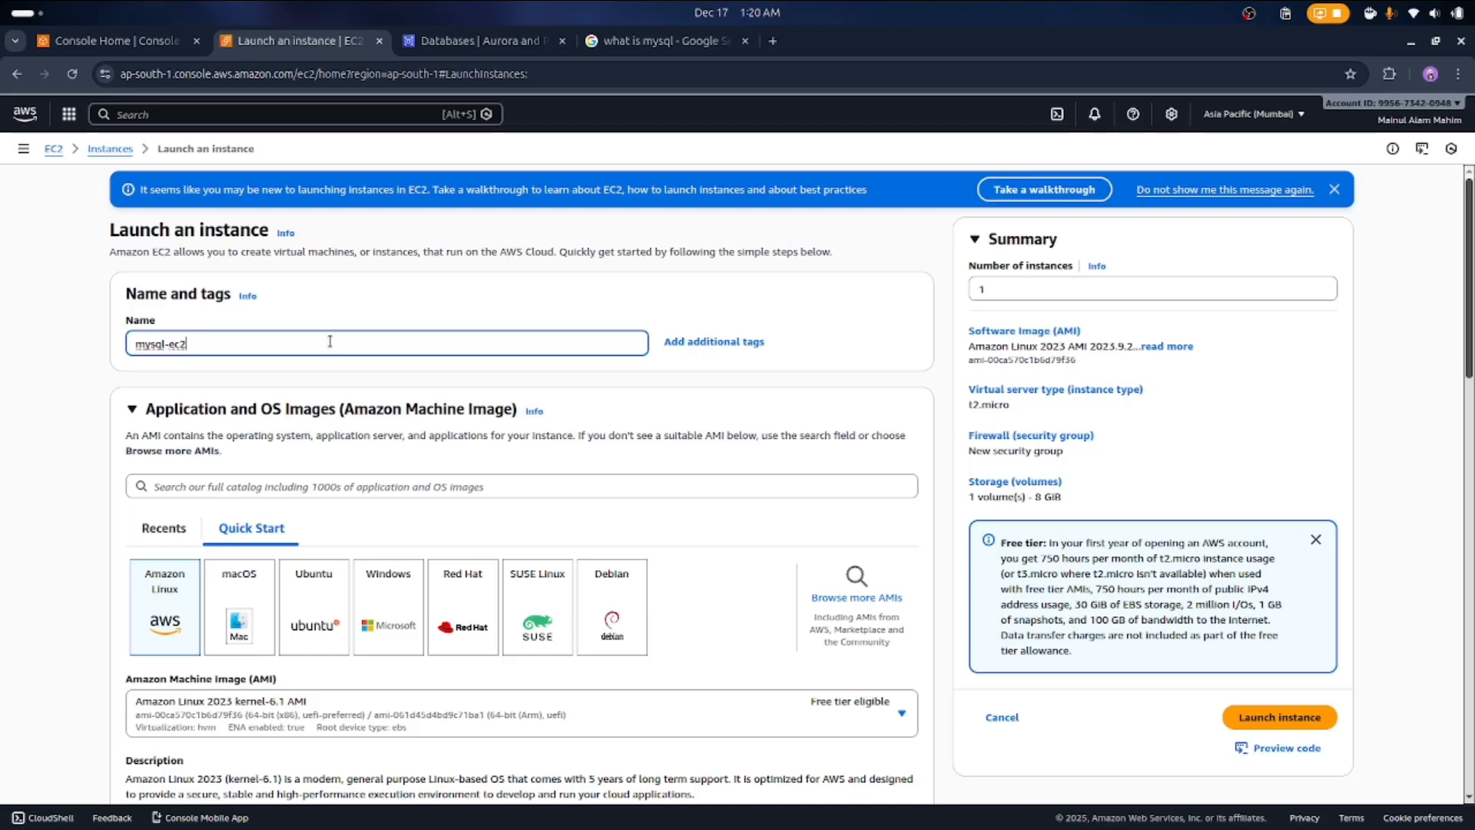
{"action": "scroll", "coordinate": [330, 341], "scroll_direction": "down", "scroll_amount": 2}
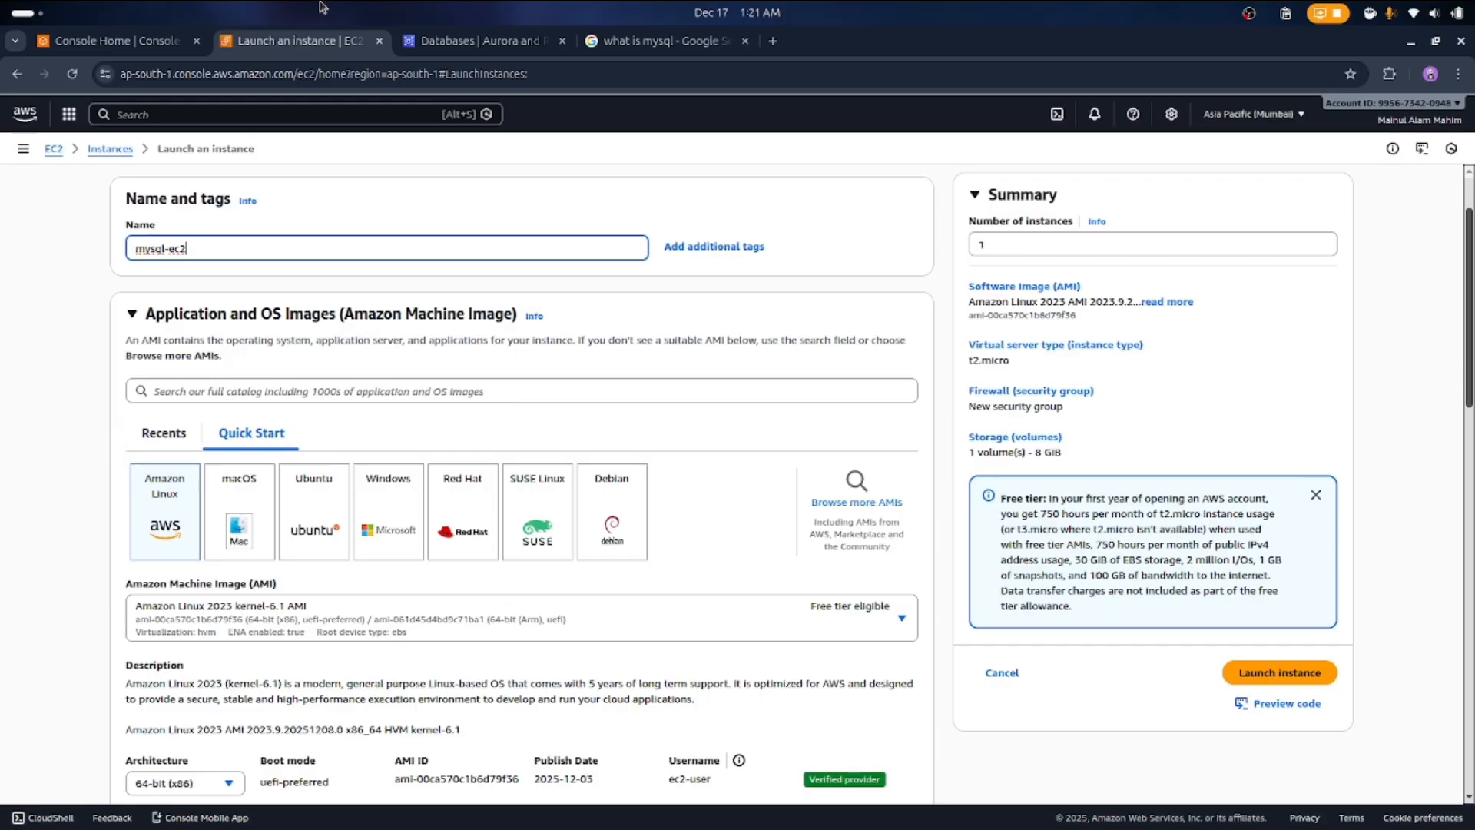
{"action": "left_click", "coordinate": [451, 40]}
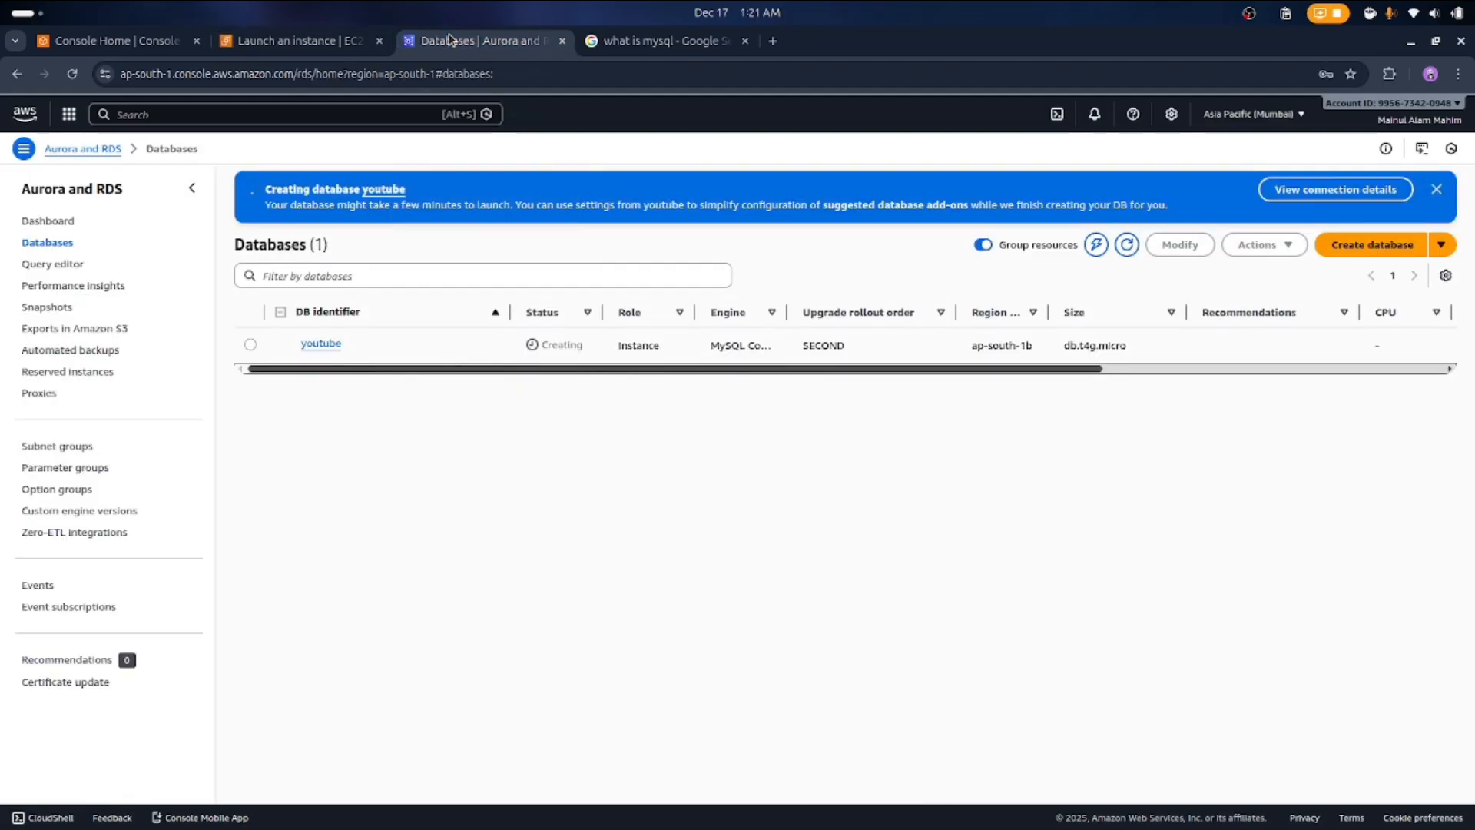
{"action": "left_click", "coordinate": [293, 46]}
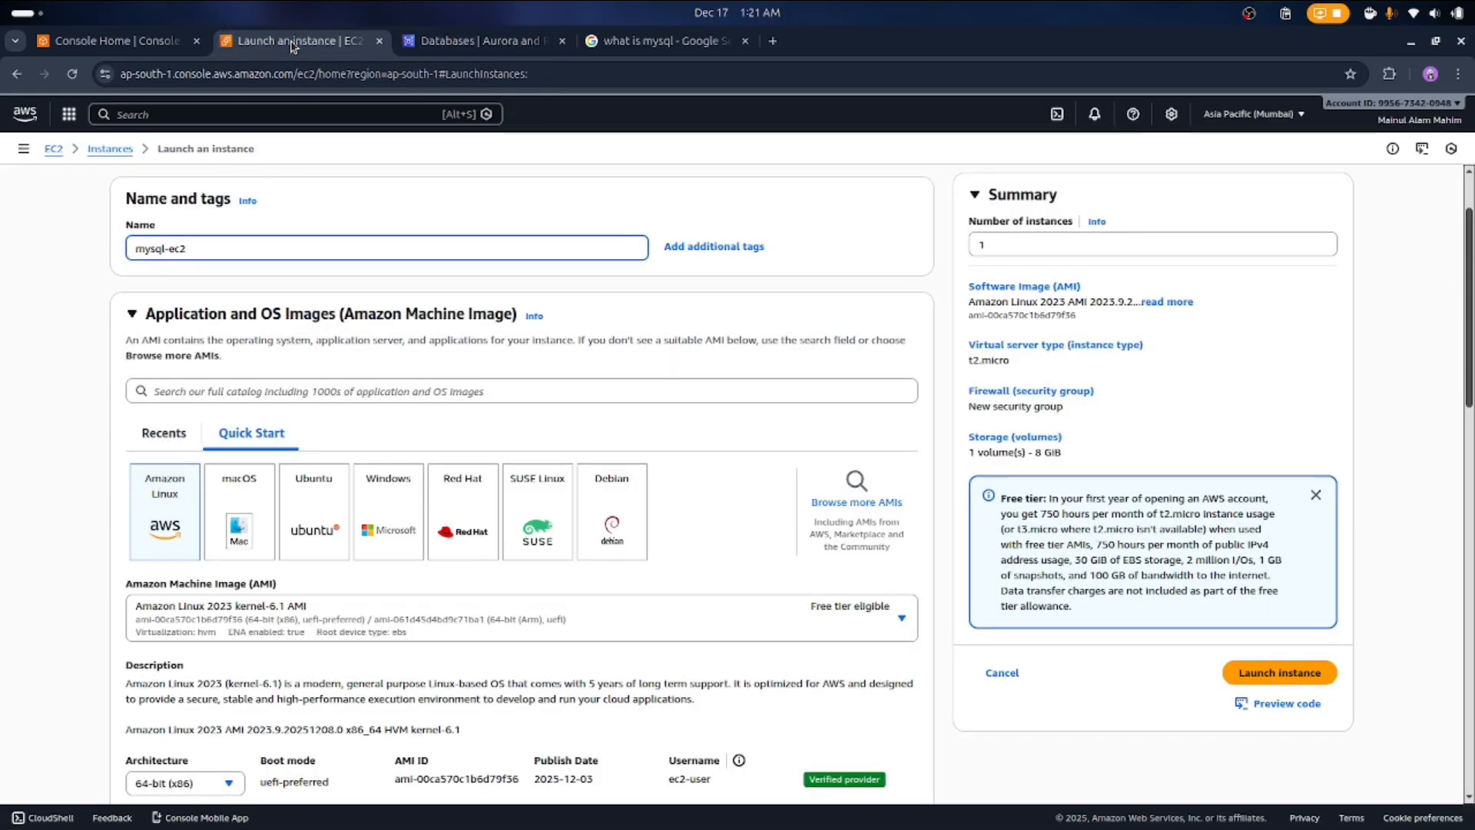
{"action": "left_click", "coordinate": [322, 514]}
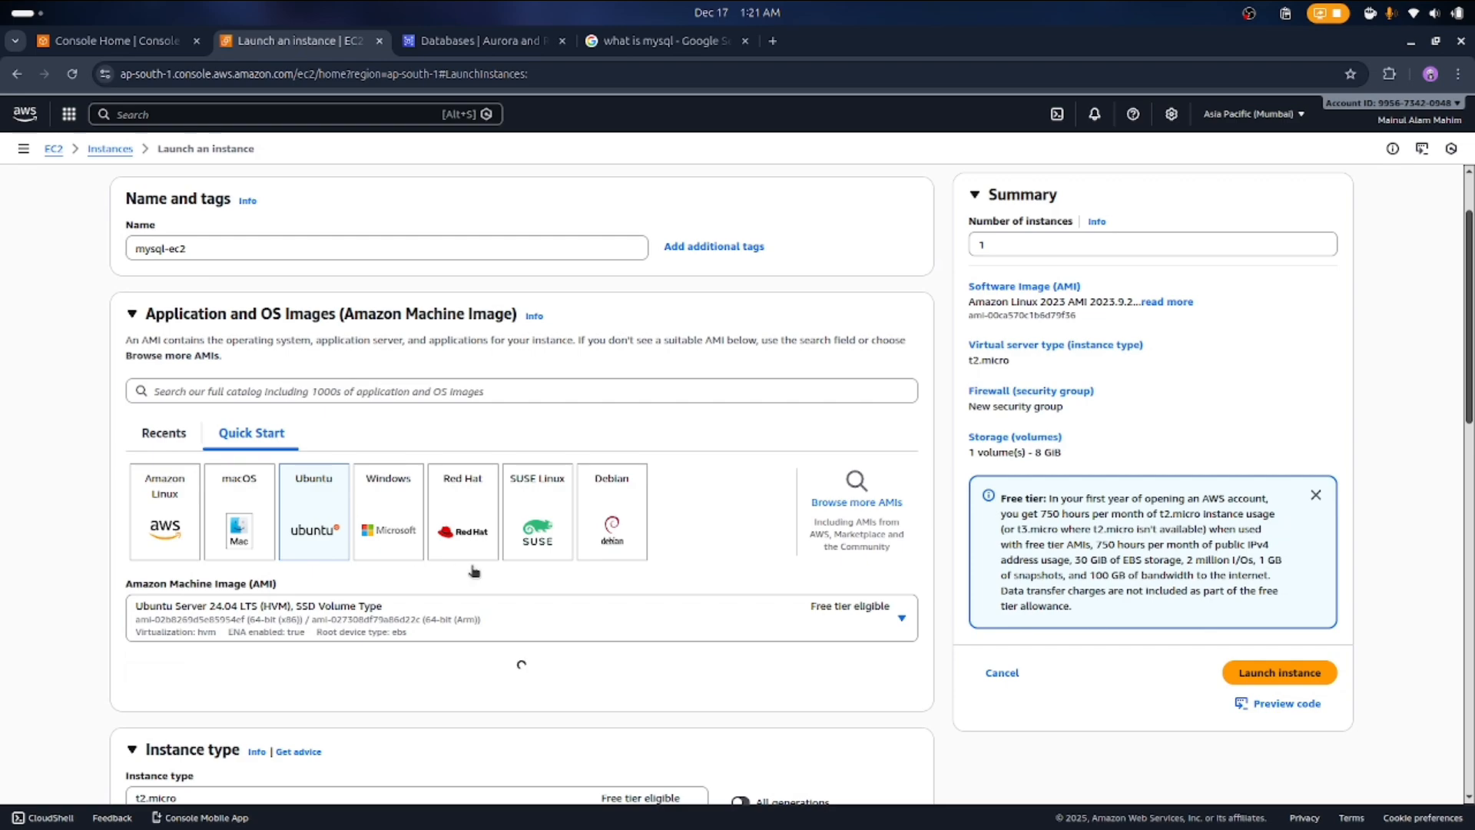
Create a new RSA key pair named mysql-key in .pem format for logging in to the instance
{"action": "scroll", "coordinate": [474, 570], "scroll_direction": "down", "scroll_amount": 3}
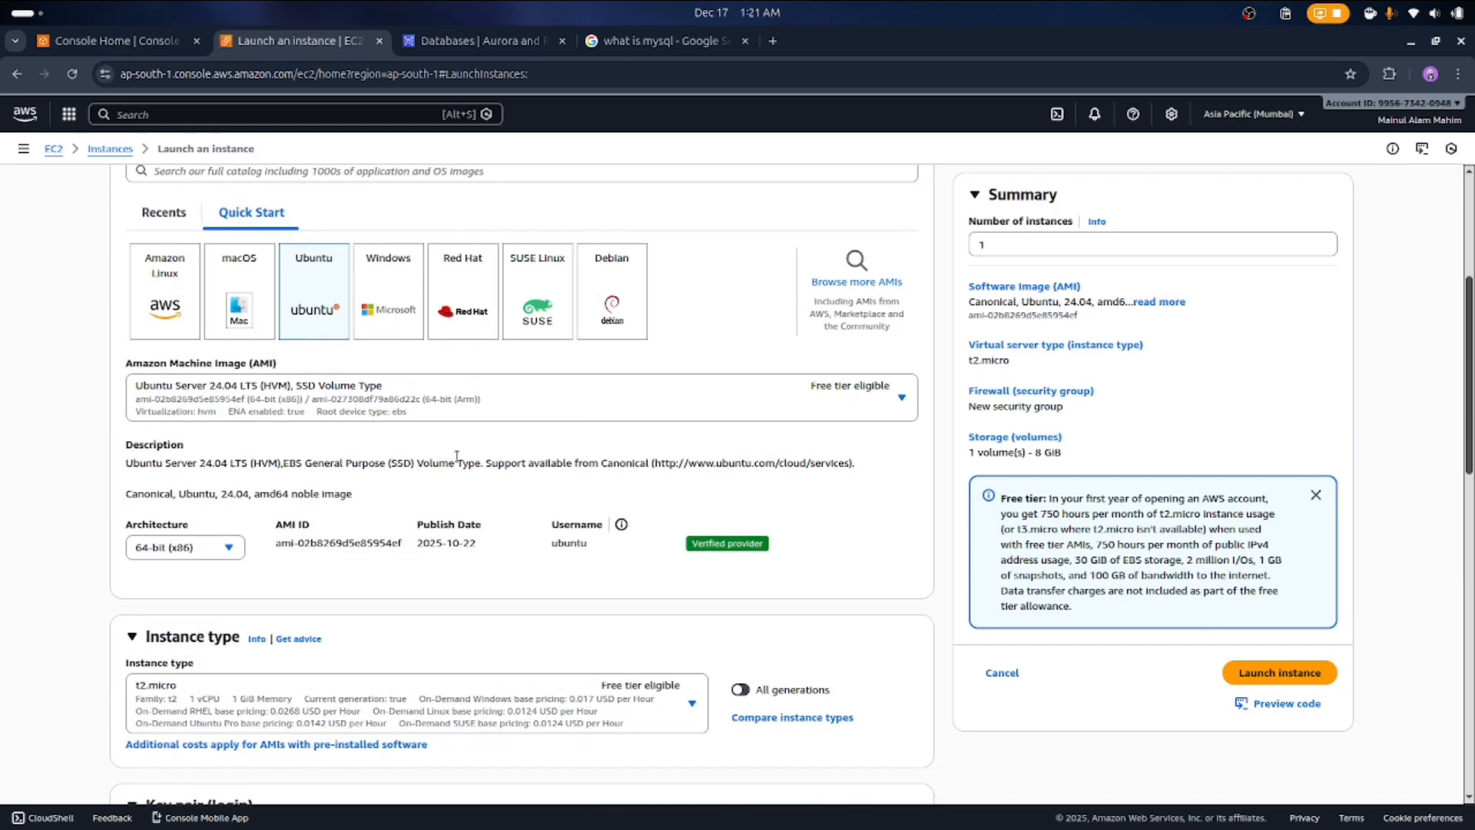
{"action": "scroll", "coordinate": [456, 456], "scroll_direction": "down", "scroll_amount": 5}
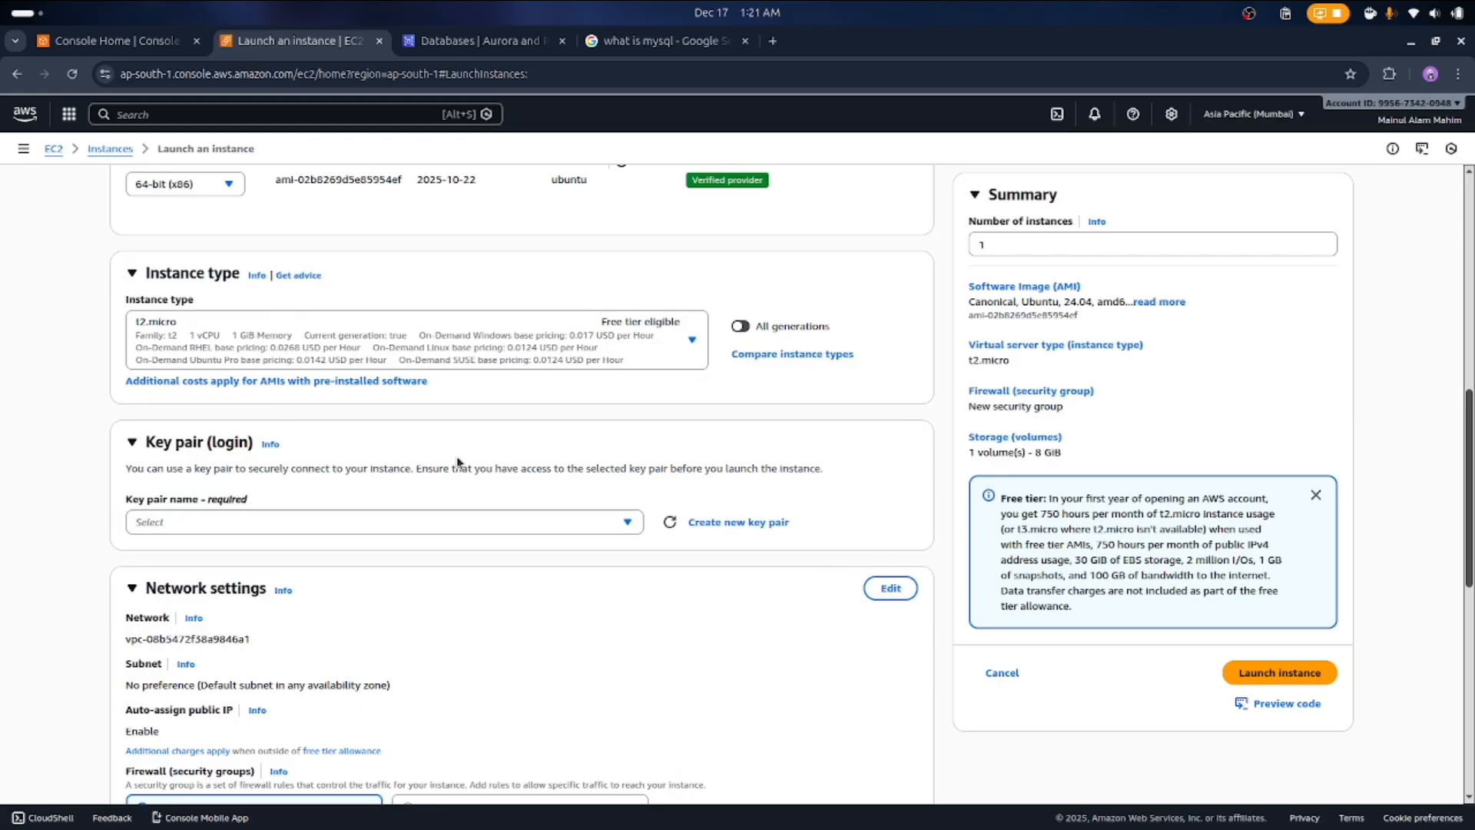
{"action": "left_click", "coordinate": [579, 522]}
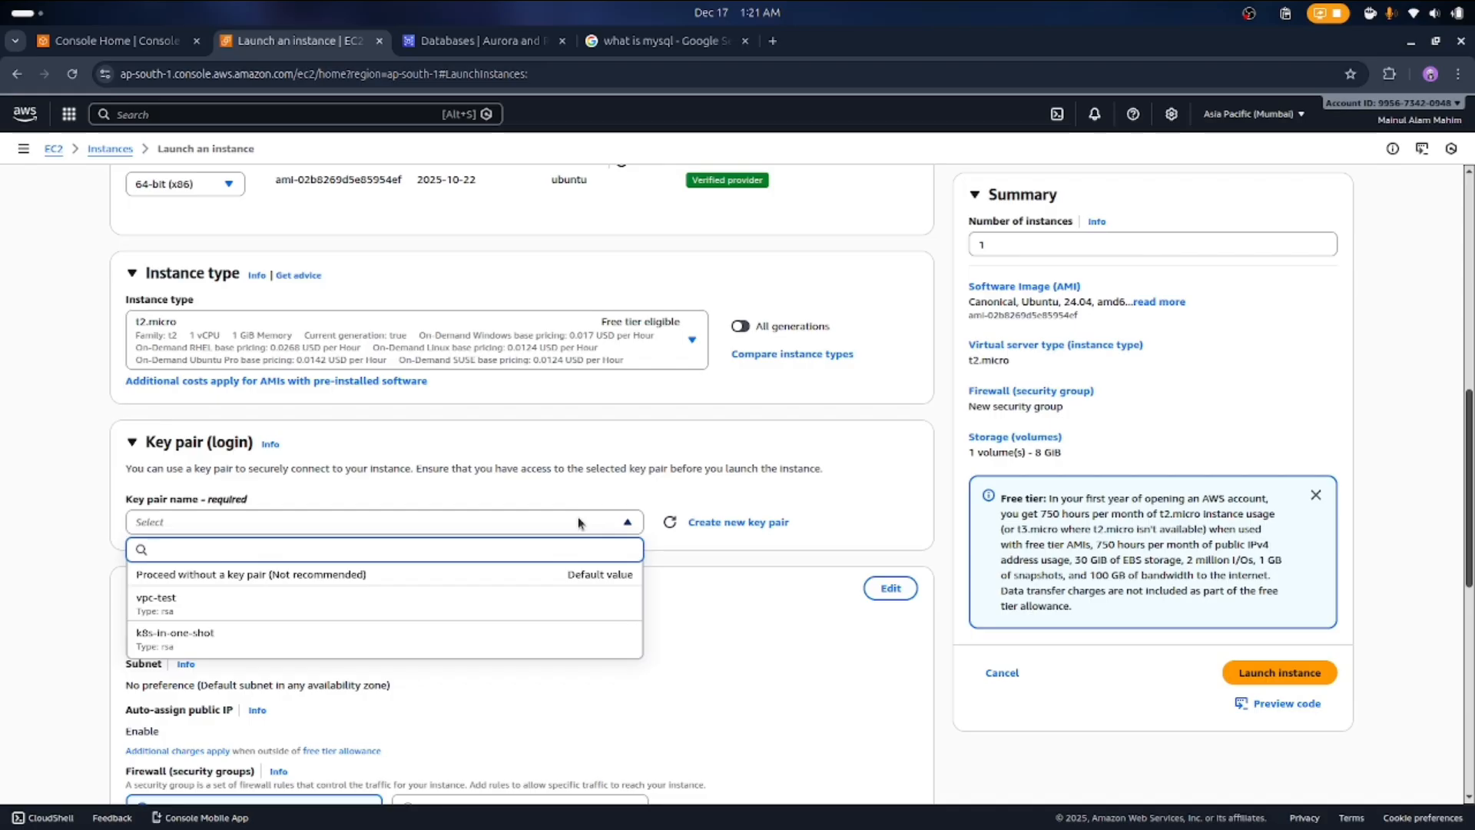
{"action": "left_click", "coordinate": [719, 523]}
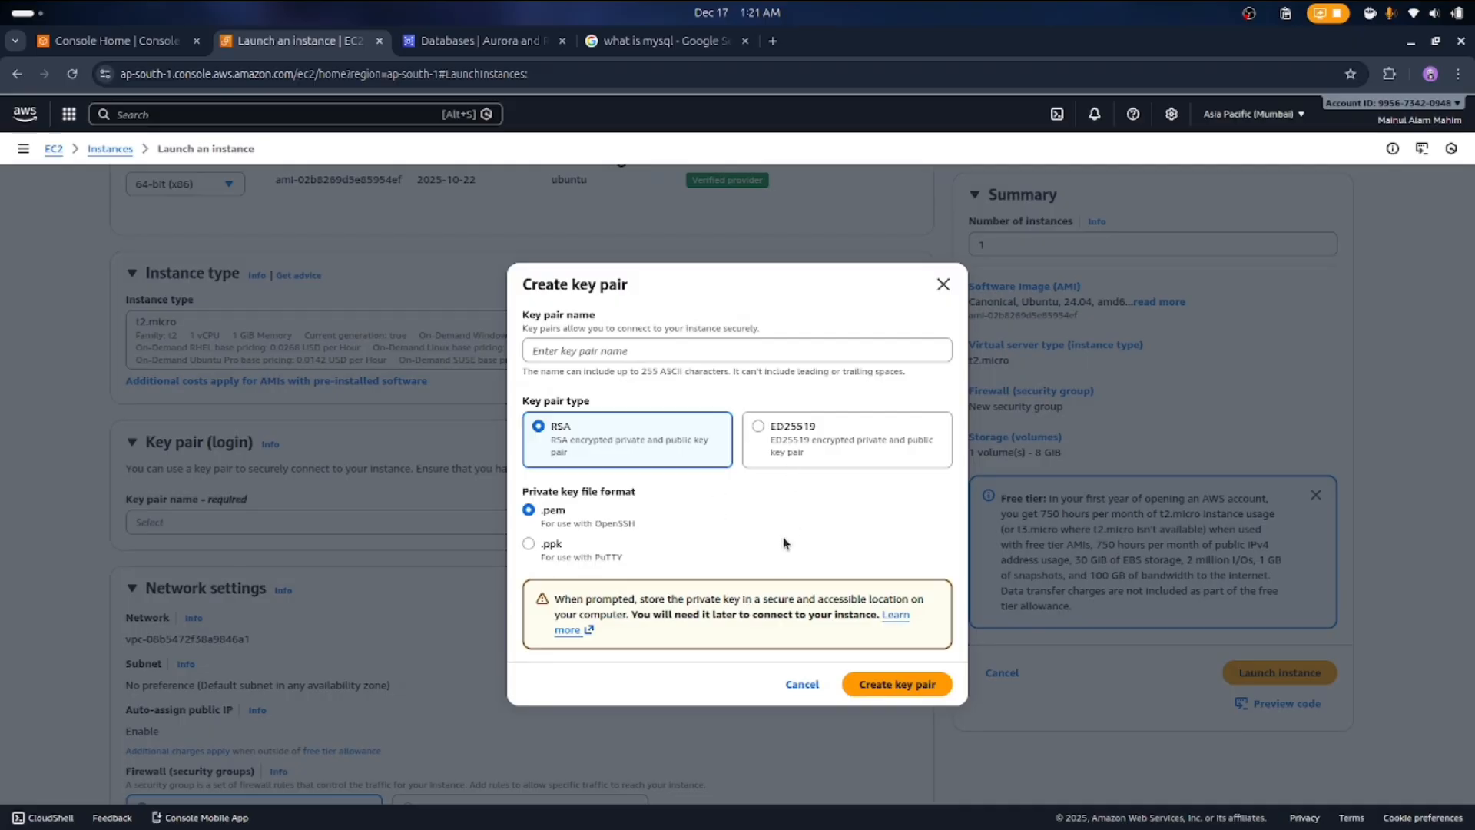
{"action": "left_click", "coordinate": [628, 351]}
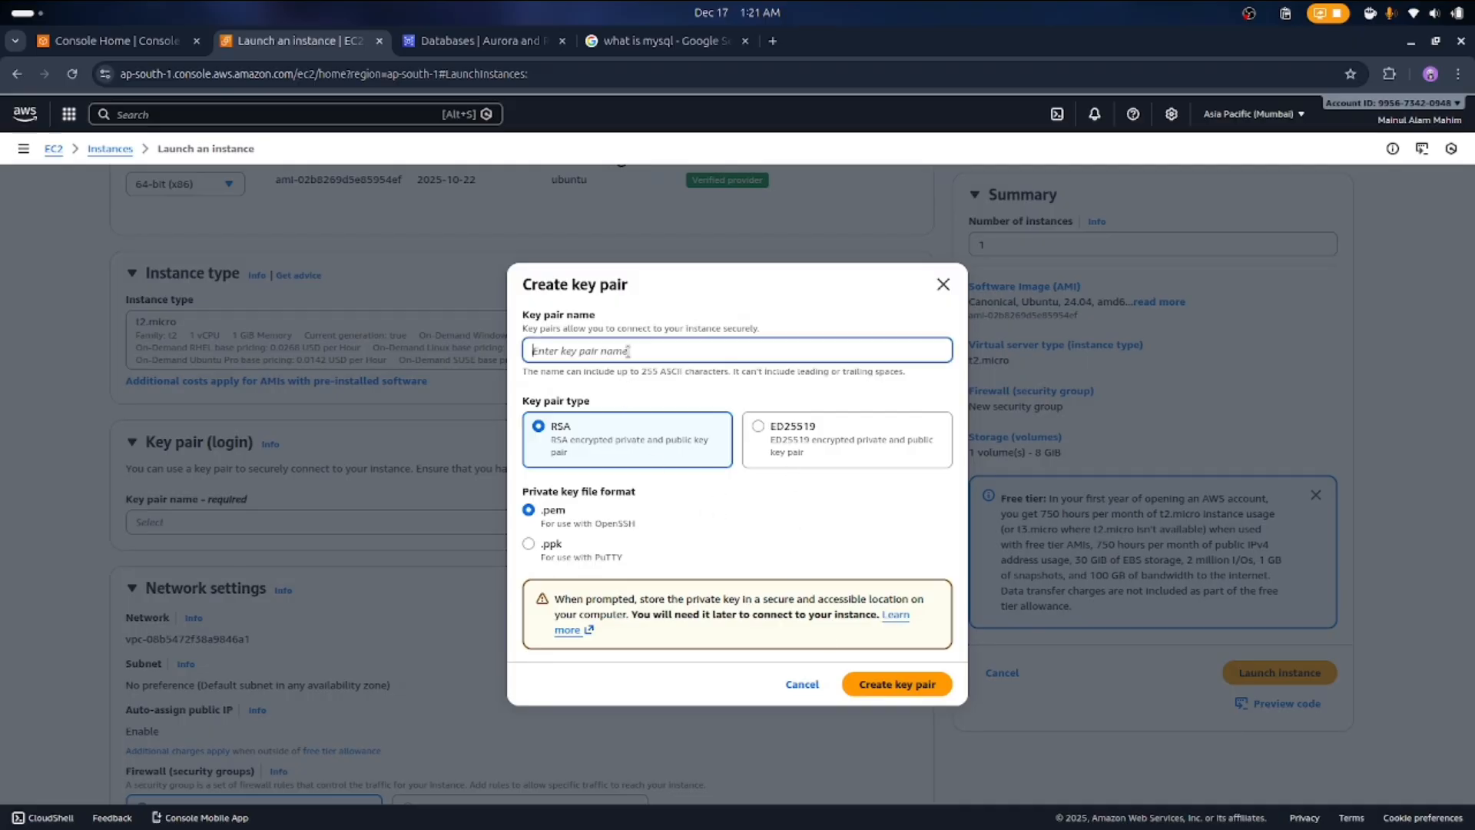
{"action": "type", "text": "mysql-key"}
{"action": "left_click", "coordinate": [895, 684]}
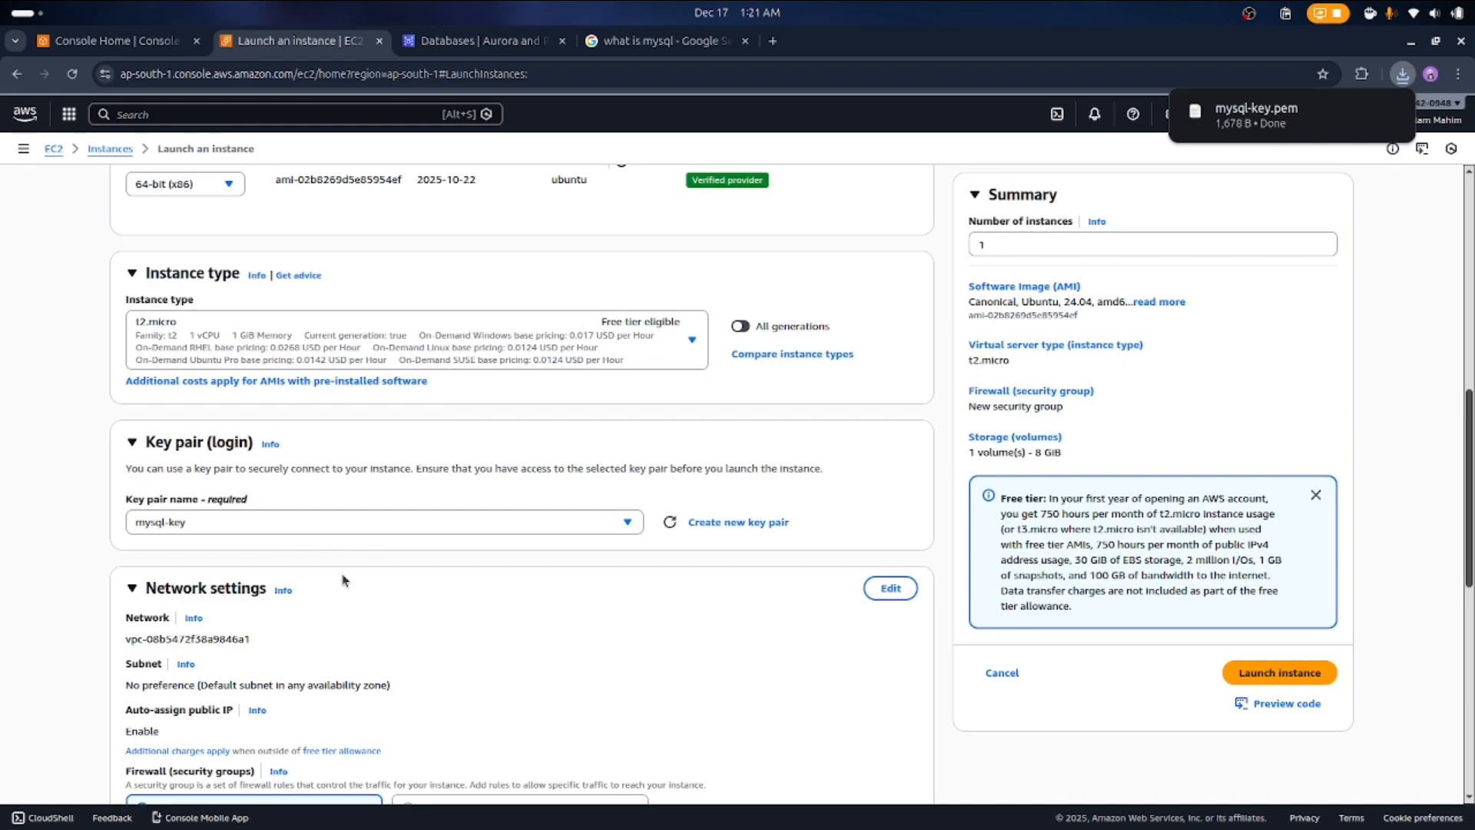
Allow HTTPS and HTTP traffic from the internet in the instance's new security group
{"action": "scroll", "coordinate": [343, 580], "scroll_direction": "down", "scroll_amount": 5}
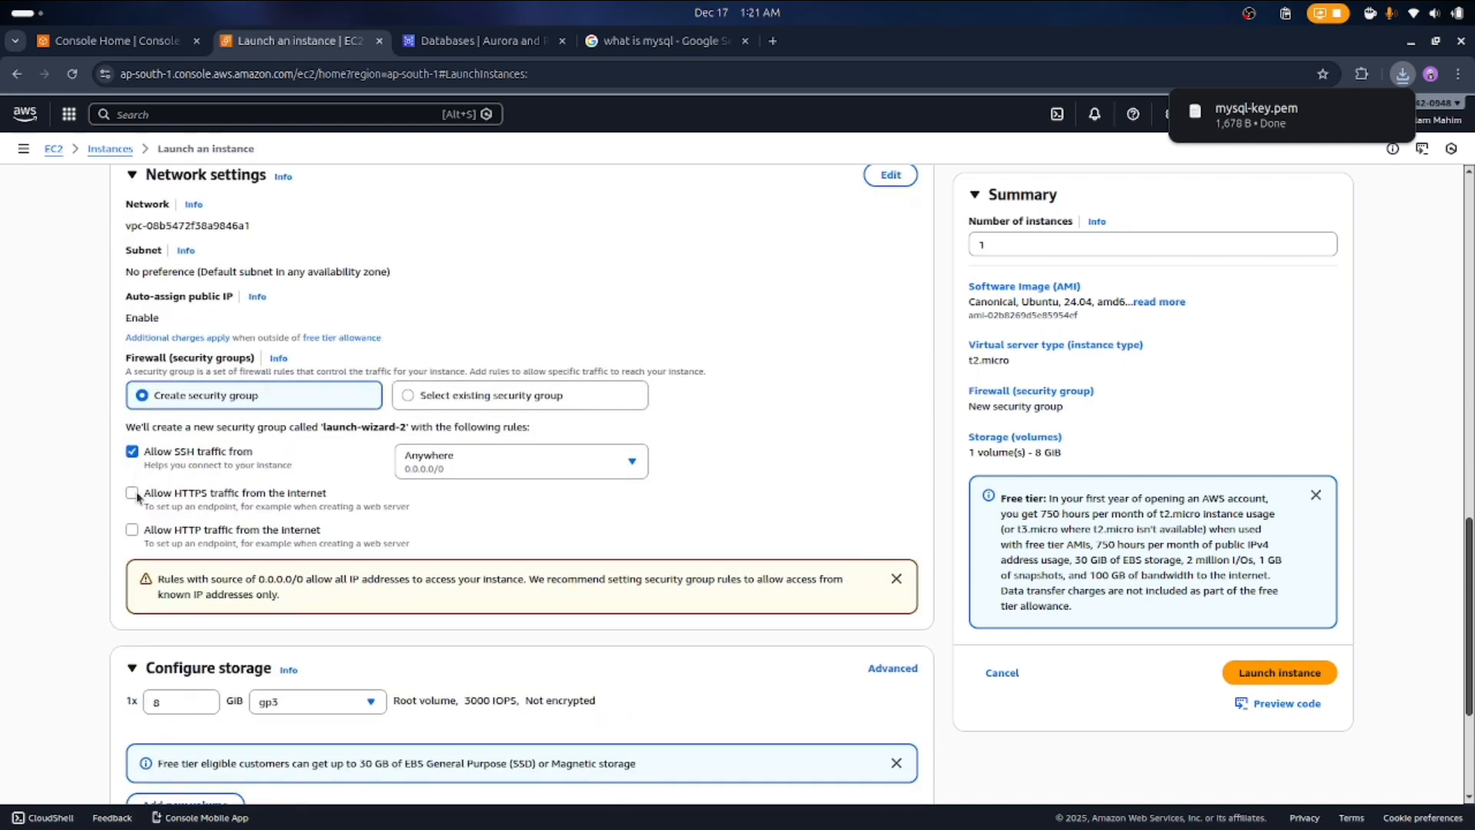
{"action": "left_click", "coordinate": [137, 495]}
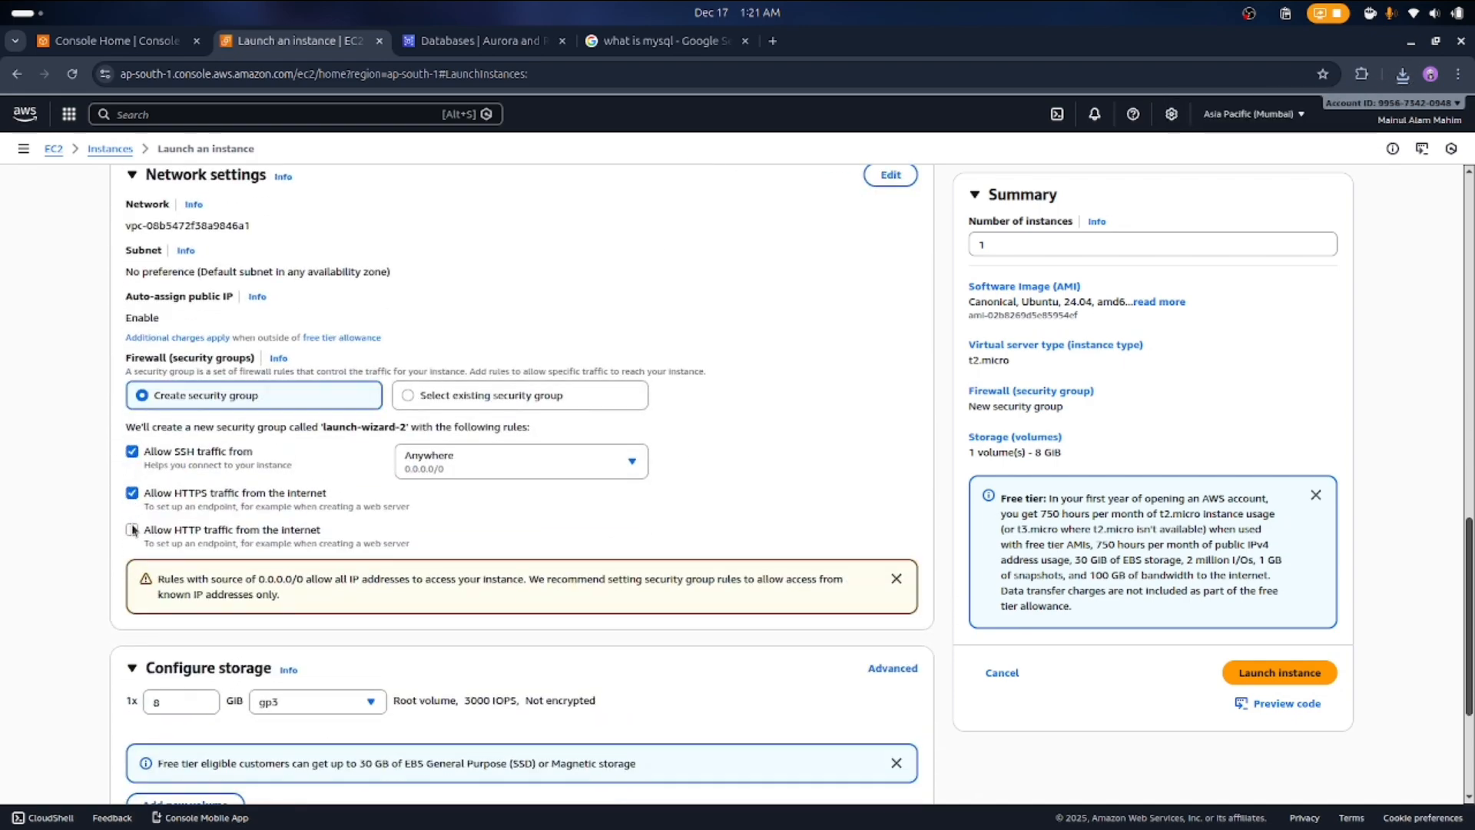
{"action": "left_click", "coordinate": [133, 529]}
Set the root volume size to 15 GiB and launch the instance
{"action": "scroll", "coordinate": [171, 538], "scroll_direction": "down", "scroll_amount": 3}
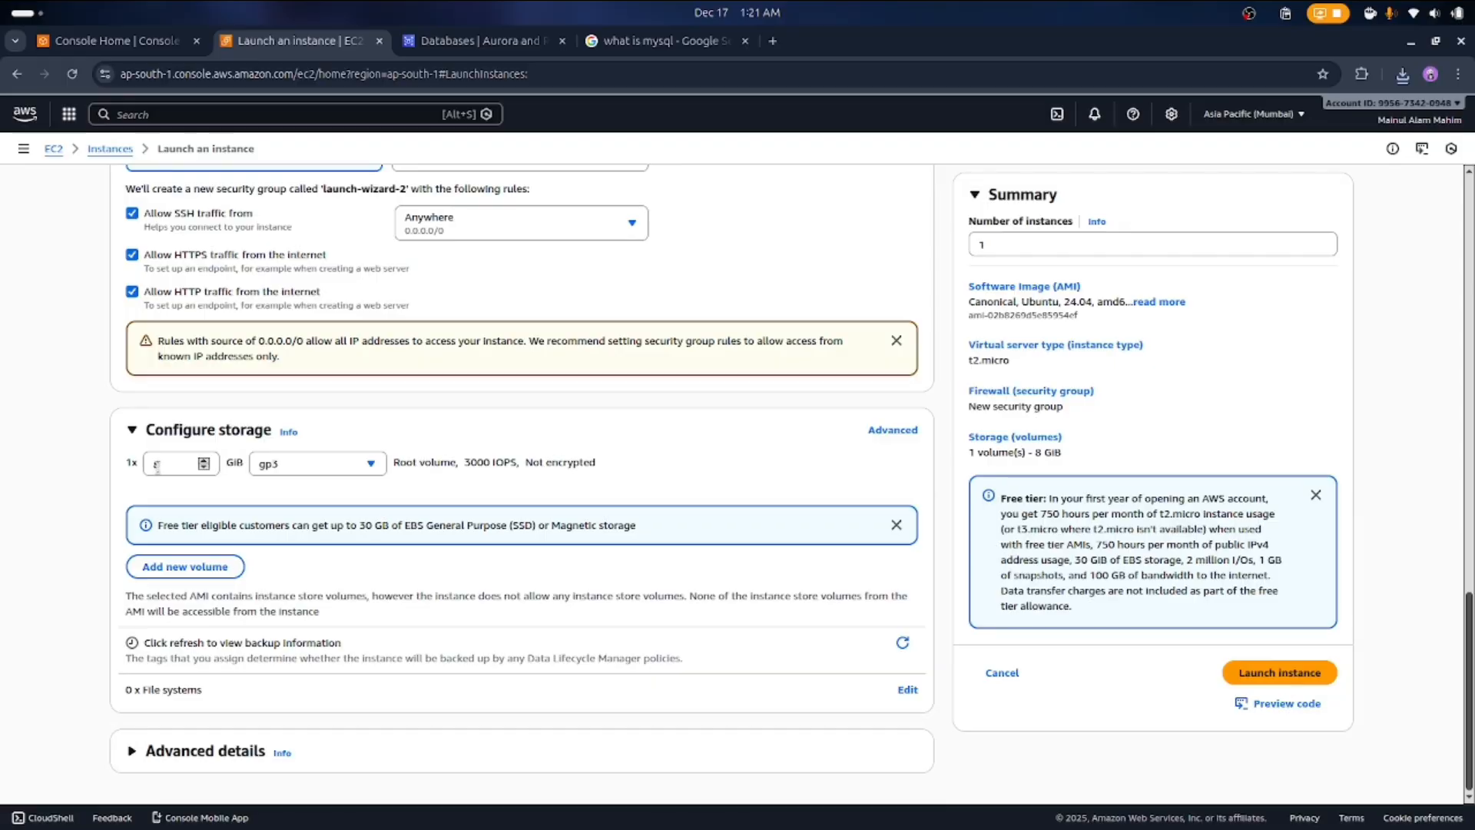
{"action": "left_click", "coordinate": [157, 468]}
{"action": "key", "text": "BackSpace"}
{"action": "type", "text": "15"}
{"action": "left_click", "coordinate": [1268, 674]}
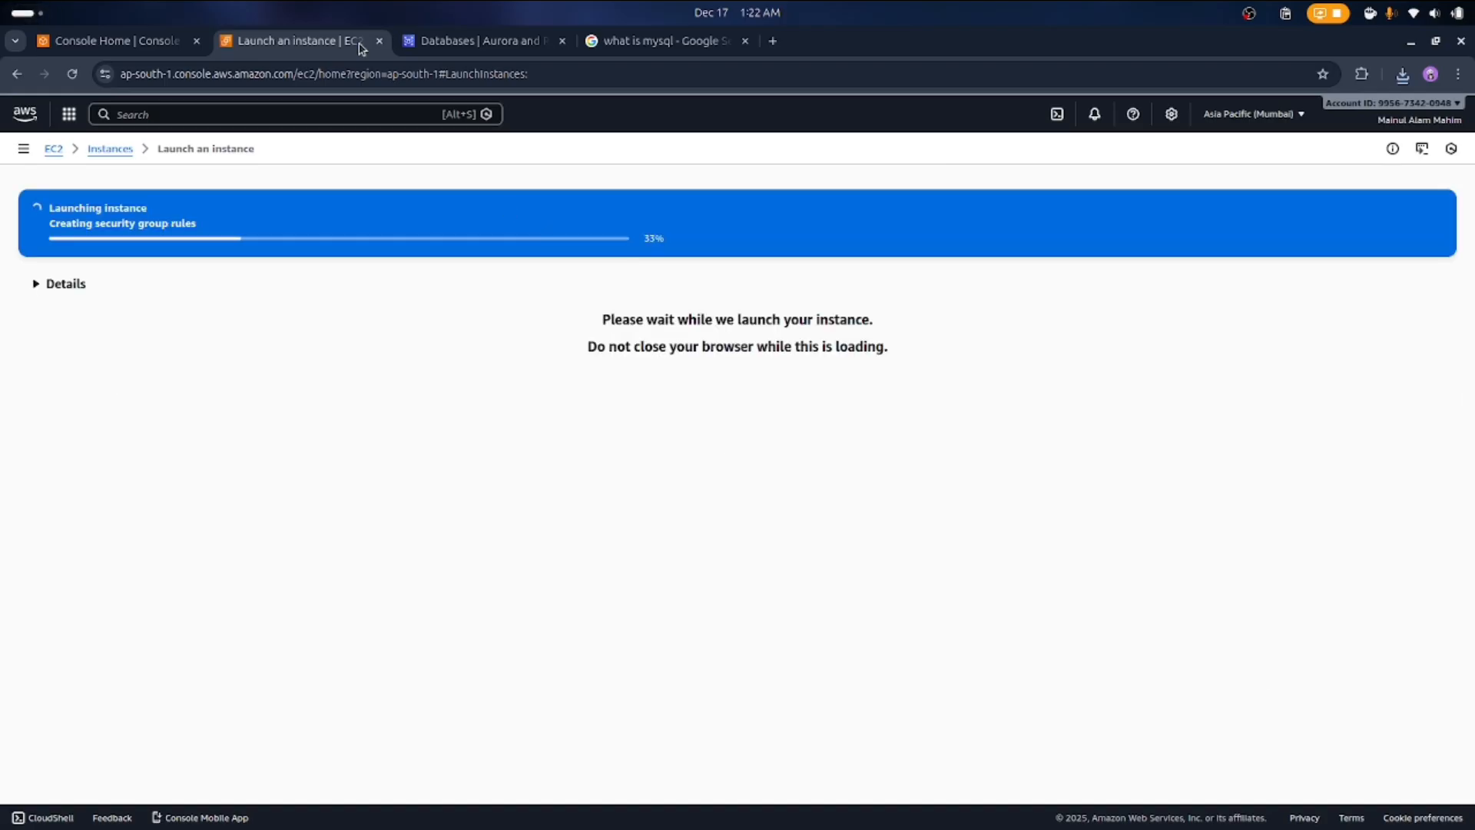
Check the database's creation status, then open the launched instance's connection instructions and copy the example SSH command
{"action": "left_click", "coordinate": [469, 44]}
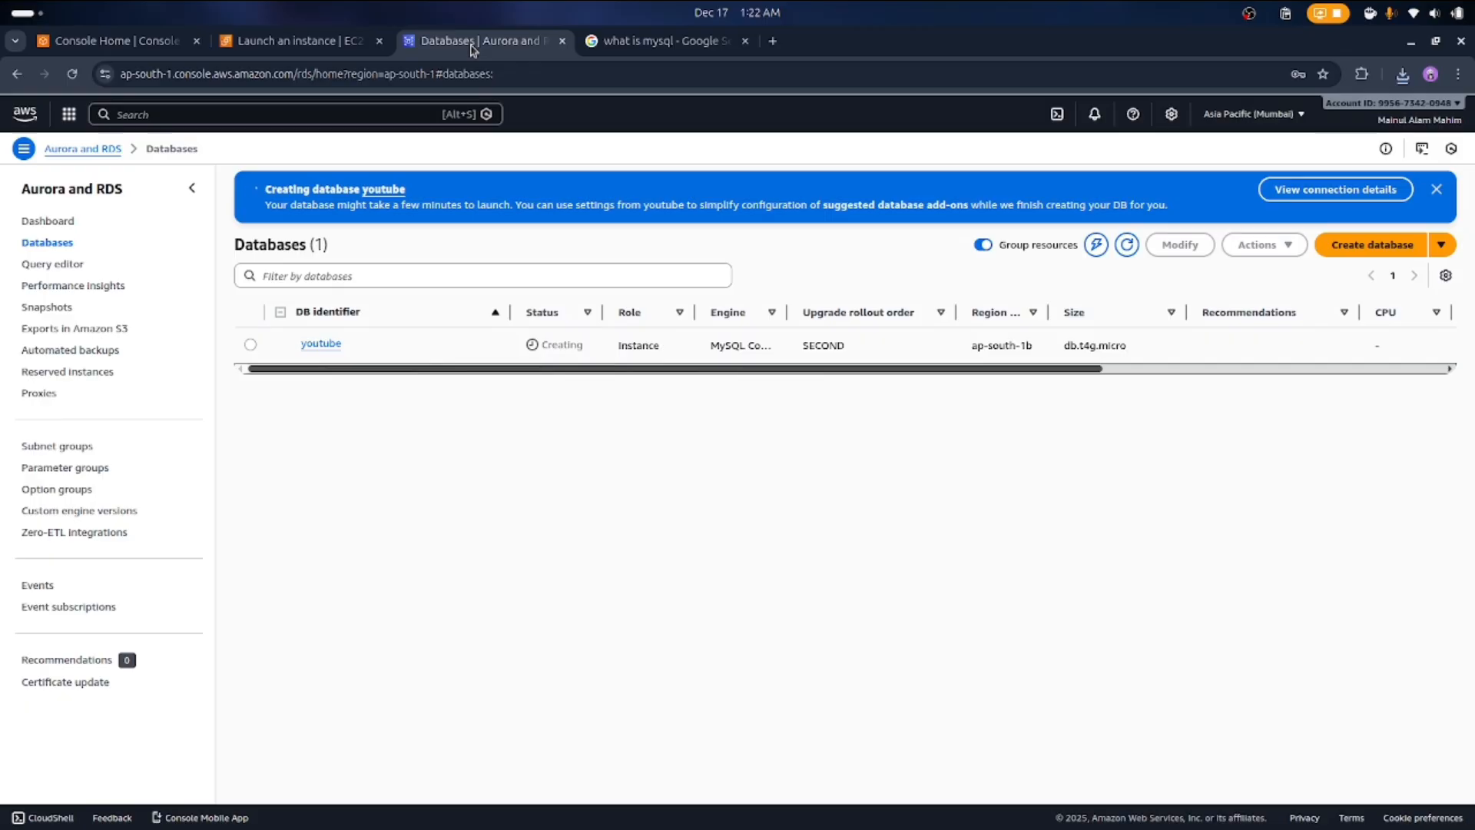
{"action": "left_click", "coordinate": [274, 39]}
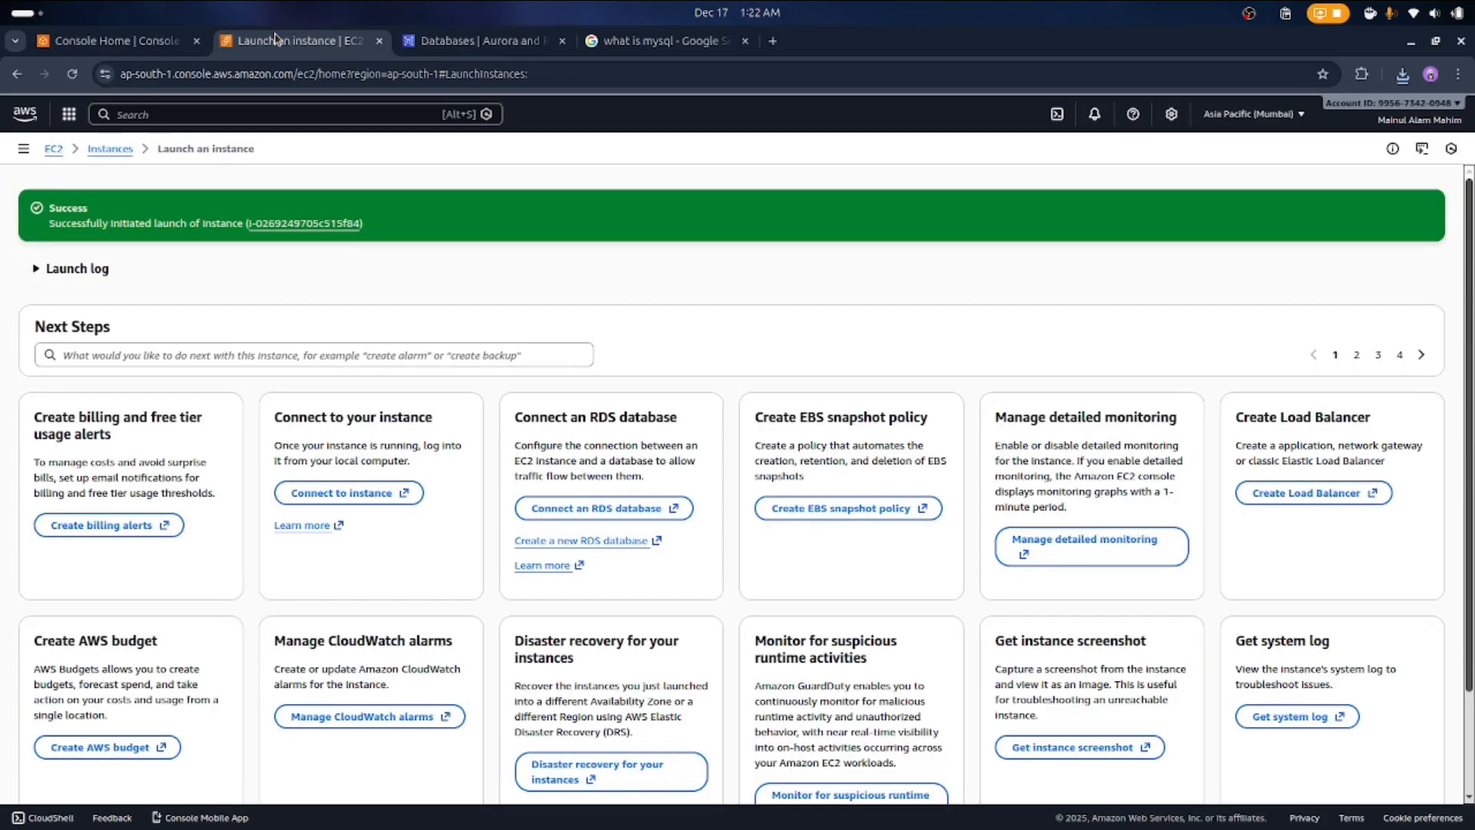
{"action": "left_click", "coordinate": [302, 225]}
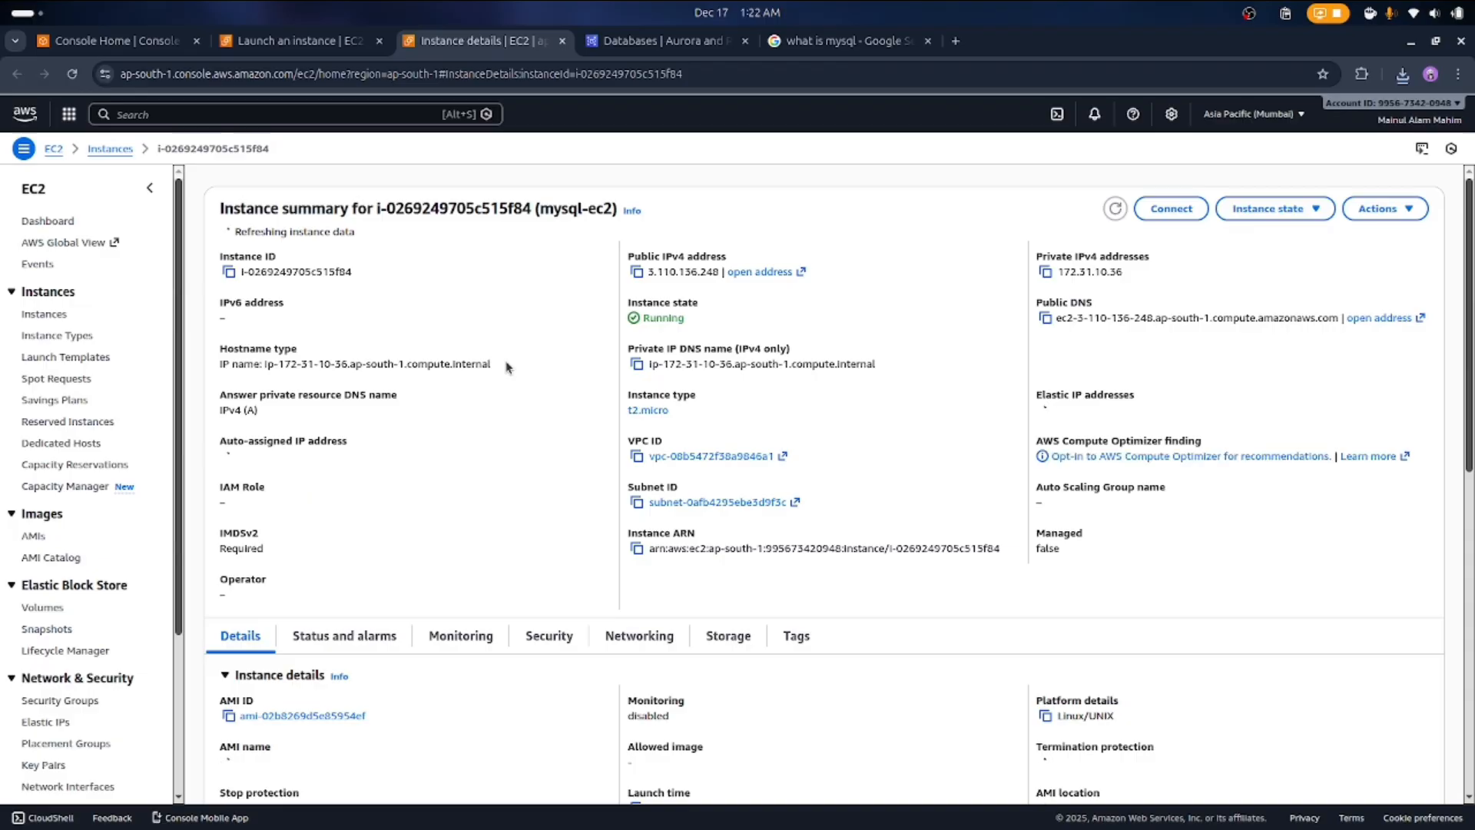
{"action": "left_click", "coordinate": [1165, 218]}
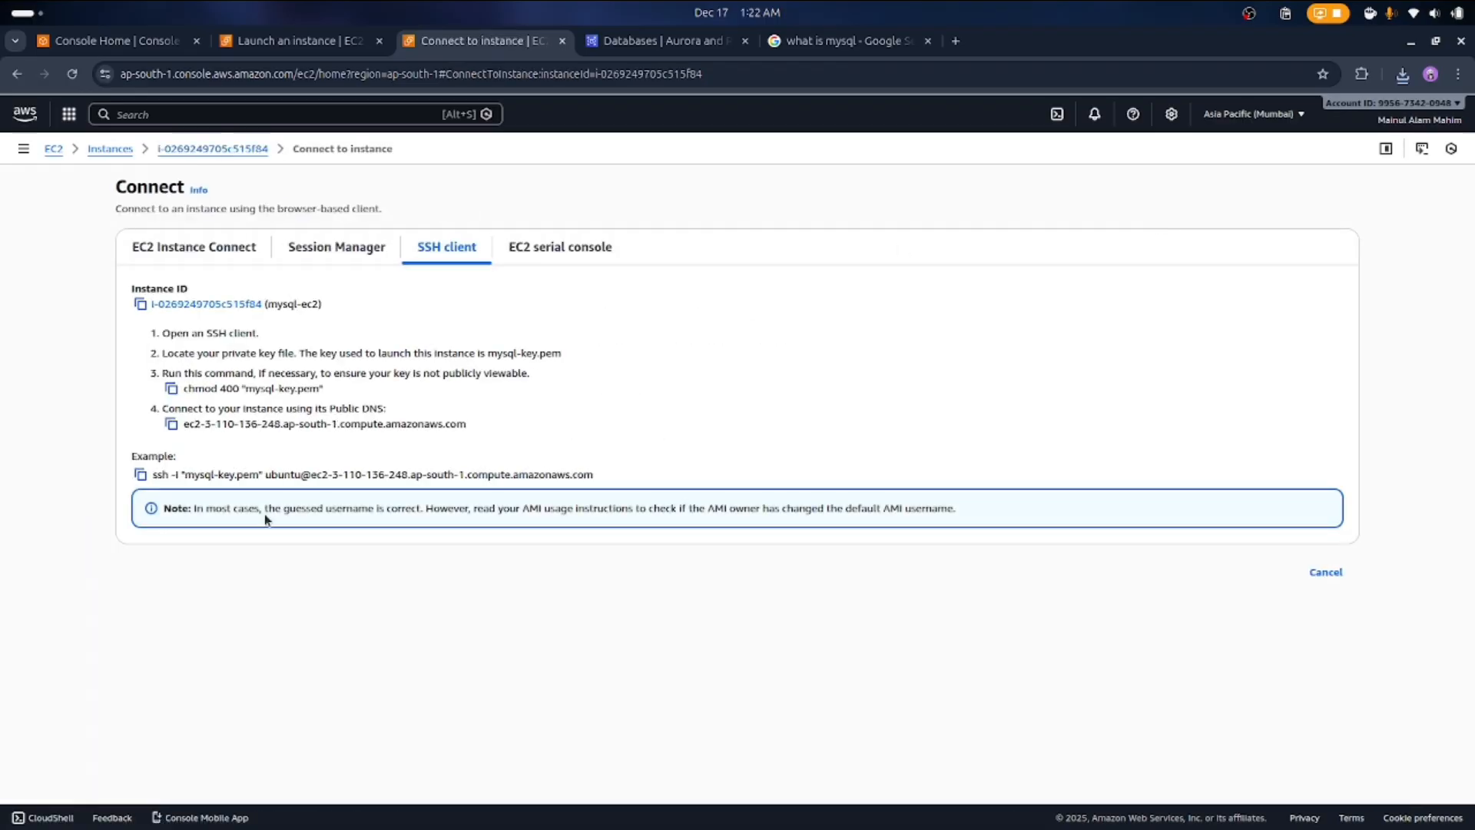
{"action": "left_click", "coordinate": [142, 474]}
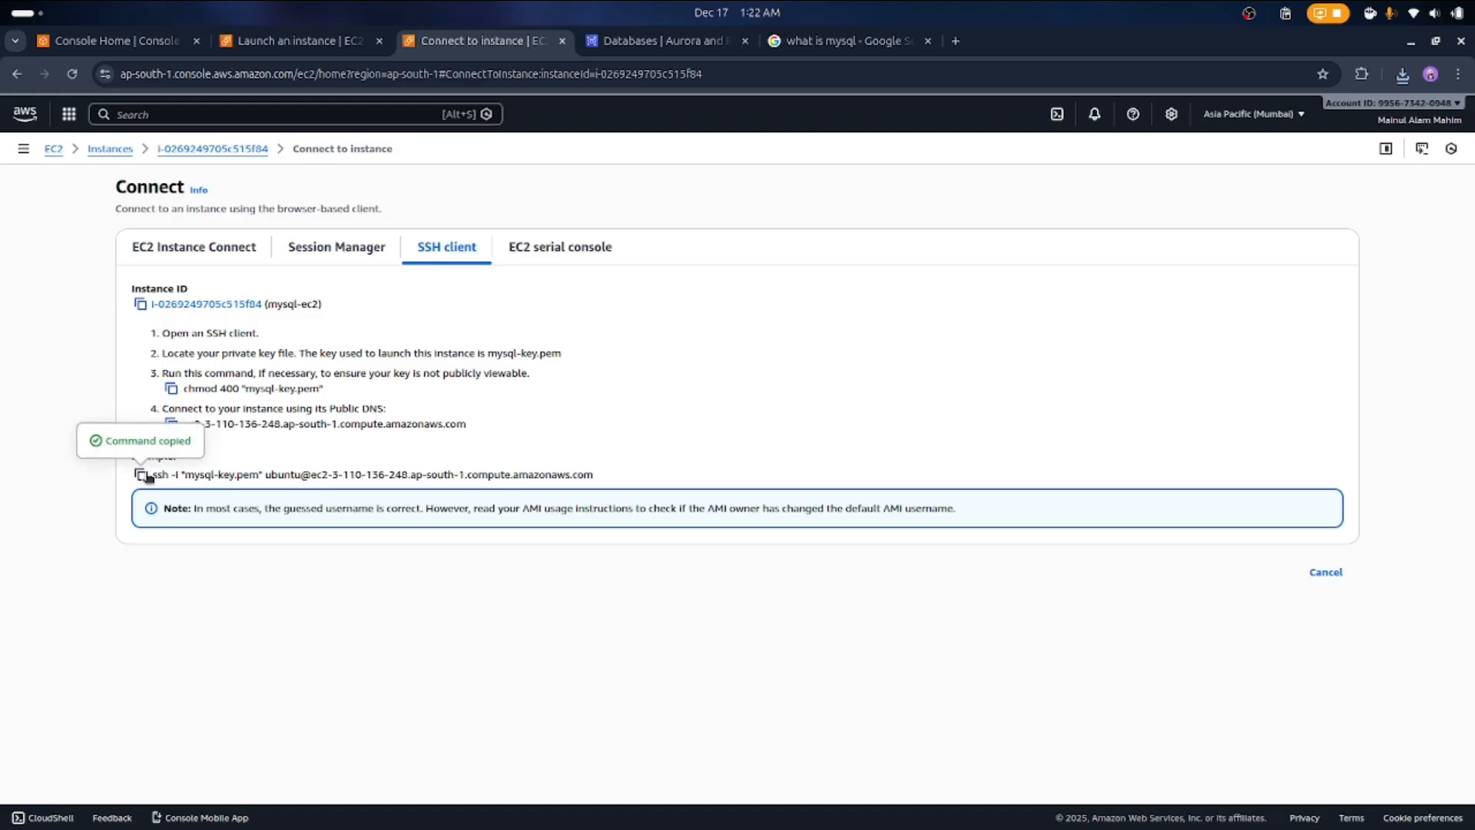
Open a local terminal and change to the Downloads directory
{"action": "key", "text": "super"}
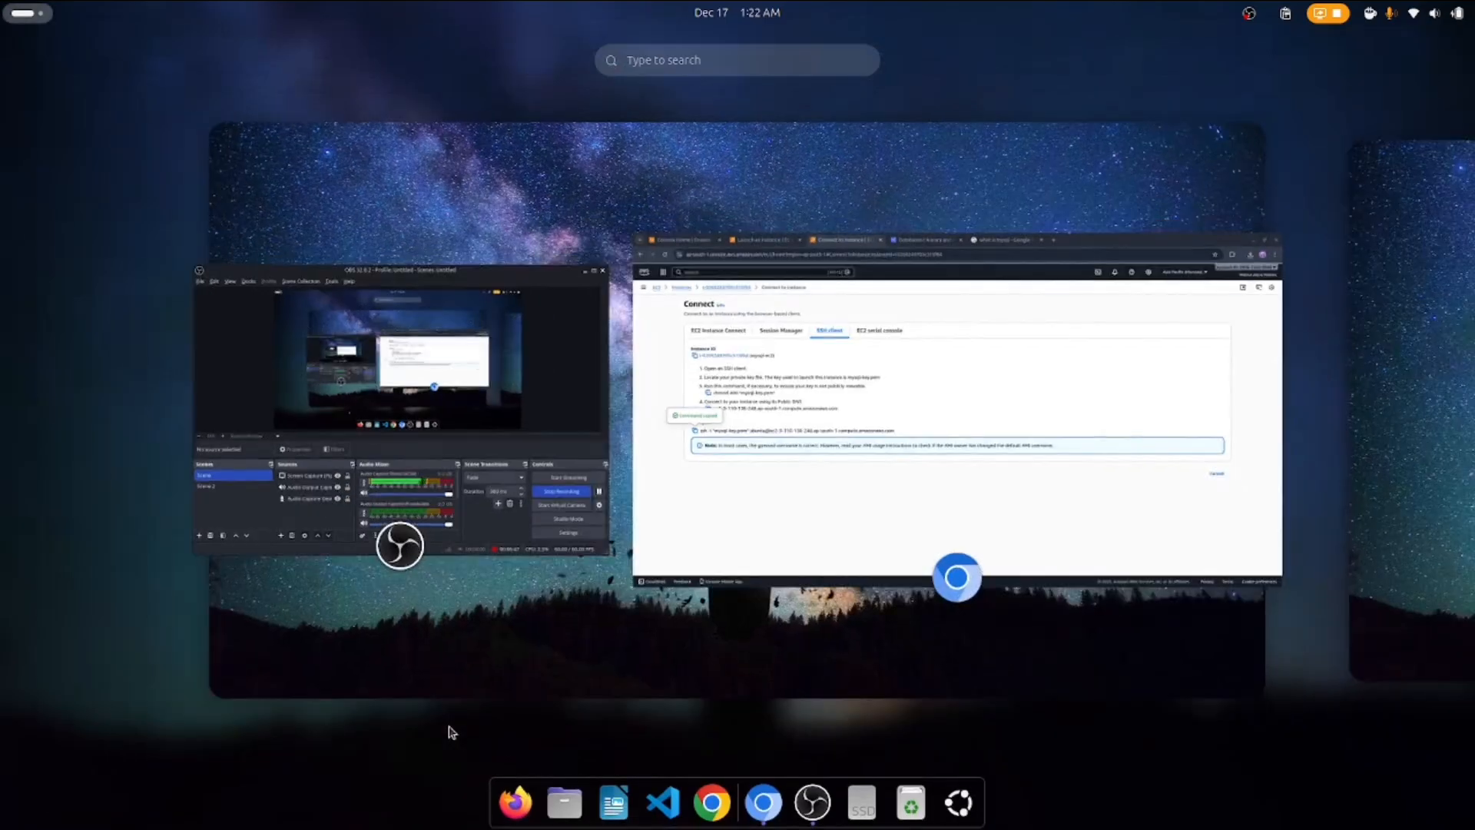
{"action": "type", "text": "ter"}
{"action": "key", "text": "Return"}
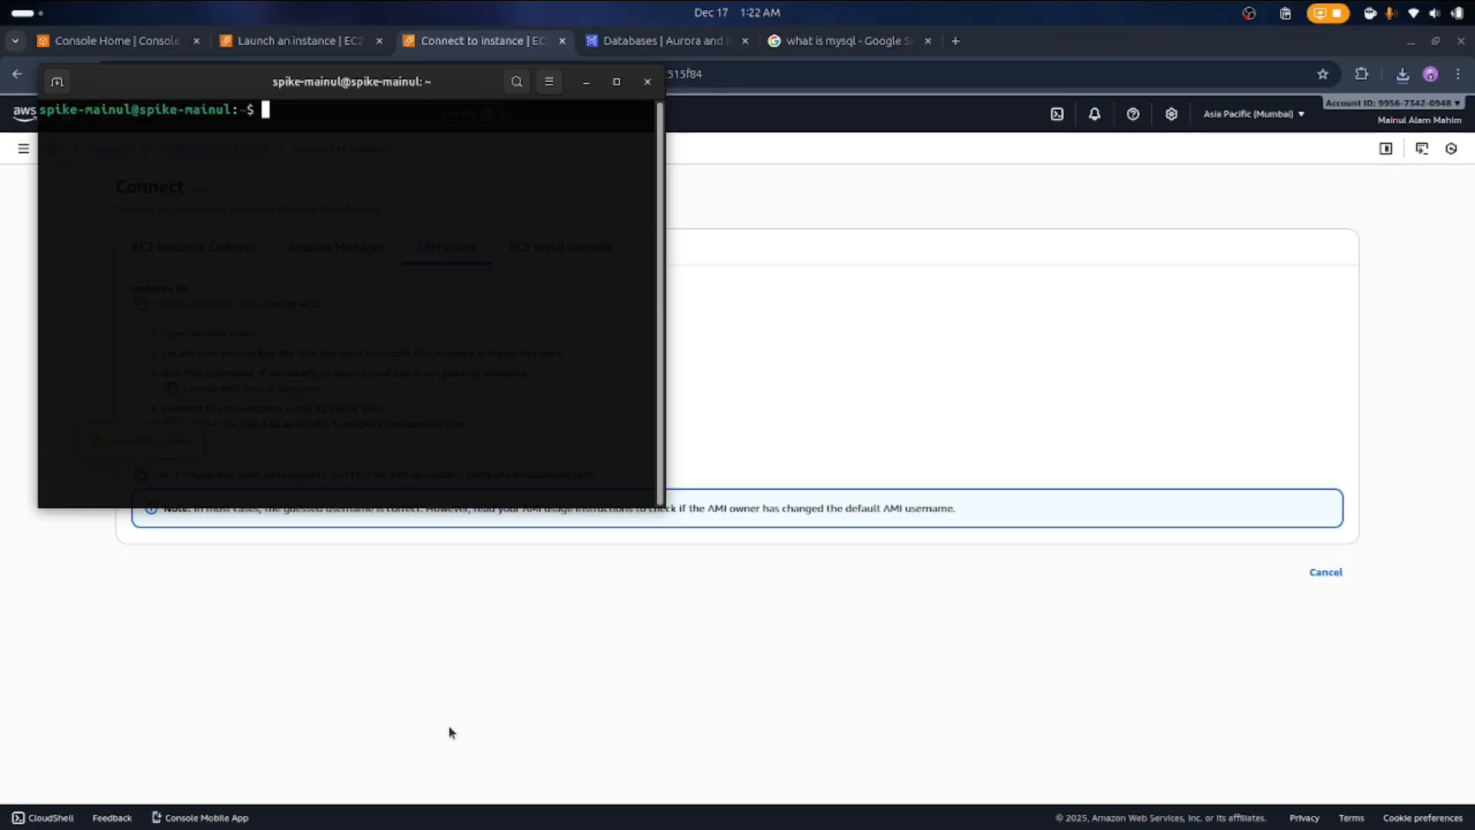
{"action": "type", "text": "c"}
{"action": "type", "text": "Donw"}
{"action": "key", "text": "BackSpace"}
{"action": "key", "text": "BackSpace"}
{"action": "type", "text": "wn"}
{"action": "key", "text": "Tab"}
{"action": "key", "text": "Return"}
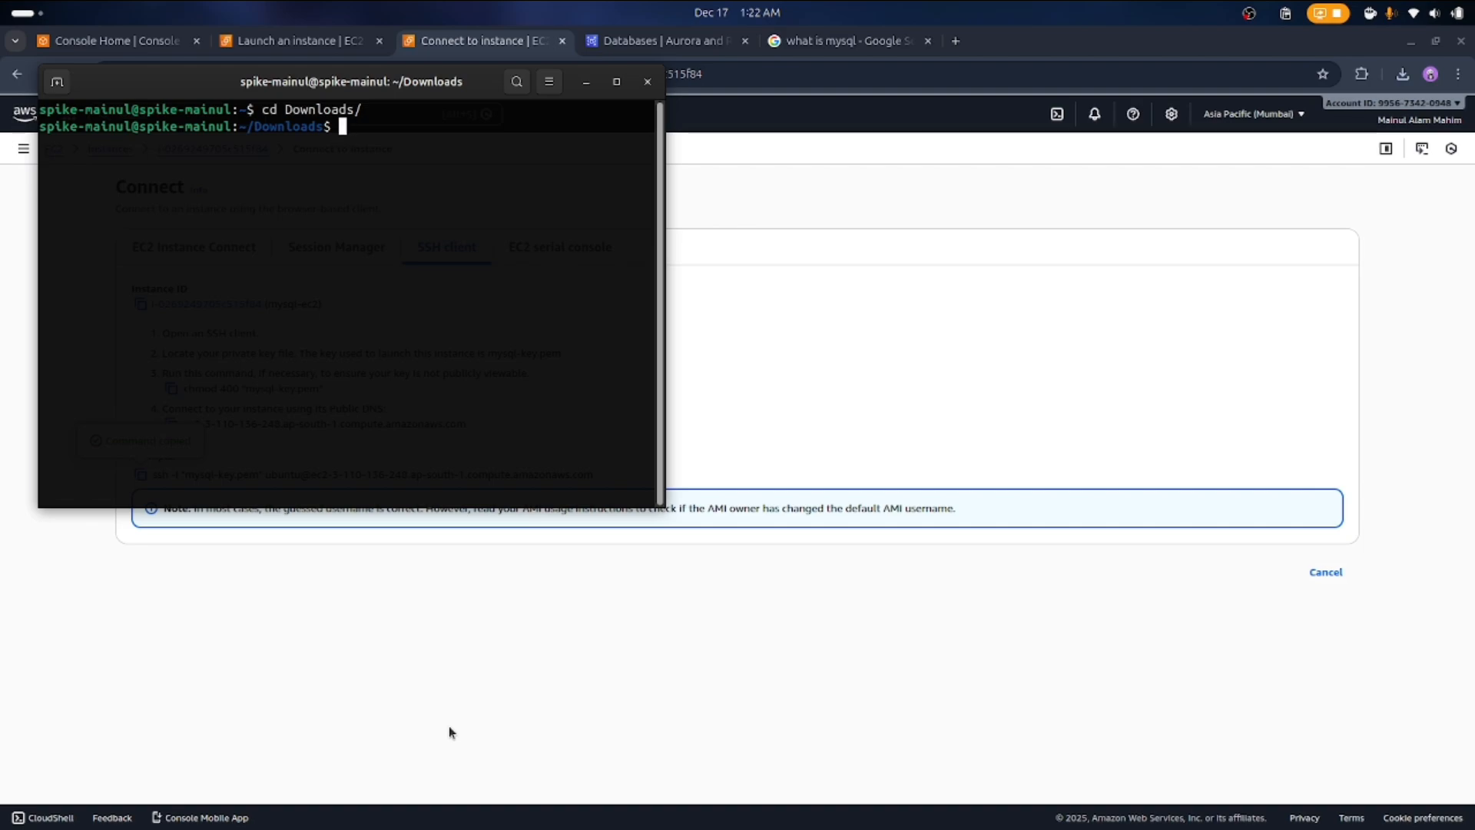
Connect to the EC2 instance by running the copied SSH command with sudo, and accept the host's key with yes
{"action": "type", "text": "sudo"}
{"action": "key", "text": "ctrl+shift+v"}
{"action": "key", "text": "Return"}
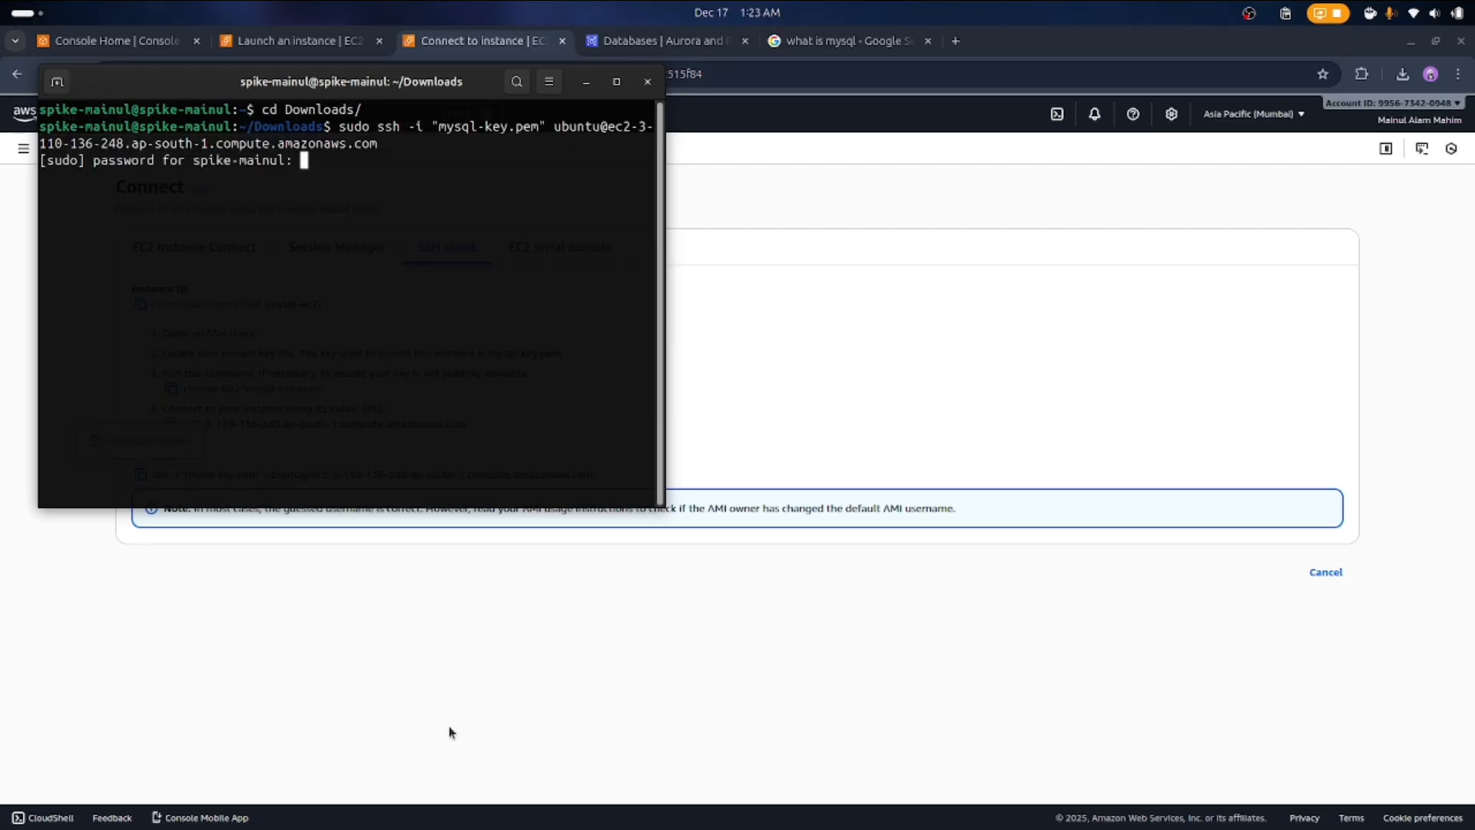
{"action": "key", "text": "Return"}
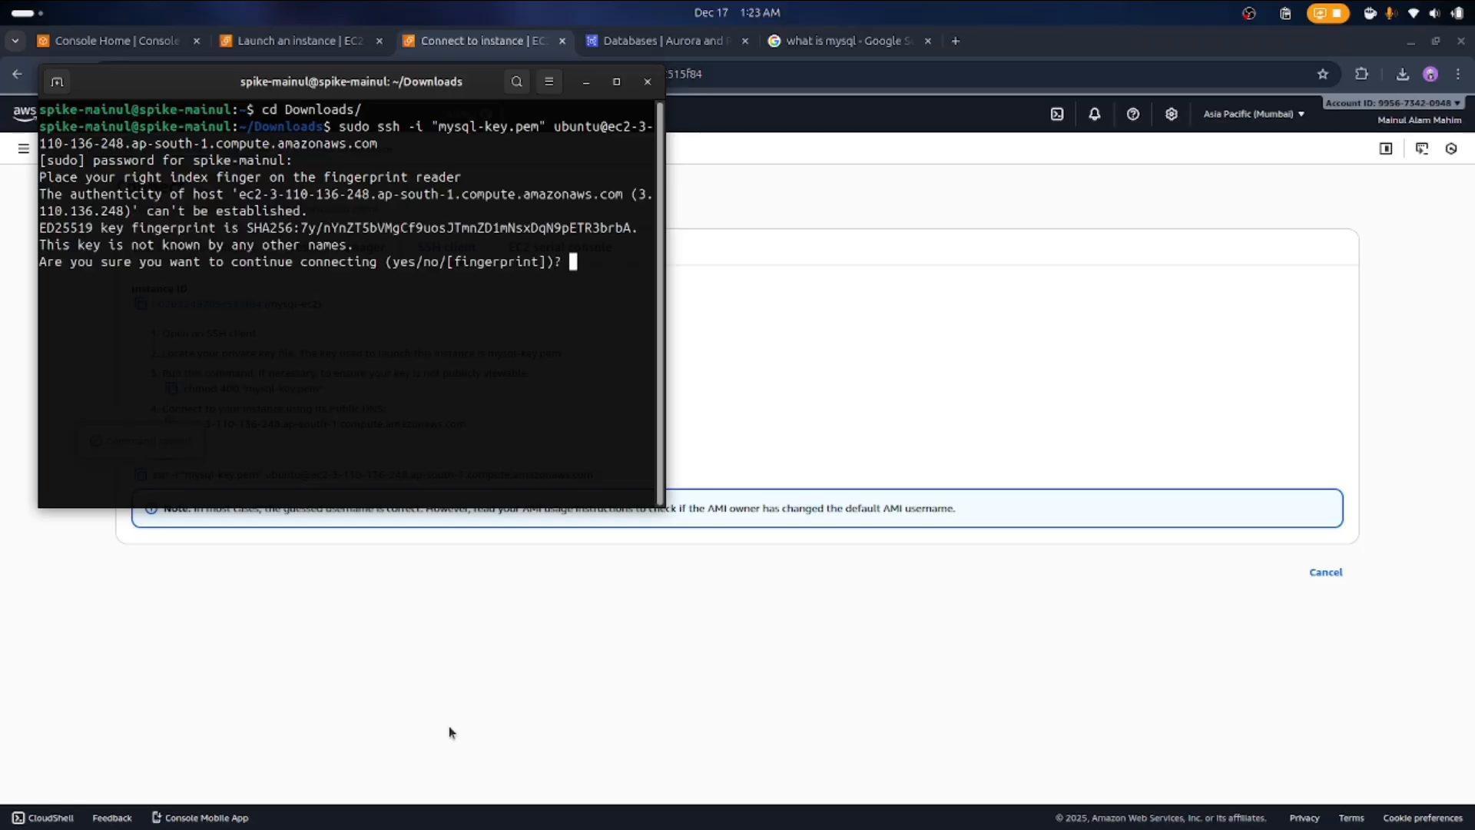
{"action": "type", "text": "yes"}
{"action": "key", "text": "Return"}
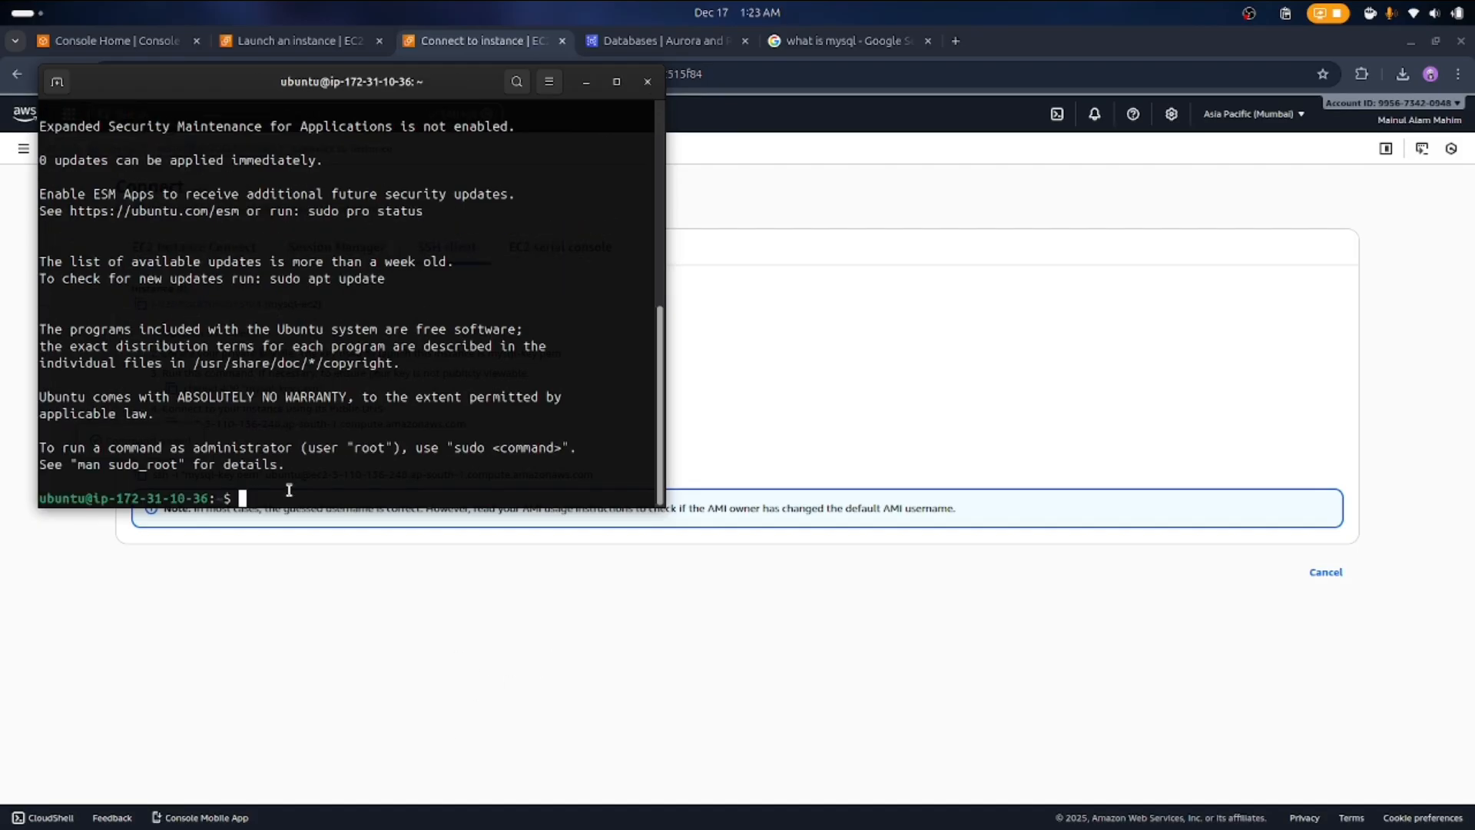
Clear the terminal output in the instance's SSH session
{"action": "type", "text": "clera"}
{"action": "key", "text": "BackSpace"}
{"action": "key", "text": "BackSpace"}
{"action": "type", "text": "ar"}
{"action": "key", "text": "Return"}
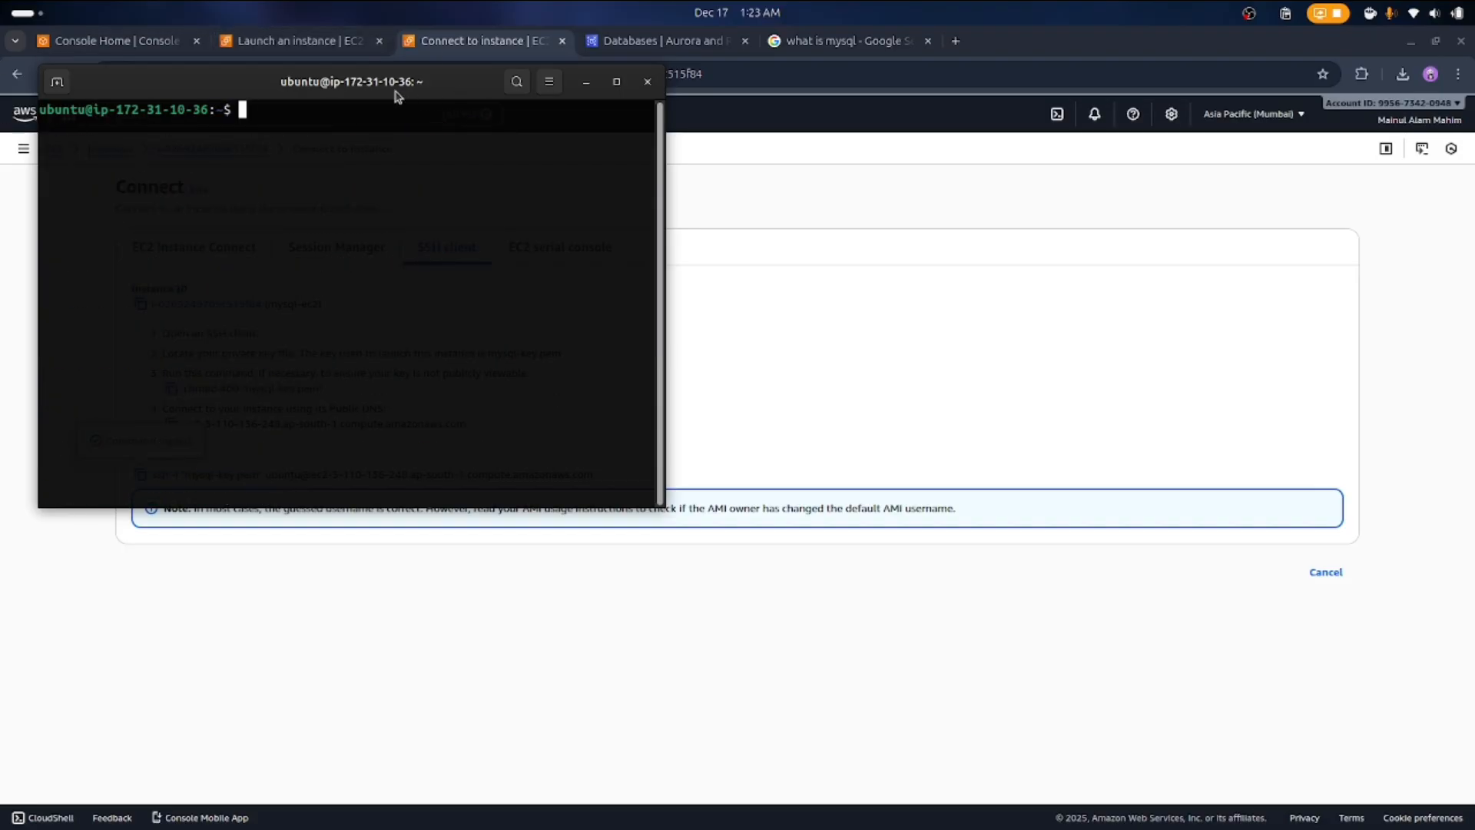
Reposition the terminal window over the instance connection page, trying it maximized and restoring its normal size
{"action": "left_click_drag", "start_coordinate": [398, 93], "coordinate": [594, 163]}
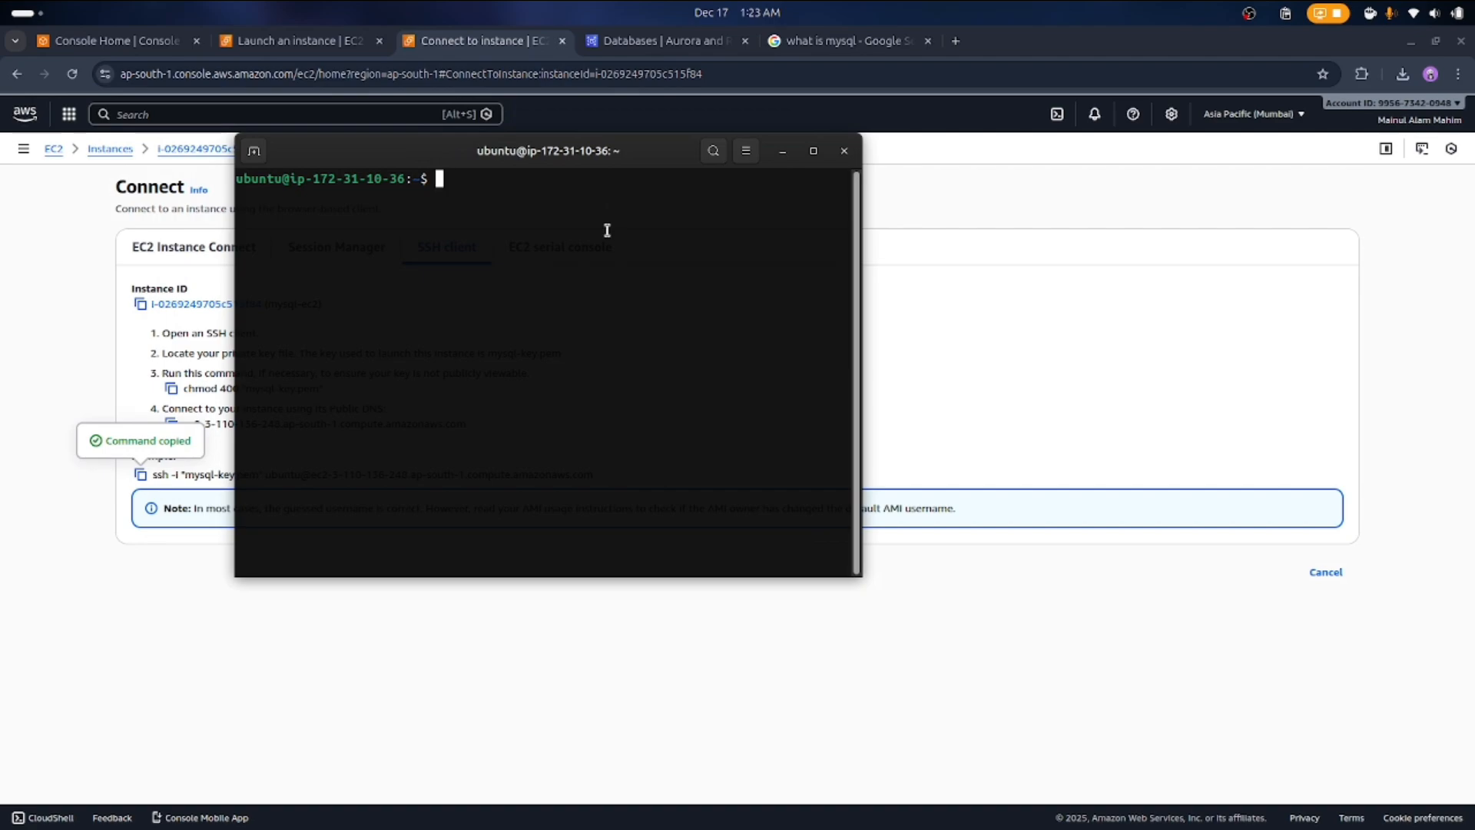
{"action": "type", "text": "="}
{"action": "key", "text": "BackSpace"}
{"action": "left_click", "coordinate": [813, 150]}
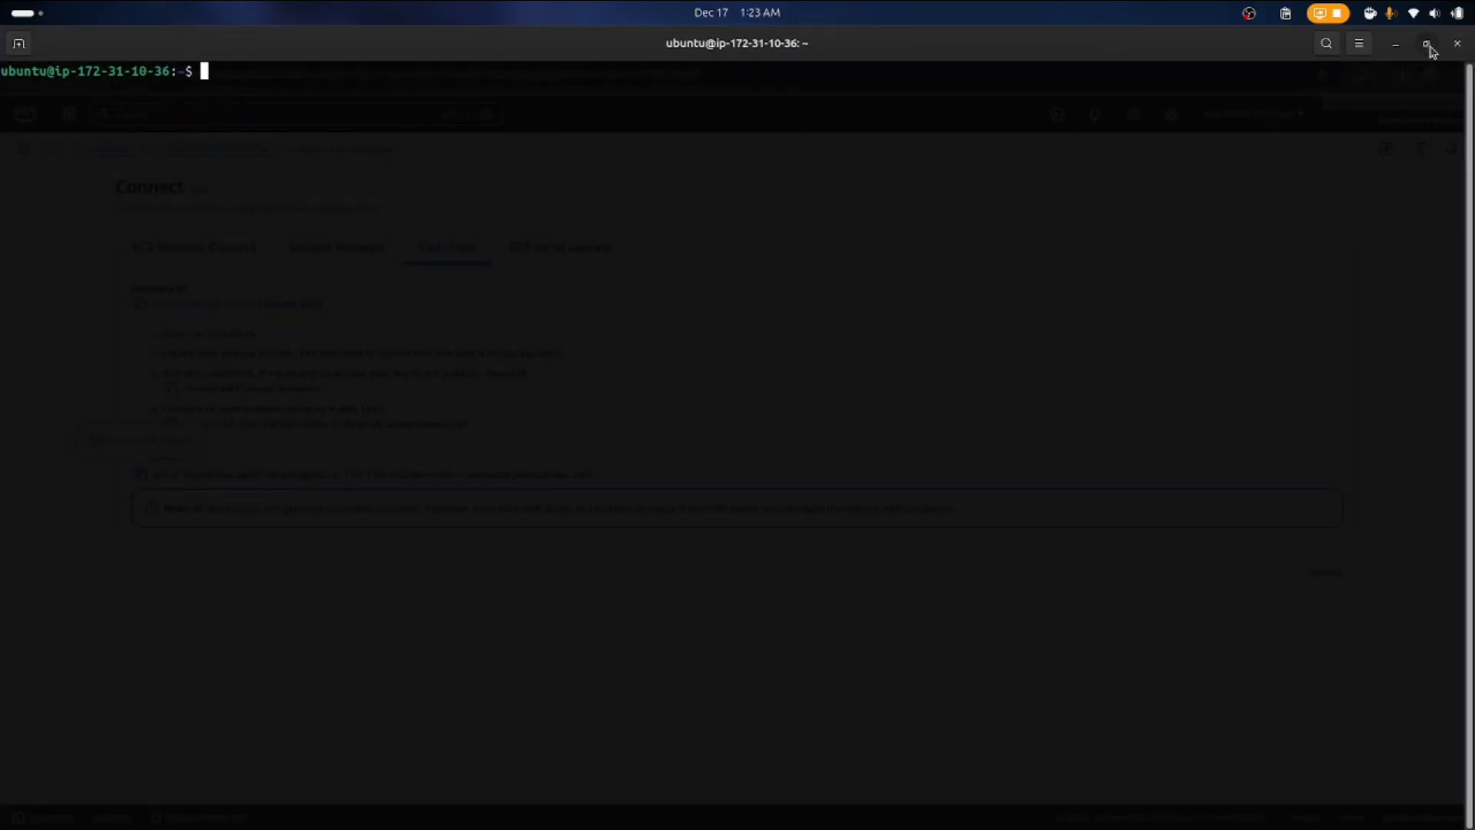
{"action": "left_click", "coordinate": [1428, 46]}
{"action": "left_click_drag", "start_coordinate": [655, 155], "coordinate": [766, 171]}
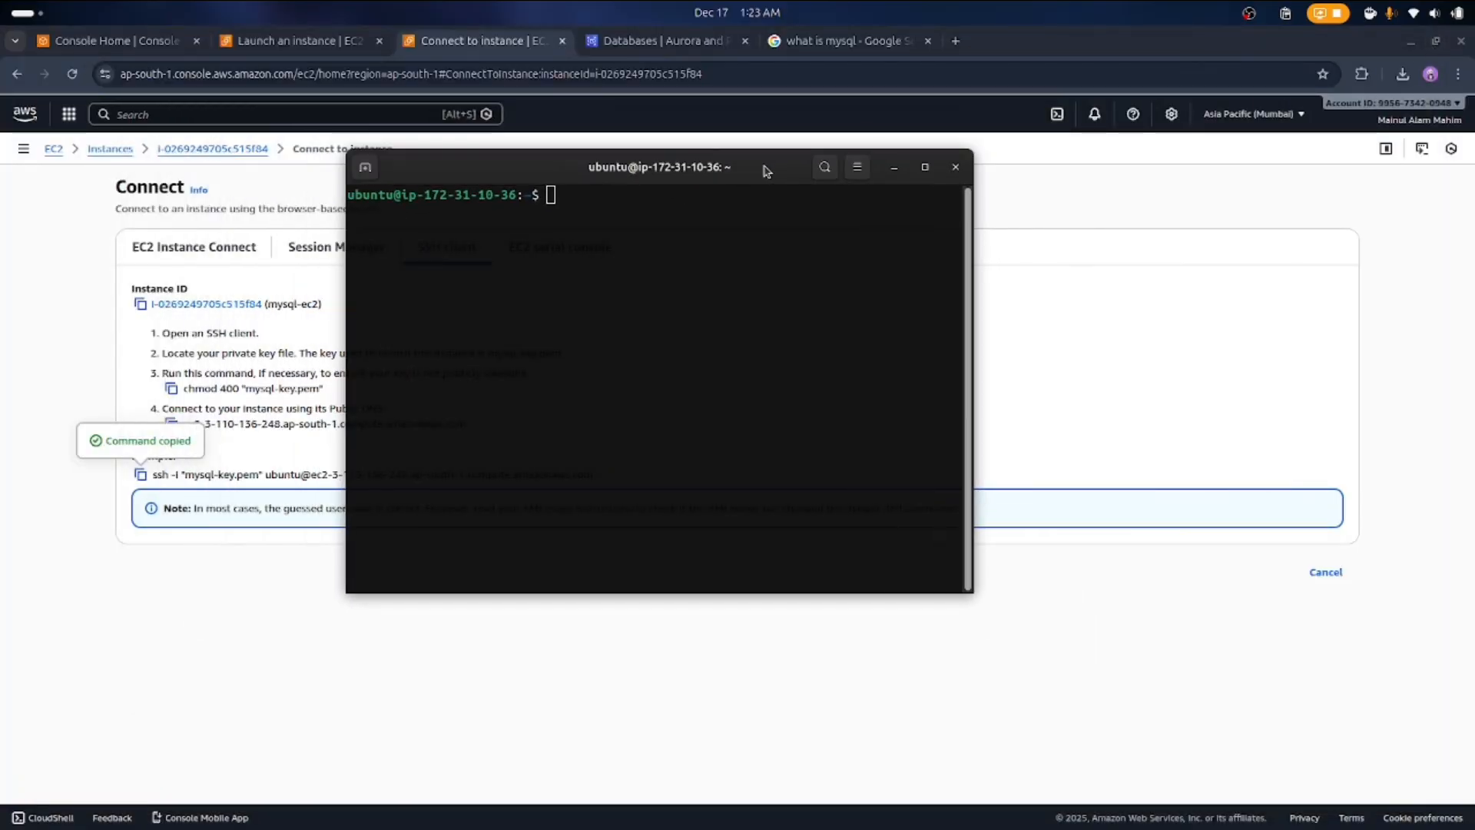
Enlarge the terminal text one level and upgrade the instance's packages with sudo apt update && sudo apt upgrade, answering y to continue
{"action": "left_click", "coordinate": [859, 166]}
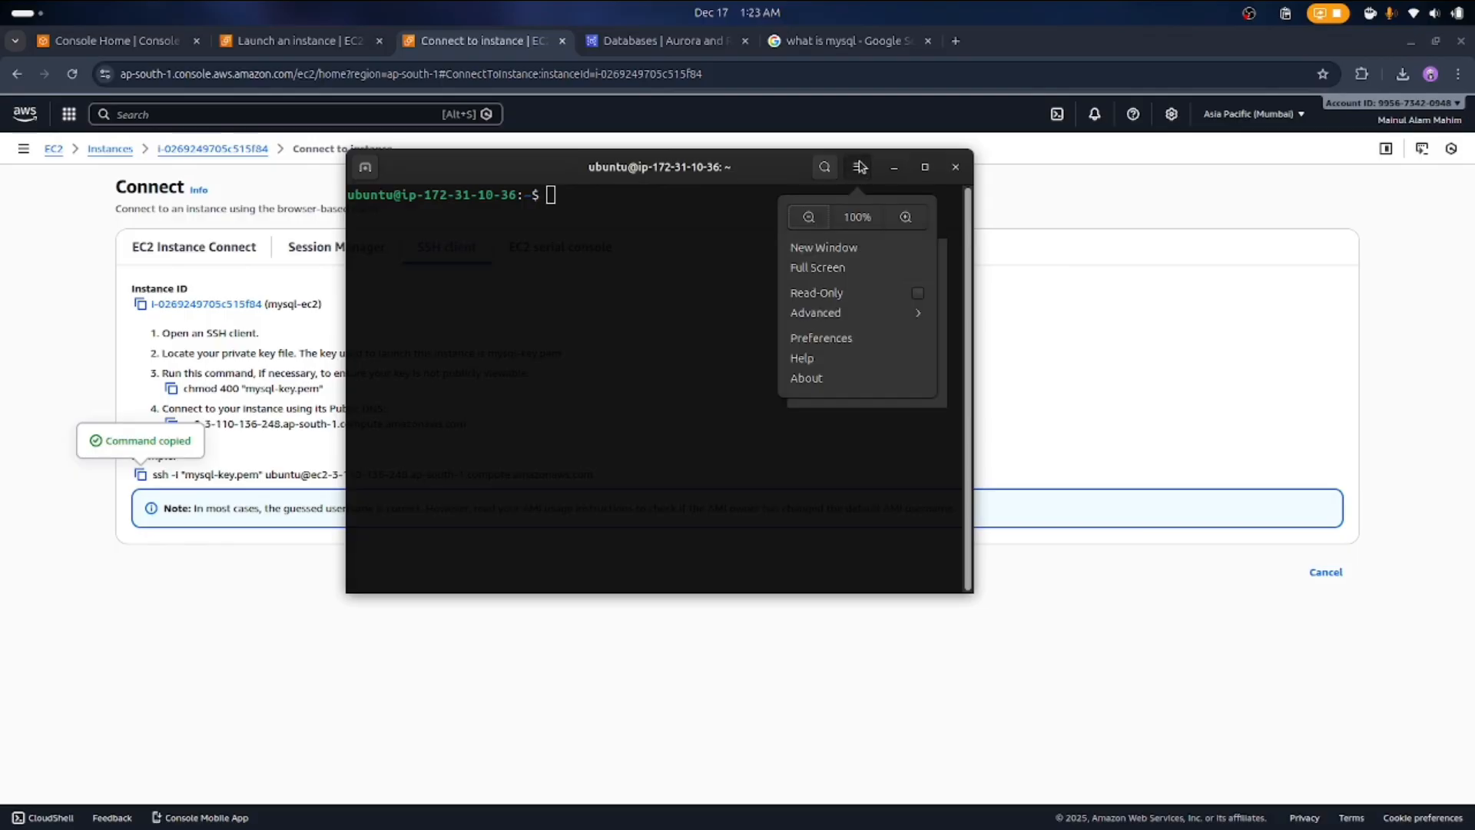
{"action": "left_click", "coordinate": [908, 217]}
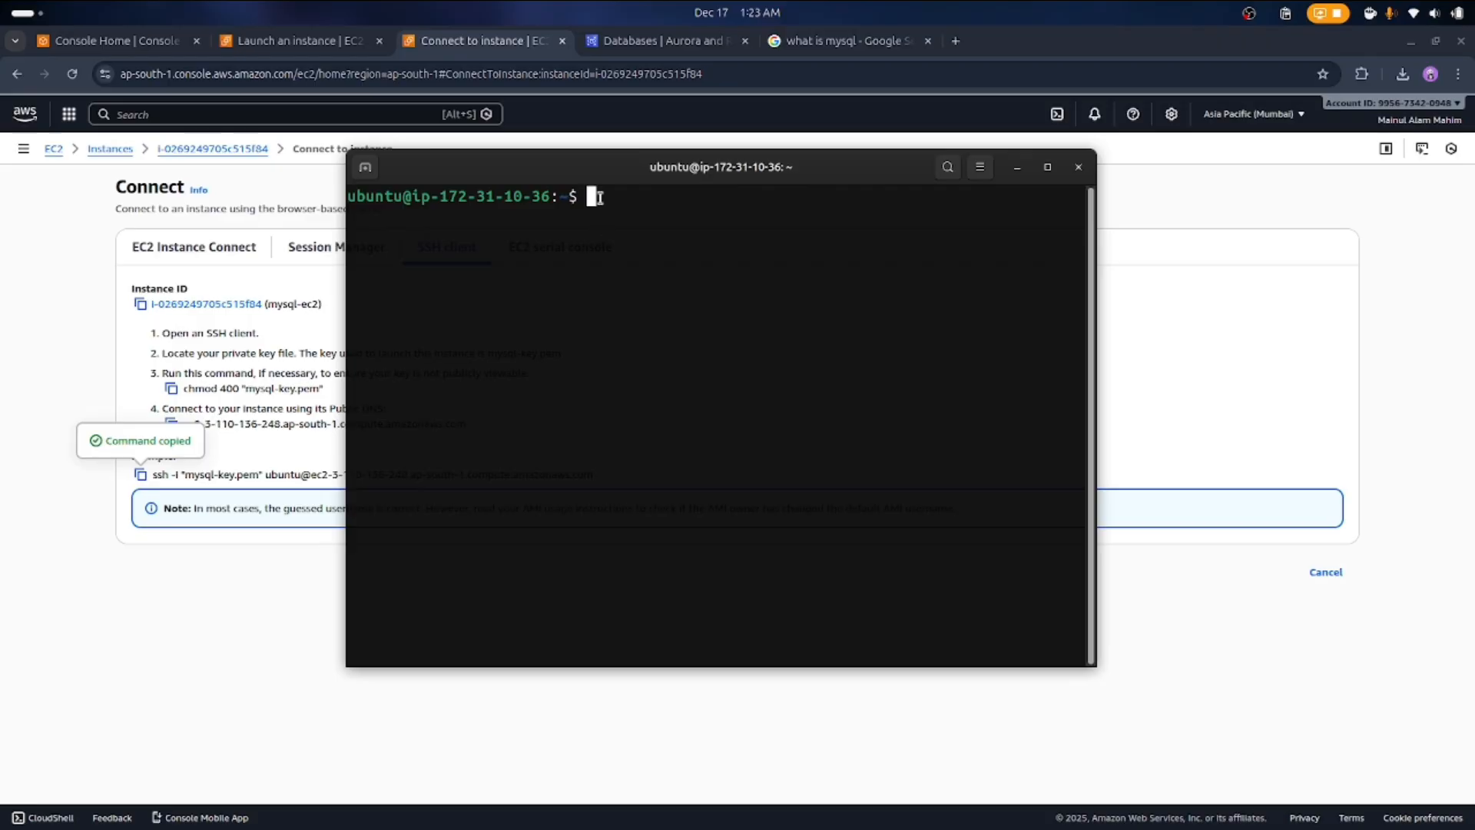
{"action": "type", "text": "su"}
{"action": "type", "text": "do "}
{"action": "type", "text": "apt "}
{"action": "type", "text": "upo"}
{"action": "key", "text": "BackSpace"}
{"action": "key", "text": "BackSpace"}
{"action": "type", "text": "pdate && su"}
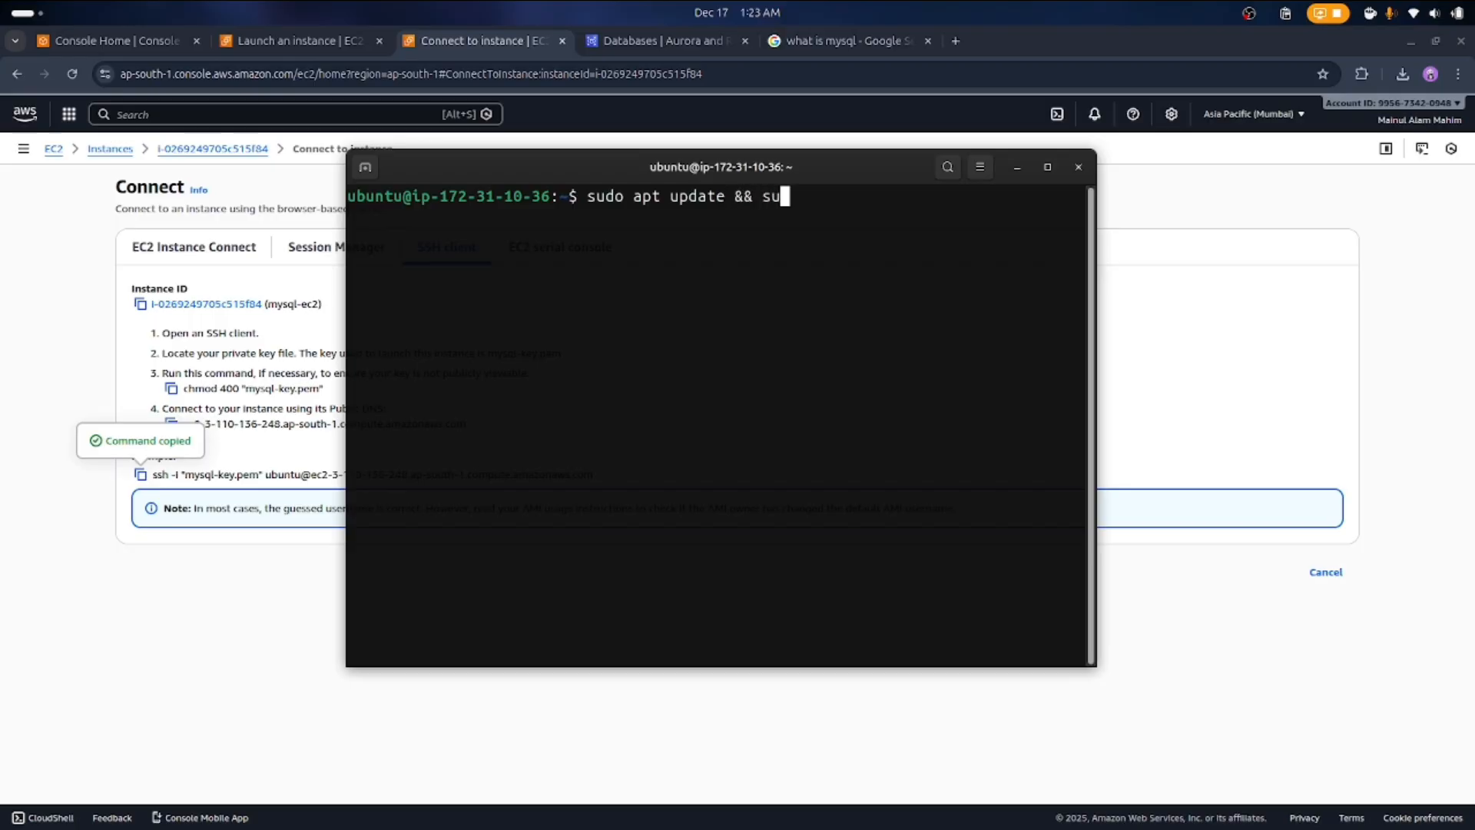
{"action": "type", "text": "do a"}
{"action": "type", "text": "pt "}
{"action": "type", "text": "upgrade"}
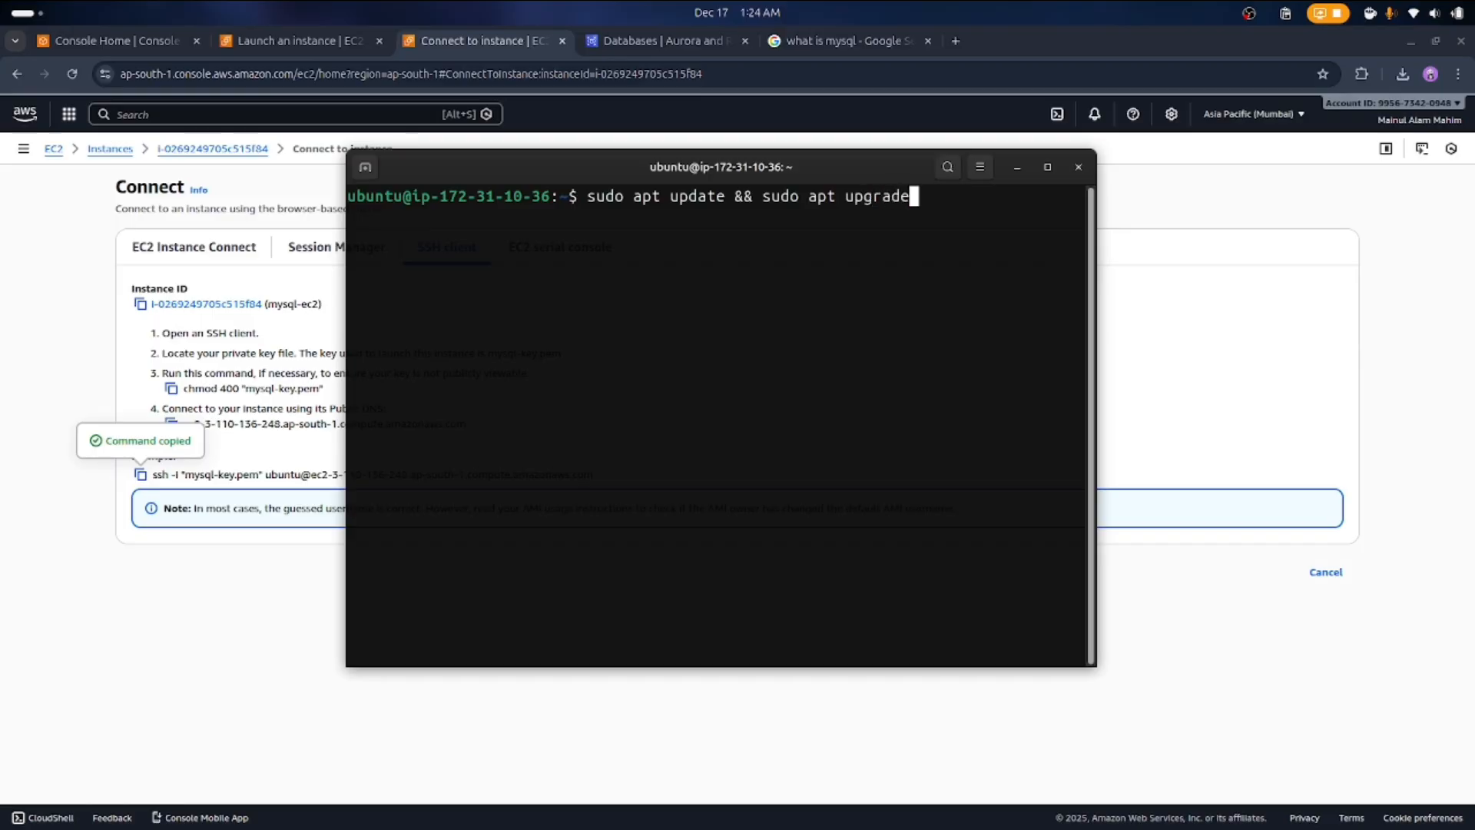
{"action": "key", "text": "Return"}
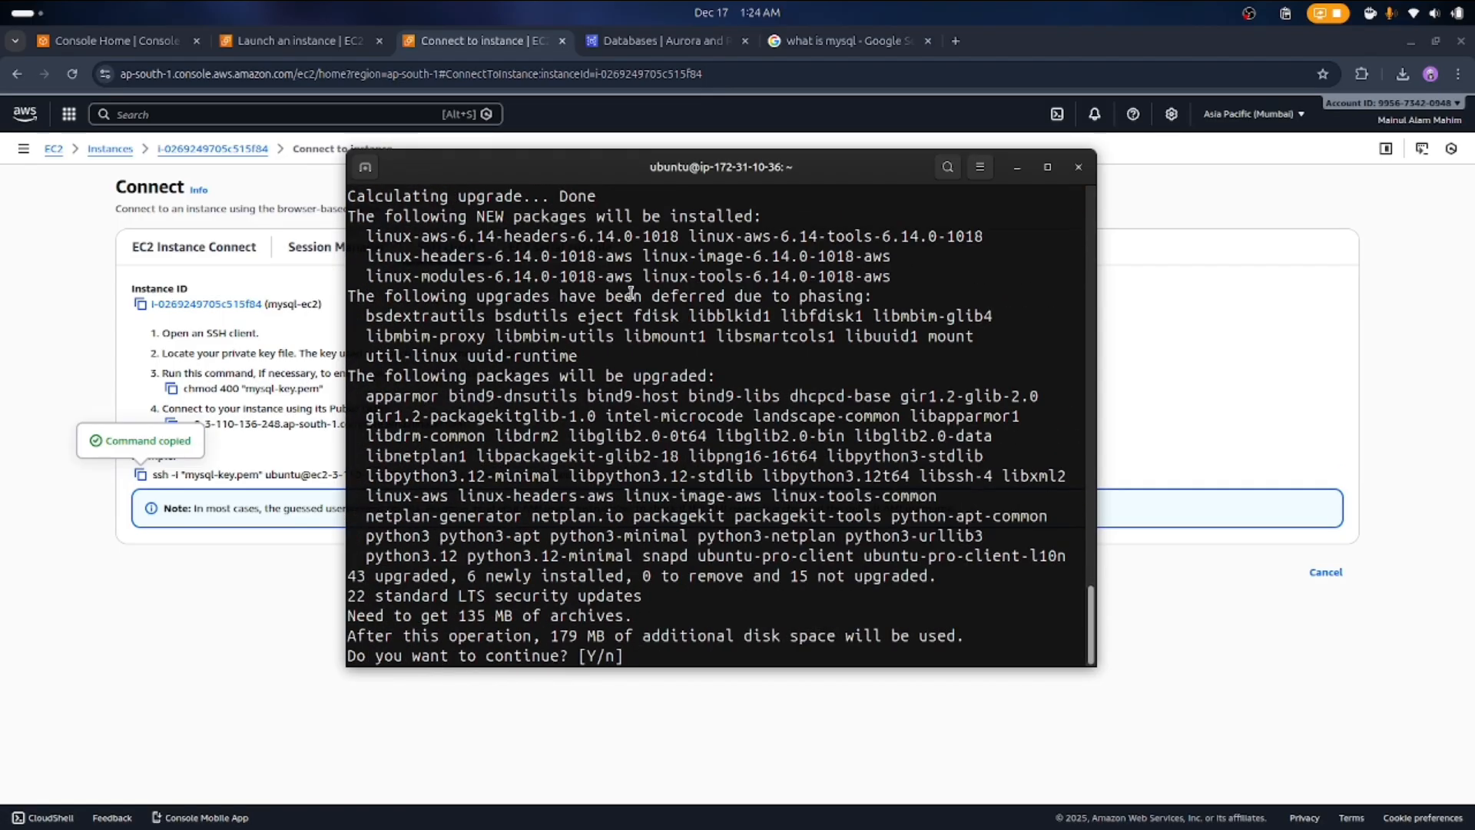
{"action": "type", "text": "y"}
{"action": "key", "text": "Return"}
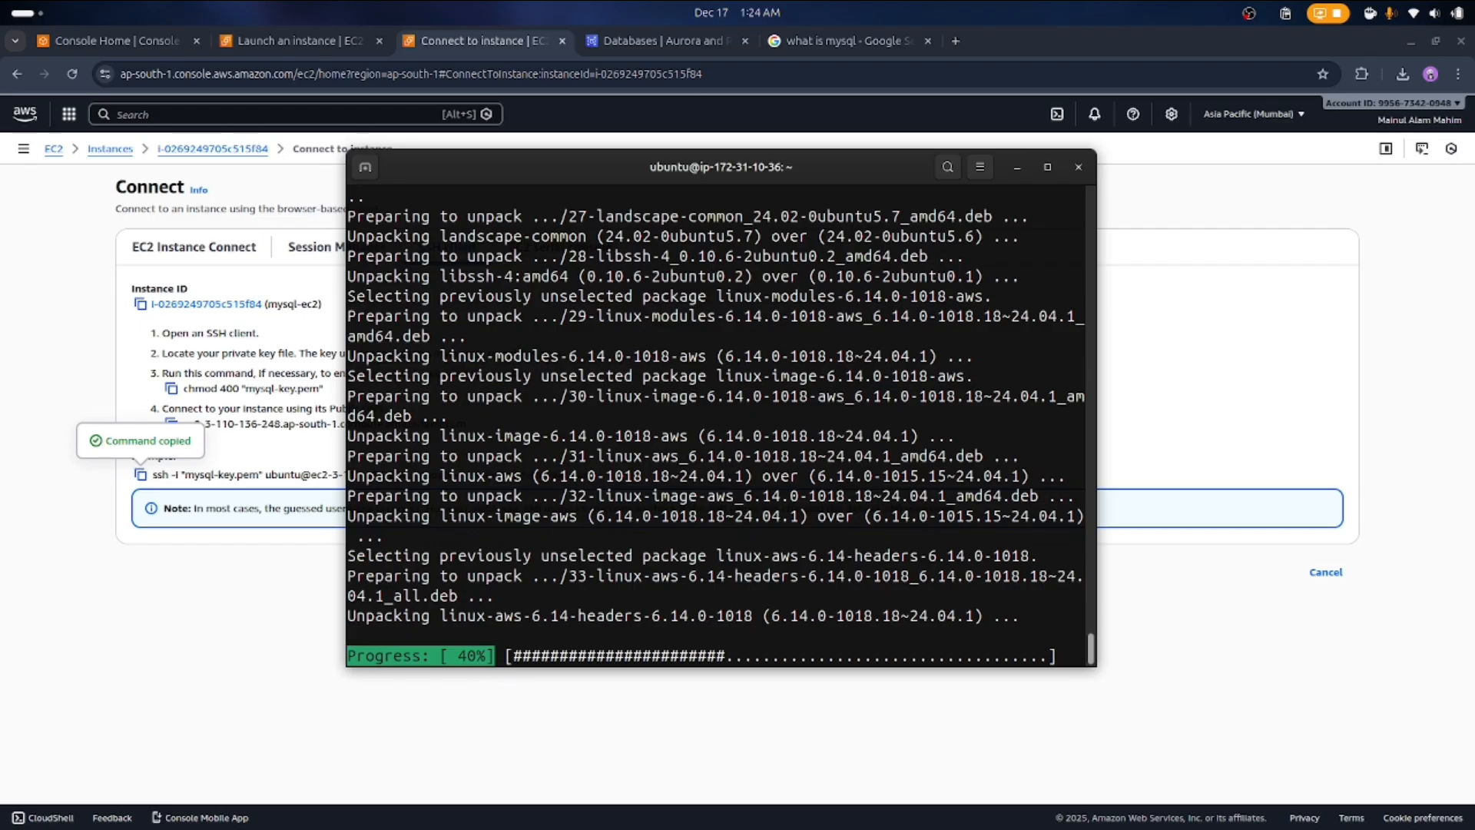
Switch to the RDS console in the browser and examine the youtube database's CloudWatch metrics, recent events and logs
{"action": "left_click", "coordinate": [657, 46]}
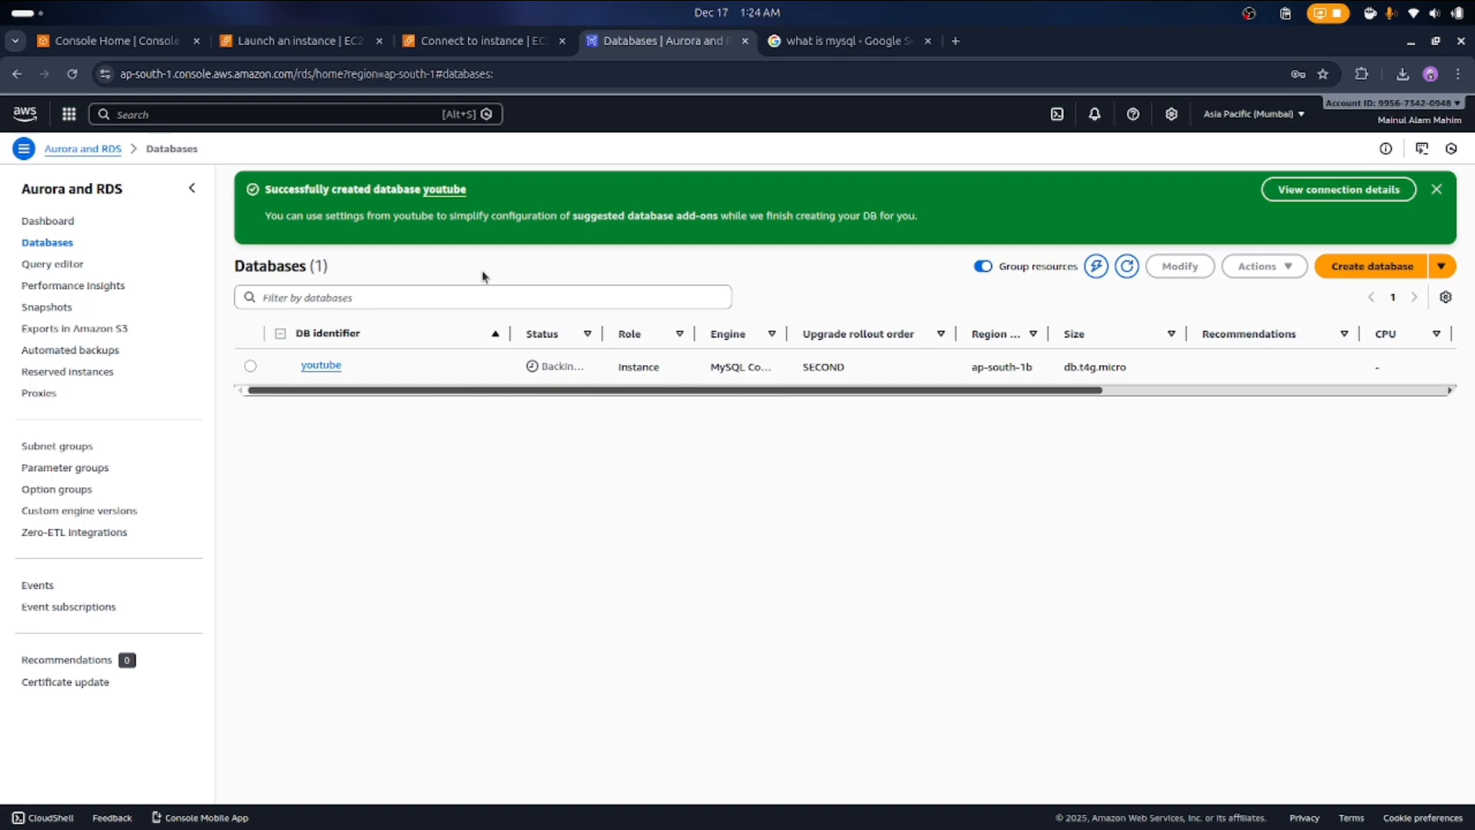
{"action": "left_click", "coordinate": [326, 366]}
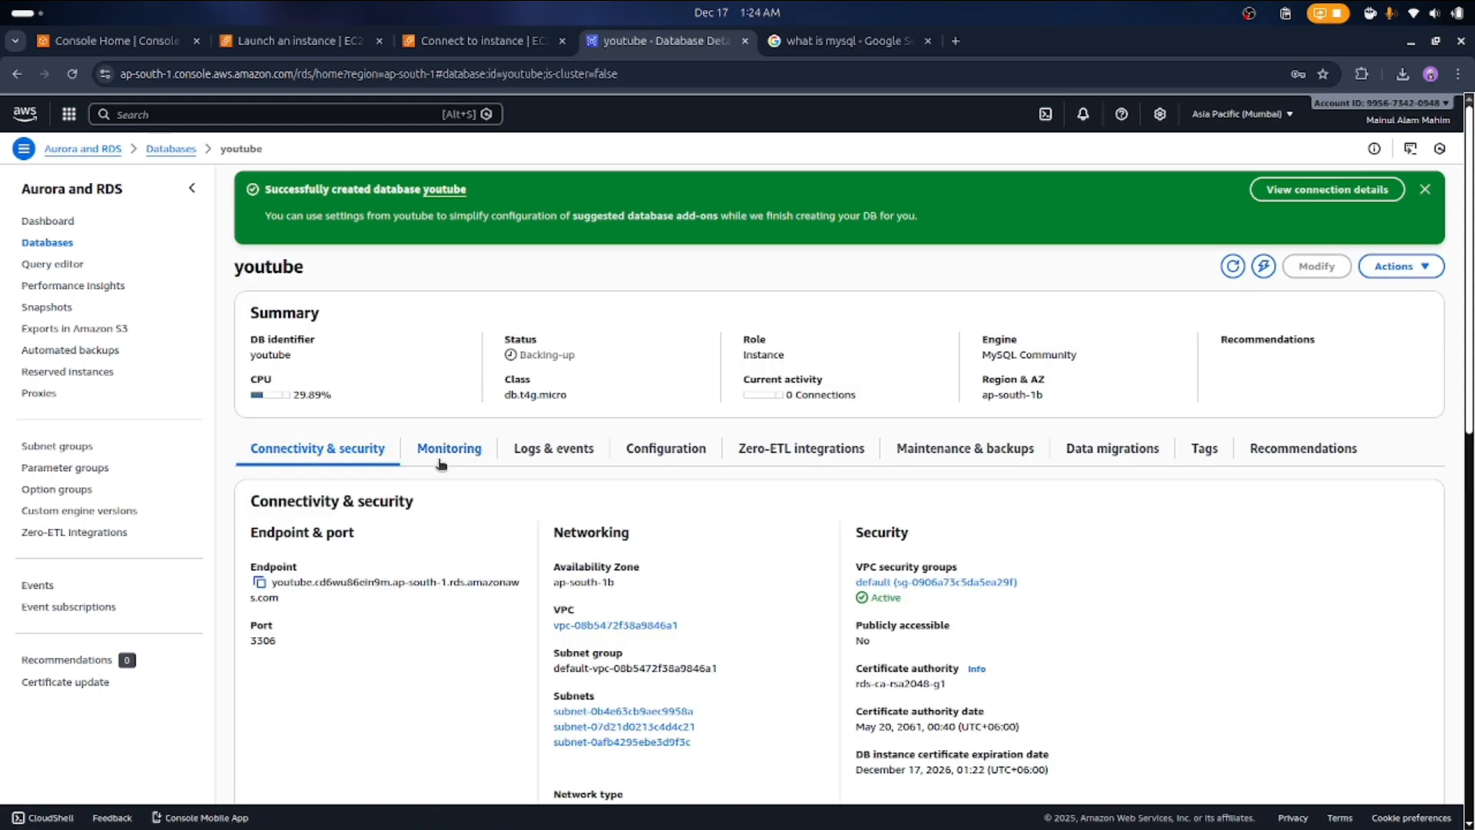
{"action": "left_click", "coordinate": [449, 455]}
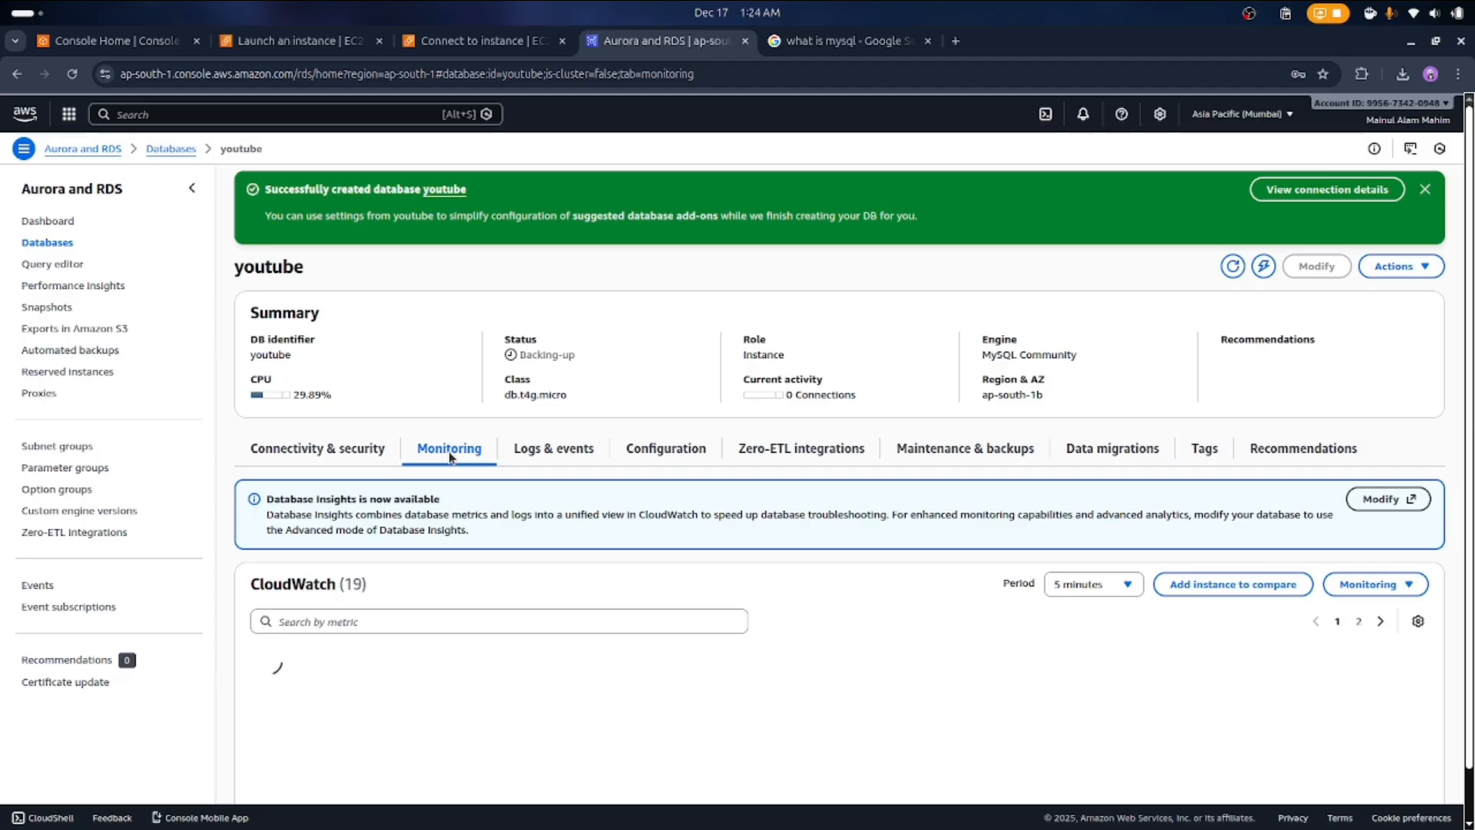
{"action": "scroll", "coordinate": [450, 456], "scroll_direction": "down", "scroll_amount": 2}
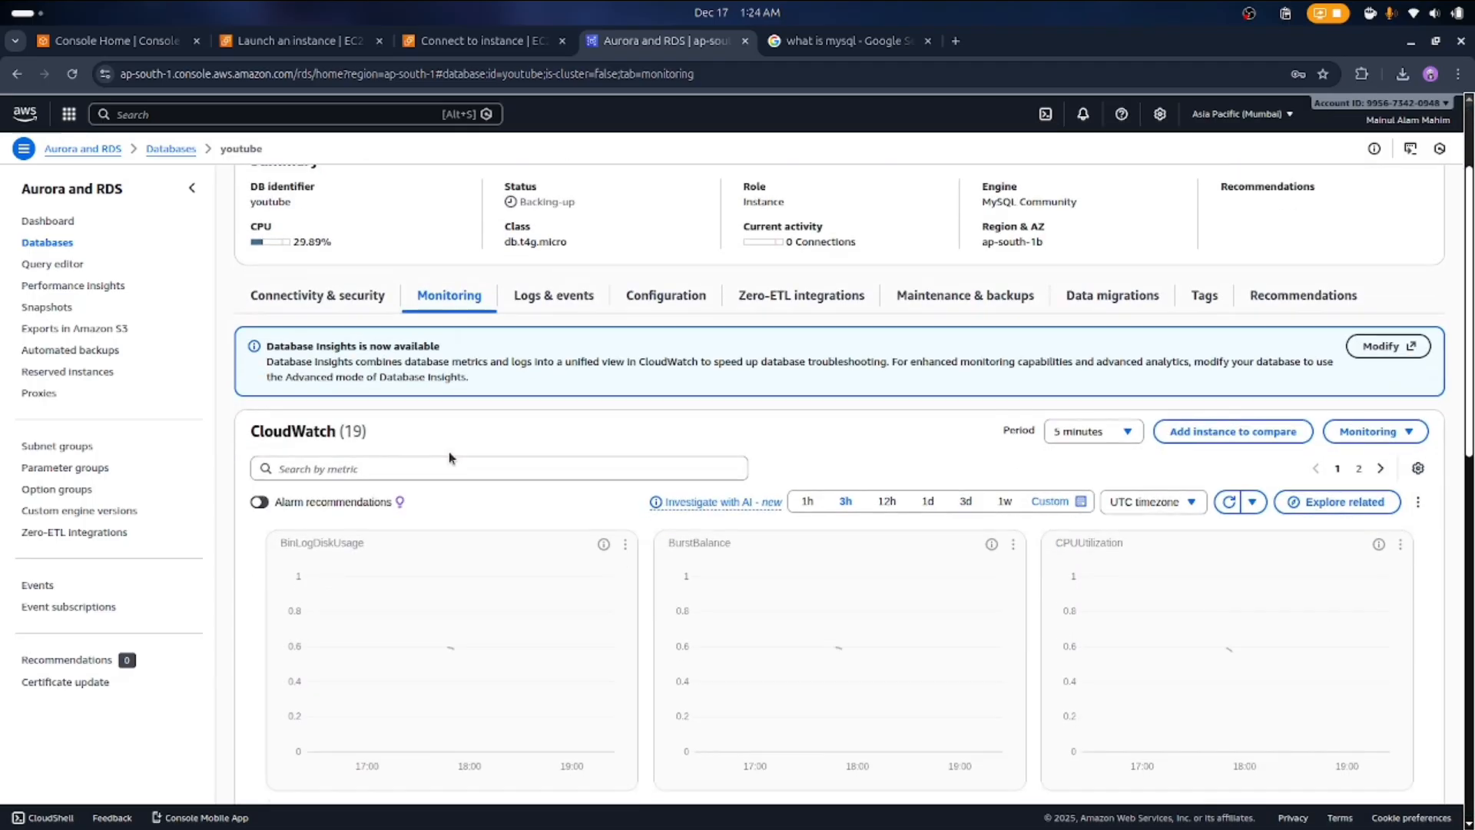
{"action": "scroll", "coordinate": [449, 458], "scroll_direction": "down", "scroll_amount": 2}
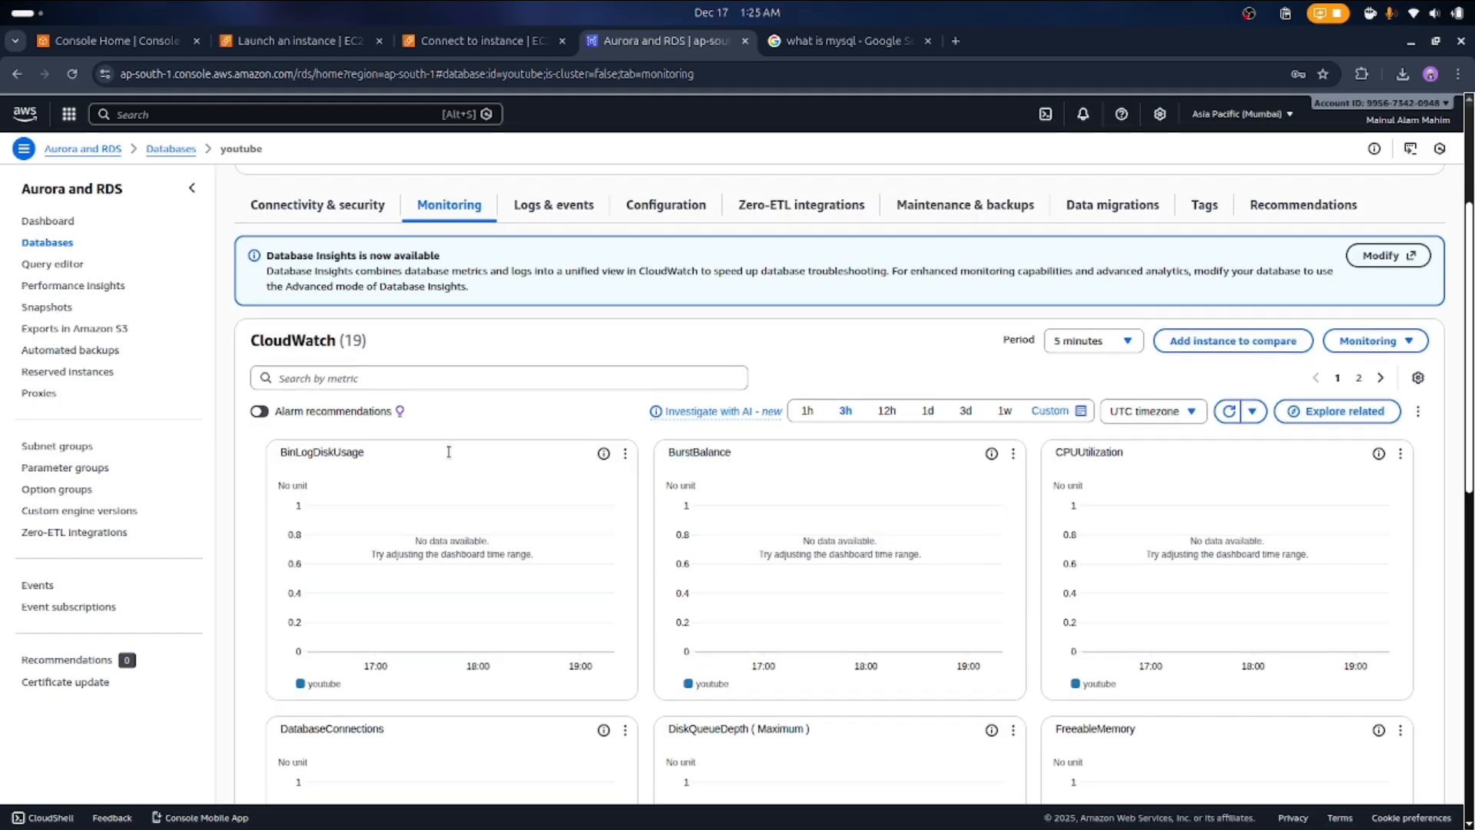
{"action": "scroll", "coordinate": [449, 452], "scroll_direction": "down", "scroll_amount": 2}
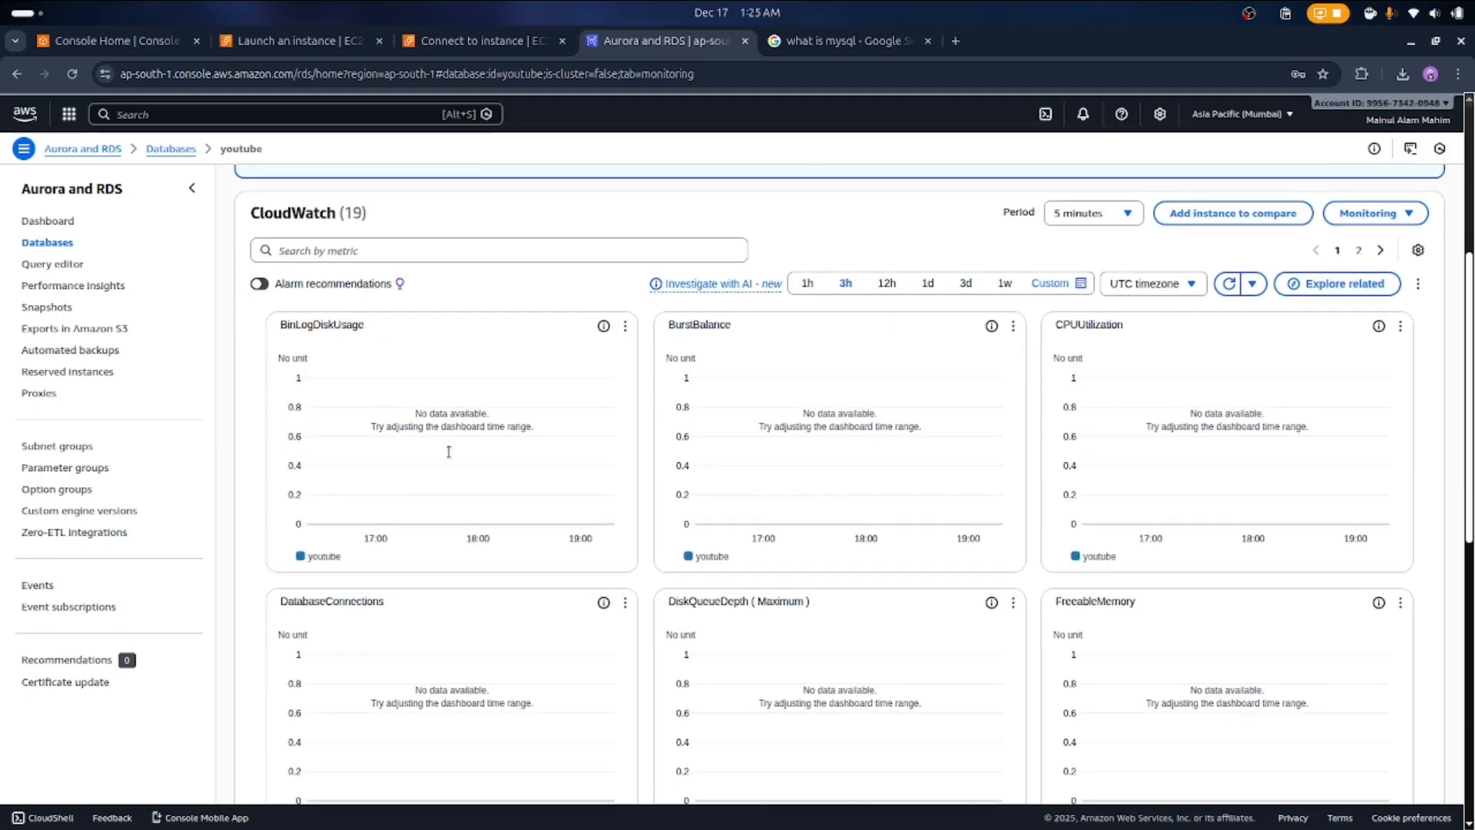
{"action": "scroll", "coordinate": [448, 453], "scroll_direction": "up", "scroll_amount": 5}
{"action": "left_click", "coordinate": [556, 448]}
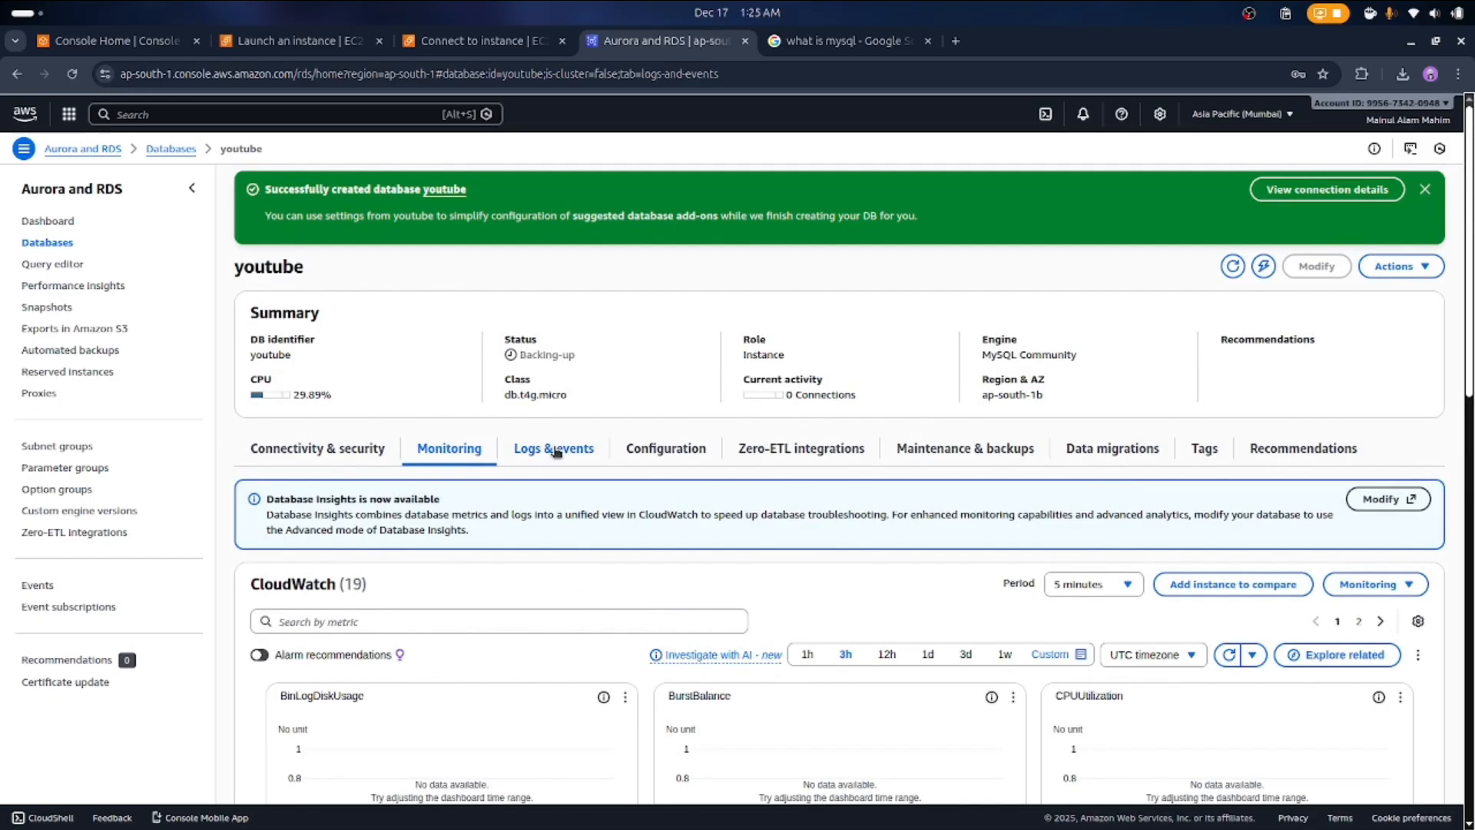
{"action": "scroll", "coordinate": [557, 451], "scroll_direction": "down", "scroll_amount": 4}
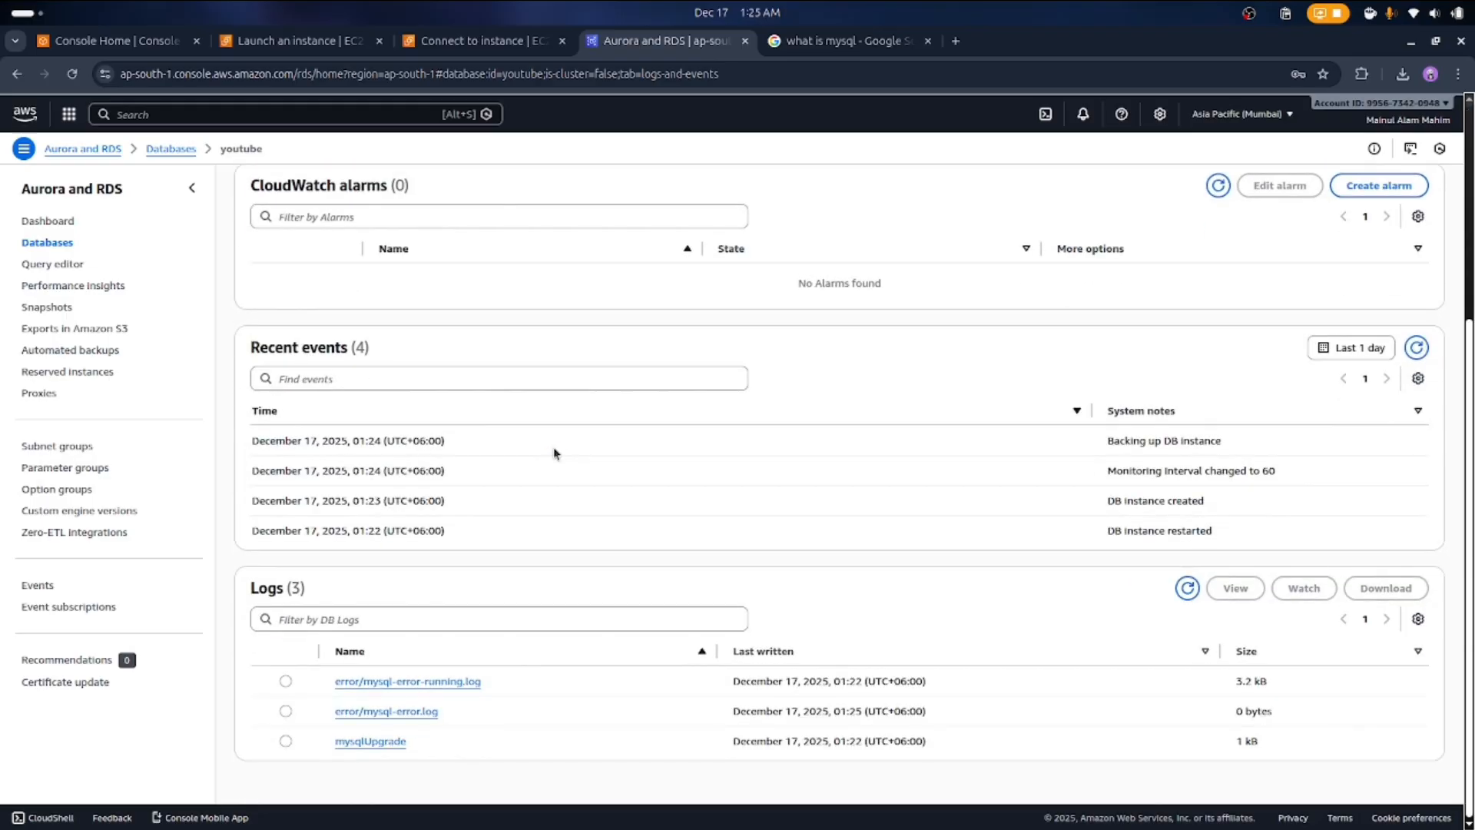
{"action": "scroll", "coordinate": [554, 454], "scroll_direction": "up", "scroll_amount": 4}
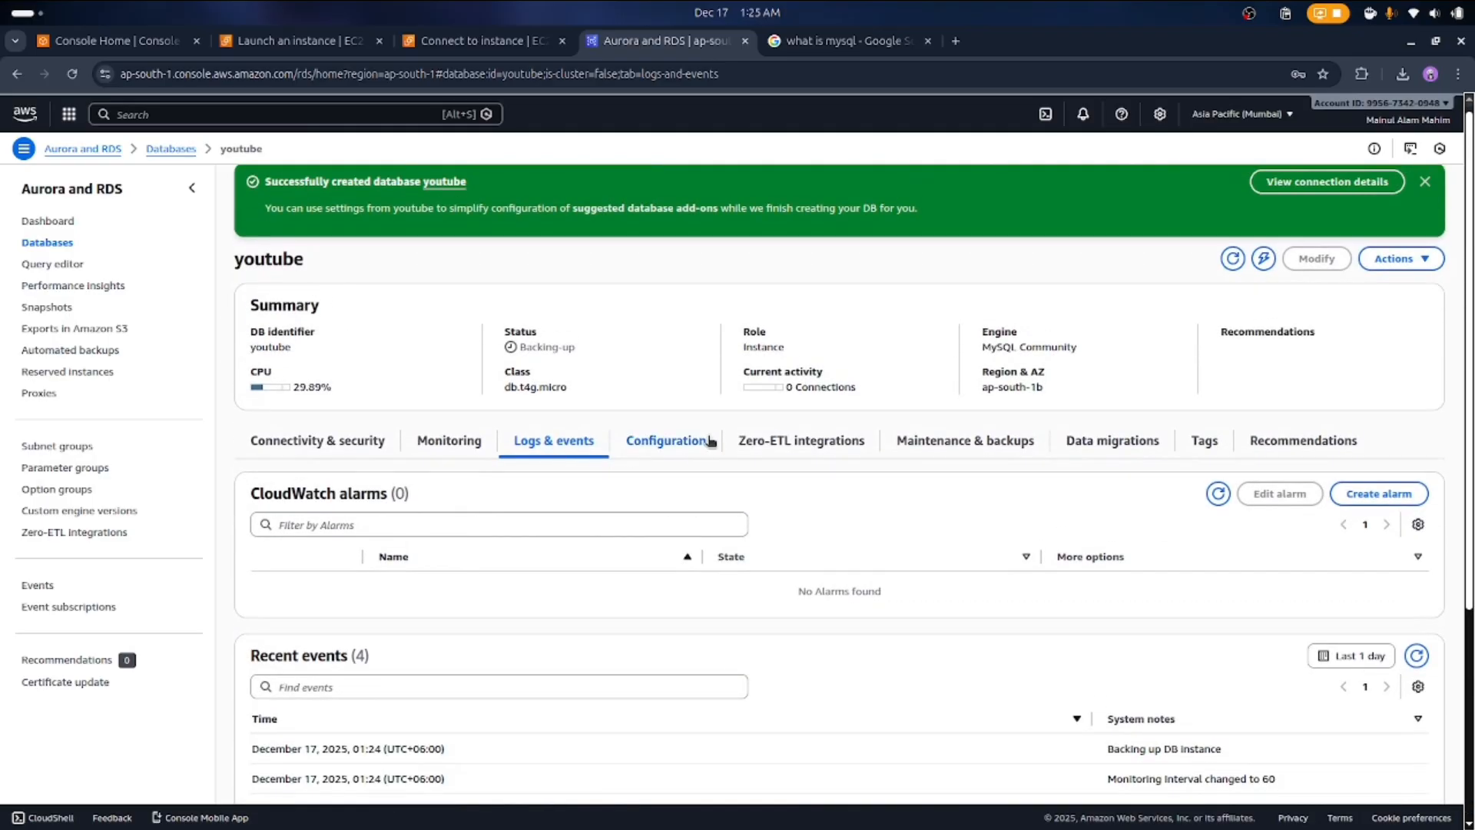
Examine the youtube database's connectivity and security details, including its endpoint and port
{"action": "left_click", "coordinate": [330, 452]}
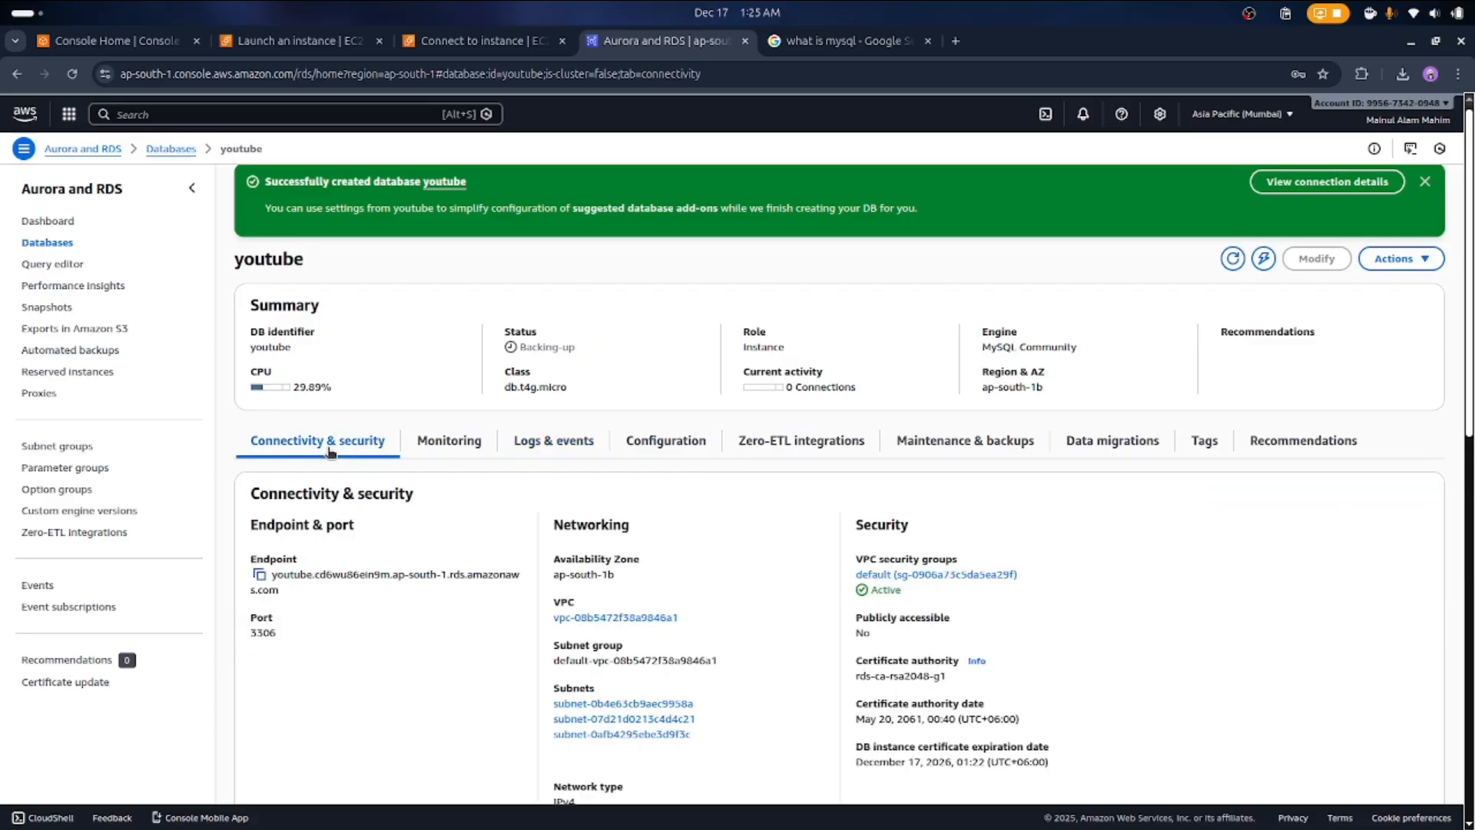
{"action": "scroll", "coordinate": [330, 452], "scroll_direction": "down", "scroll_amount": 2}
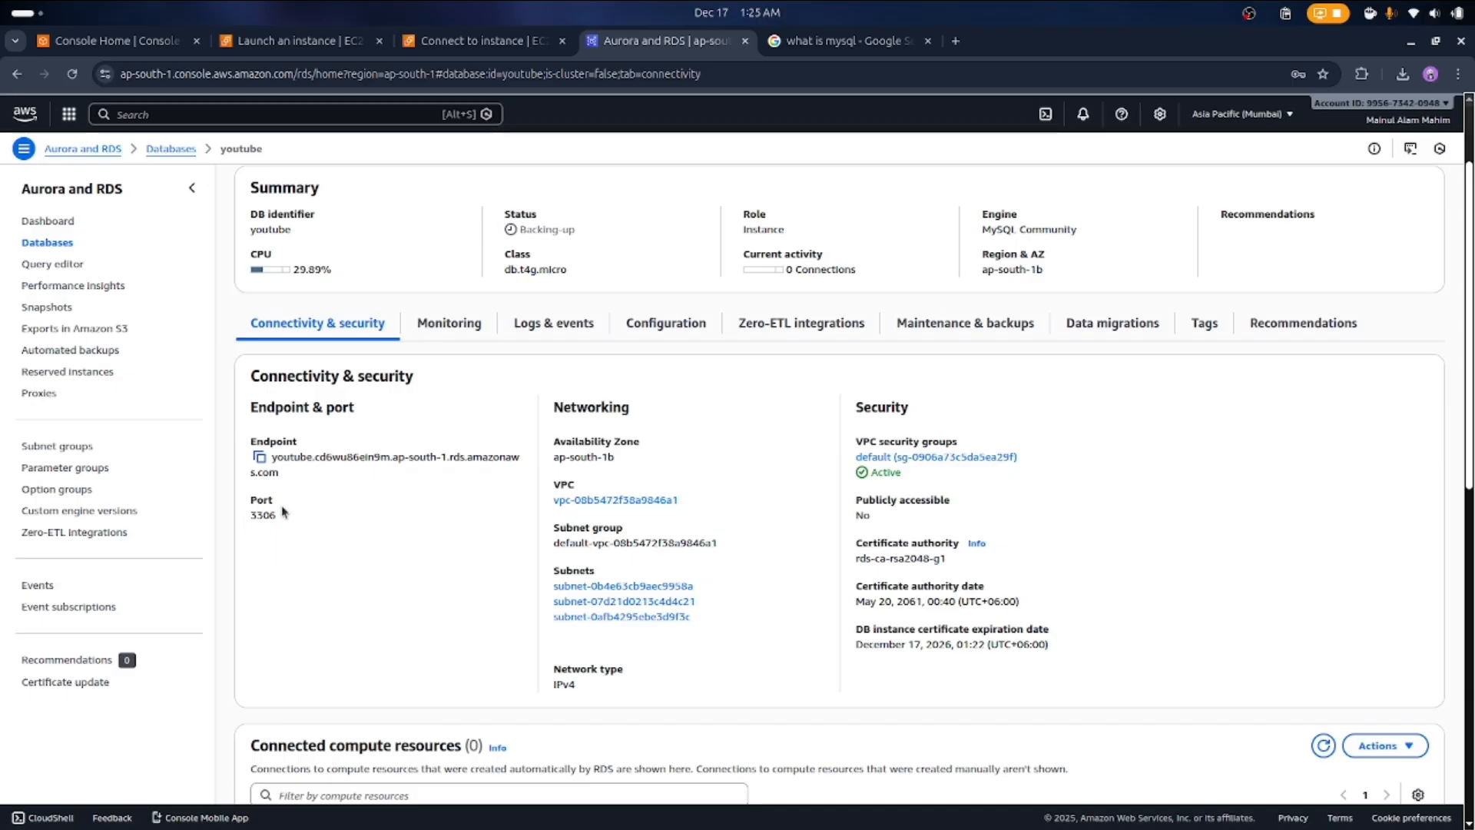
{"action": "left_click_drag", "start_coordinate": [233, 523], "coordinate": [278, 516]}
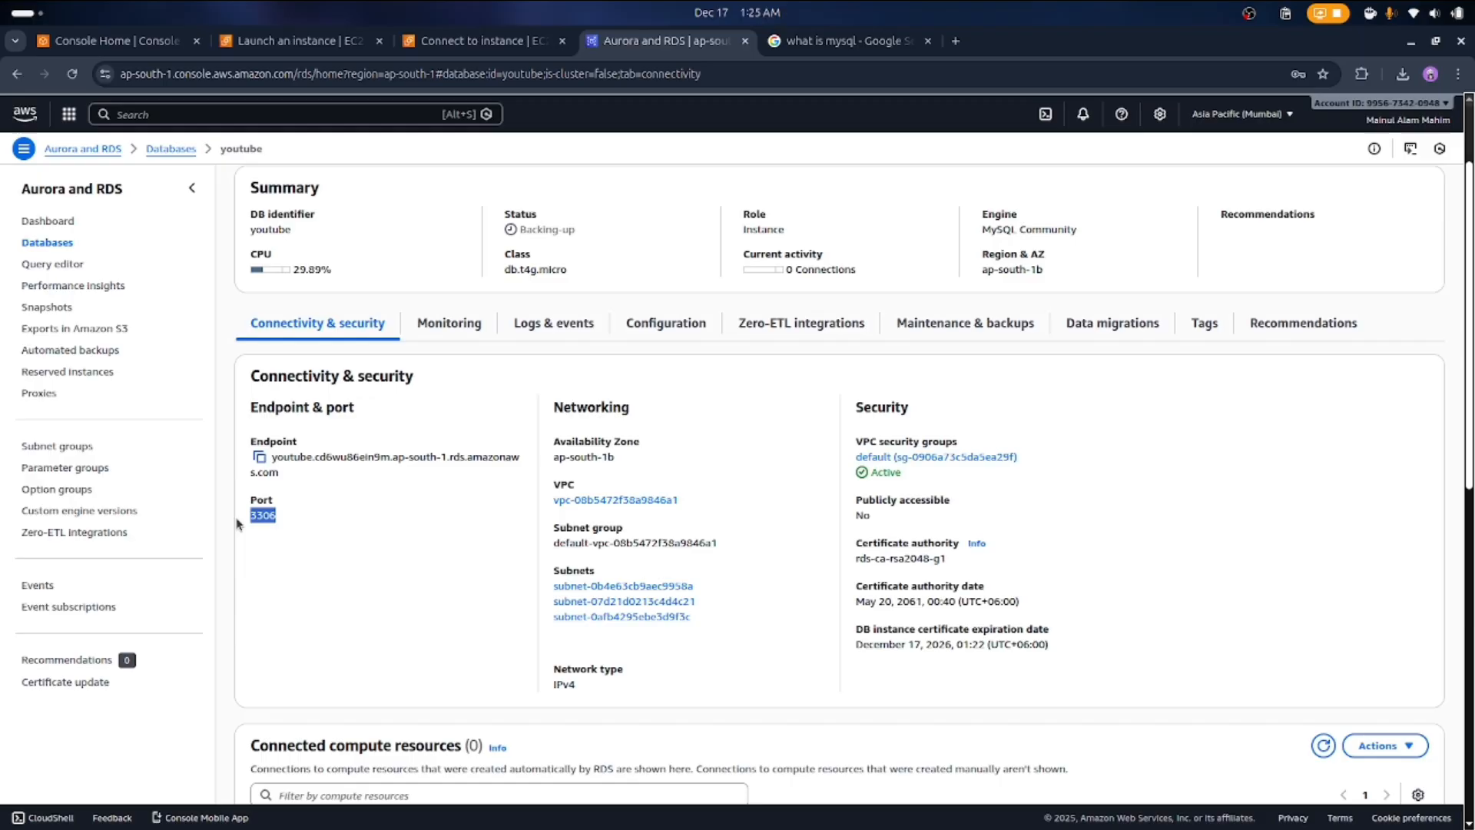
{"action": "left_click", "coordinate": [314, 570]}
Switch back to the terminal, clear the upgrade output and reposition the window over the database page
{"action": "mouse_move", "coordinate": [538, 828]}
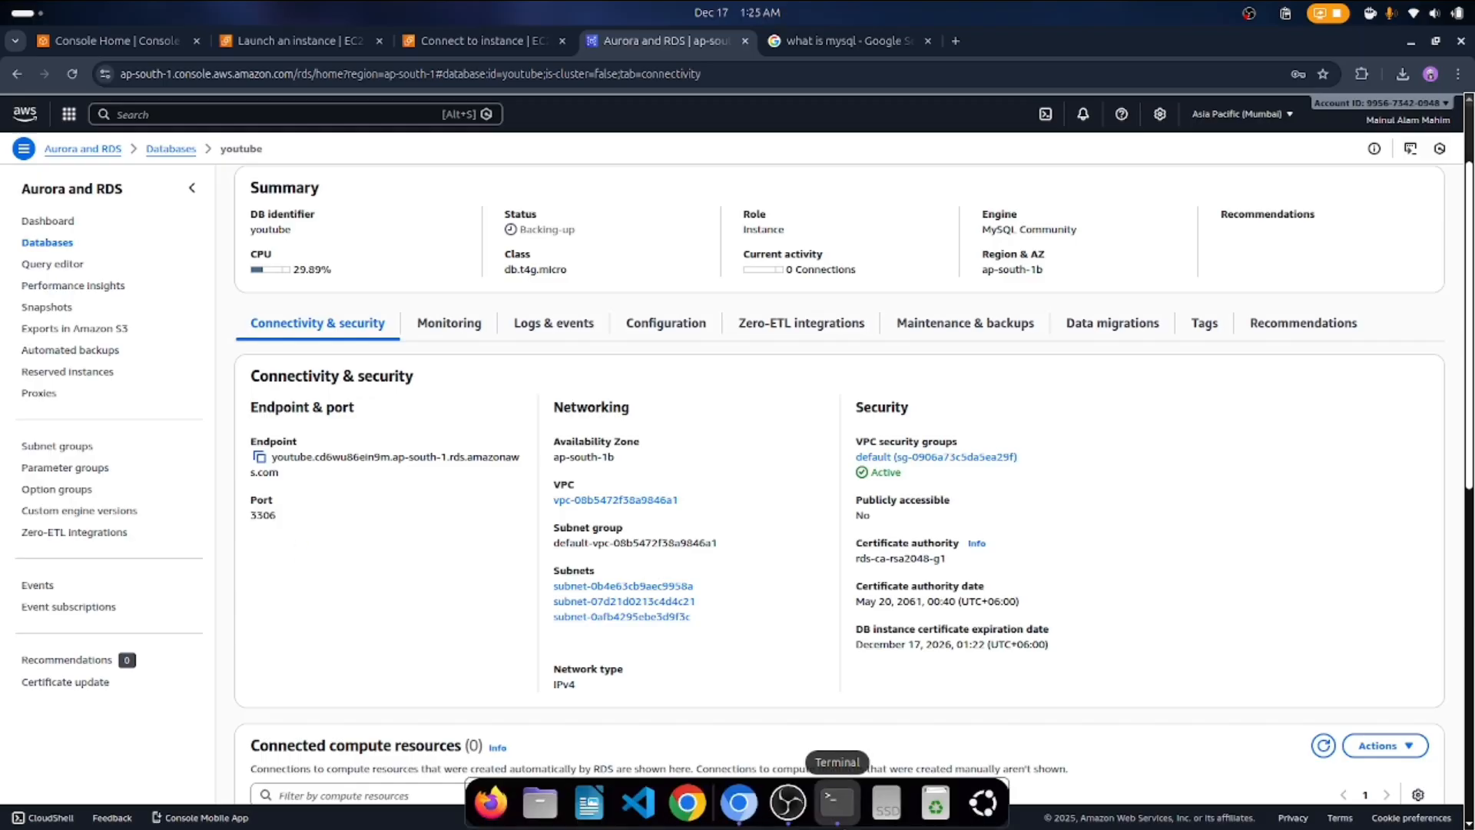
{"action": "left_click", "coordinate": [836, 808]}
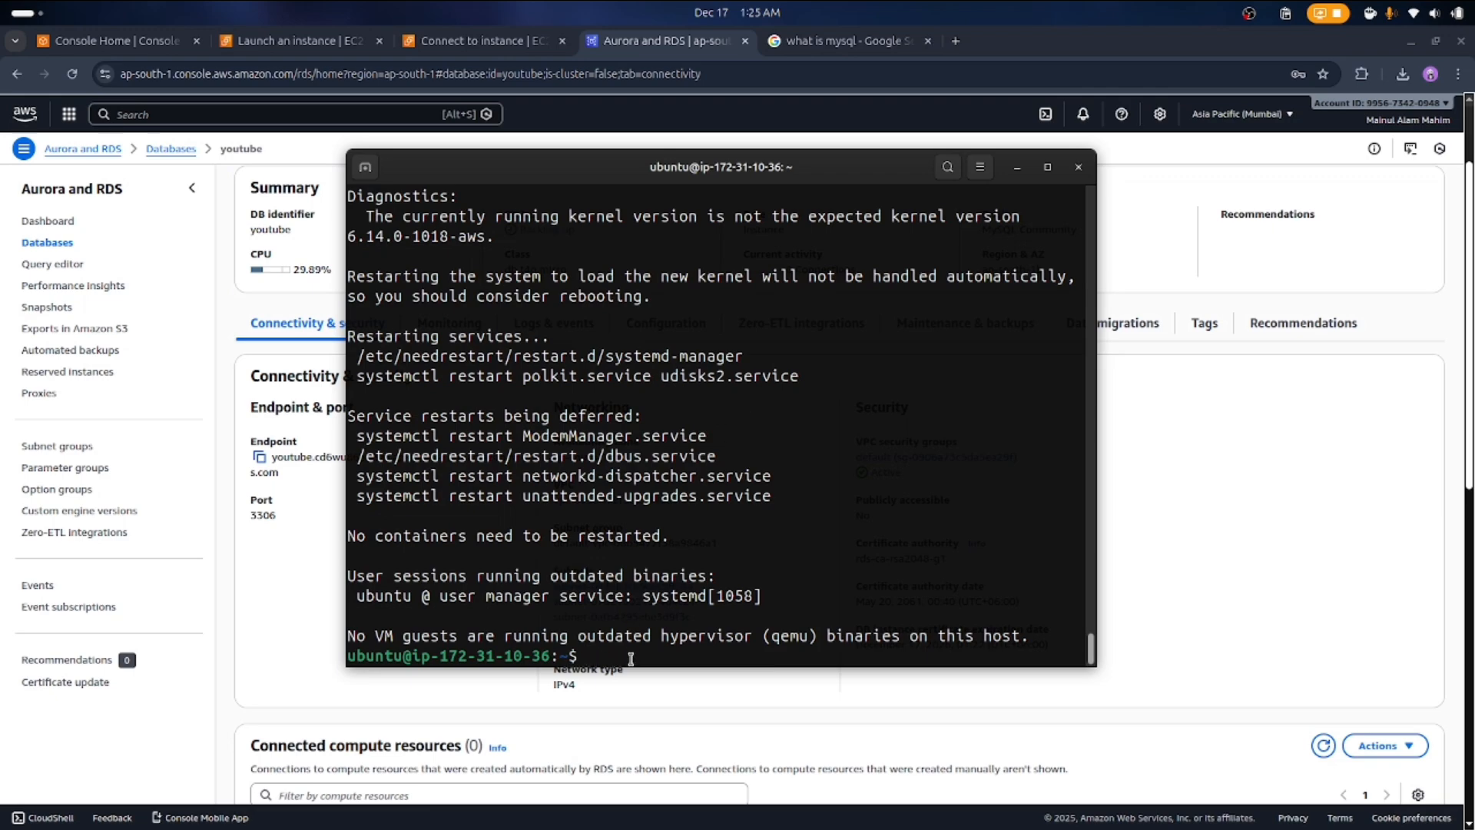
{"action": "type", "text": "clera"}
{"action": "key", "text": "BackSpace"}
{"action": "key", "text": "BackSpace"}
{"action": "type", "text": "ar"}
{"action": "key", "text": "Return"}
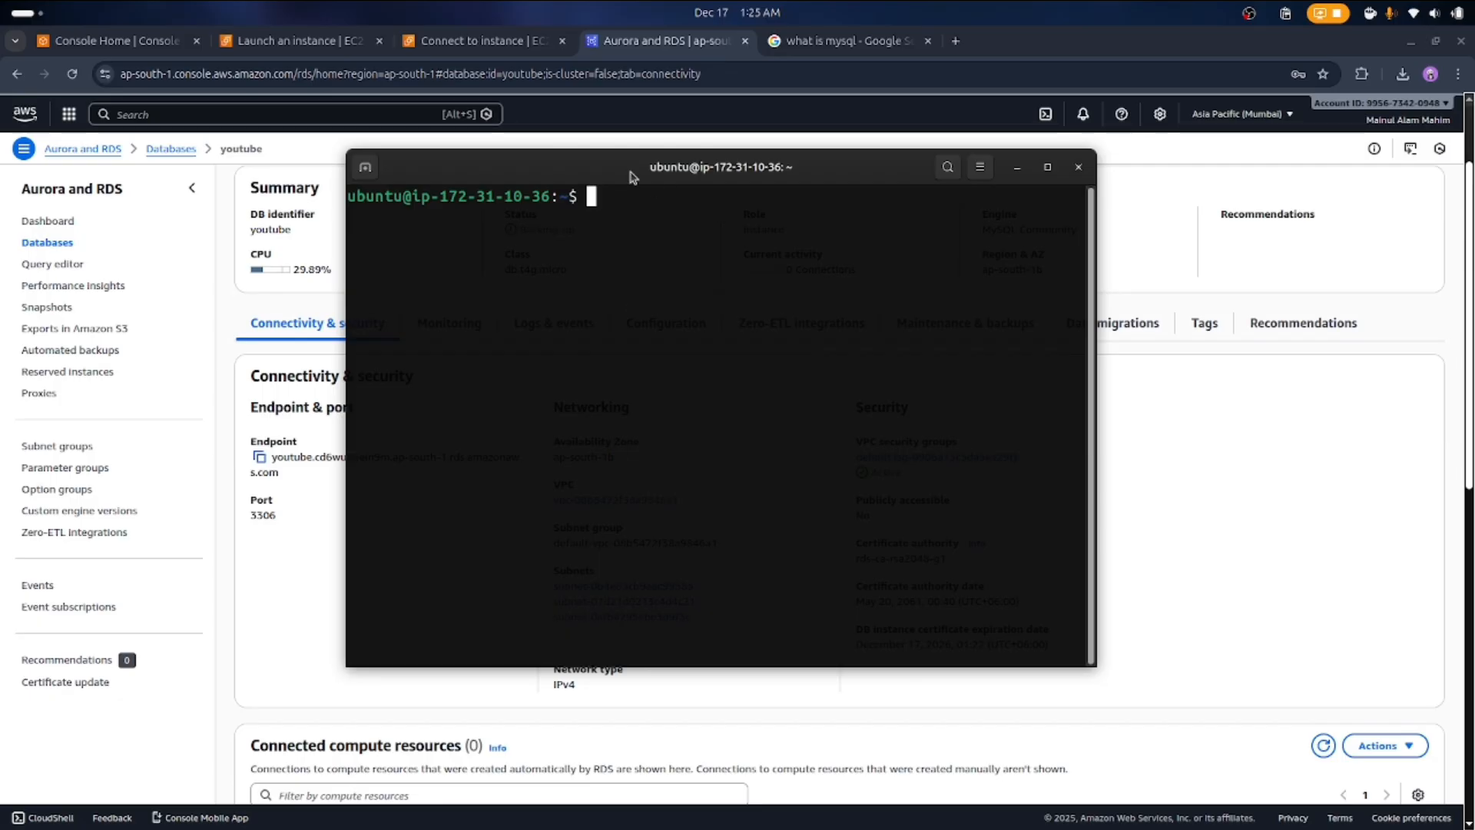
{"action": "left_click_drag", "start_coordinate": [636, 173], "coordinate": [736, 228]}
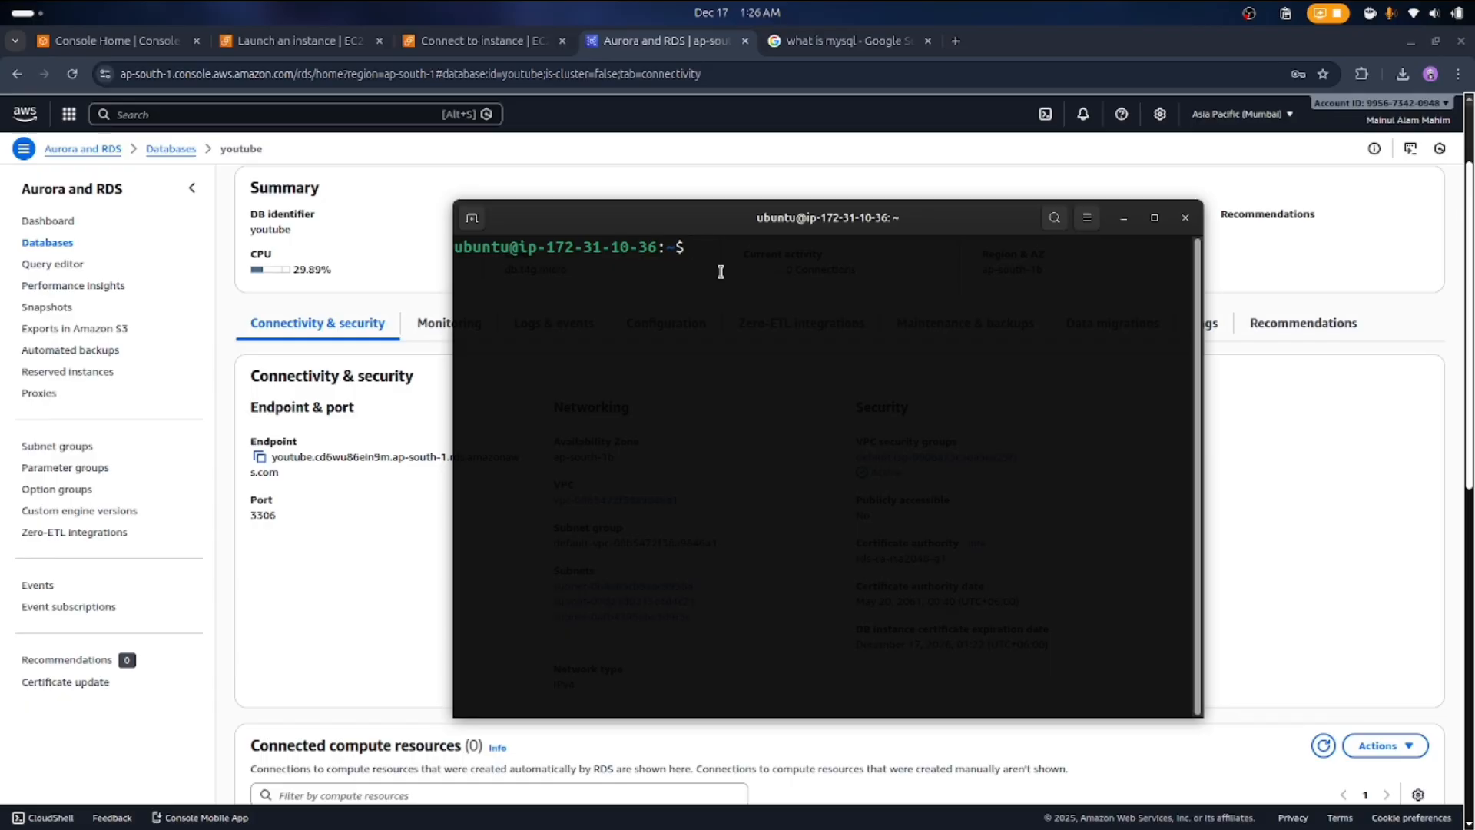
Return to the youtube database page in the browser and review its summary, networking and connection details
{"action": "left_click", "coordinate": [658, 42]}
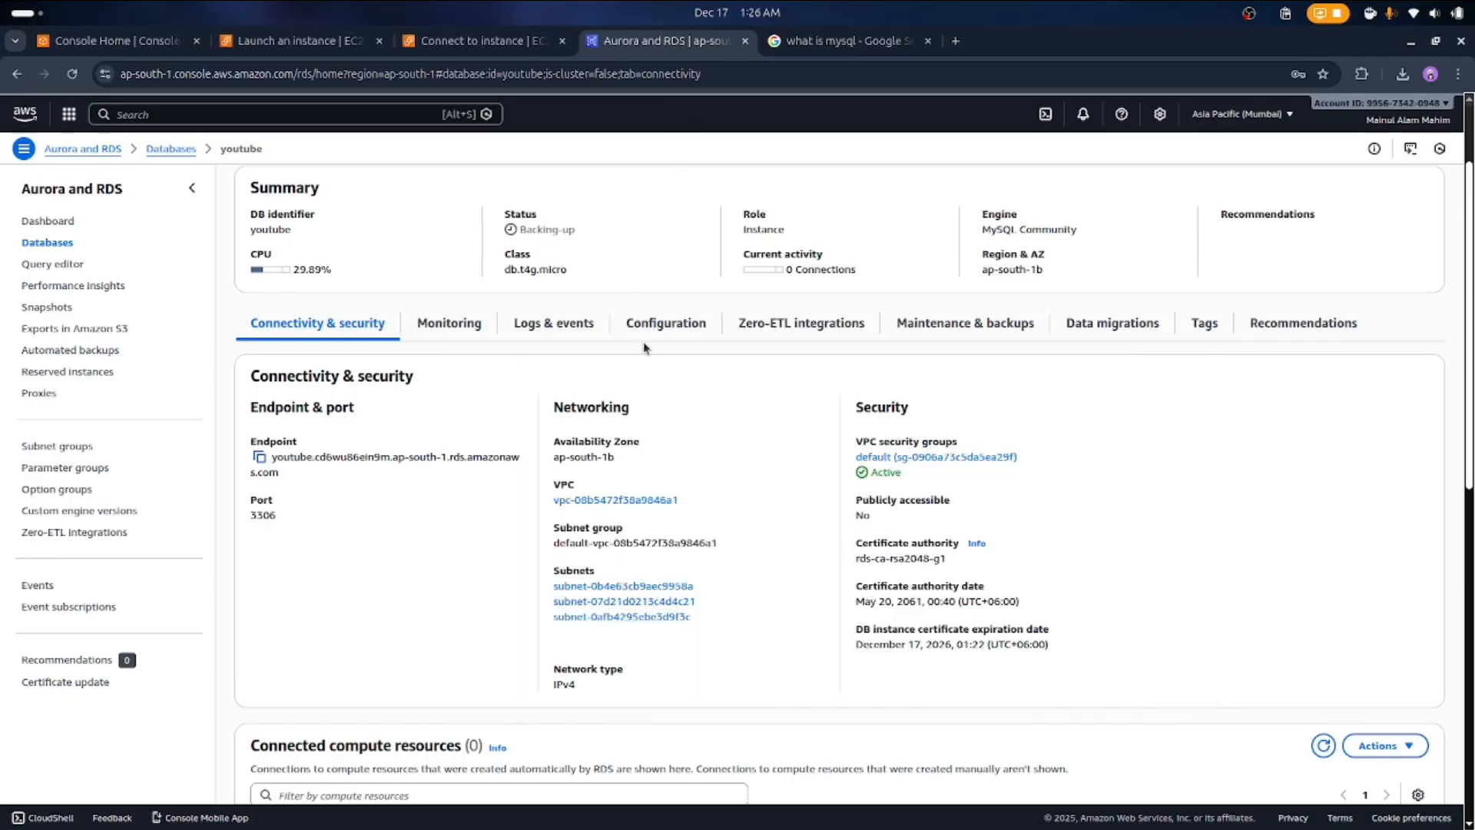
{"action": "scroll", "coordinate": [548, 327], "scroll_direction": "up", "scroll_amount": 2}
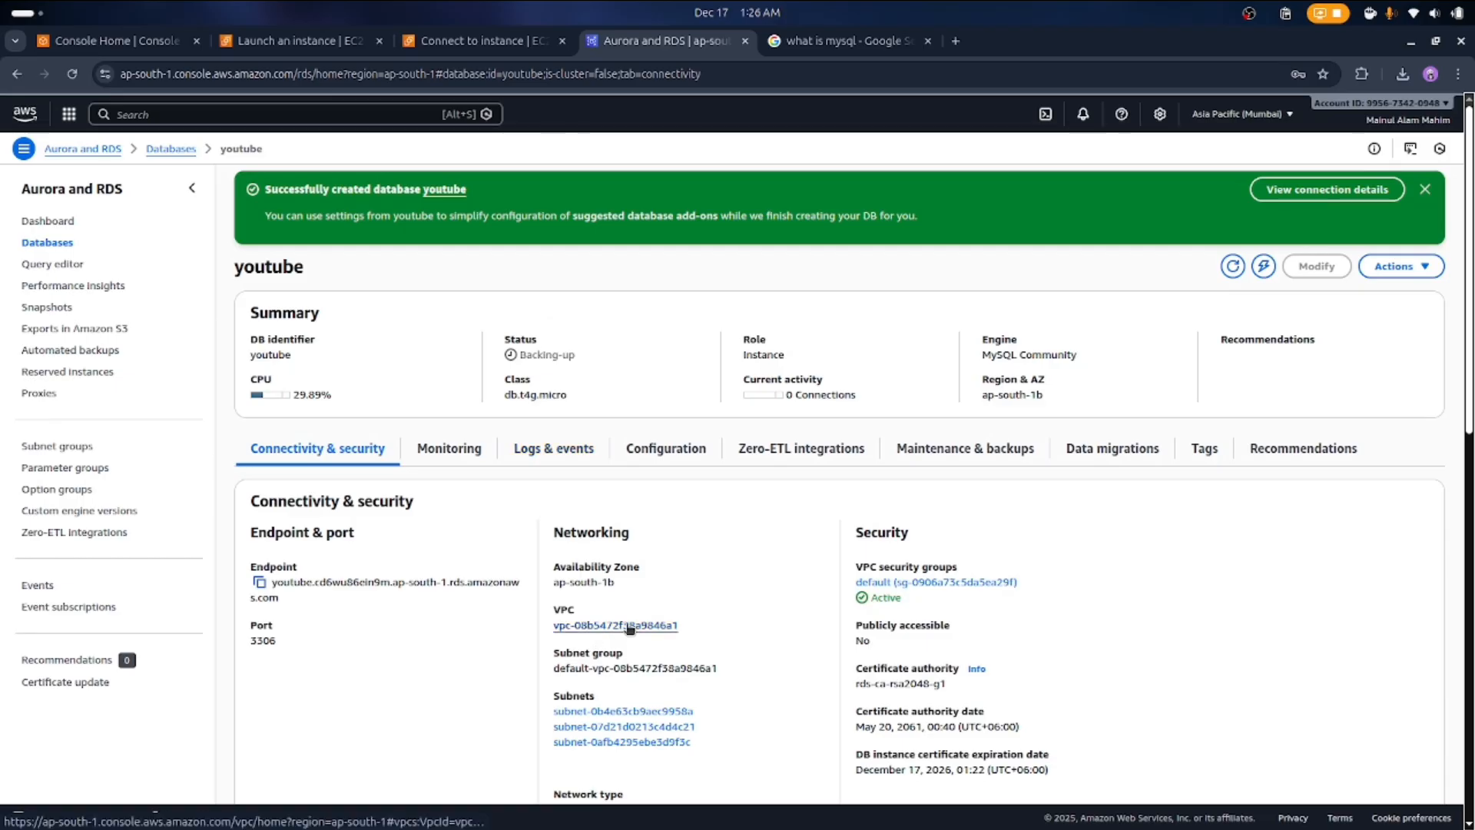
{"action": "scroll", "coordinate": [630, 628], "scroll_direction": "down", "scroll_amount": 10}
{"action": "scroll", "coordinate": [630, 628], "scroll_direction": "up", "scroll_amount": 10}
Switch to the terminal and install the MySQL client on the instance with sudo apt-get install mysql-client, answering y to continue
{"action": "mouse_move", "coordinate": [834, 825]}
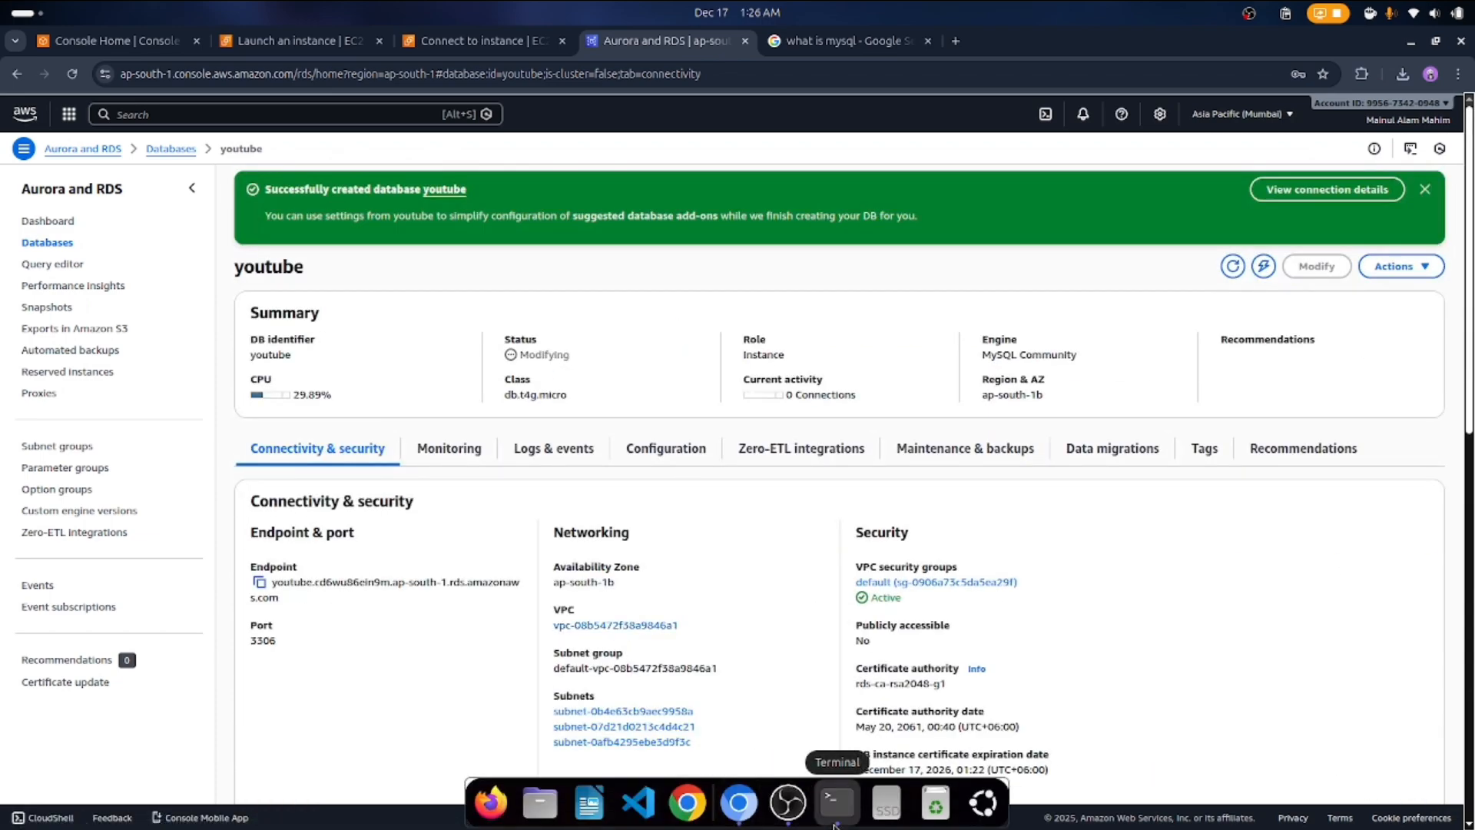
{"action": "left_click", "coordinate": [836, 803]}
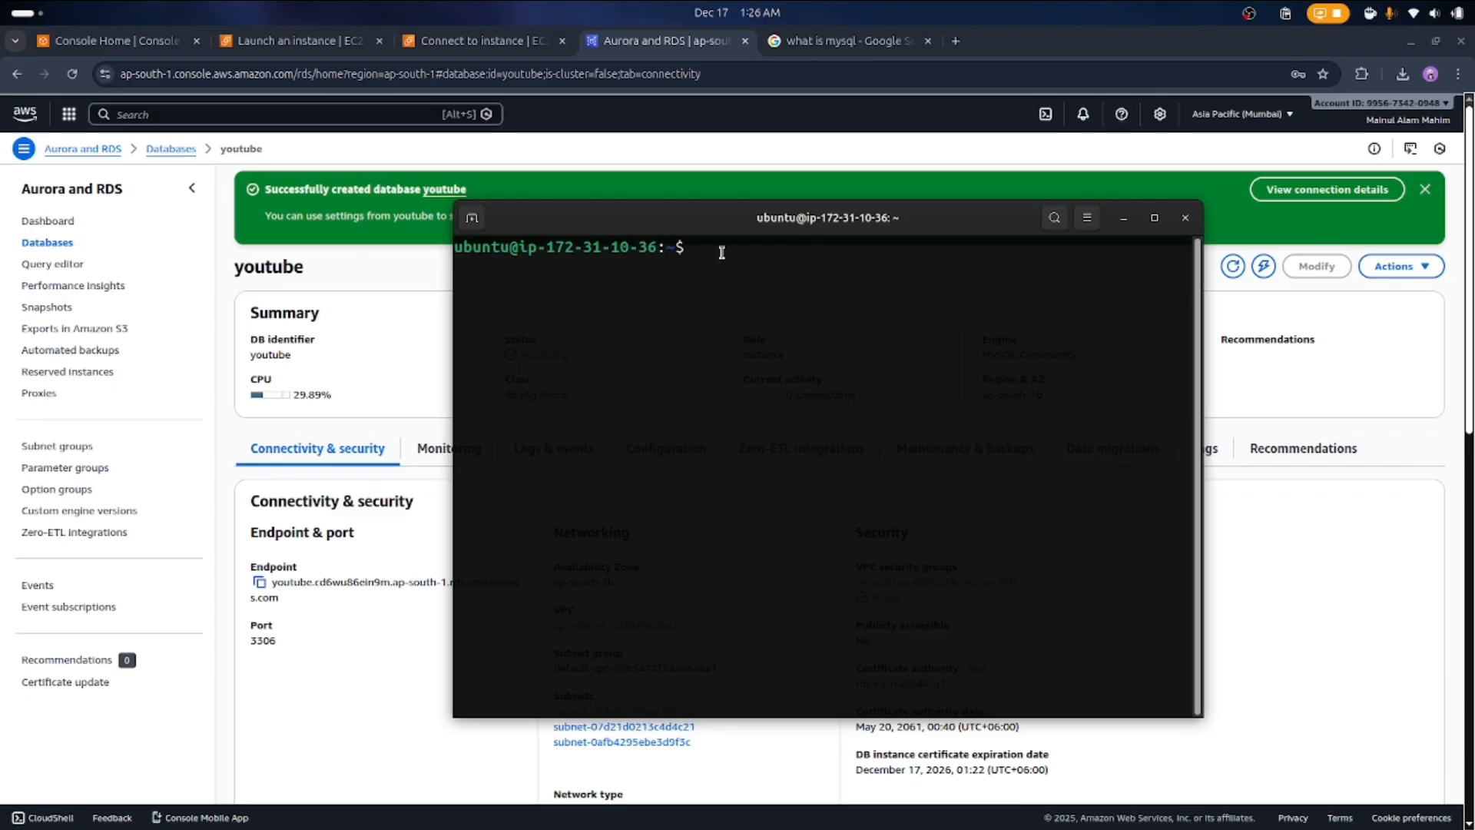
{"action": "type", "text": "sudo apt-get install "}
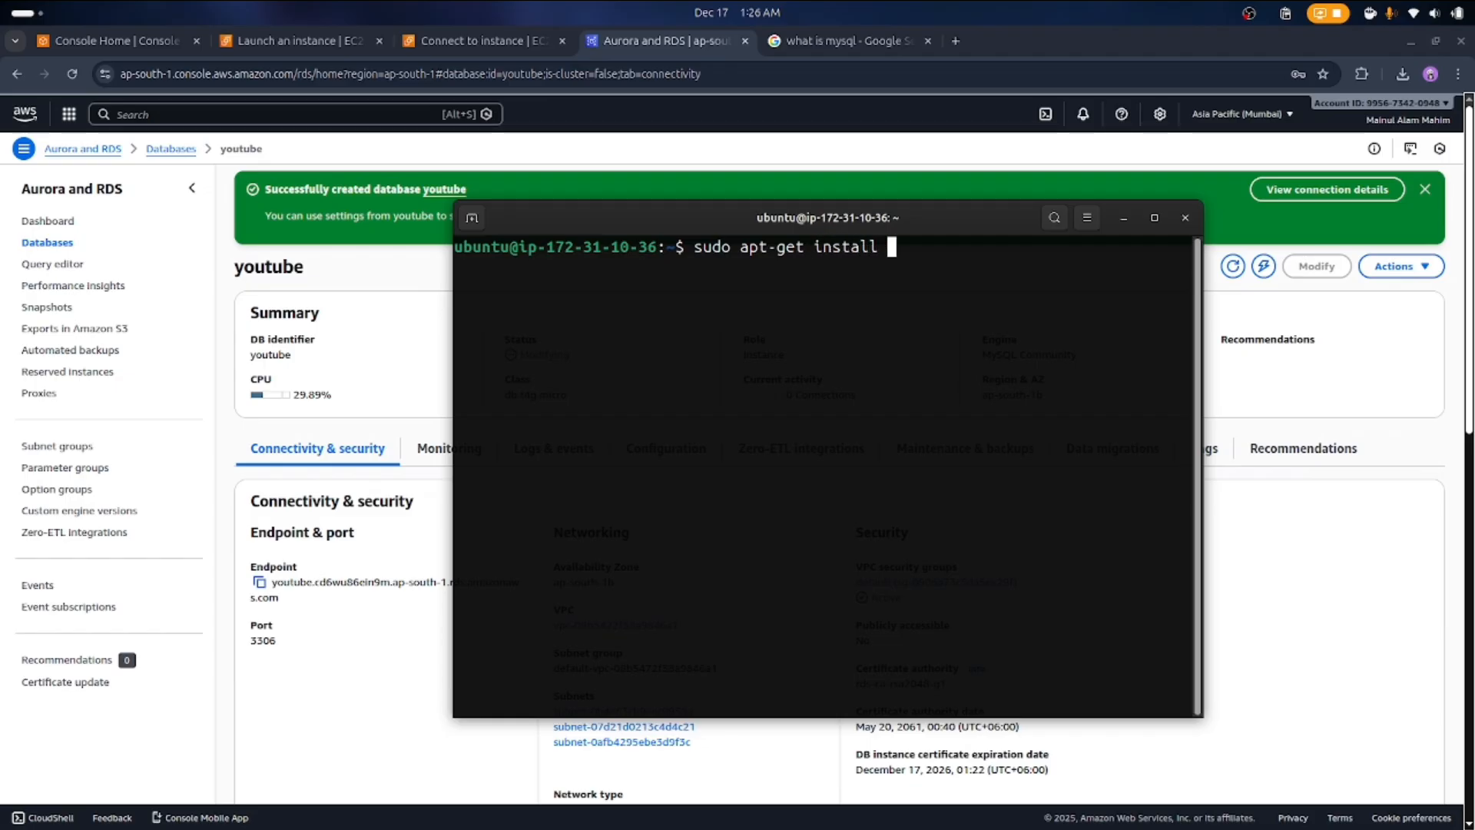
{"action": "type", "text": "mytsql"}
{"action": "key", "text": "BackSpace"}
{"action": "key", "text": "BackSpace"}
{"action": "key", "text": "BackSpace"}
{"action": "key", "text": "BackSpace"}
{"action": "type", "text": "sql-client"}
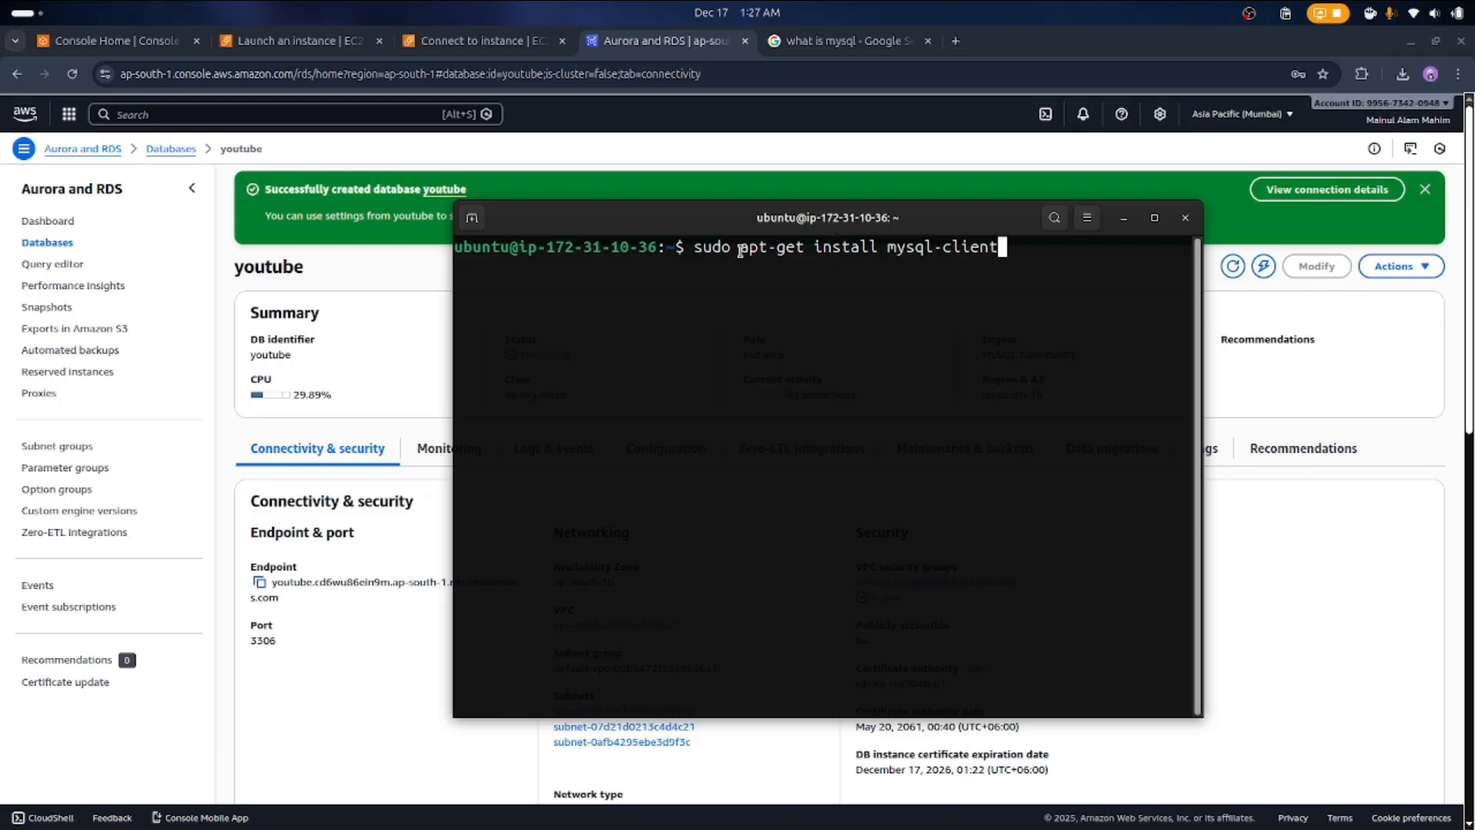
{"action": "left_click_drag", "start_coordinate": [740, 251], "coordinate": [806, 248]}
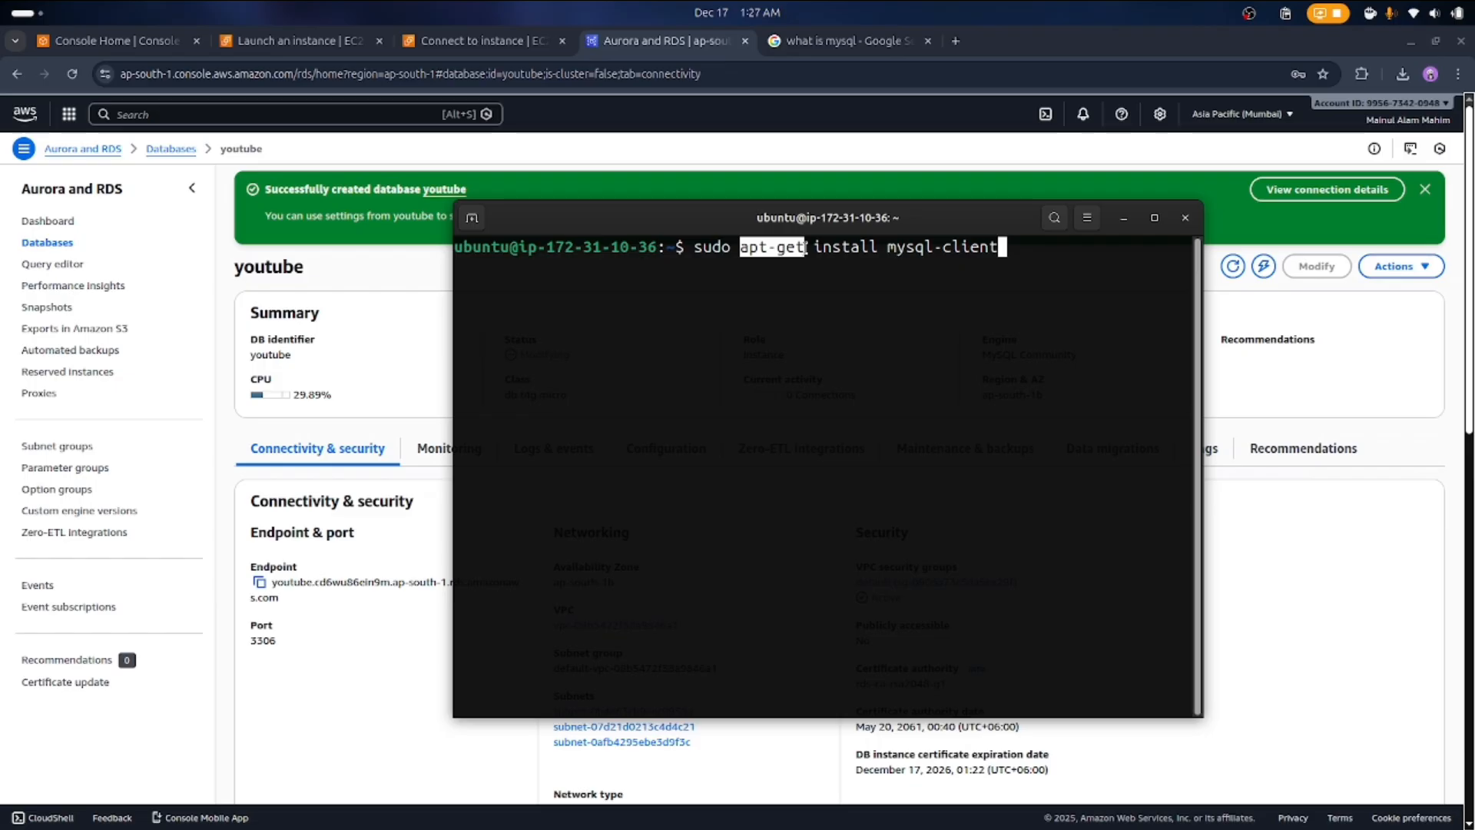
{"action": "left_click", "coordinate": [1003, 247]}
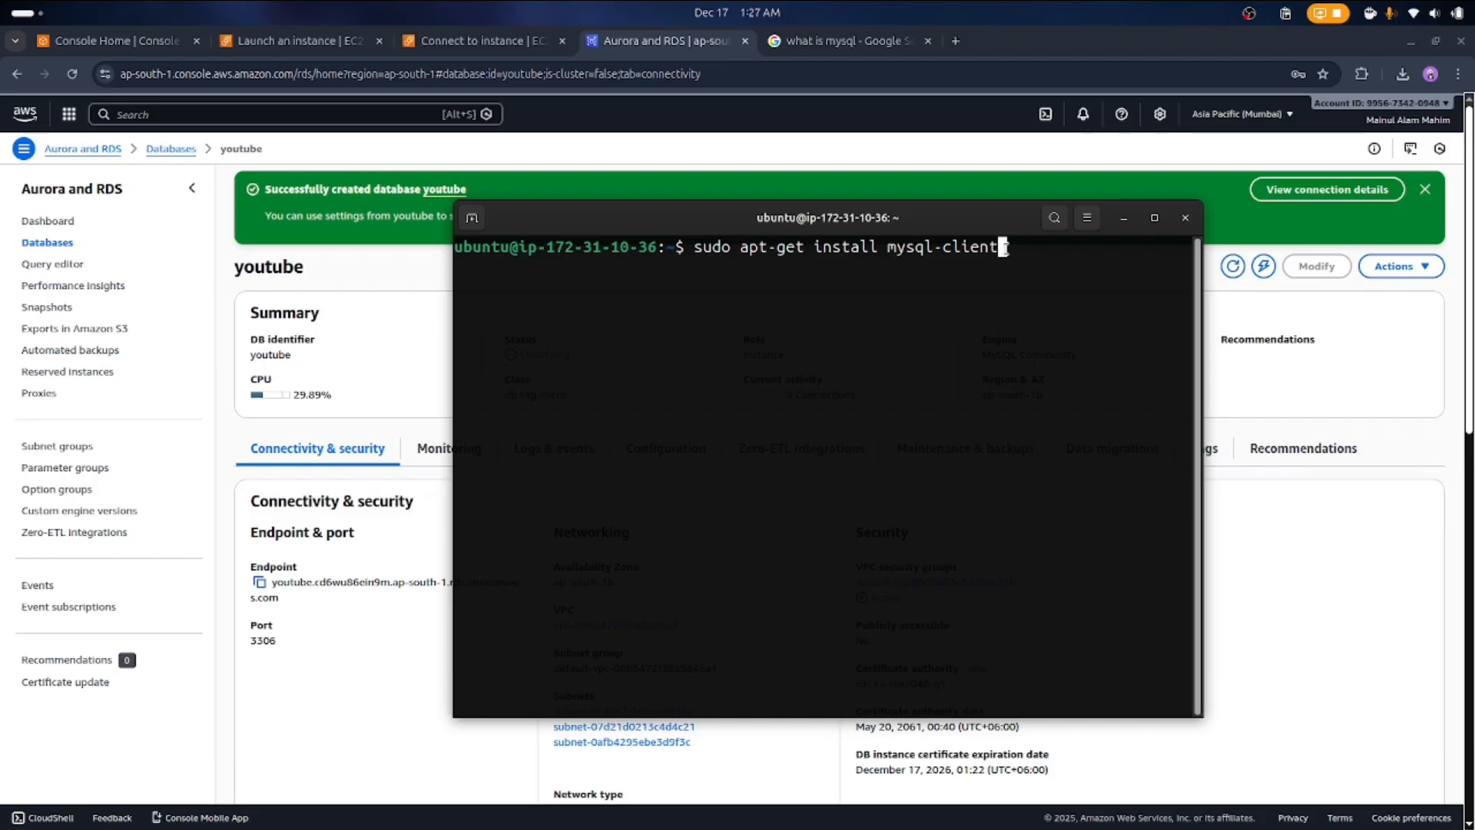
{"action": "key", "text": "Return"}
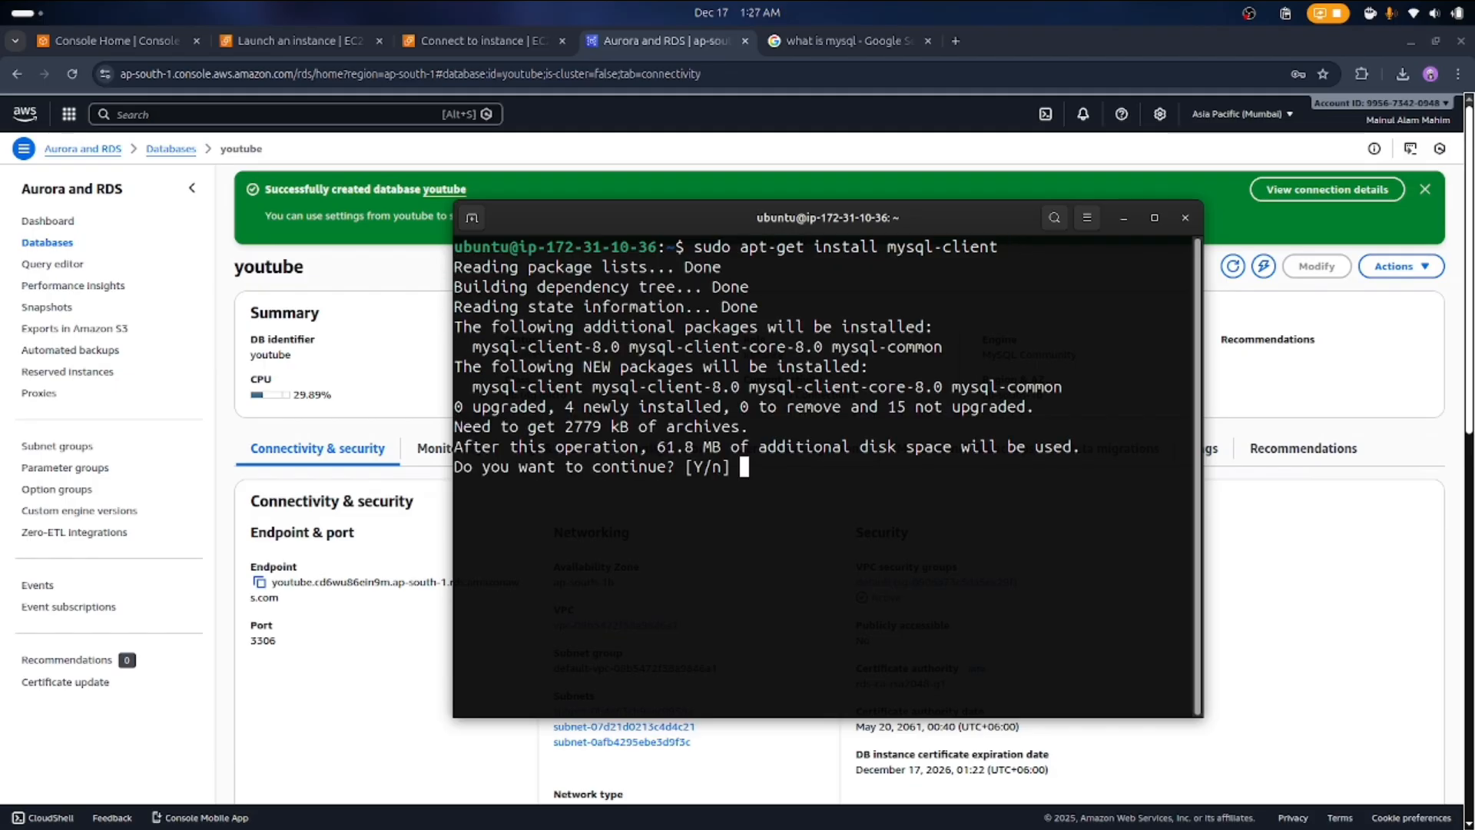
{"action": "type", "text": "y"}
{"action": "key", "text": "Return"}
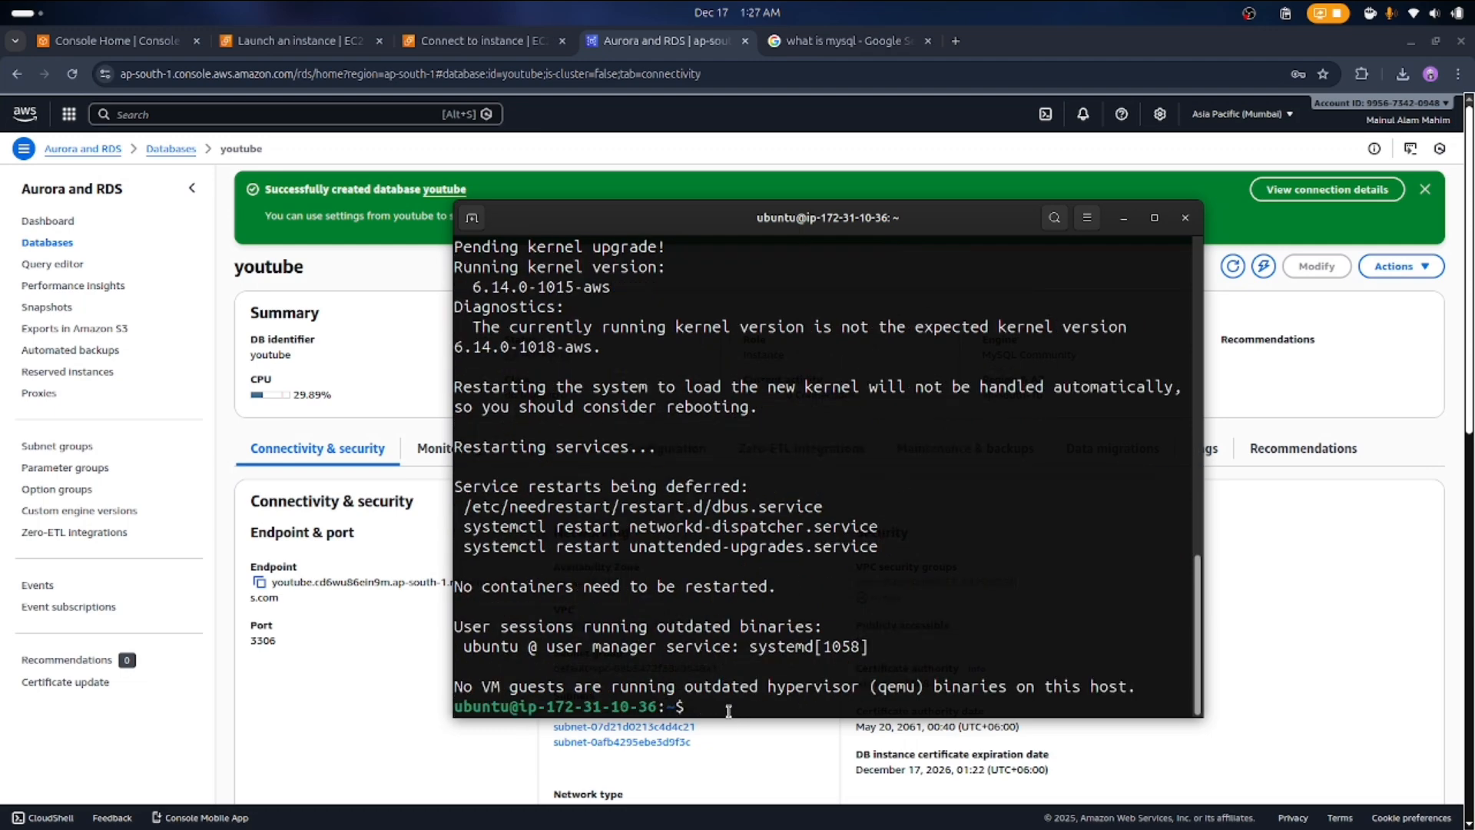
Clear the installation output from the instance's session and shift the terminal window slightly
{"action": "type", "text": "clera"}
{"action": "key", "text": "BackSpace"}
{"action": "key", "text": "BackSpace"}
{"action": "type", "text": "ar"}
{"action": "key", "text": "Return"}
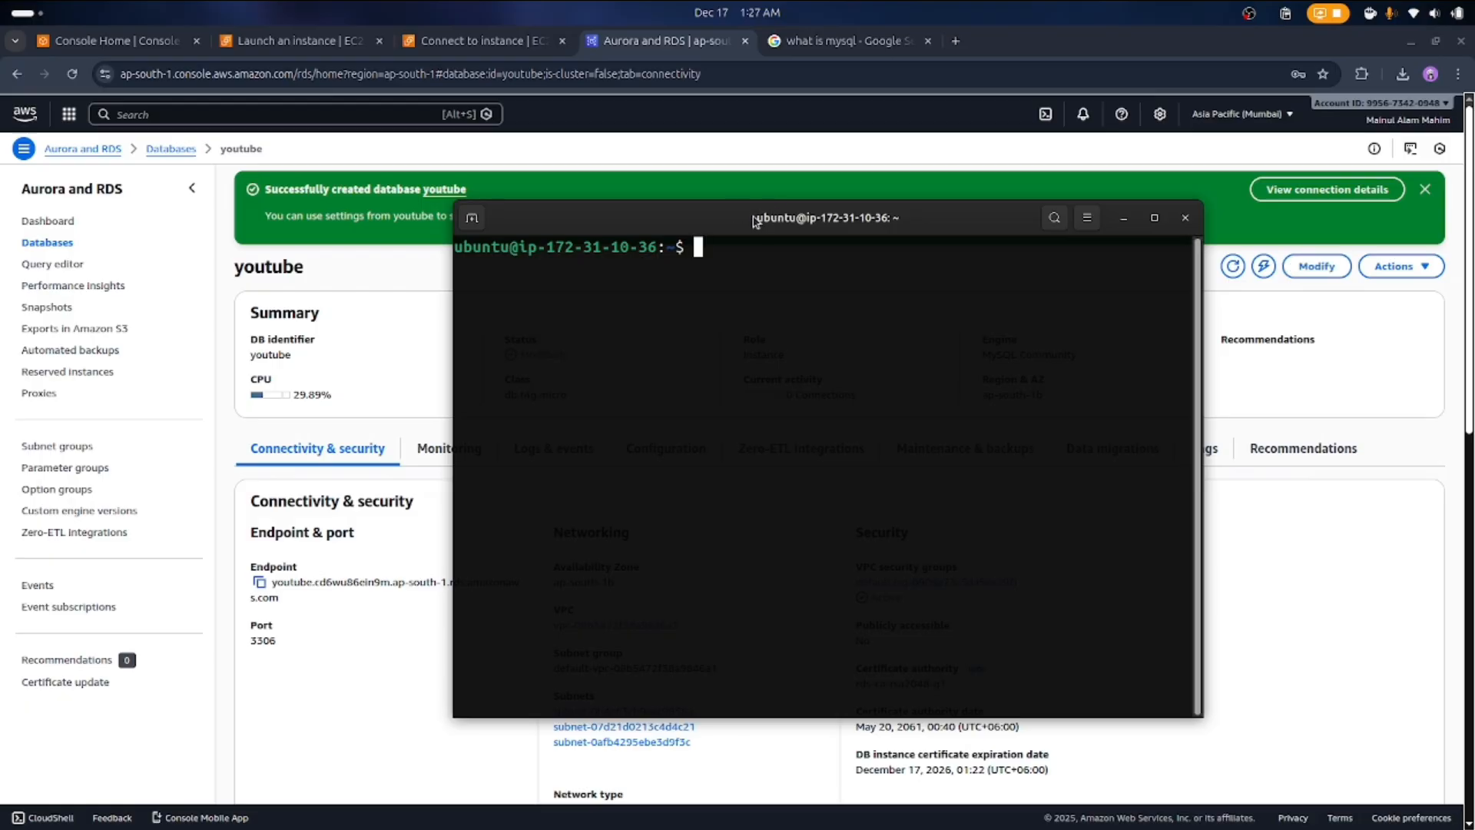
{"action": "left_click_drag", "start_coordinate": [753, 221], "coordinate": [778, 226]}
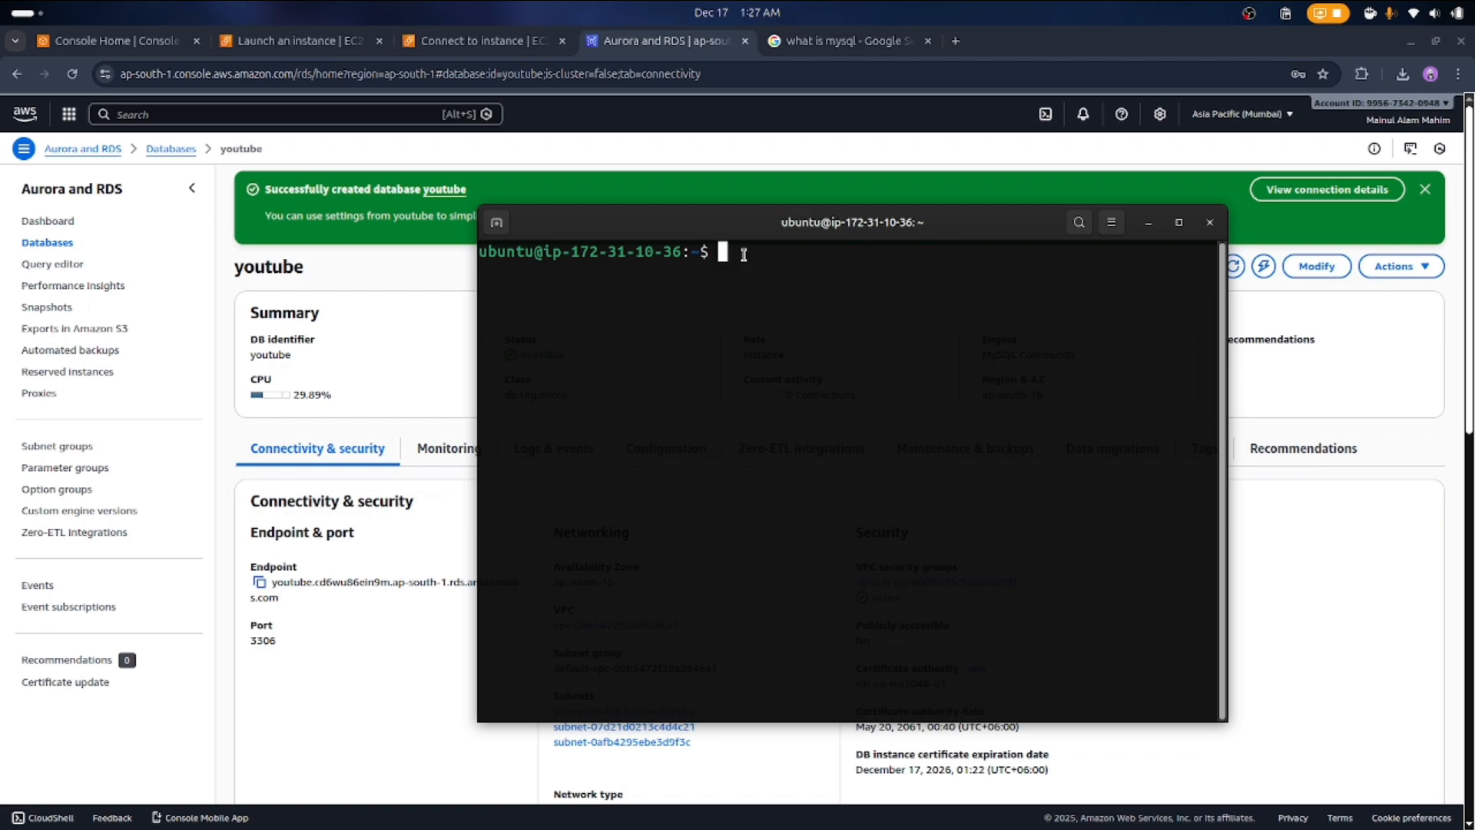
Enter mysql -u admin -h in the terminal and append the youtube database's endpoint, copied from its RDS page in the browser
{"action": "type", "text": "mysql -u admin -h"}
{"action": "left_click", "coordinate": [349, 611]}
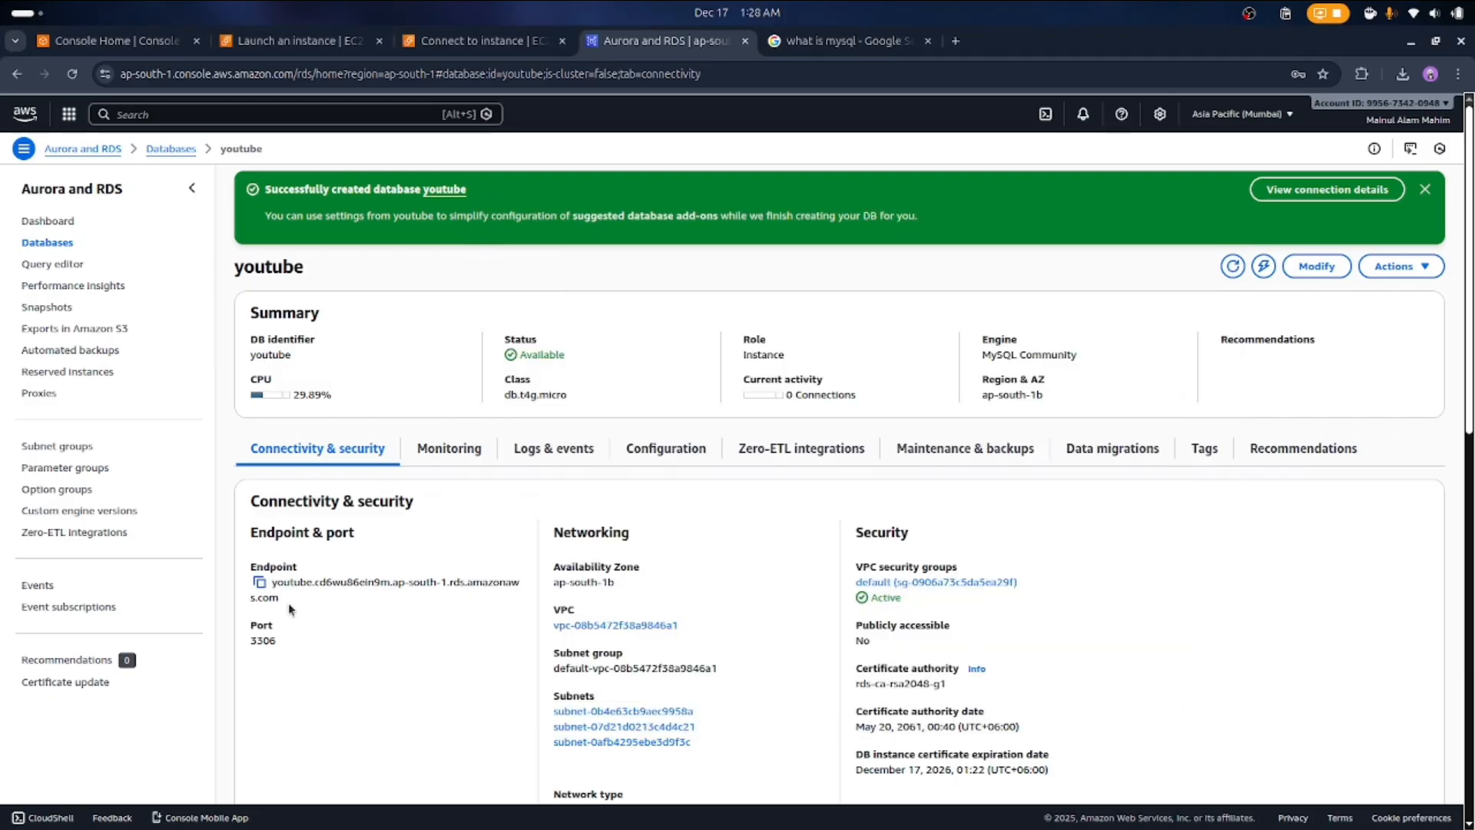
{"action": "left_click", "coordinate": [261, 583]}
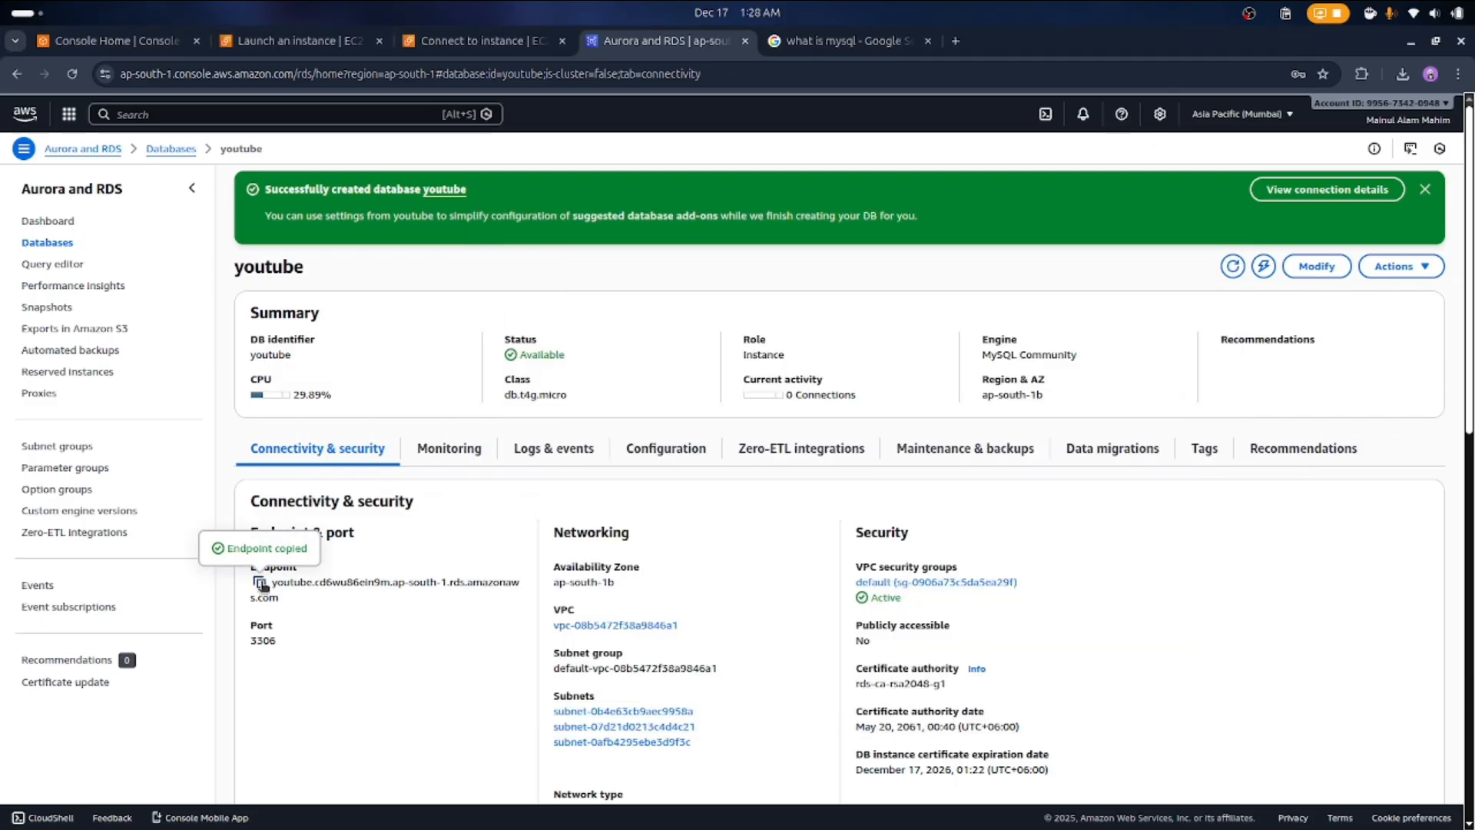
{"action": "mouse_move", "coordinate": [637, 807]}
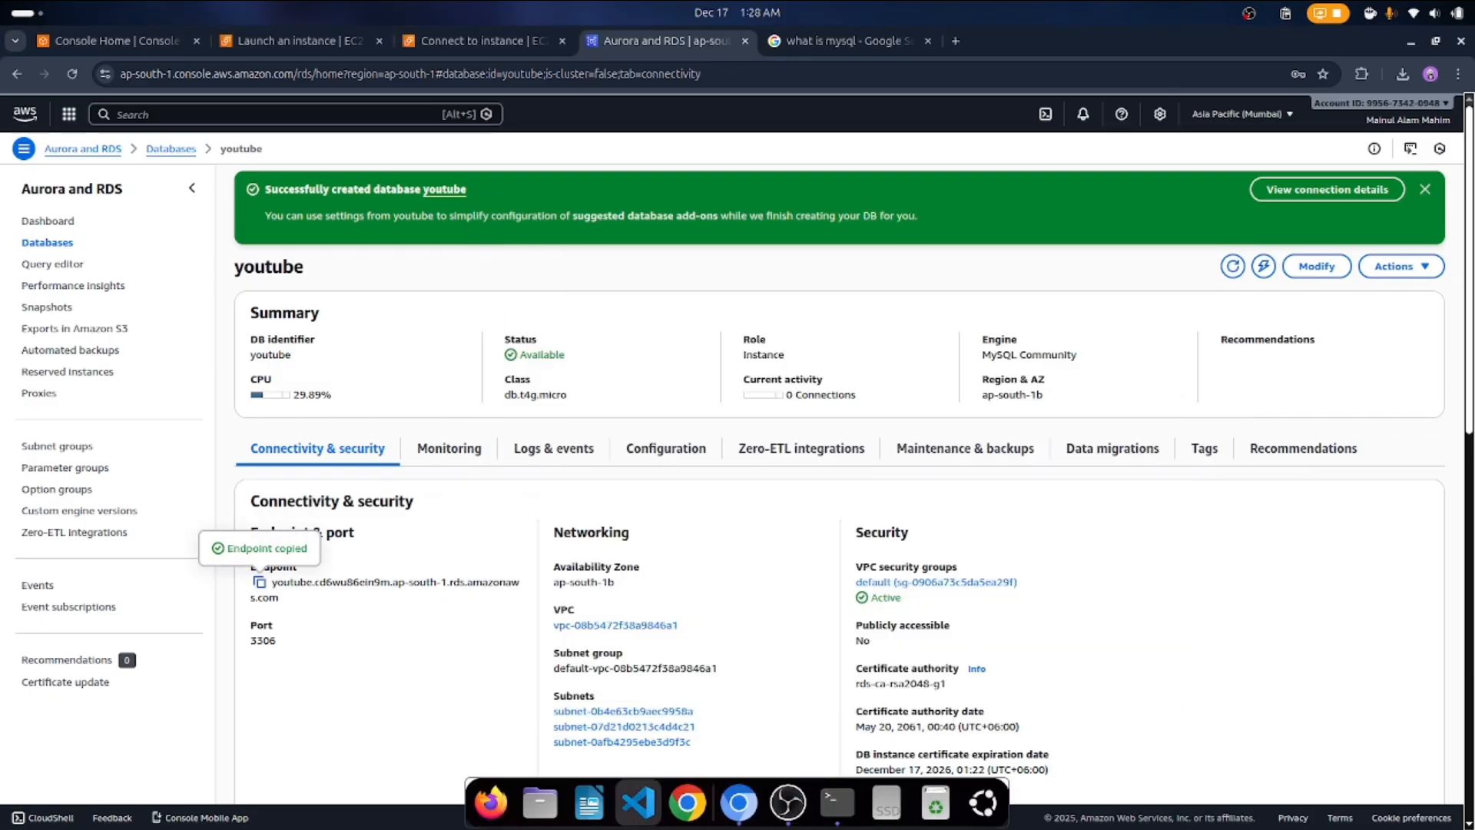
{"action": "left_click", "coordinate": [849, 807]}
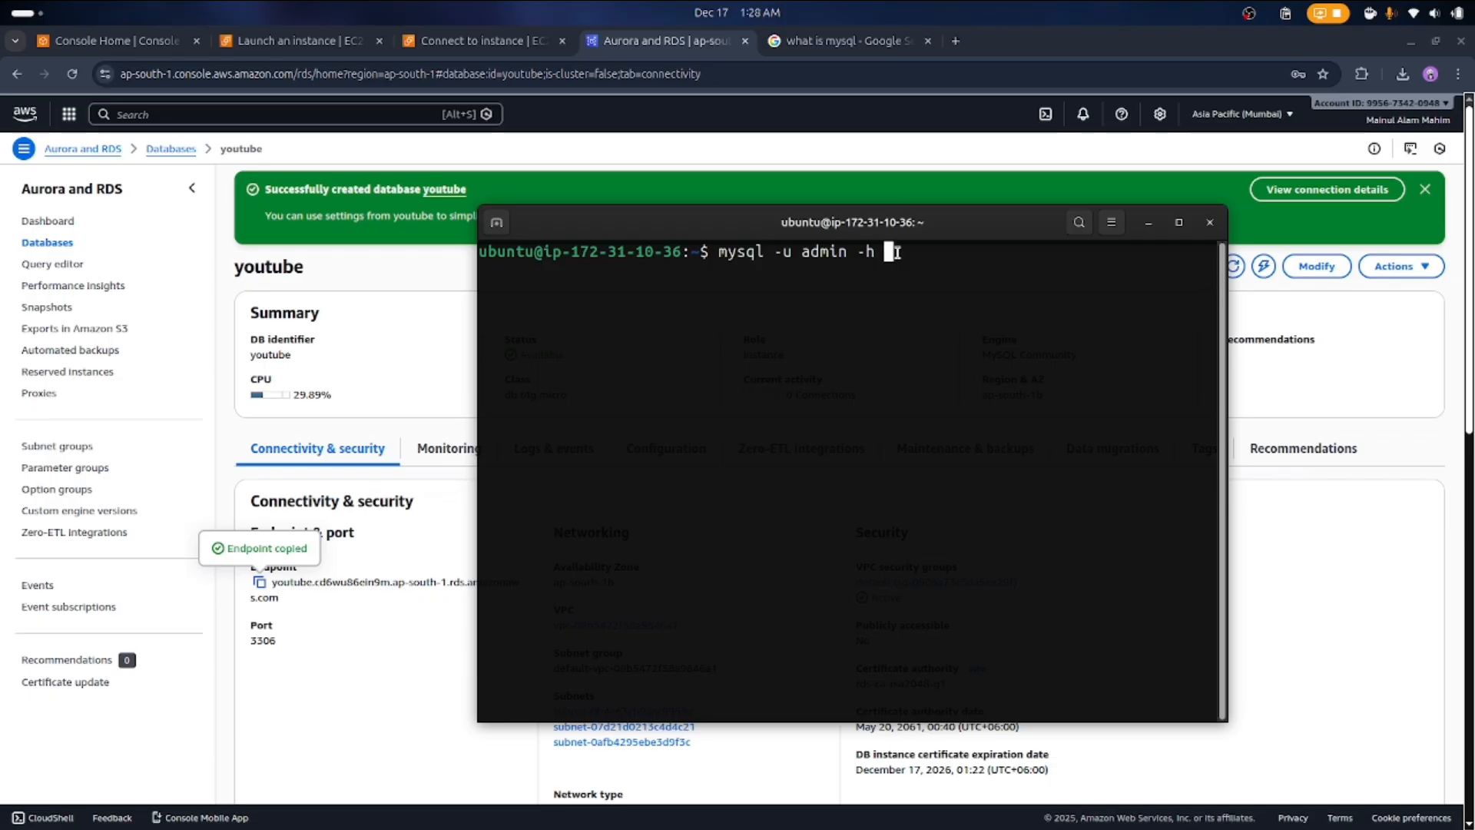
{"action": "key", "text": "ctrl+shift+v"}
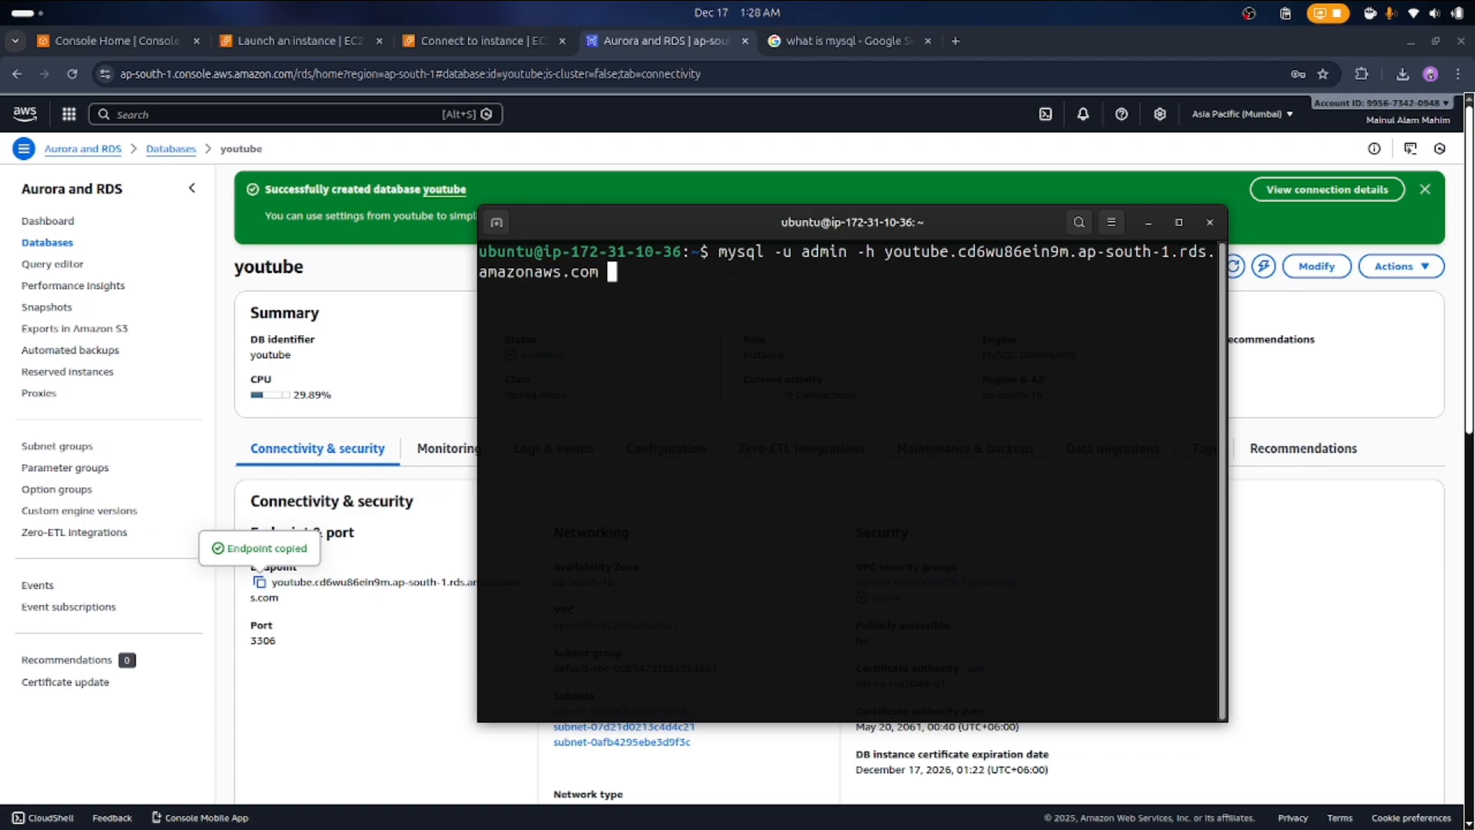
Complete the command with -P 3306 -p, try to connect using the database password, and abort the attempt
{"action": "type", "text": "-P 3306 -p"}
{"action": "key", "text": "Return"}
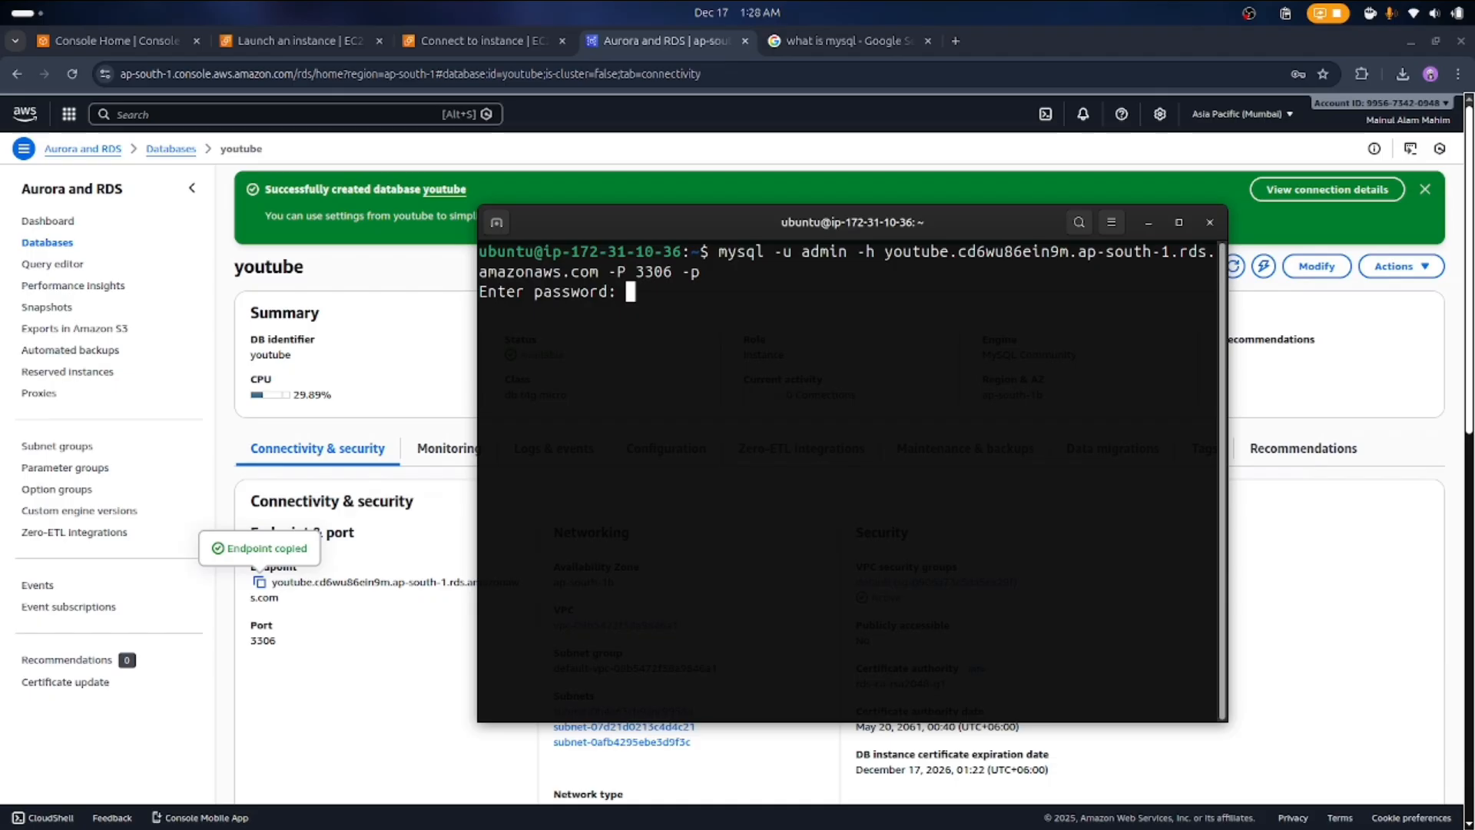
{"action": "key", "text": "Return"}
{"action": "key", "text": "ctrl+c"}
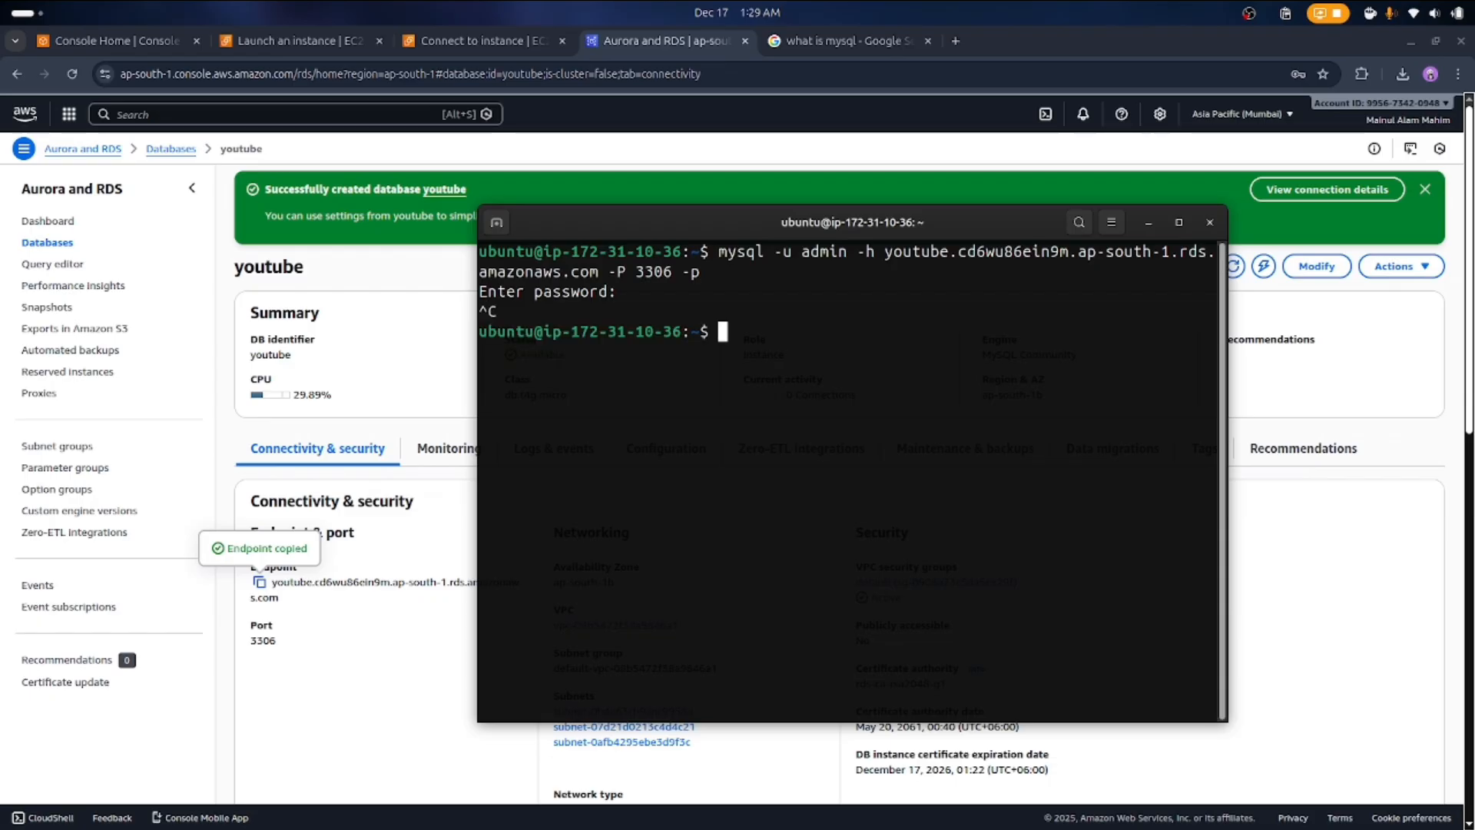
Return to the youtube database page in the browser, start an EC2 connection setup and choose the mysql-ec2 instance
{"action": "left_click", "coordinate": [407, 348]}
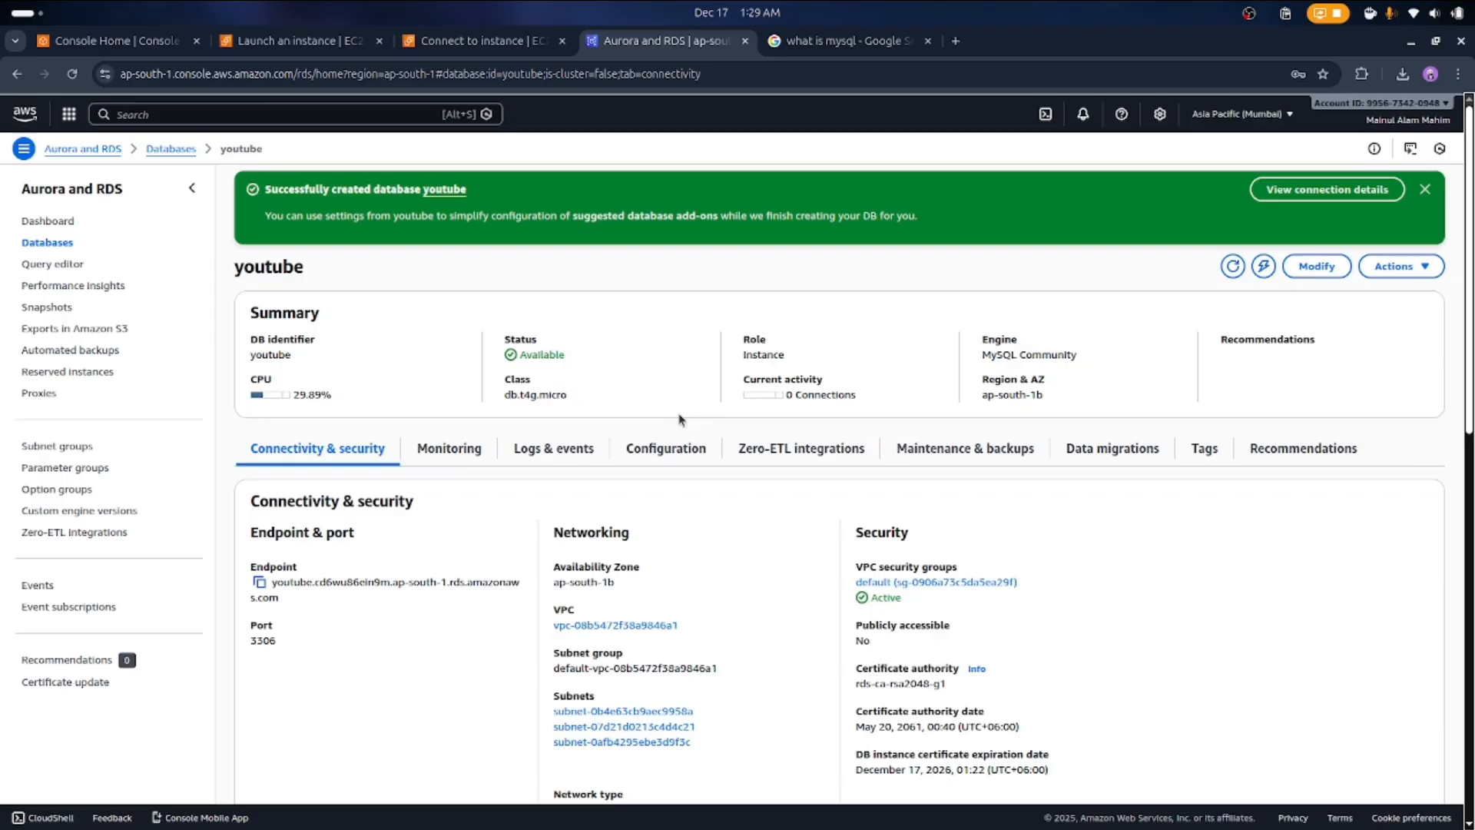
{"action": "scroll", "coordinate": [679, 419], "scroll_direction": "down", "scroll_amount": 10}
{"action": "scroll", "coordinate": [679, 405], "scroll_direction": "up", "scroll_amount": 6}
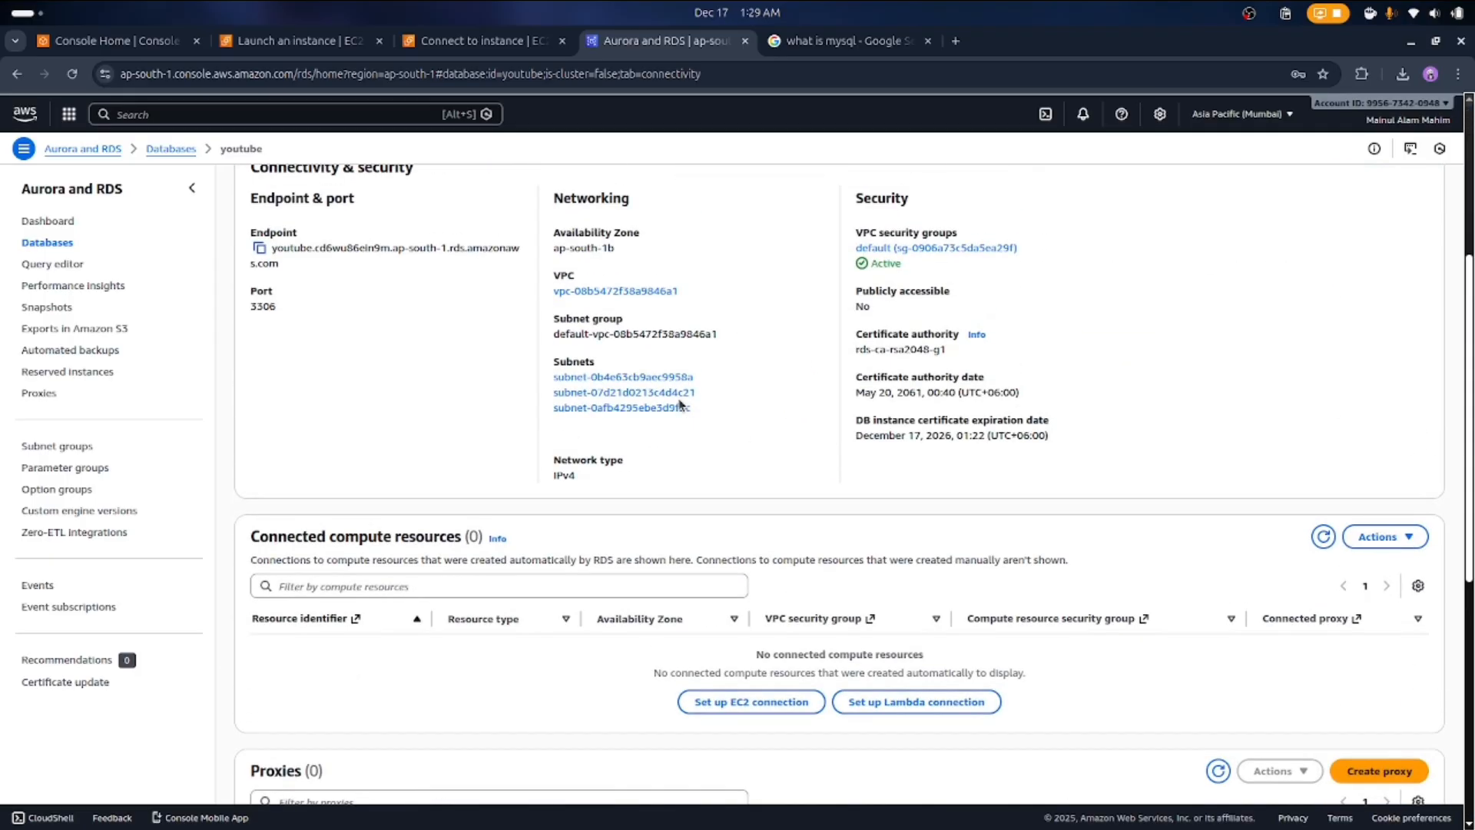
{"action": "scroll", "coordinate": [679, 405], "scroll_direction": "up", "scroll_amount": 1}
{"action": "scroll", "coordinate": [679, 404], "scroll_direction": "down", "scroll_amount": 1}
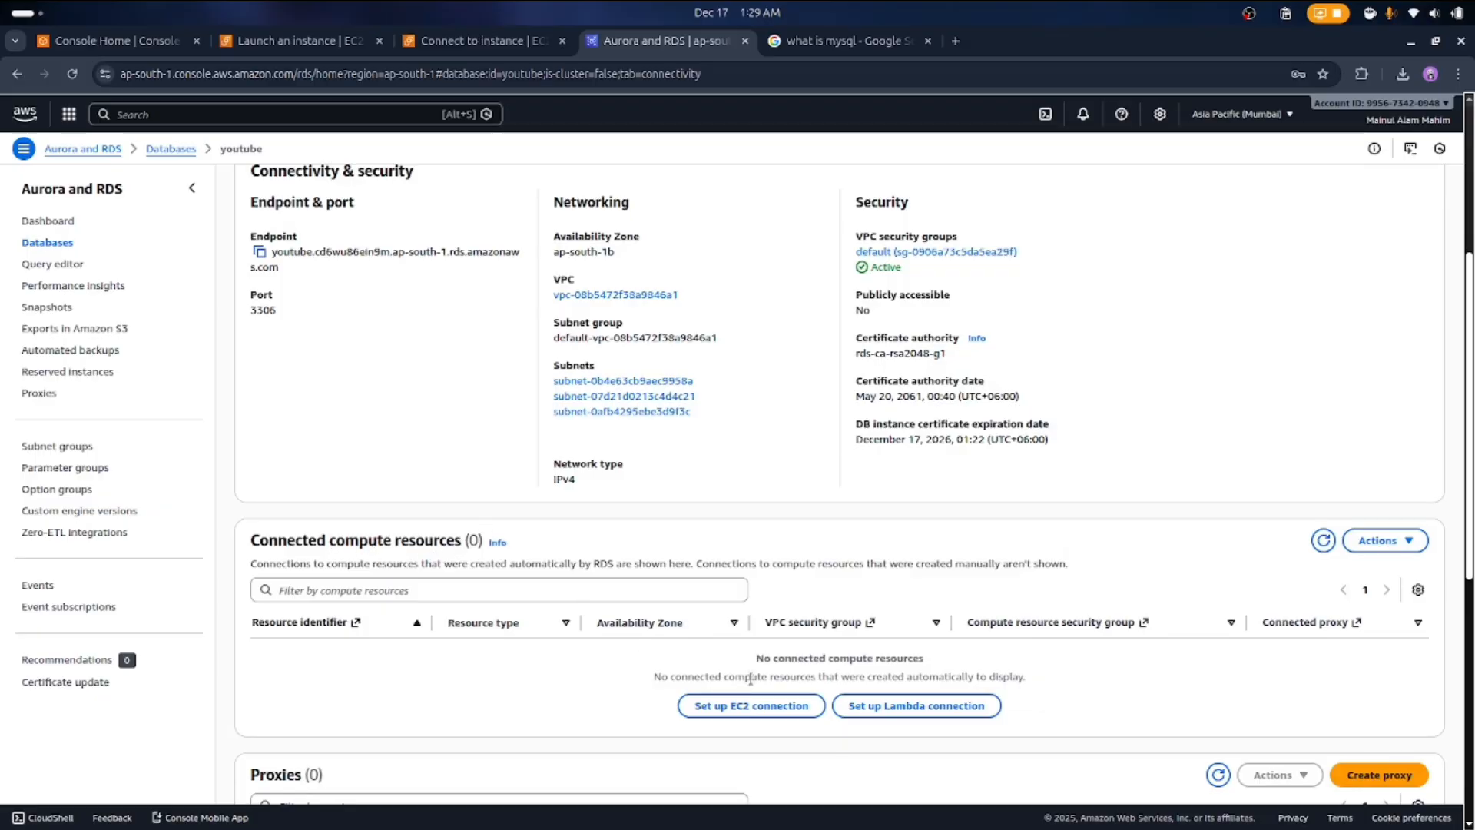
{"action": "left_click", "coordinate": [741, 705]}
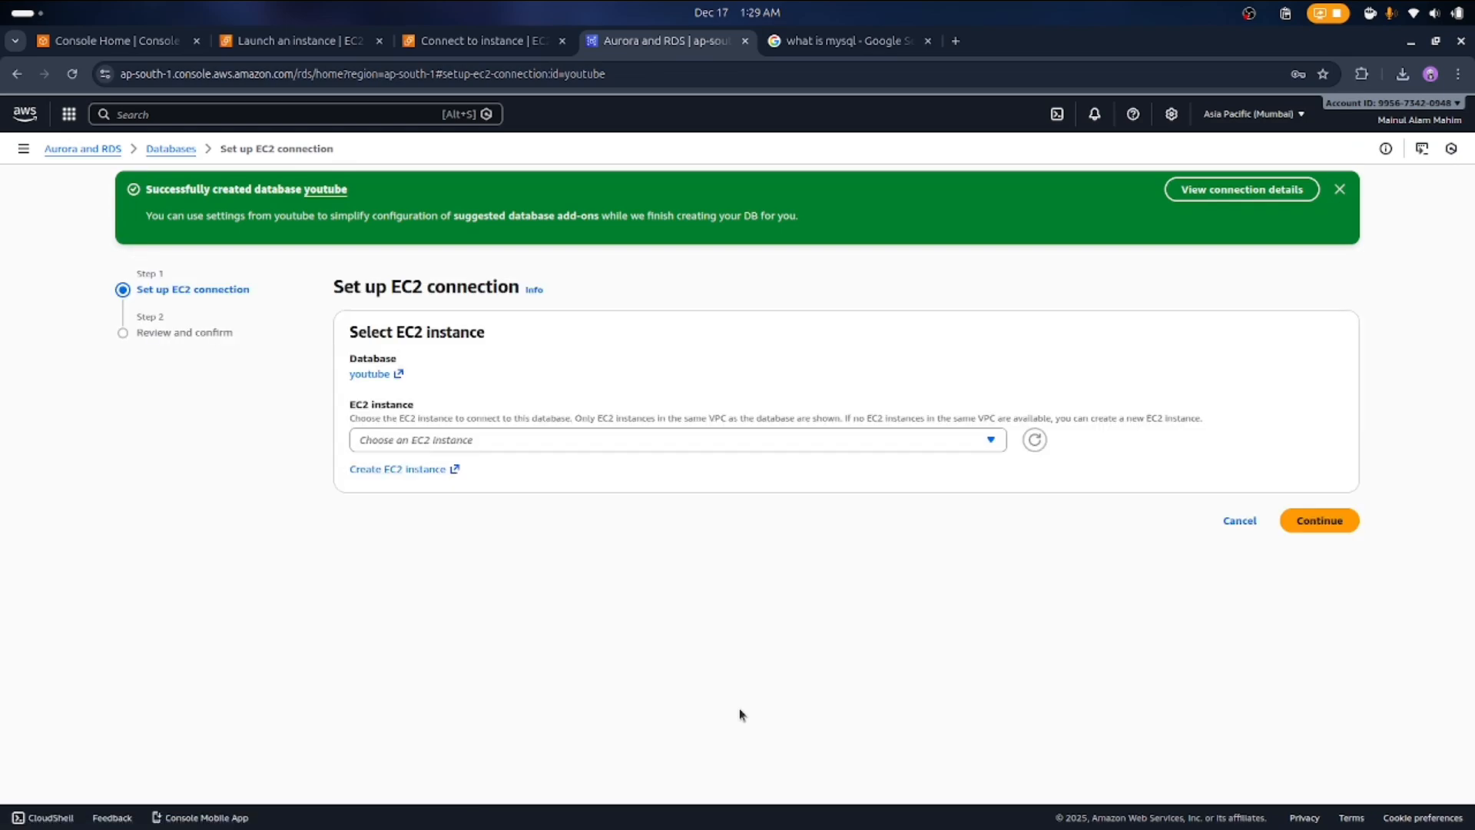
{"action": "left_click", "coordinate": [985, 445]}
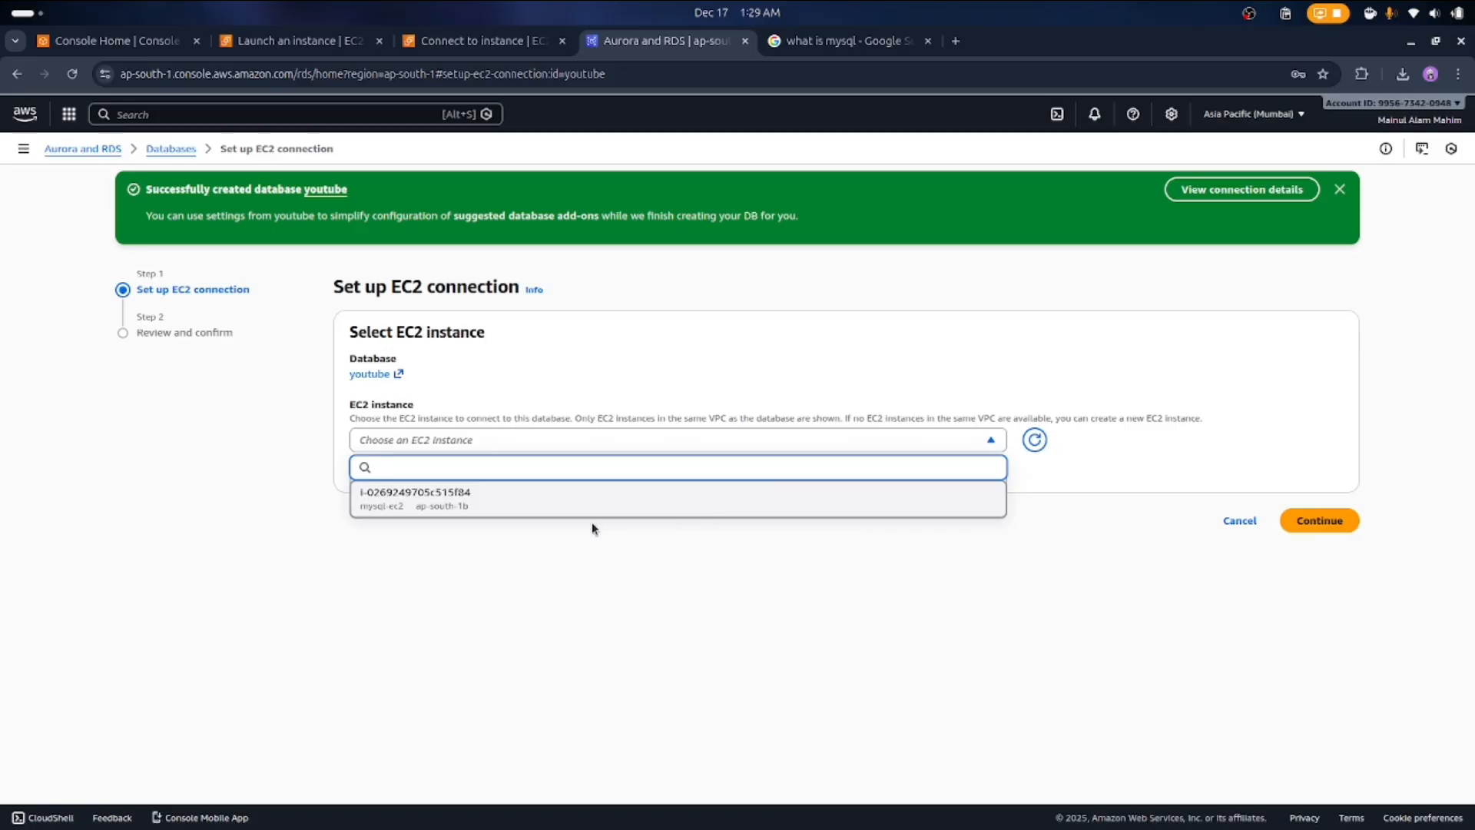
{"action": "left_click", "coordinate": [542, 512]}
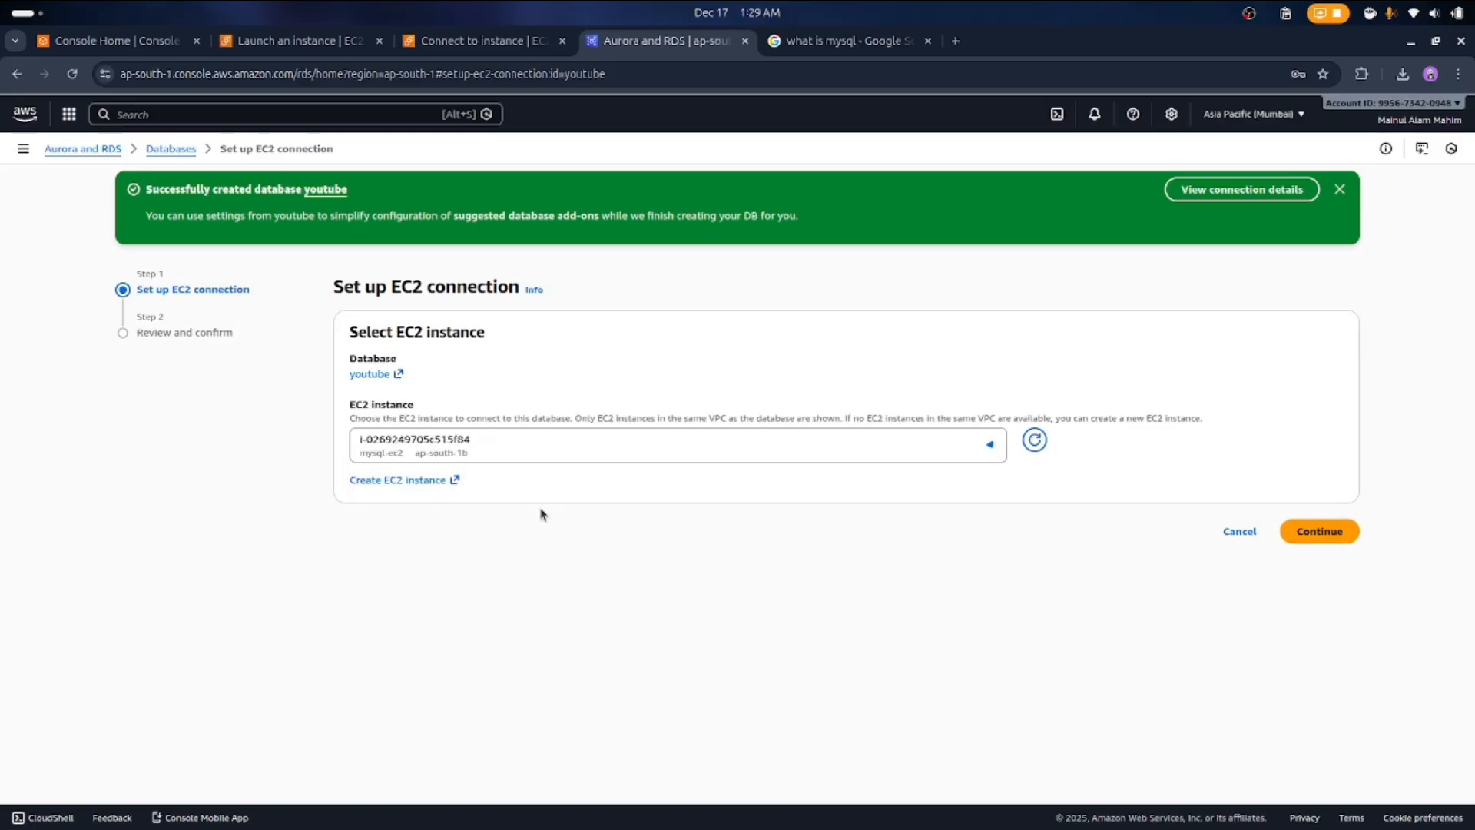
Continue to the connection summary, review the security group changes and set up the connection
{"action": "left_click", "coordinate": [1317, 542]}
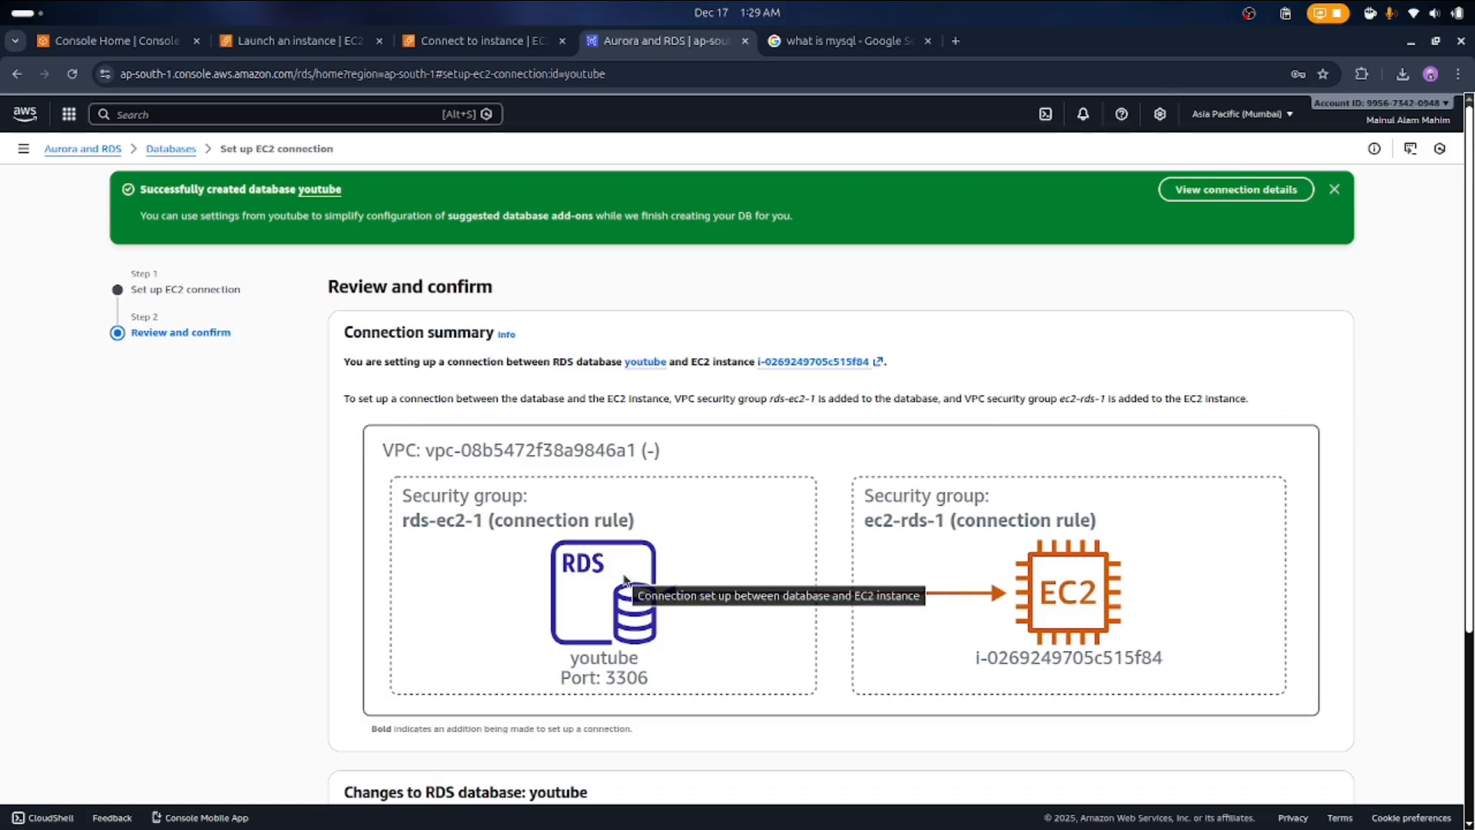
{"action": "scroll", "coordinate": [625, 578], "scroll_direction": "down", "scroll_amount": 3}
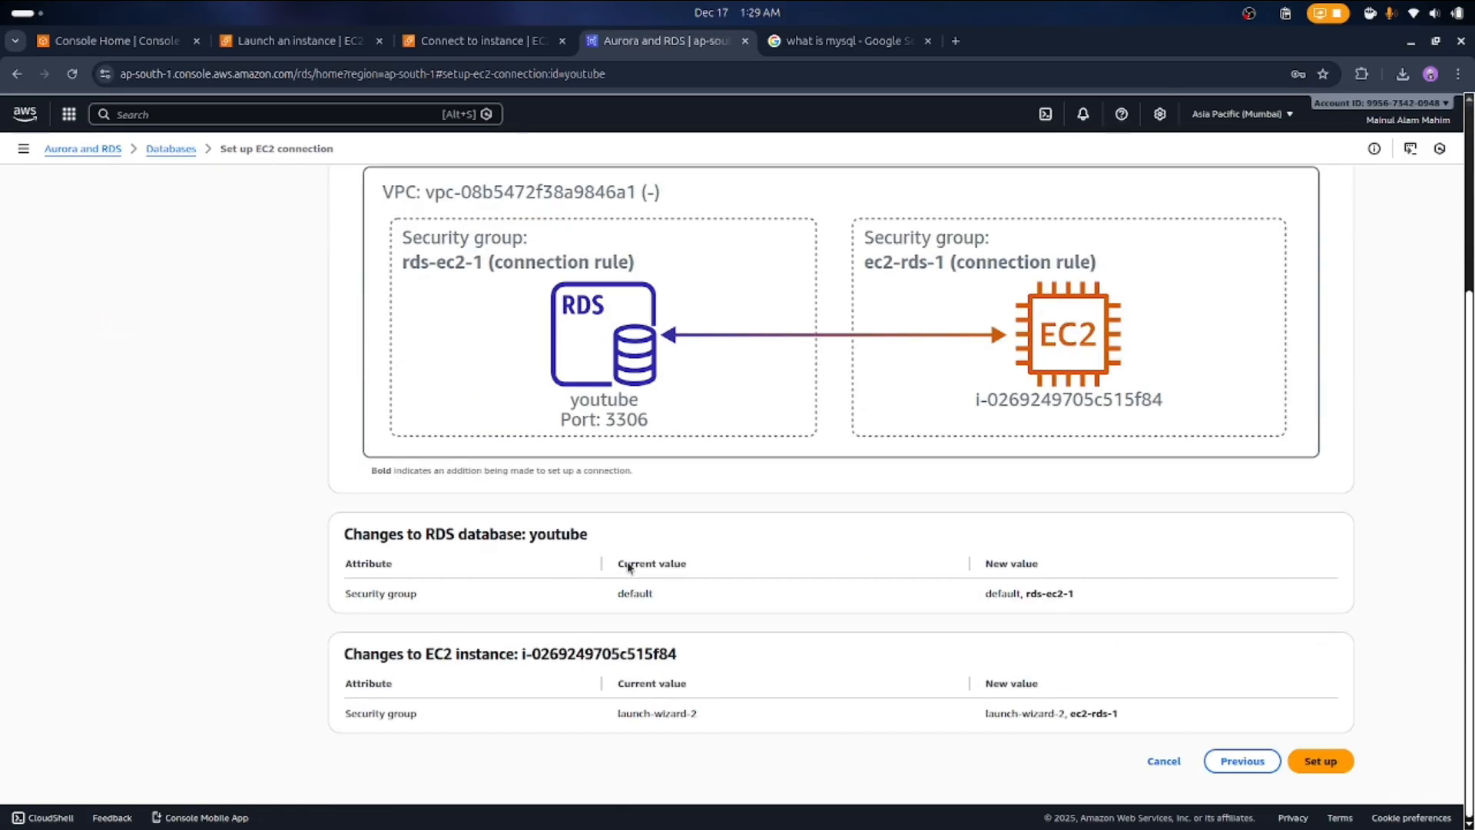
{"action": "left_click", "coordinate": [1338, 763]}
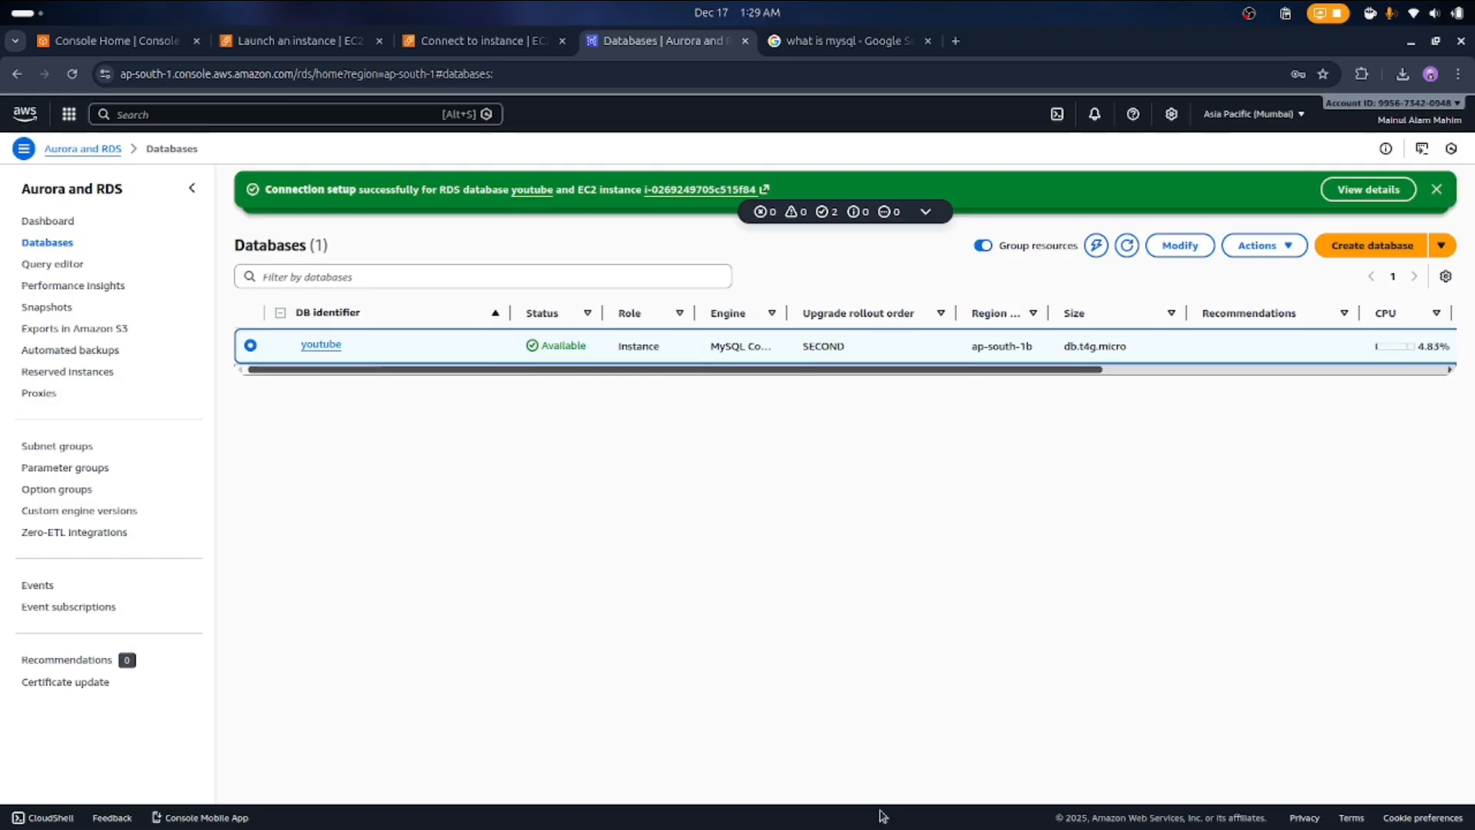
Switch to the terminal, rerun the previous mysql connection command and enter the database password
{"action": "mouse_move", "coordinate": [883, 819]}
{"action": "left_click", "coordinate": [838, 803]}
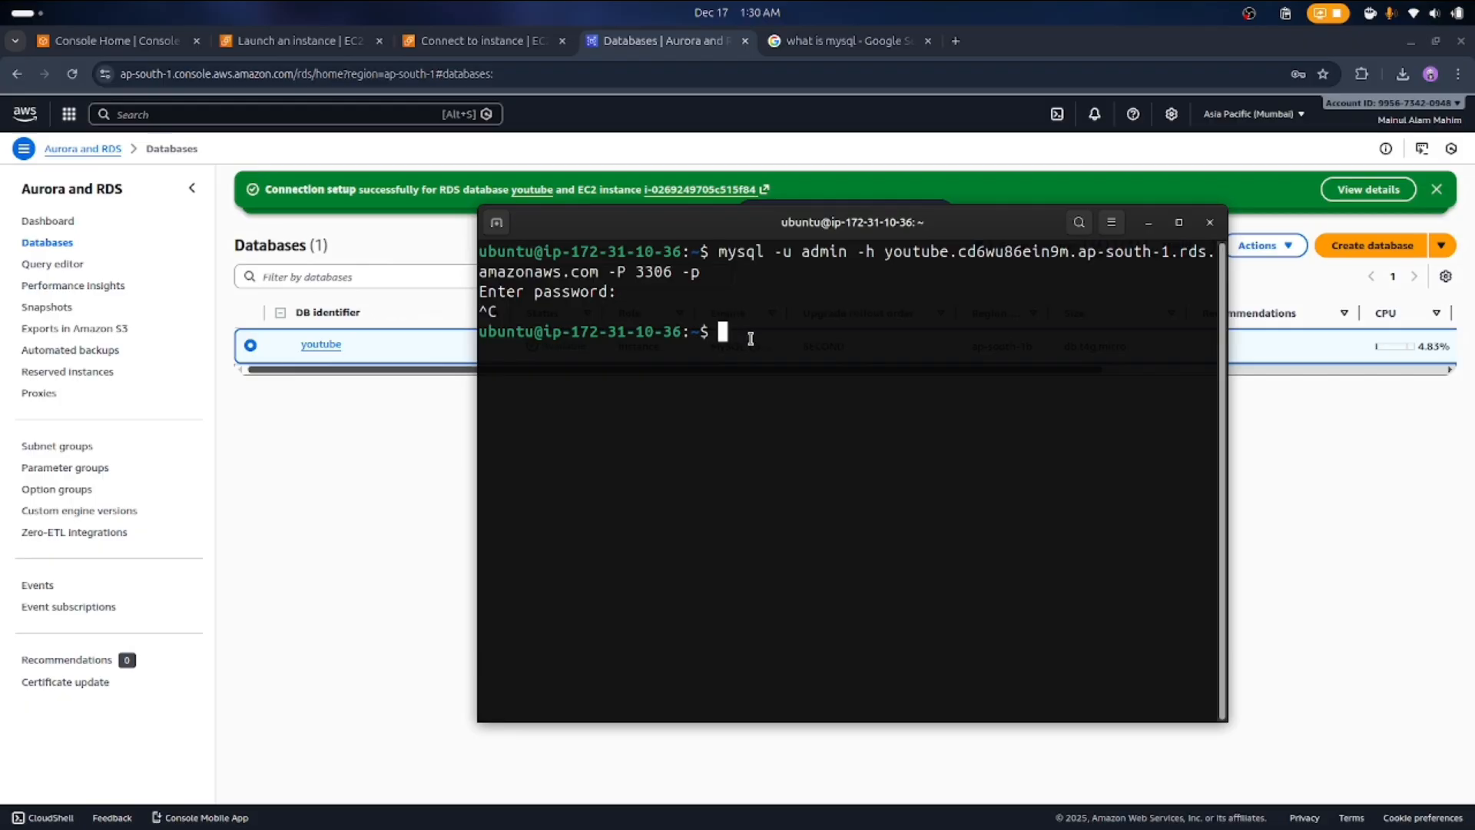
{"action": "key", "text": "Up"}
{"action": "key", "text": "Return"}
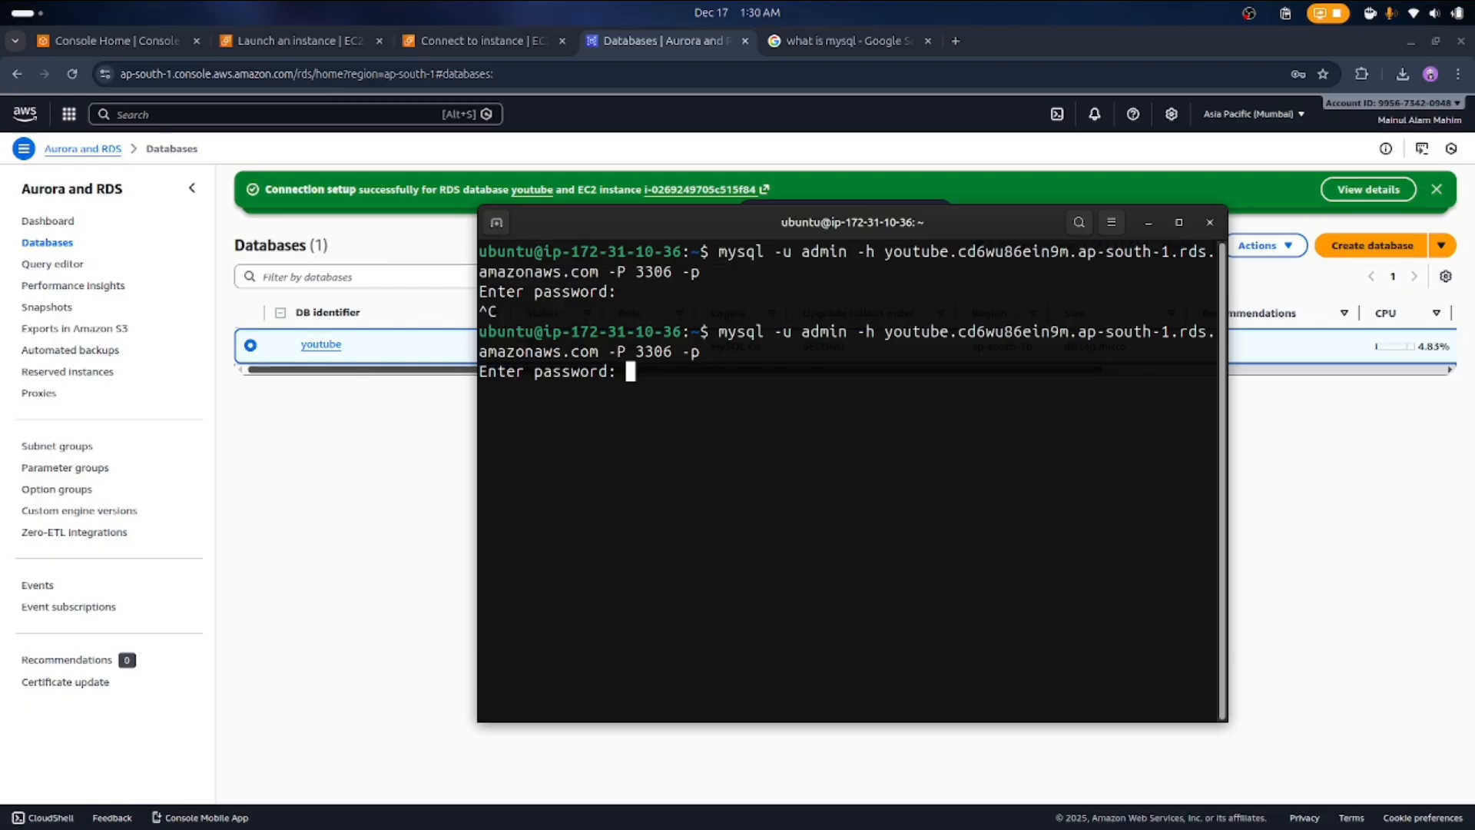
{"action": "key", "text": "Return"}
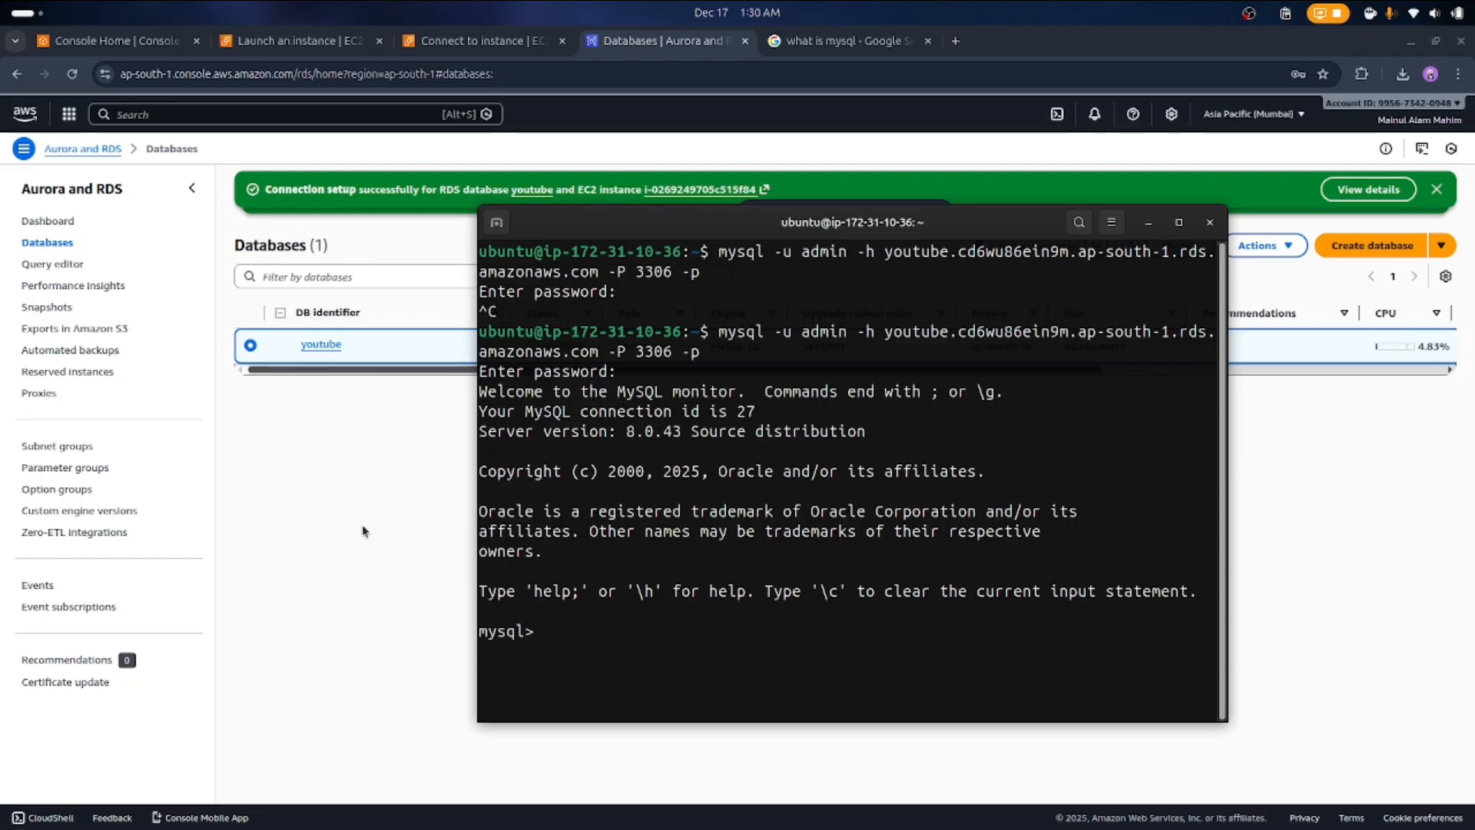
Return to the browser and open the list of IAM roles from the AWS Console Home
{"action": "left_click", "coordinate": [347, 567]}
{"action": "left_click", "coordinate": [140, 48]}
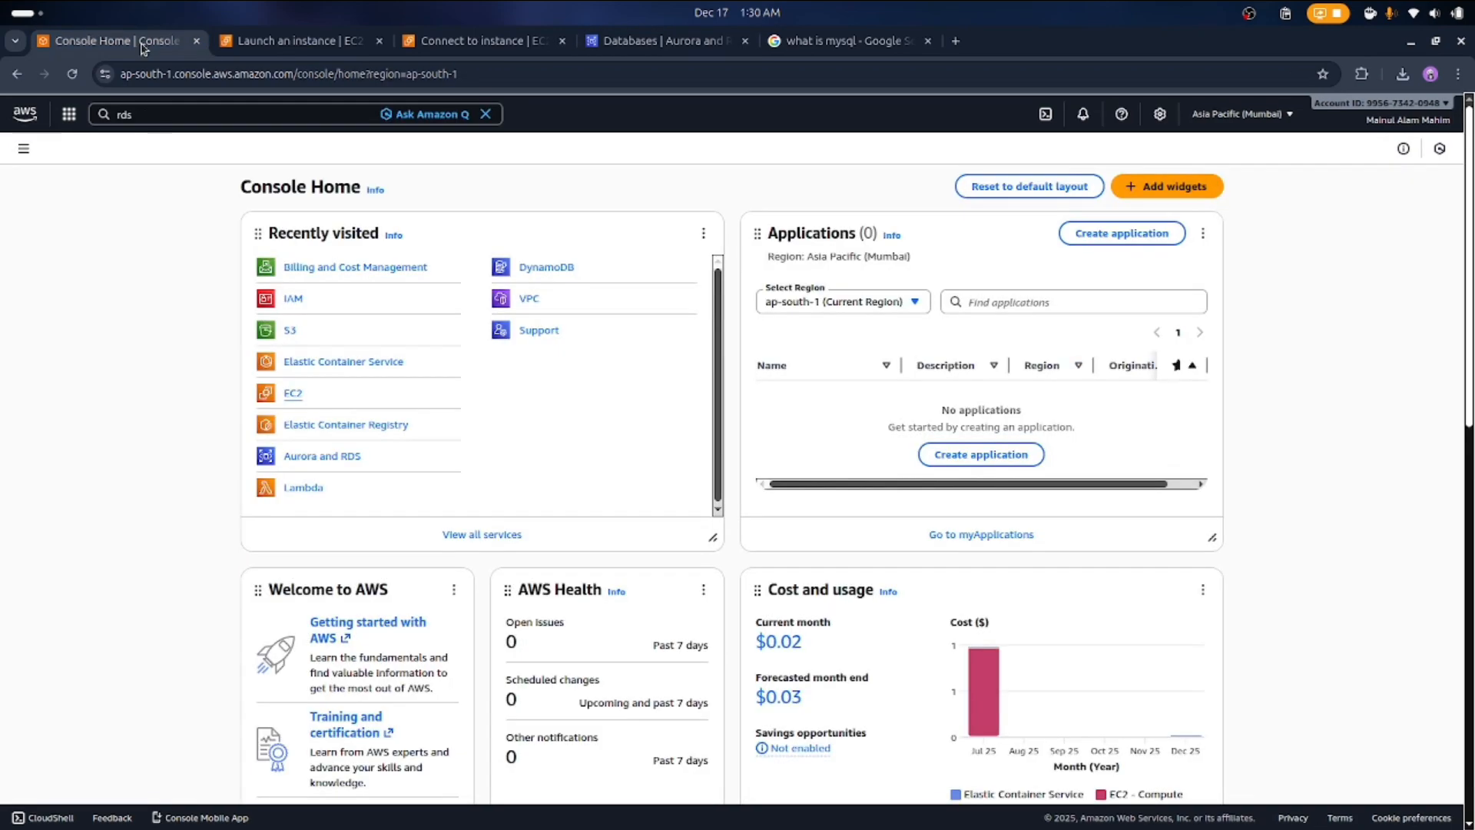
{"action": "left_click", "coordinate": [292, 298]}
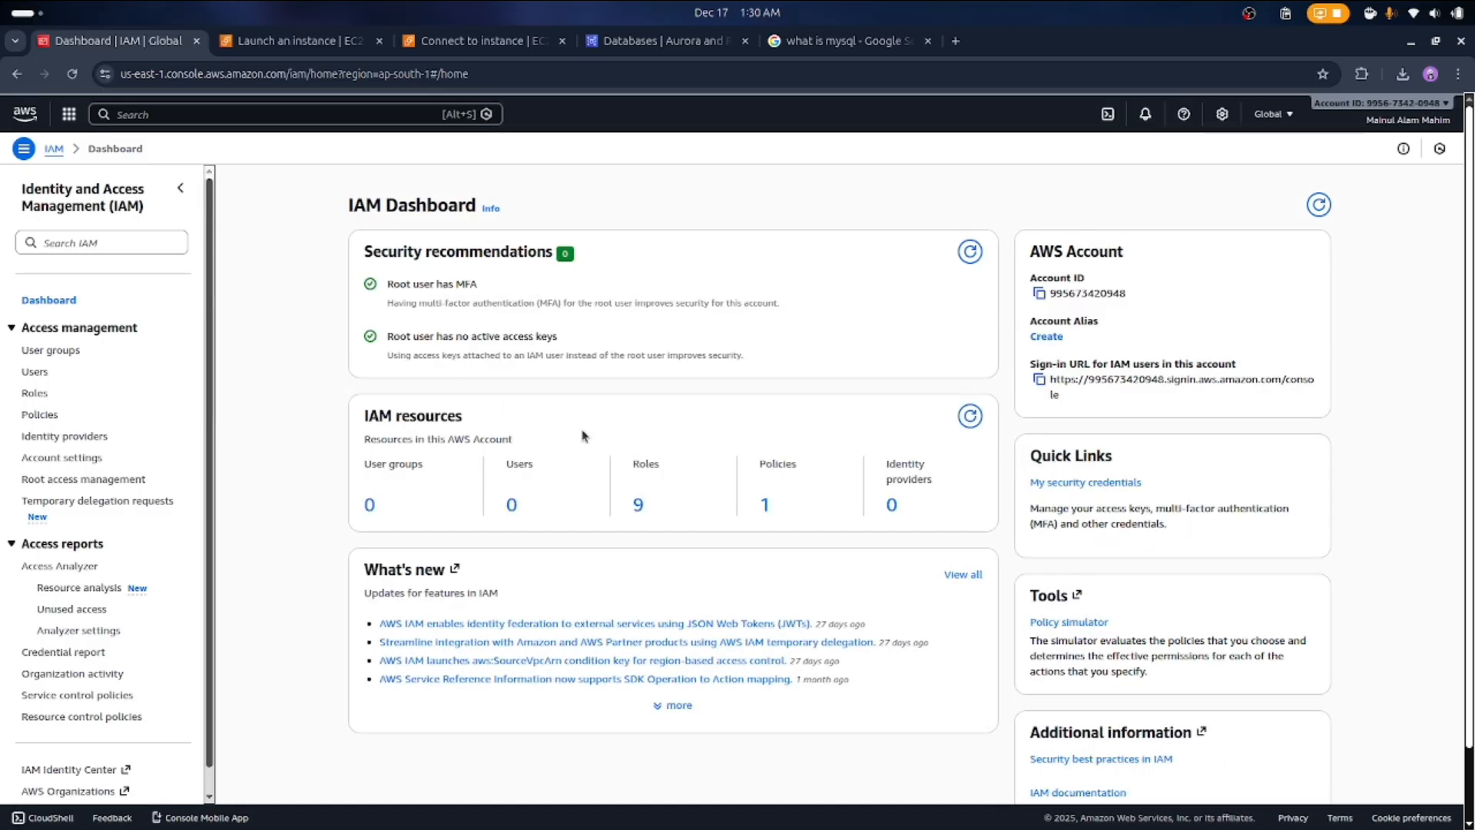
{"action": "left_click", "coordinate": [647, 510]}
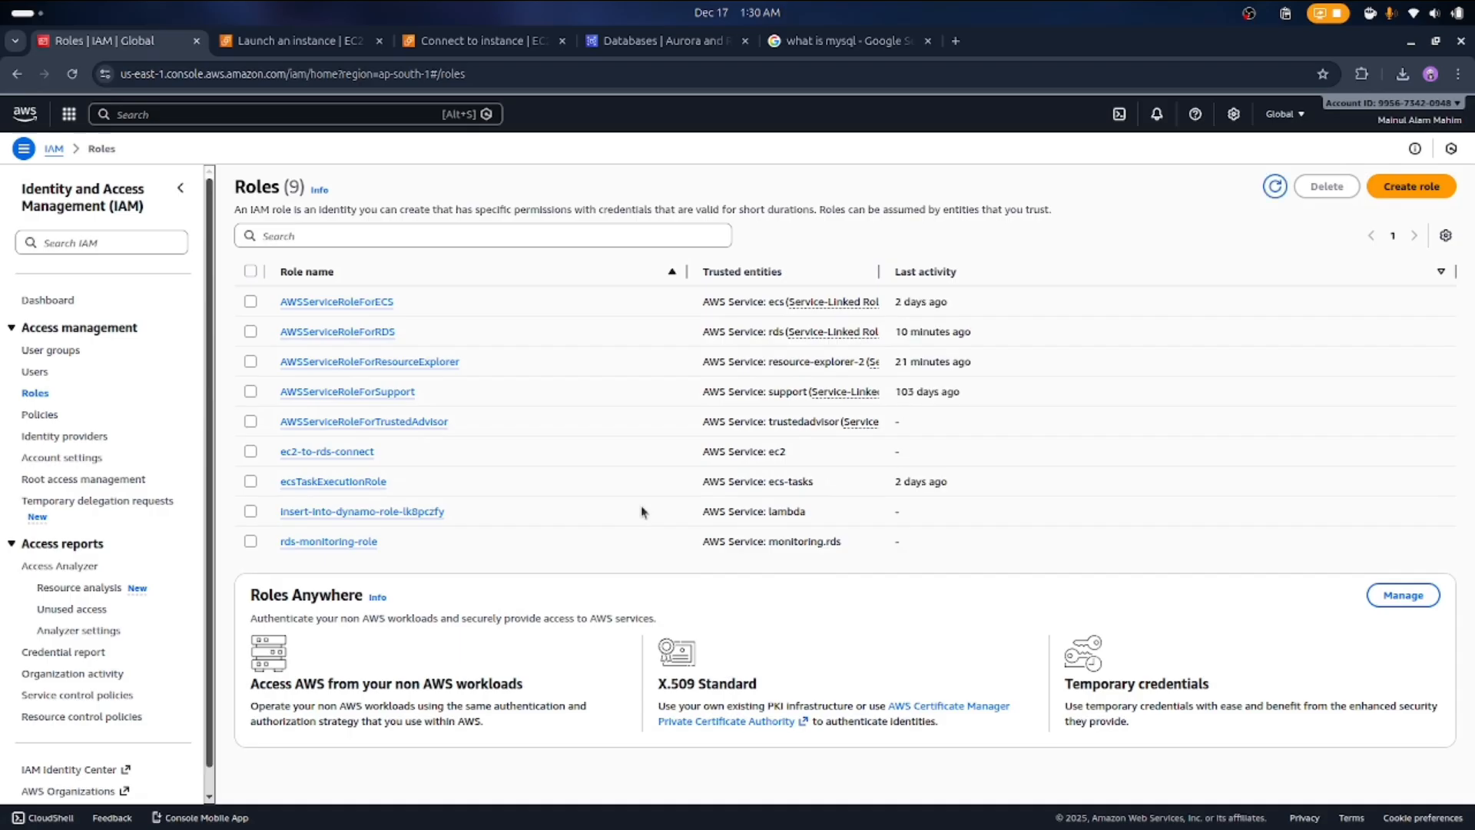
Start creating a role for an AWS service with the EC2 use case and continue to its permissions
{"action": "left_click", "coordinate": [1398, 187]}
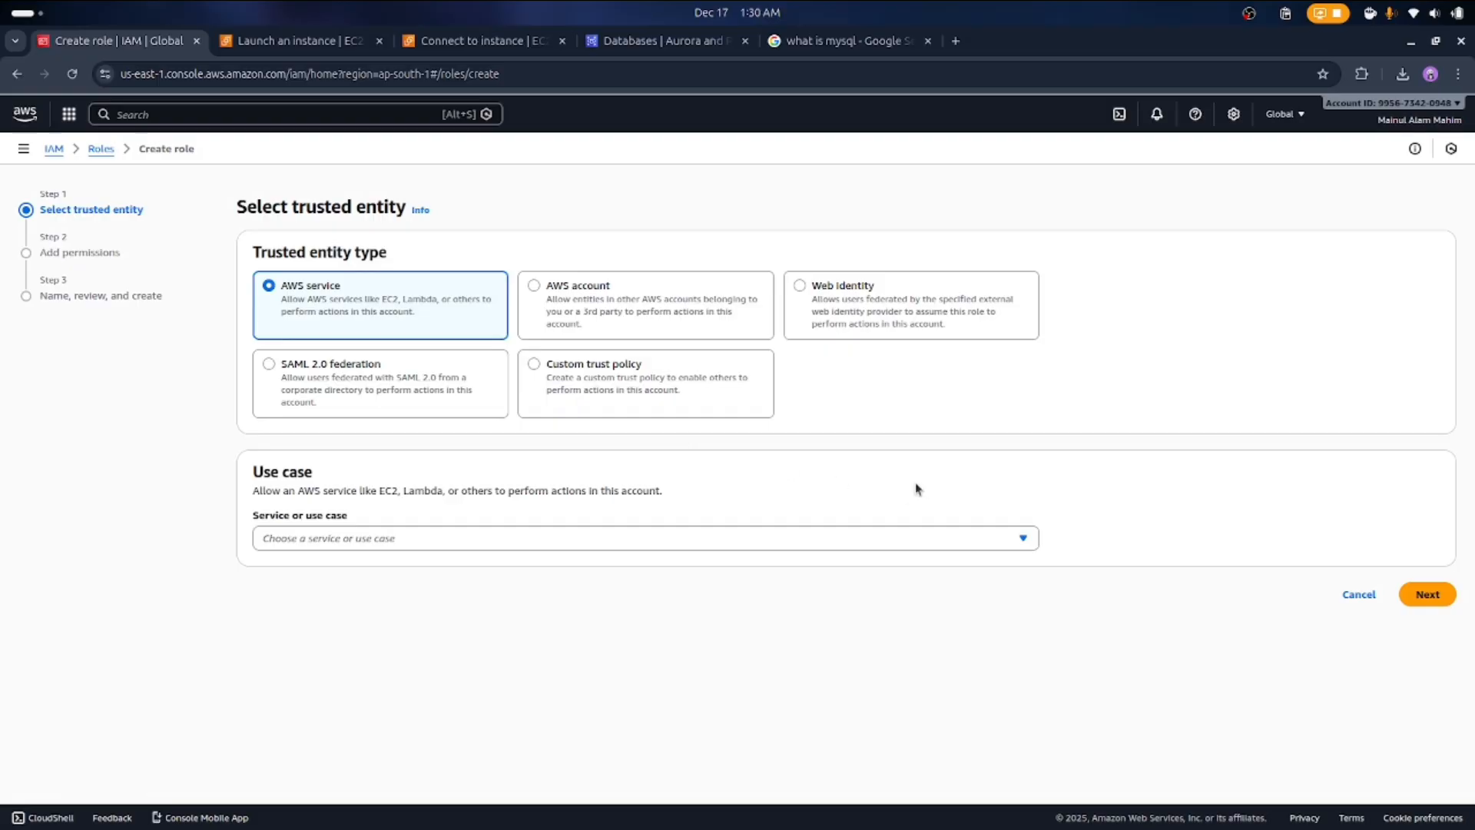
{"action": "left_click", "coordinate": [988, 541]}
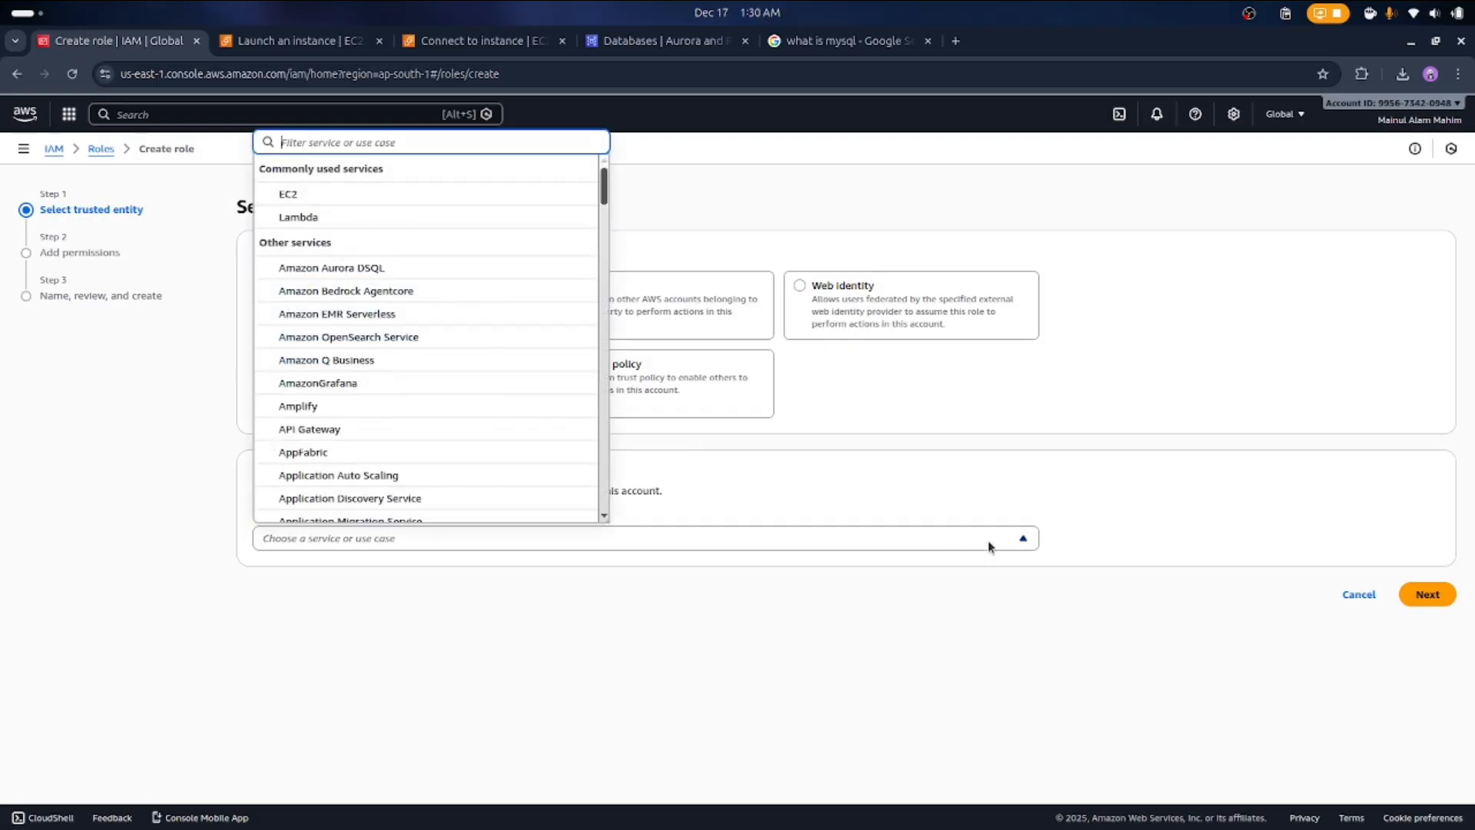
{"action": "left_click", "coordinate": [289, 197]}
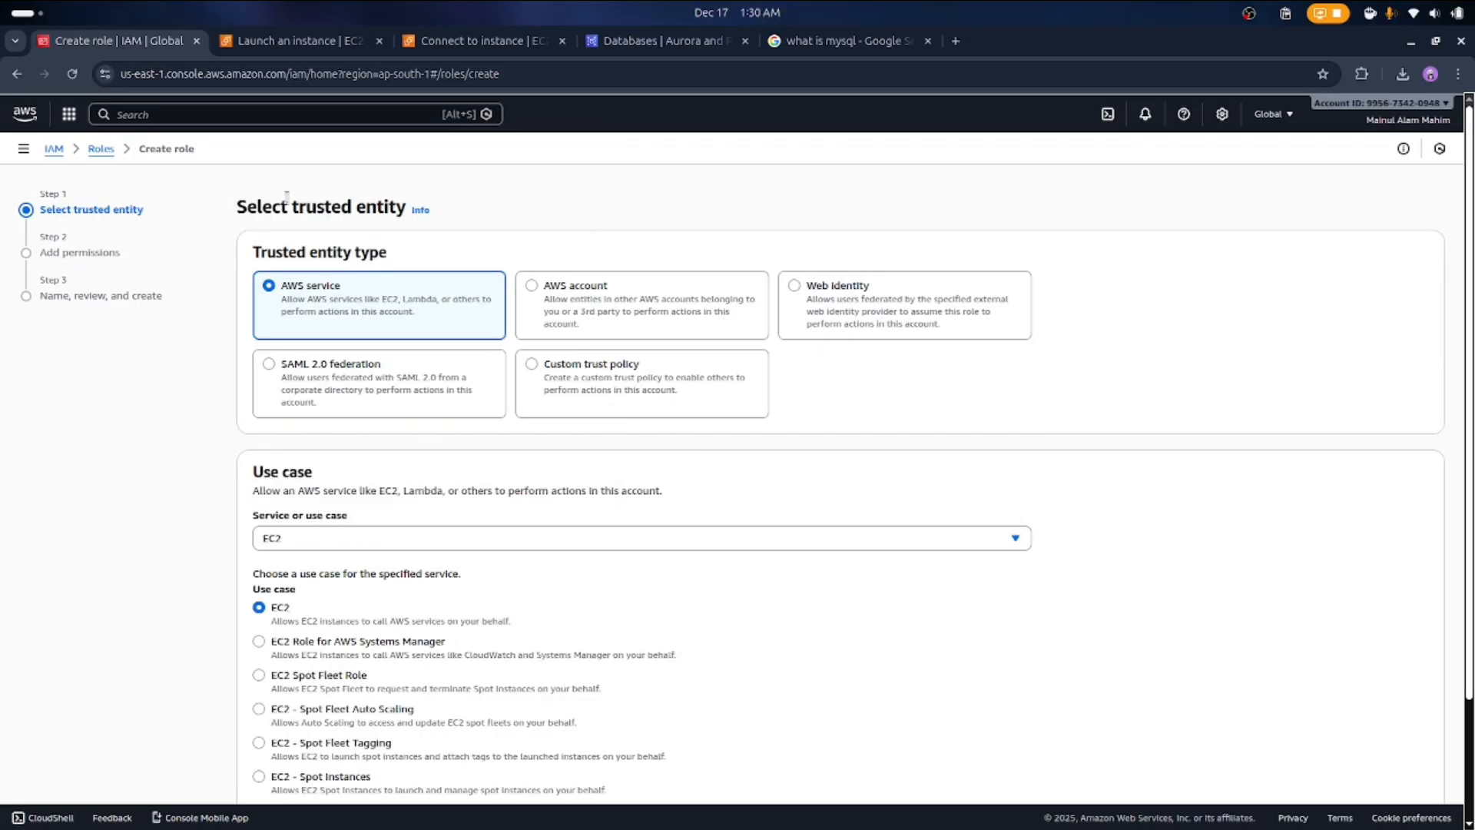
{"action": "scroll", "coordinate": [518, 504], "scroll_direction": "down", "scroll_amount": 3}
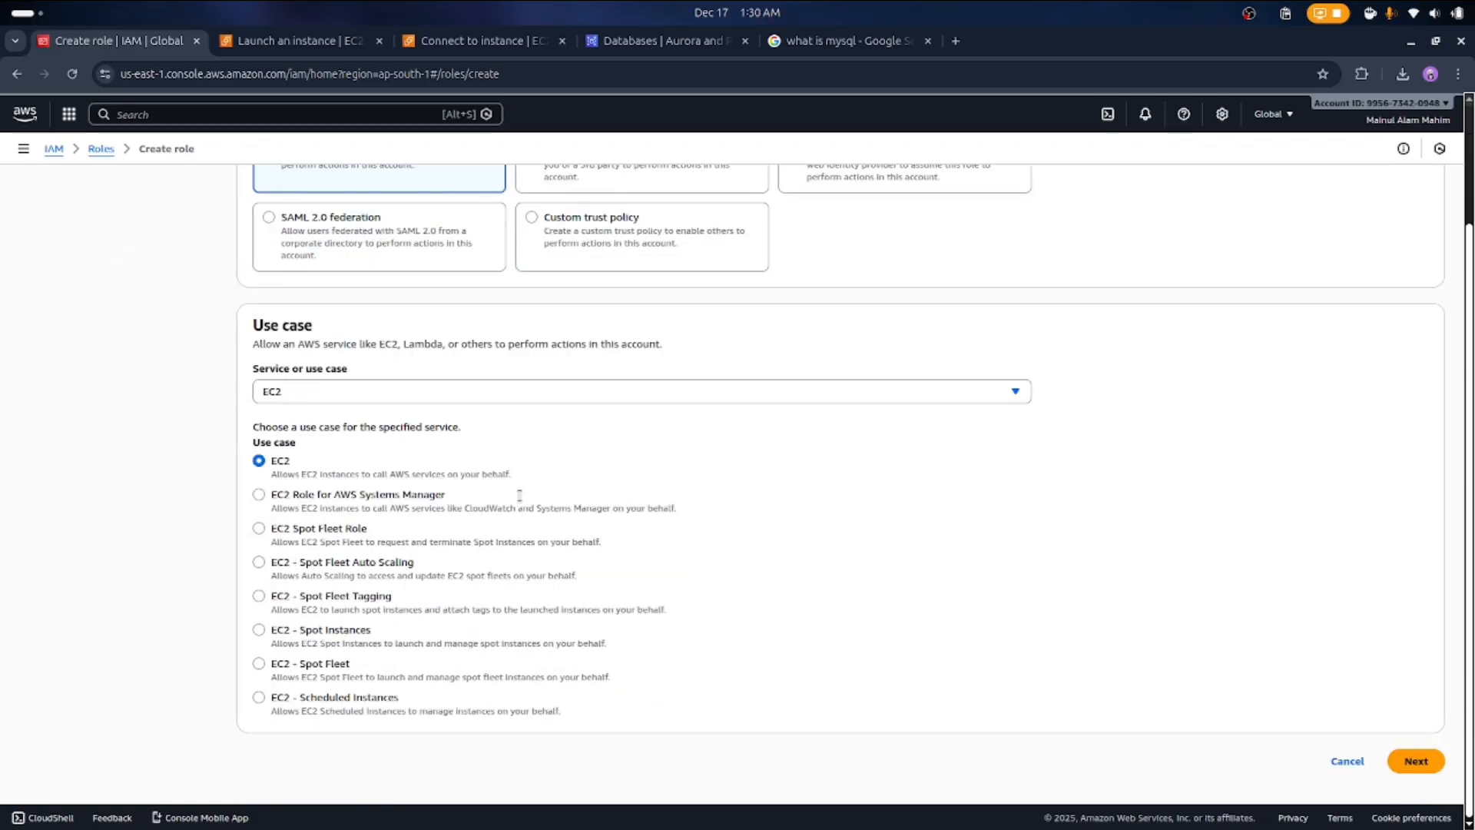
{"action": "left_click", "coordinate": [1423, 759]}
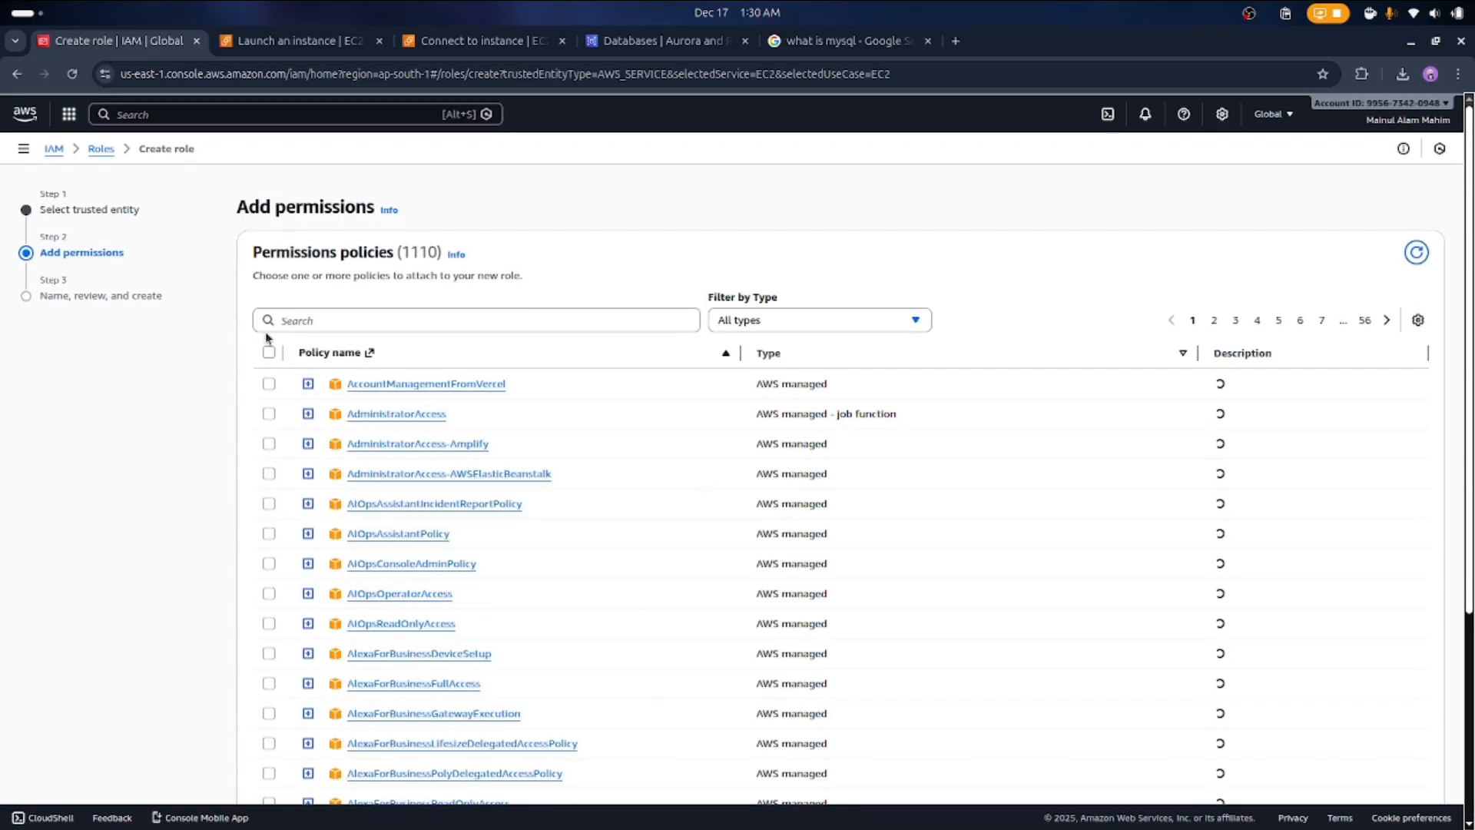
Filter the permissions policies by rds and select AmazonRDSFullAccess and AmazonRDSDataFullAccess
{"action": "left_click", "coordinate": [285, 321]}
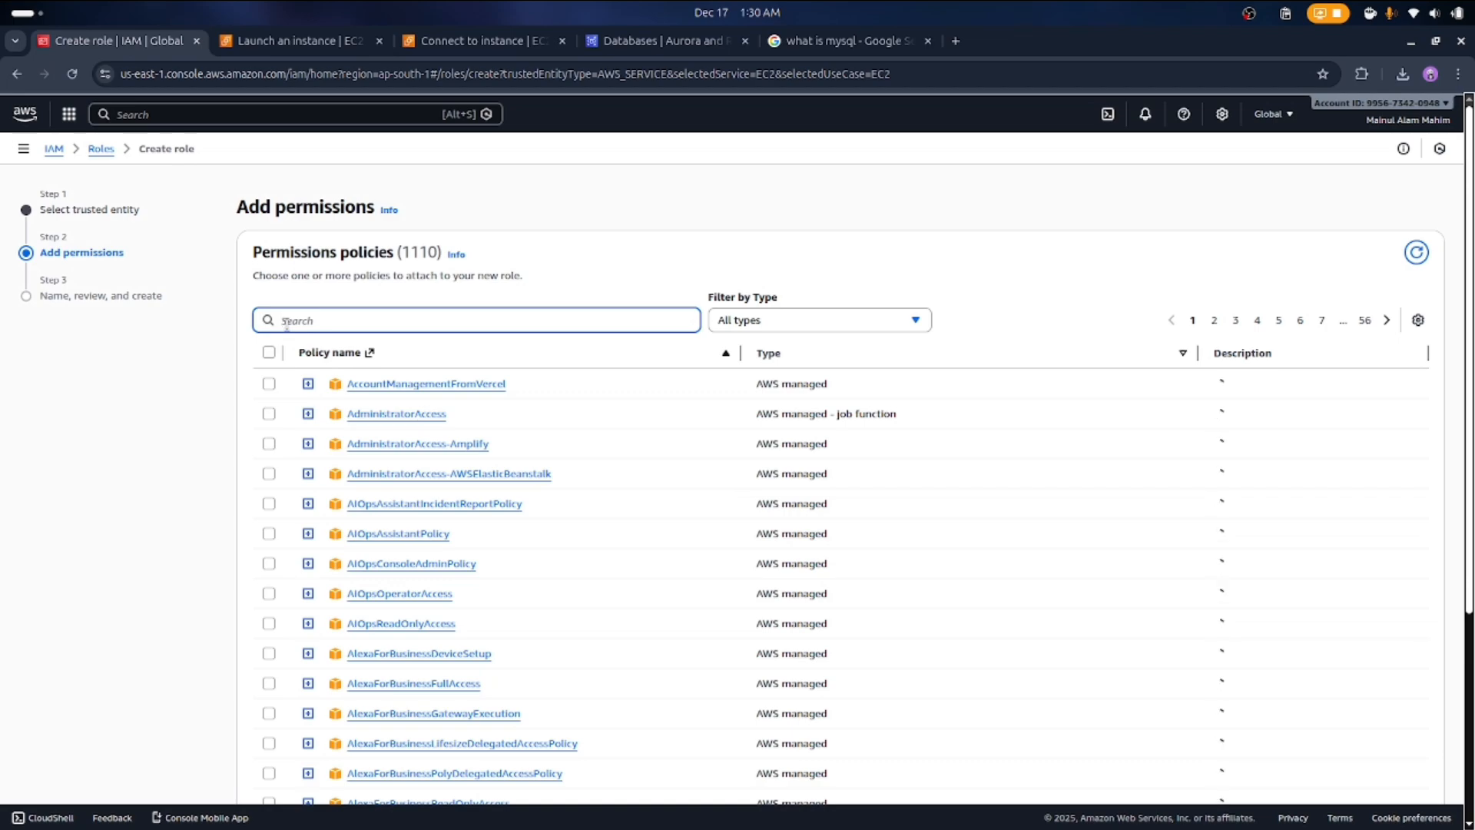
{"action": "type", "text": "rds"}
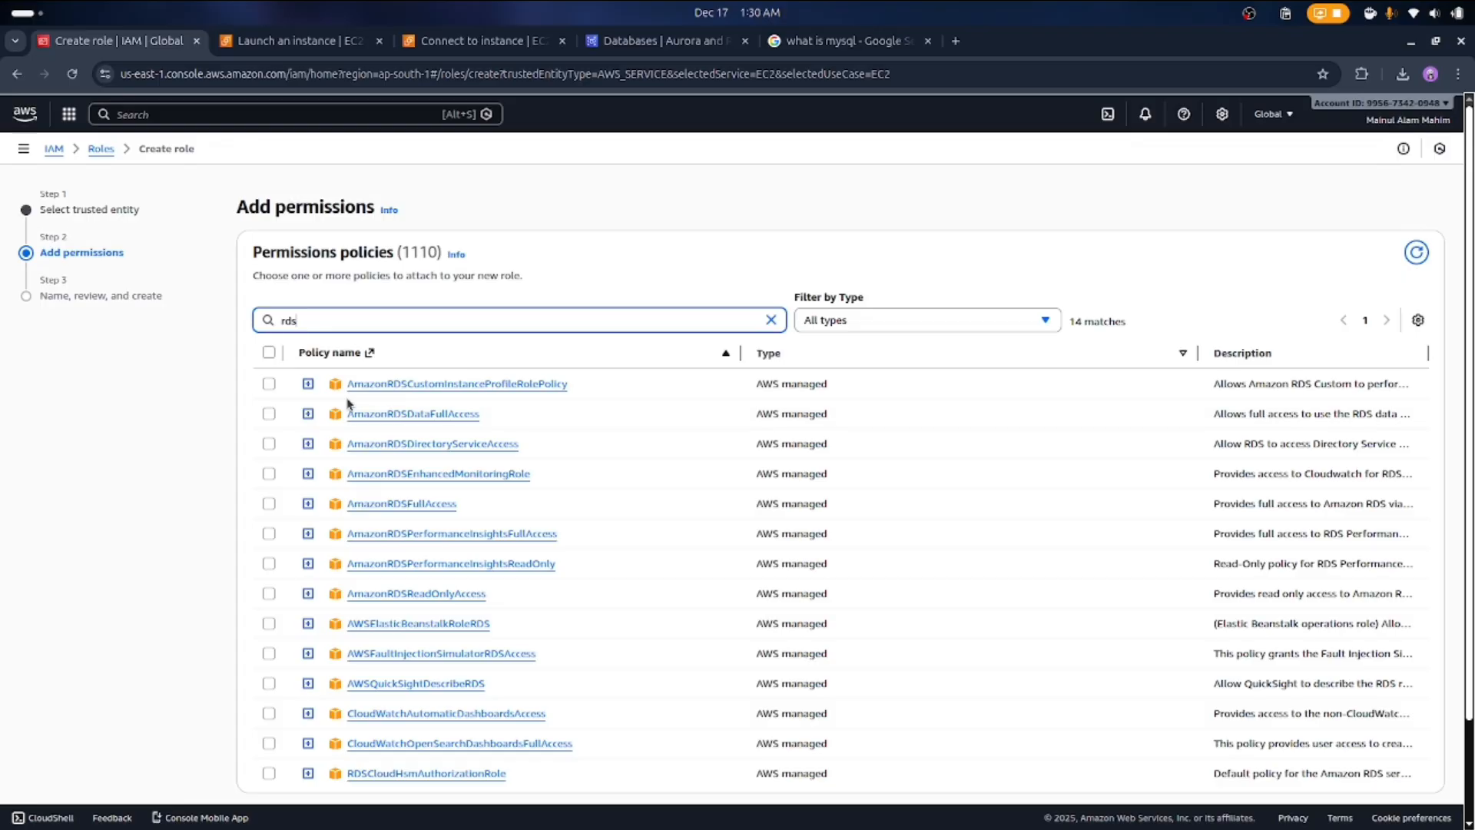
{"action": "left_click", "coordinate": [270, 505]}
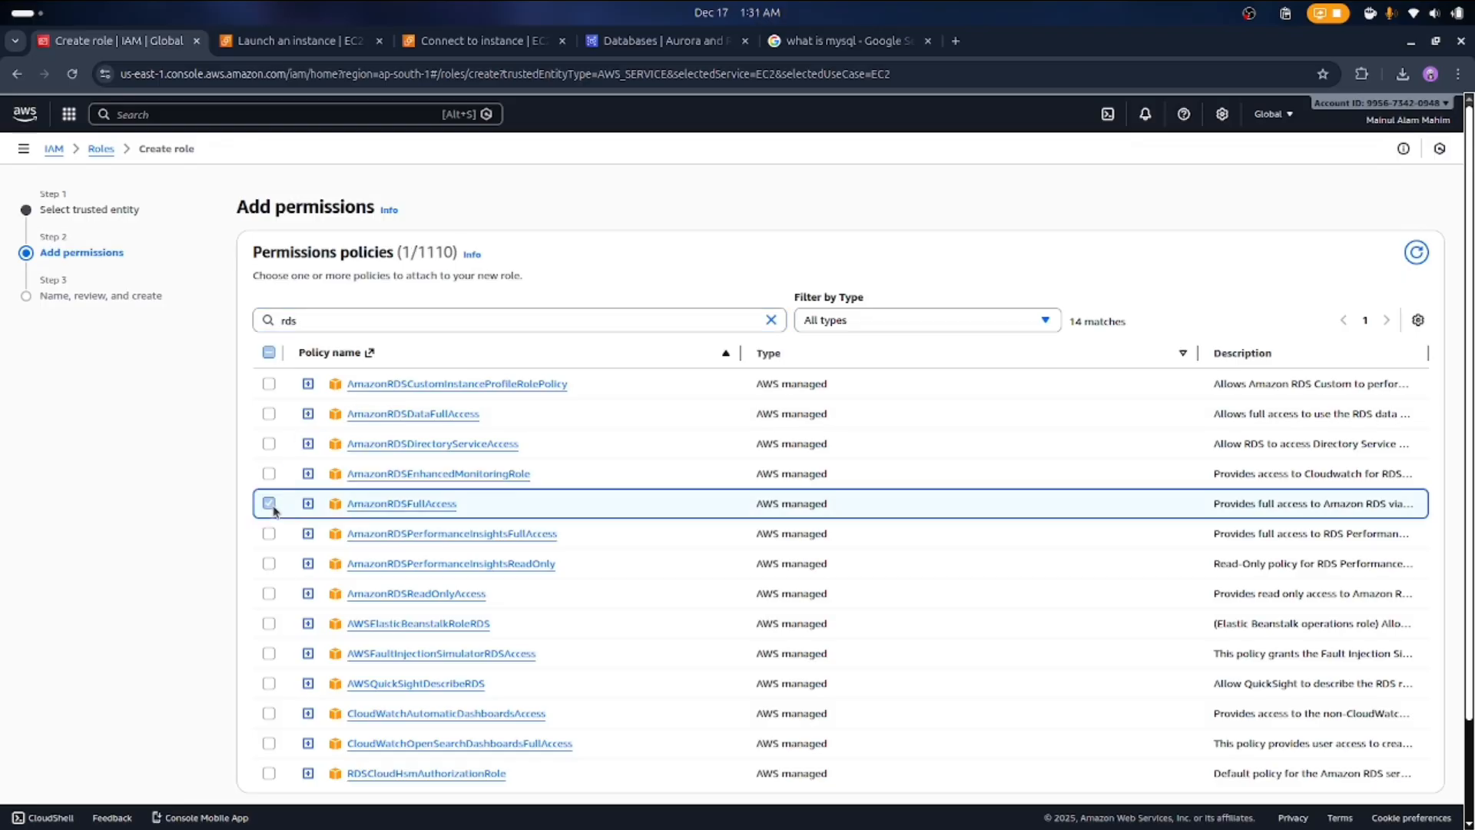
{"action": "left_click", "coordinate": [268, 415]}
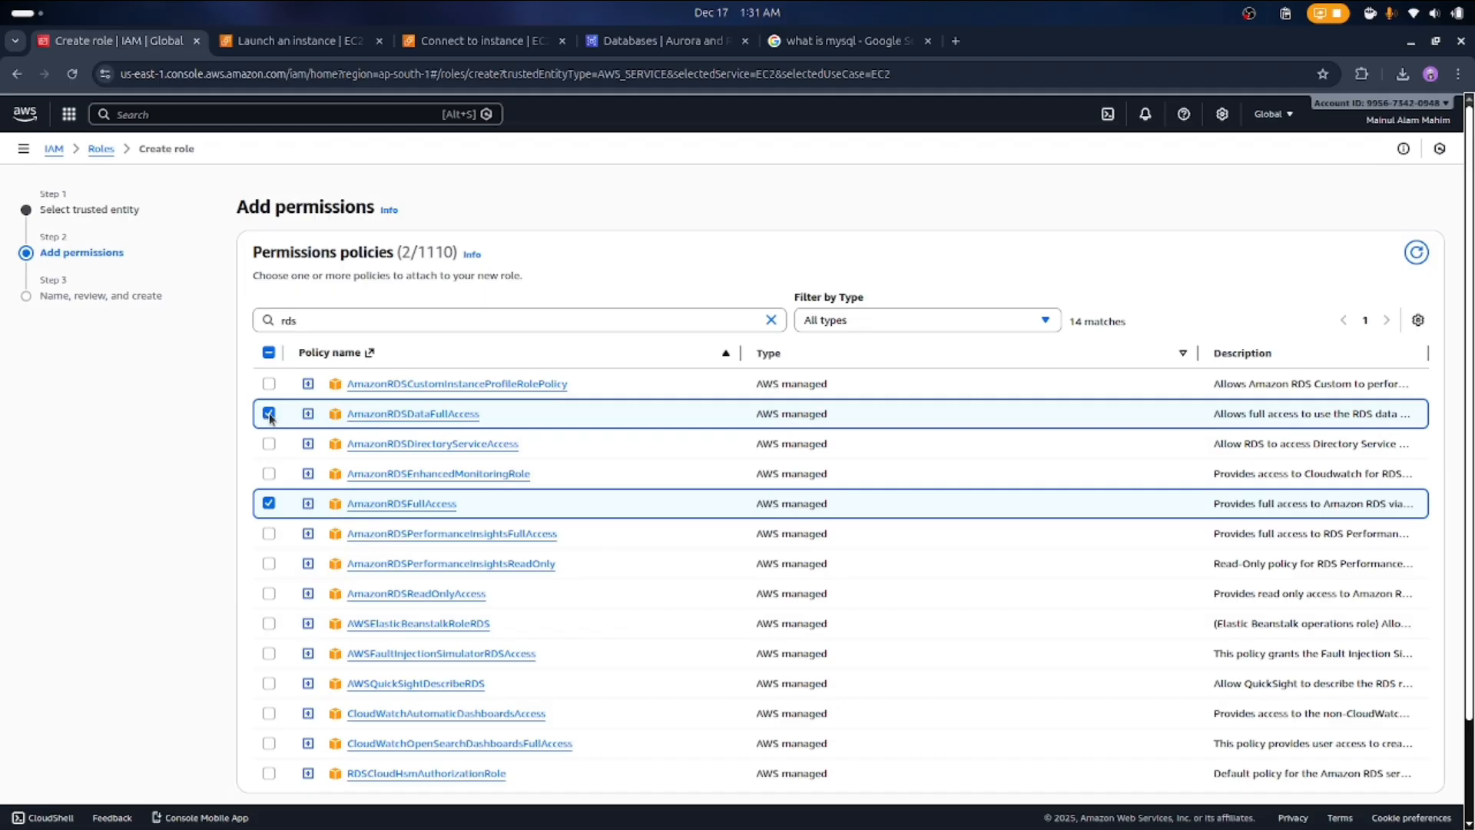
Filter the permissions policies by cloudwa, add AmazonCloudWatchRUMFullAccess to the selection and continue to the role review
{"action": "left_click", "coordinate": [325, 314]}
{"action": "key", "text": "BackSpace"}
{"action": "key", "text": "BackSpace"}
{"action": "key", "text": "BackSpace"}
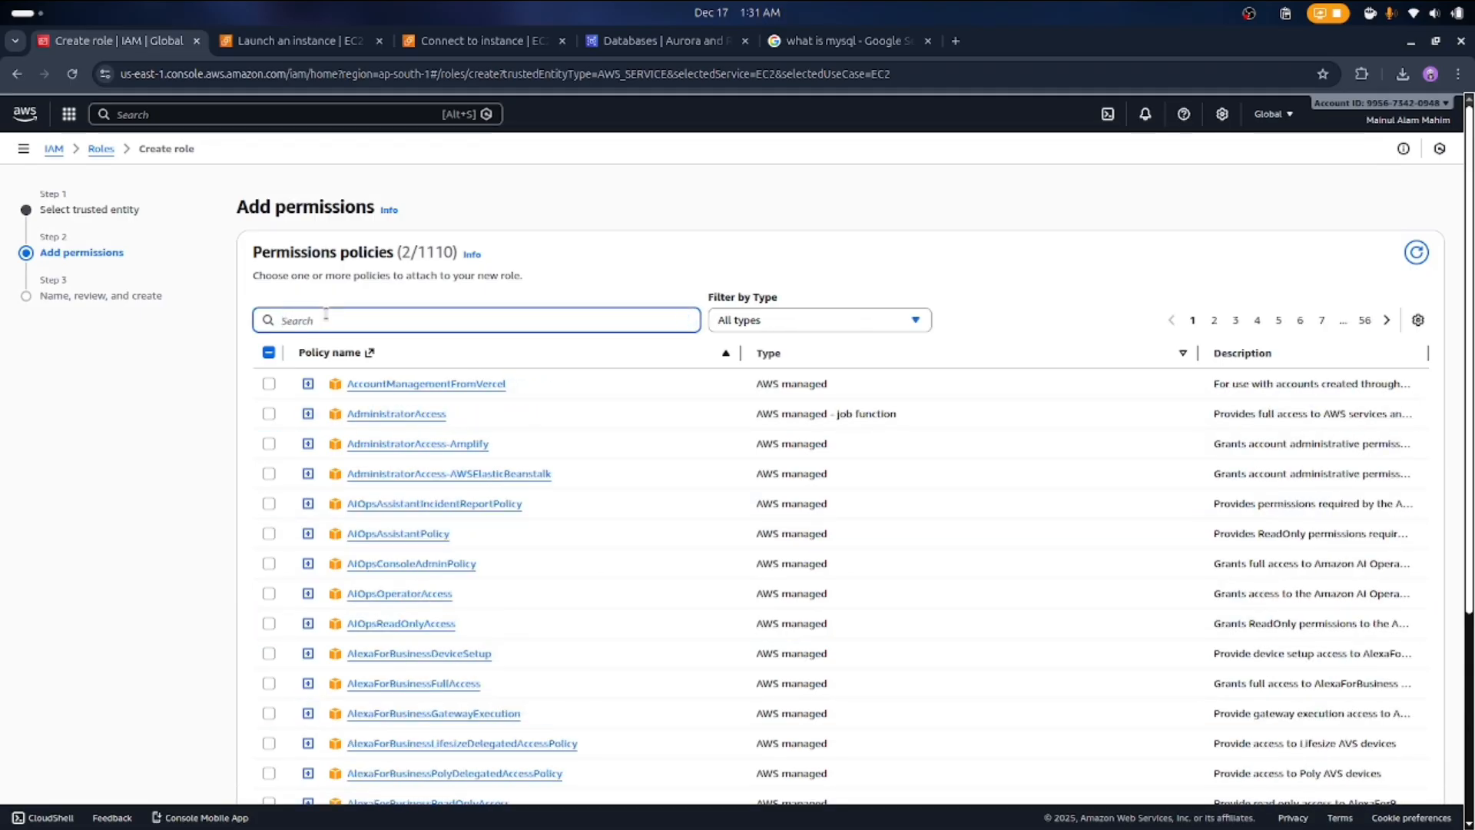
{"action": "type", "text": "clo"}
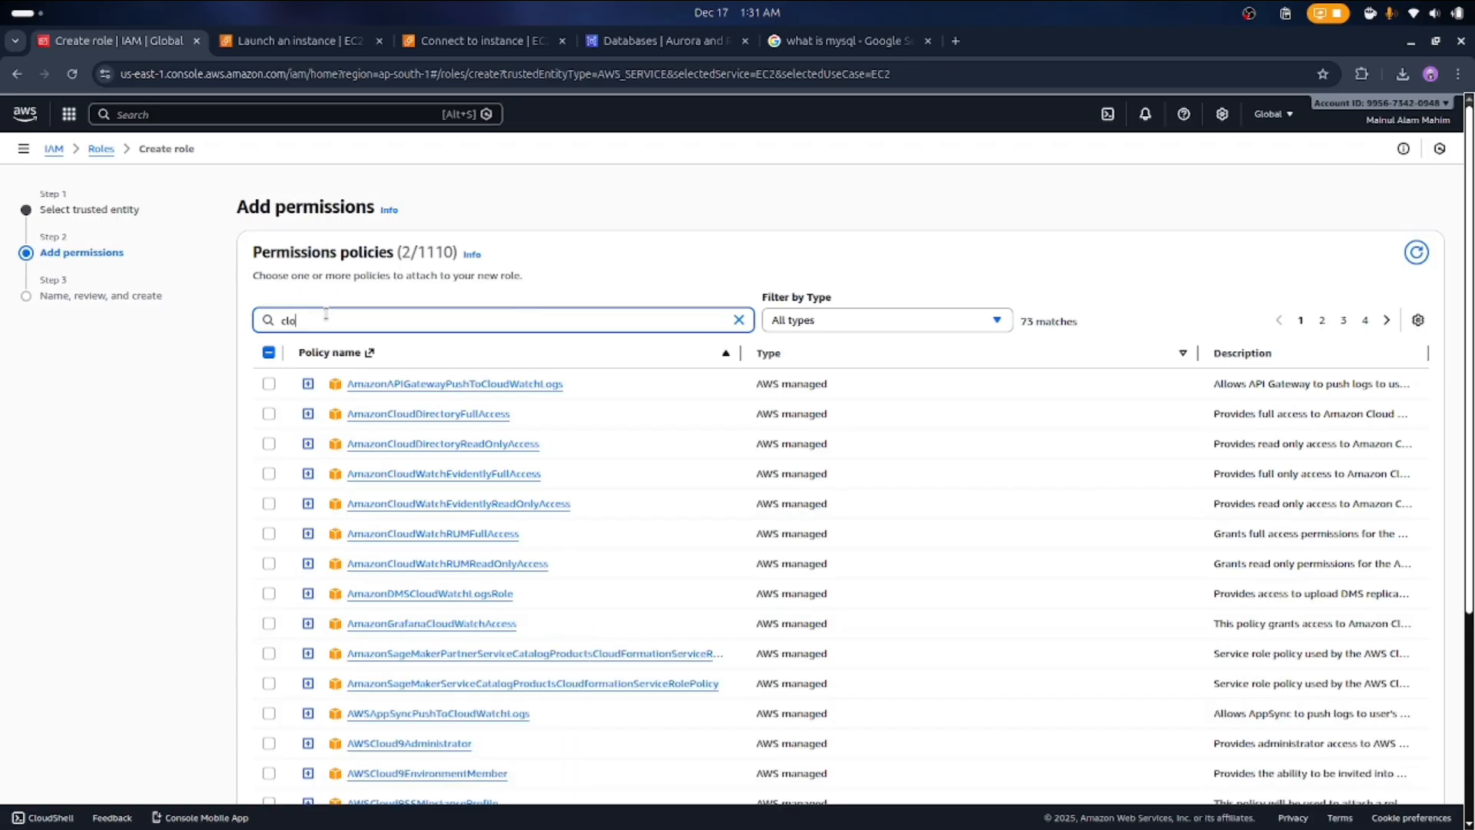
{"action": "type", "text": "udwa"}
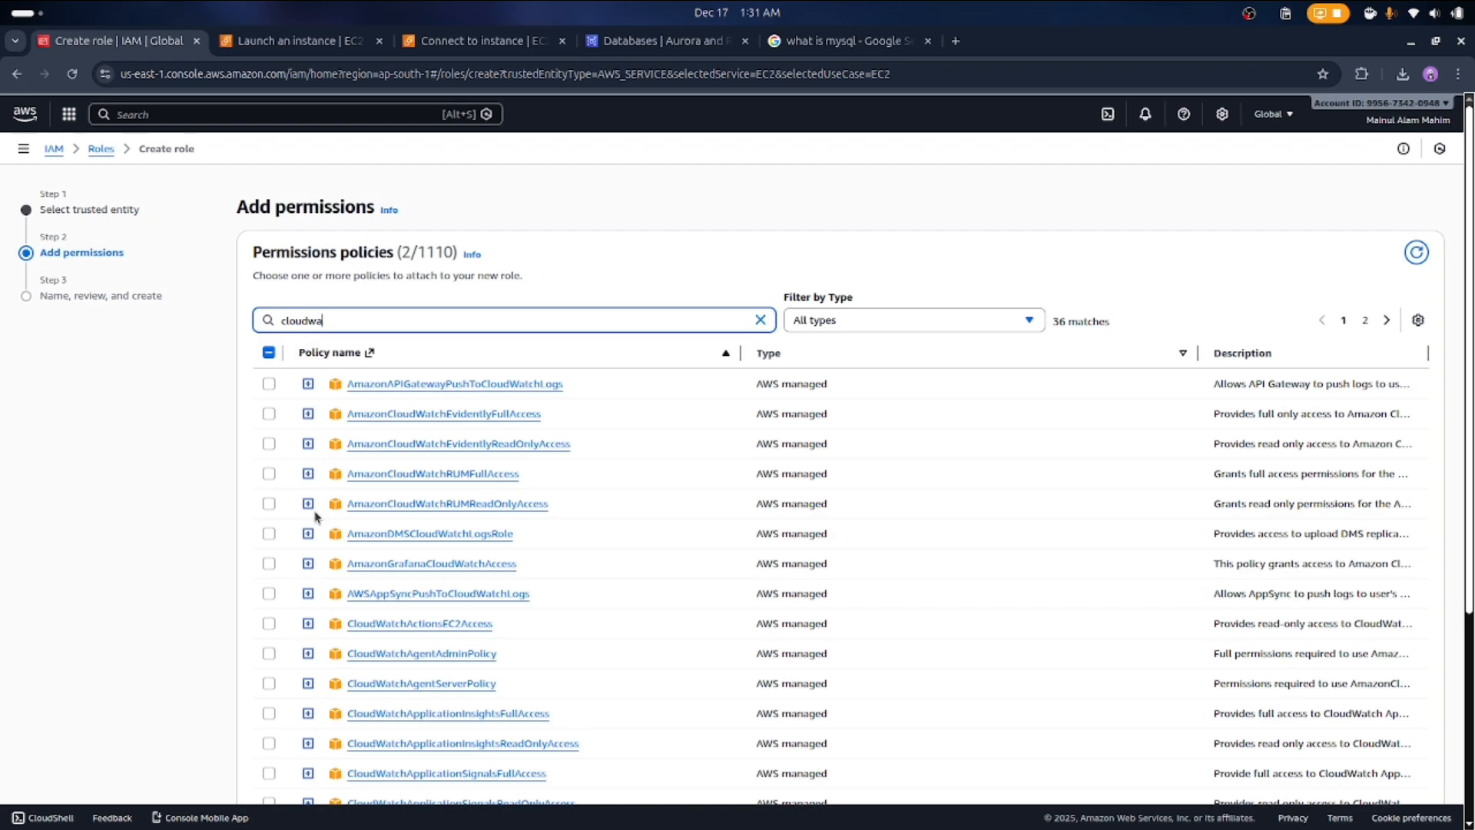
{"action": "scroll", "coordinate": [315, 516], "scroll_direction": "down", "scroll_amount": 3}
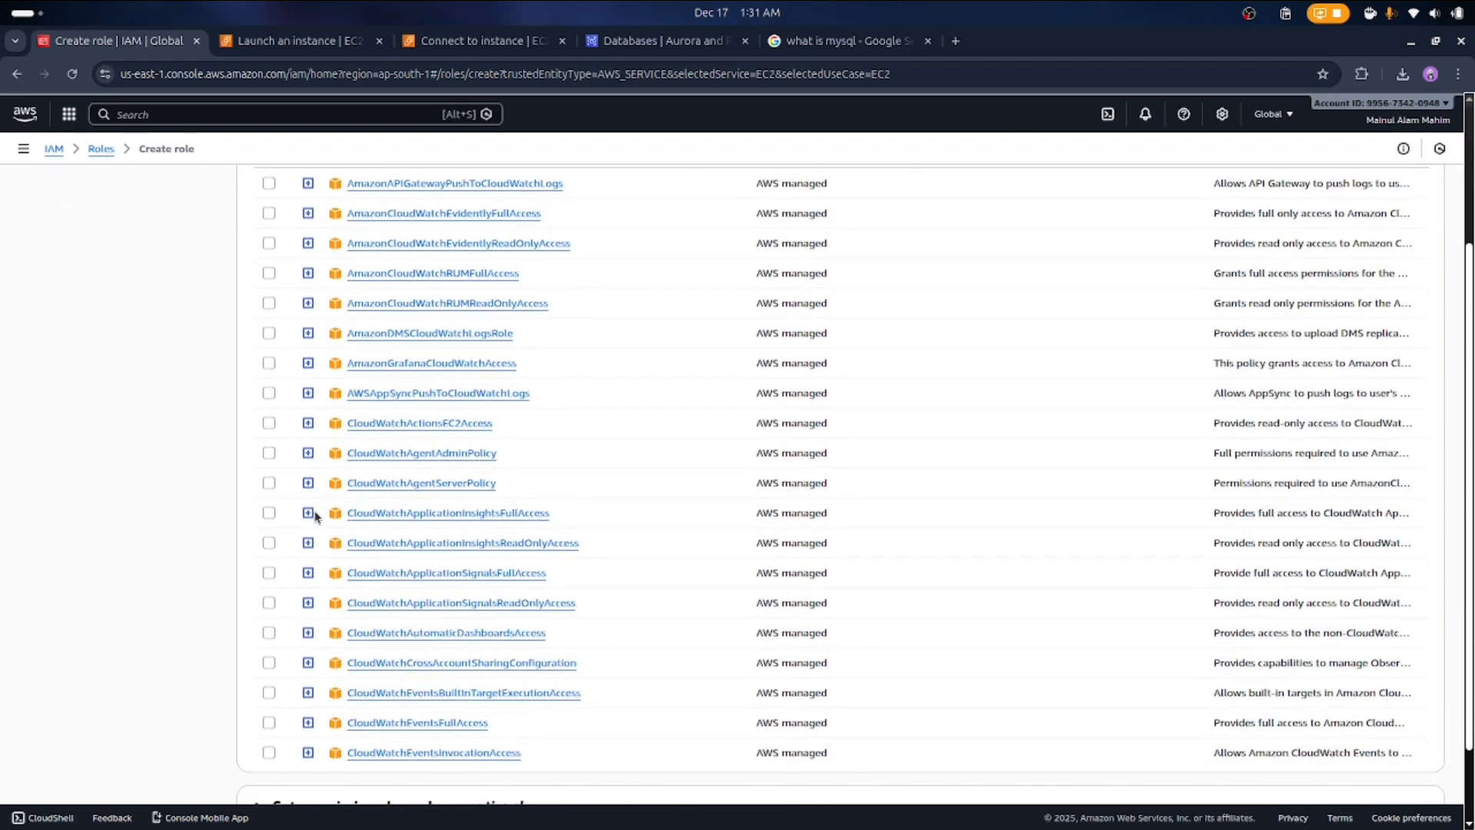
{"action": "scroll", "coordinate": [315, 517], "scroll_direction": "up", "scroll_amount": 3}
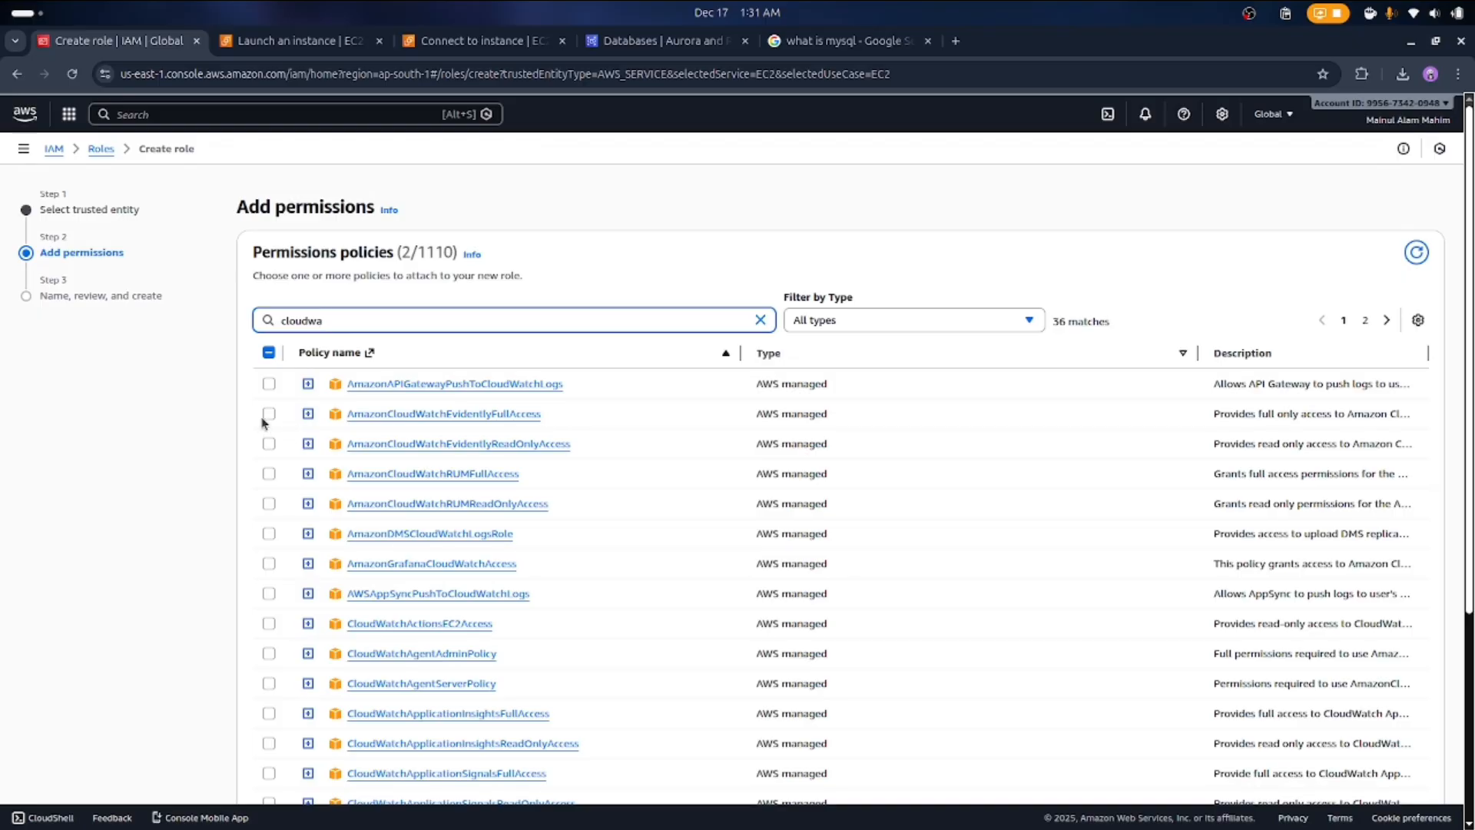
{"action": "left_click", "coordinate": [266, 474]}
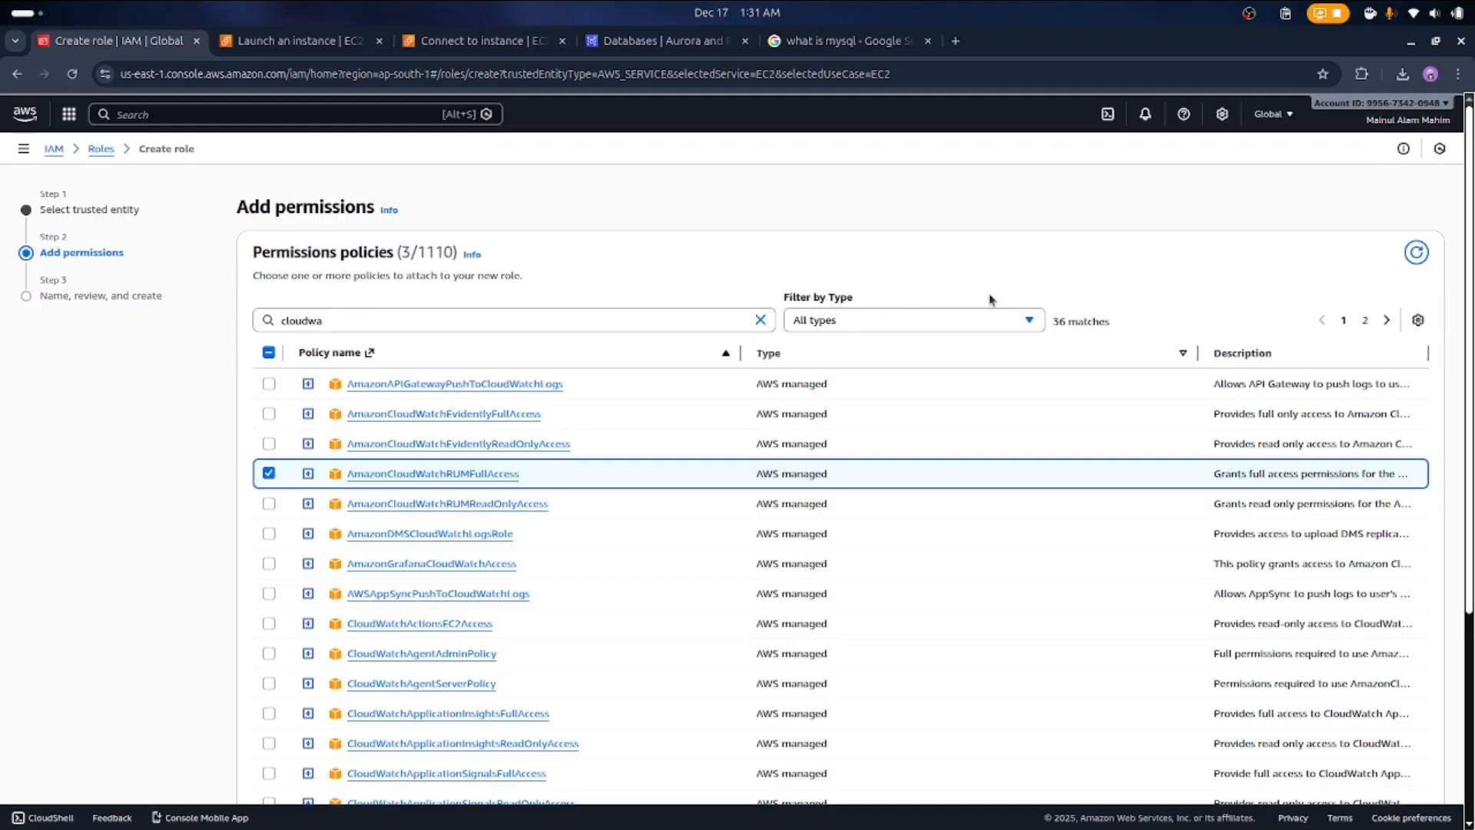
{"action": "scroll", "coordinate": [1183, 404], "scroll_direction": "down", "scroll_amount": 5}
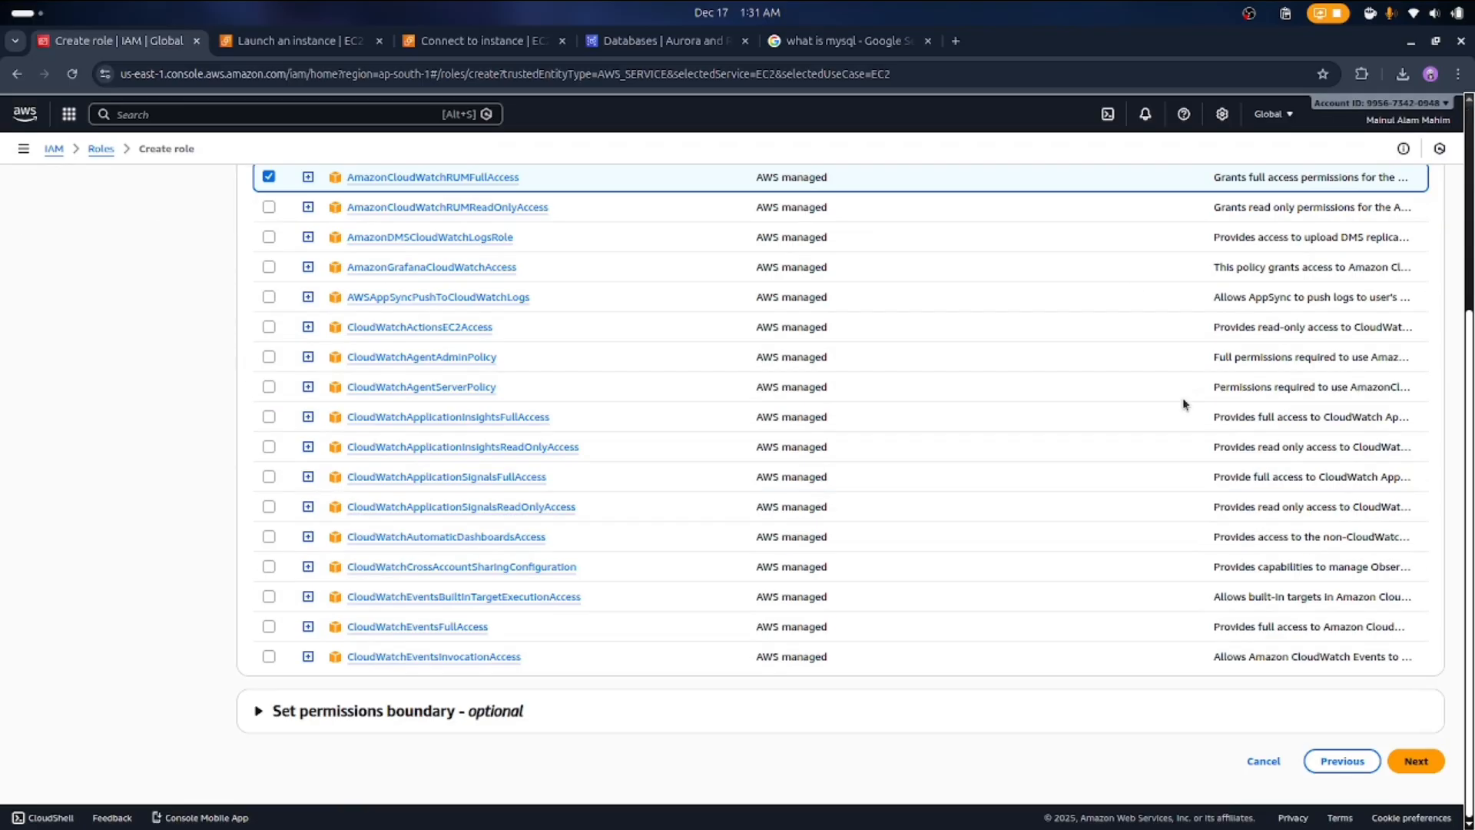
{"action": "left_click", "coordinate": [1420, 761]}
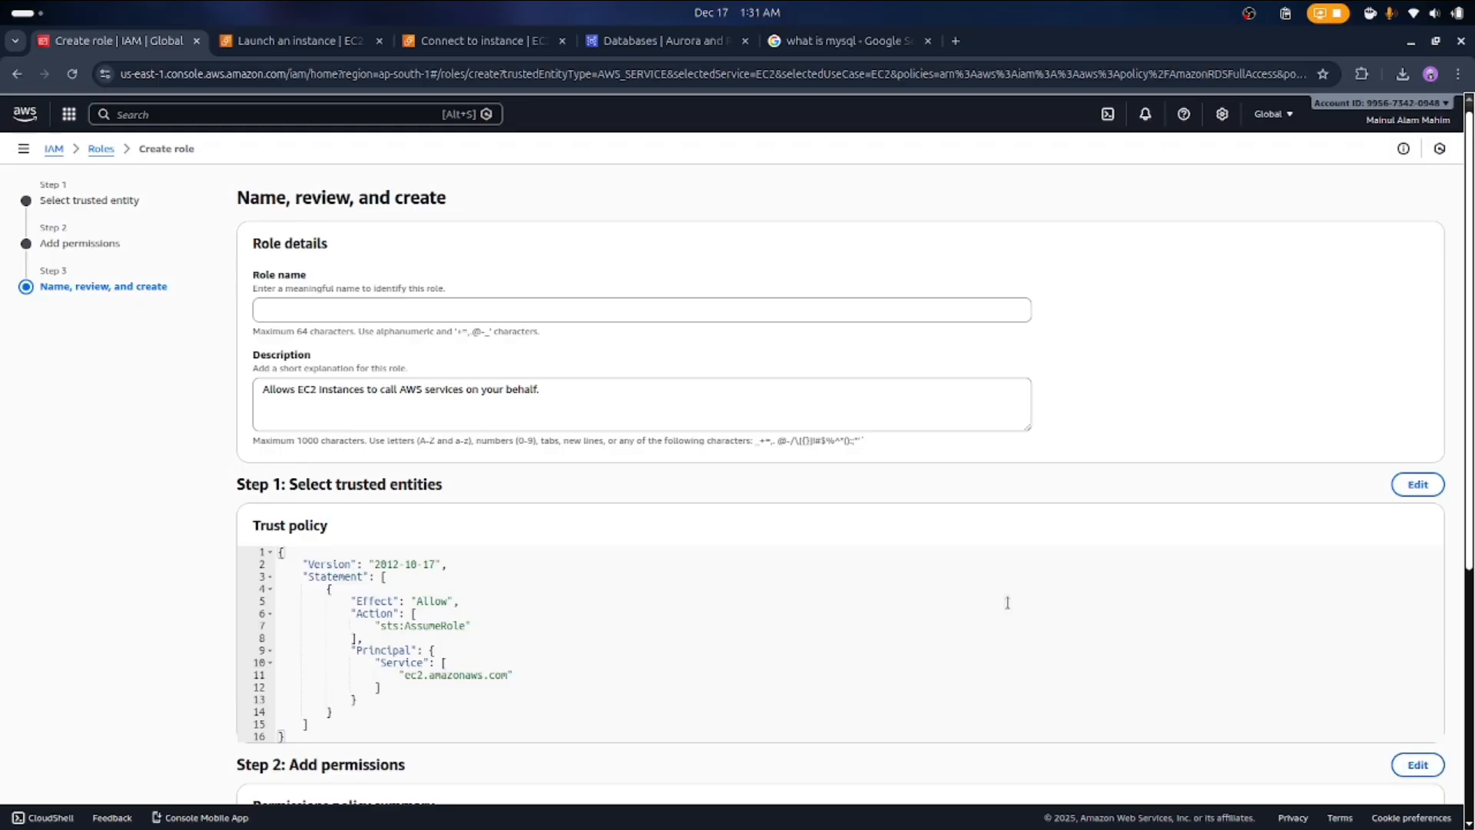
Name the new role ec2-mysql and create it
{"action": "scroll", "coordinate": [968, 591], "scroll_direction": "down", "scroll_amount": 5}
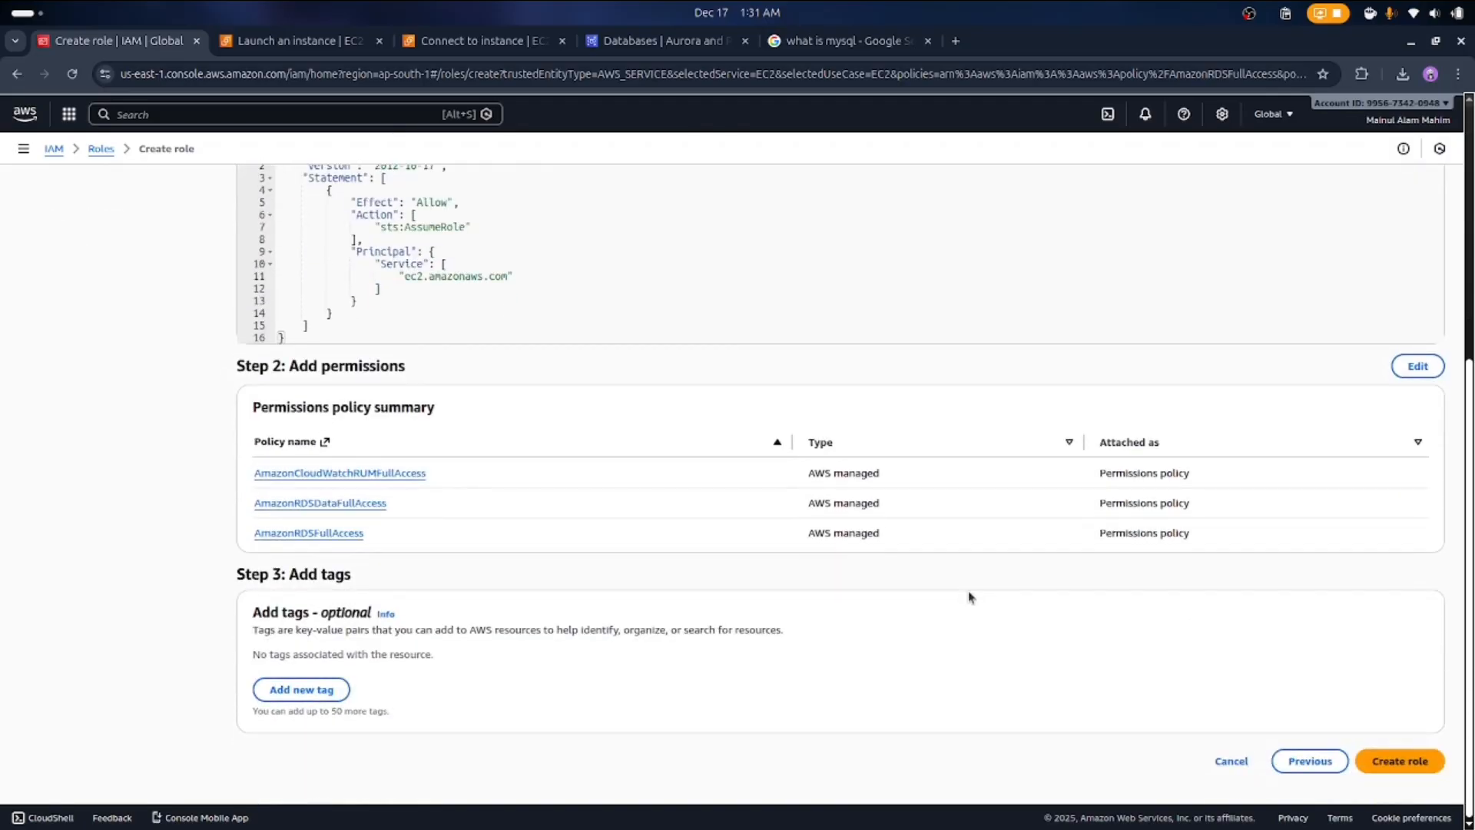
{"action": "left_click", "coordinate": [1401, 769]}
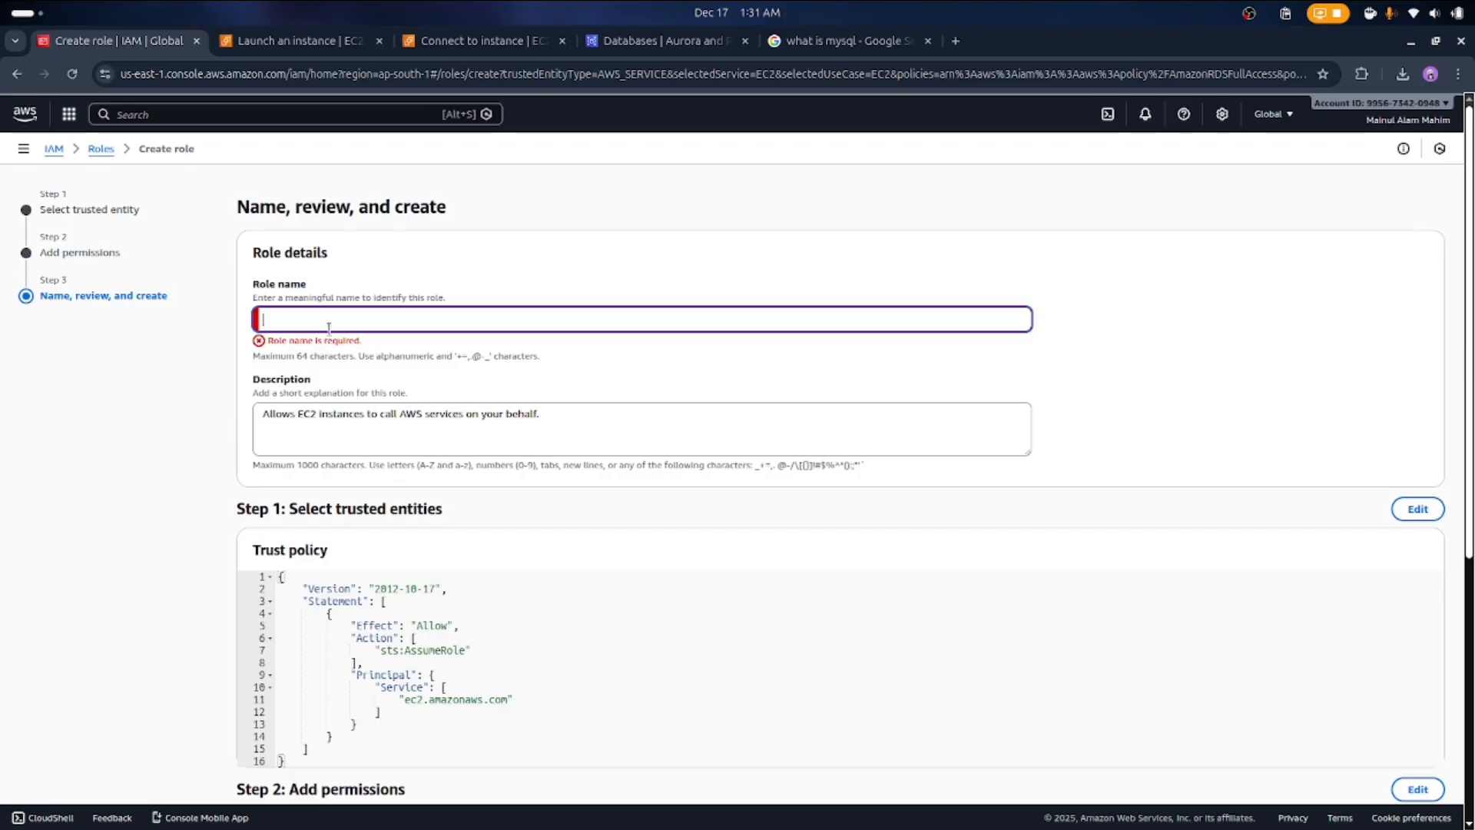
{"action": "type", "text": "ec2"}
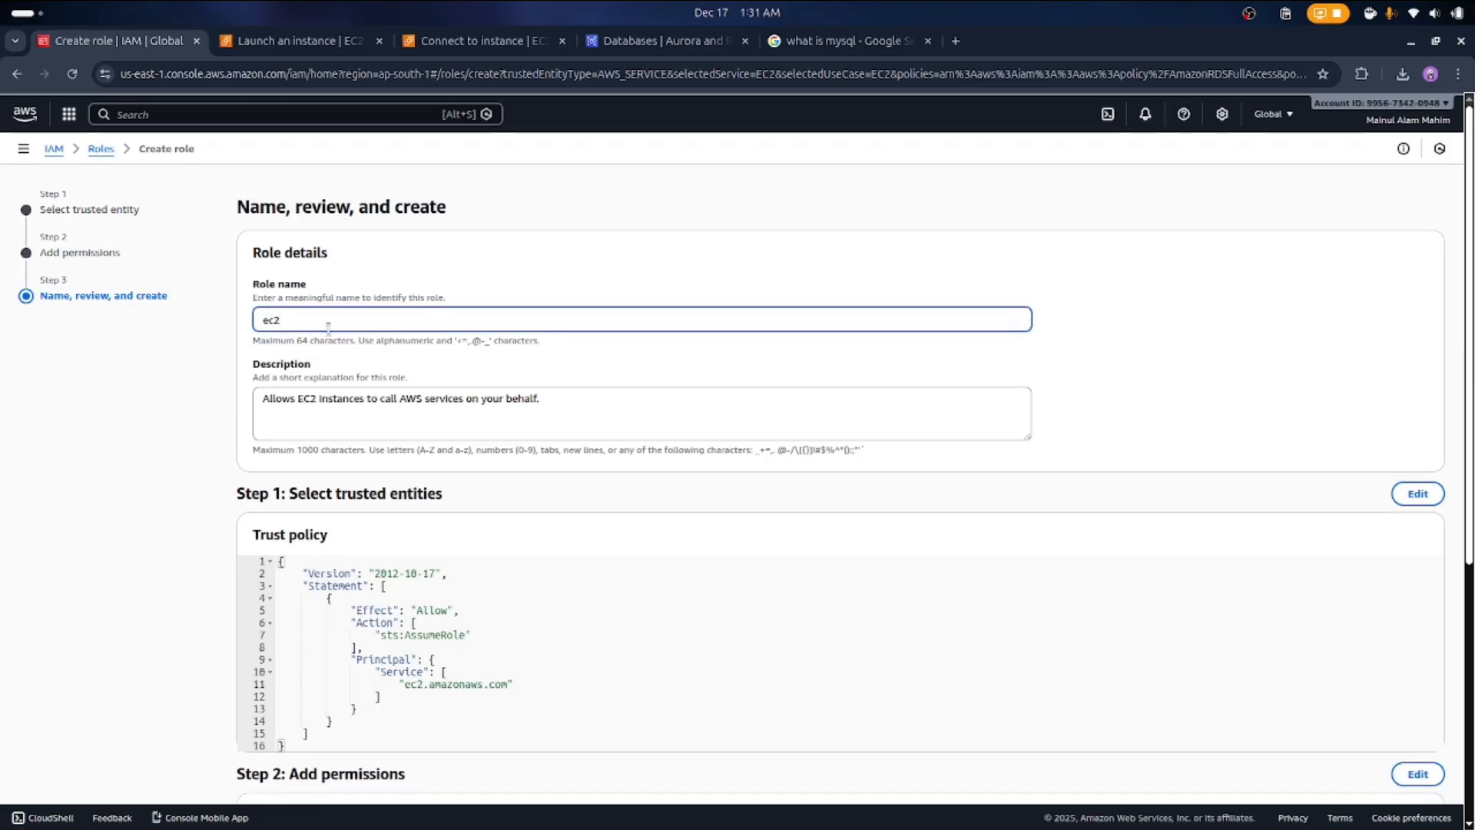
{"action": "type", "text": "-mysql"}
{"action": "scroll", "coordinate": [667, 371], "scroll_direction": "down", "scroll_amount": 5}
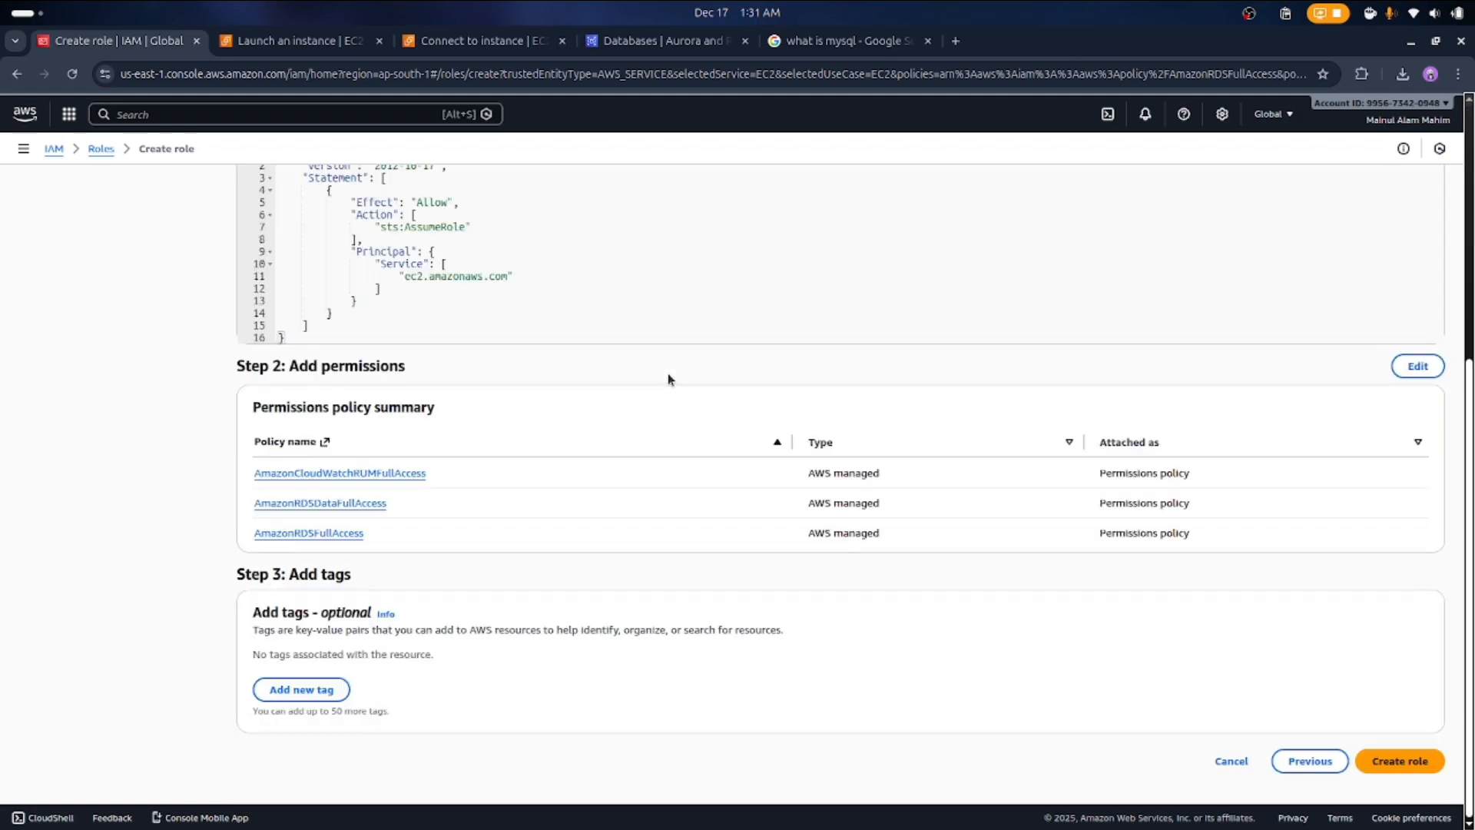
{"action": "left_click", "coordinate": [1393, 768]}
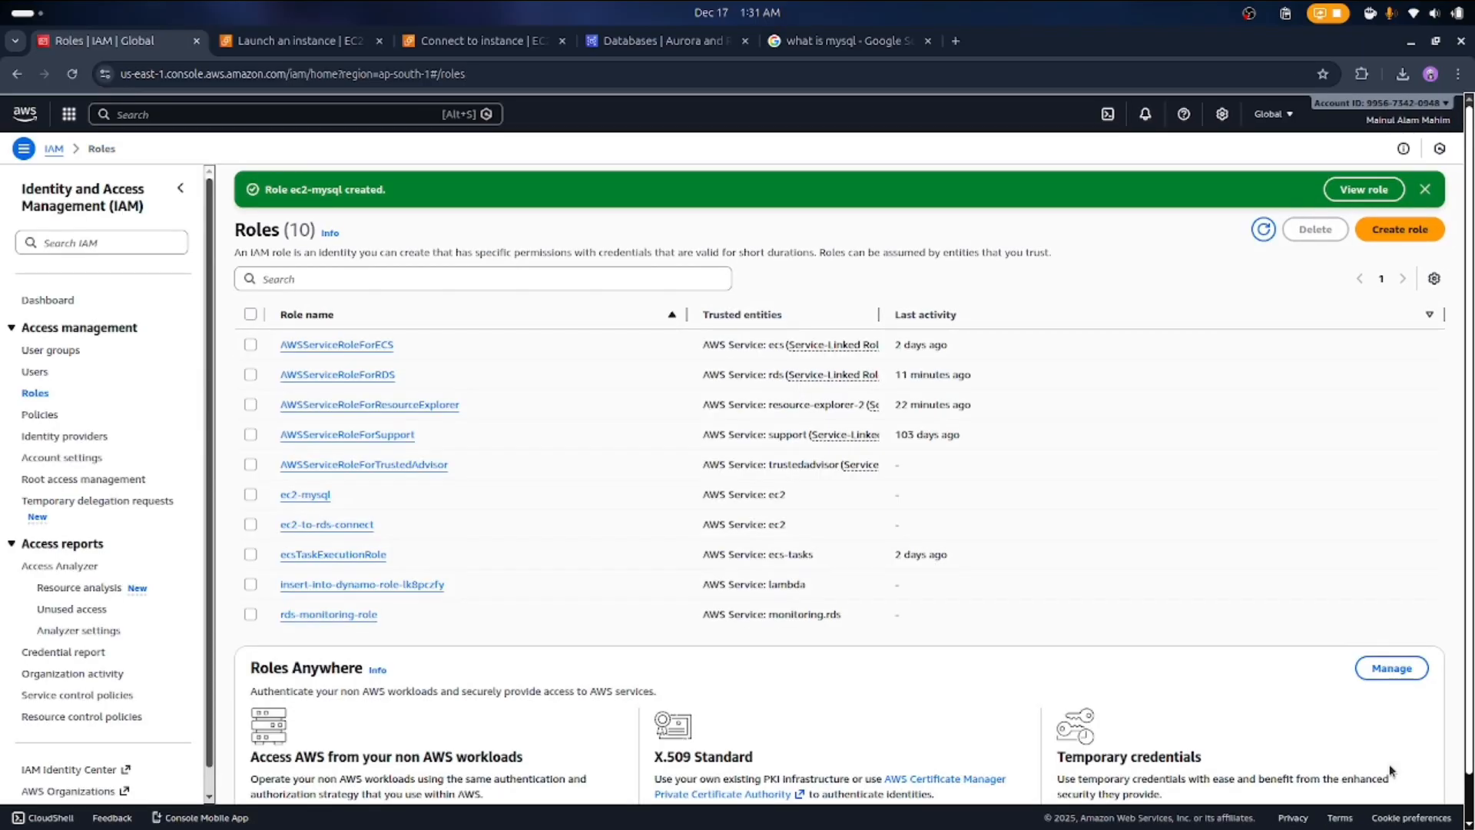
{"action": "left_click_drag", "start_coordinate": [1389, 764], "coordinate": [1359, 542]}
{"action": "left_click", "coordinate": [1229, 659]}
Open the mysql-ec2 instance's IAM role settings and attach the ec2-mysql role to it
{"action": "left_click", "coordinate": [442, 41]}
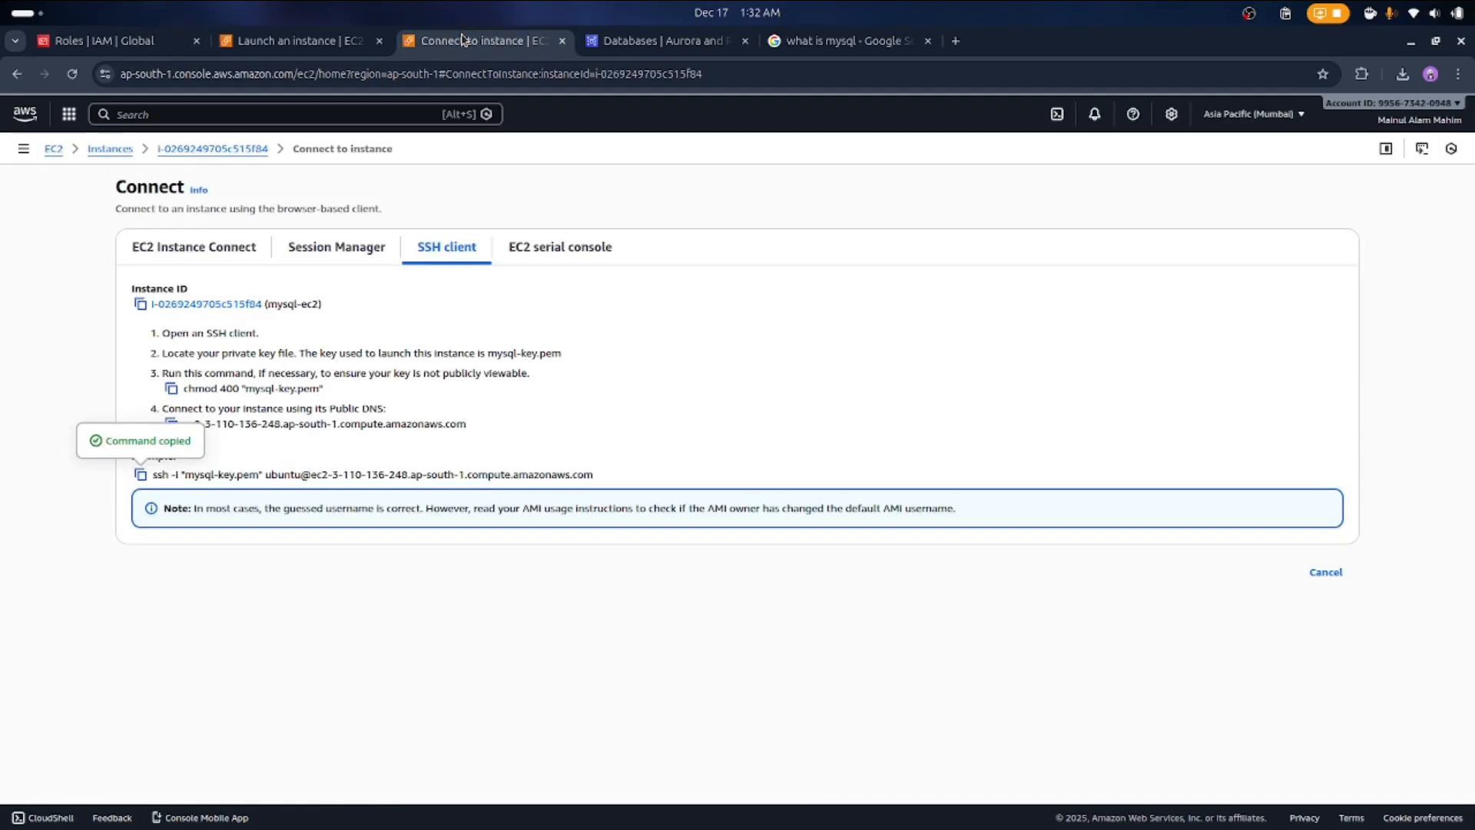
{"action": "left_click", "coordinate": [206, 149]}
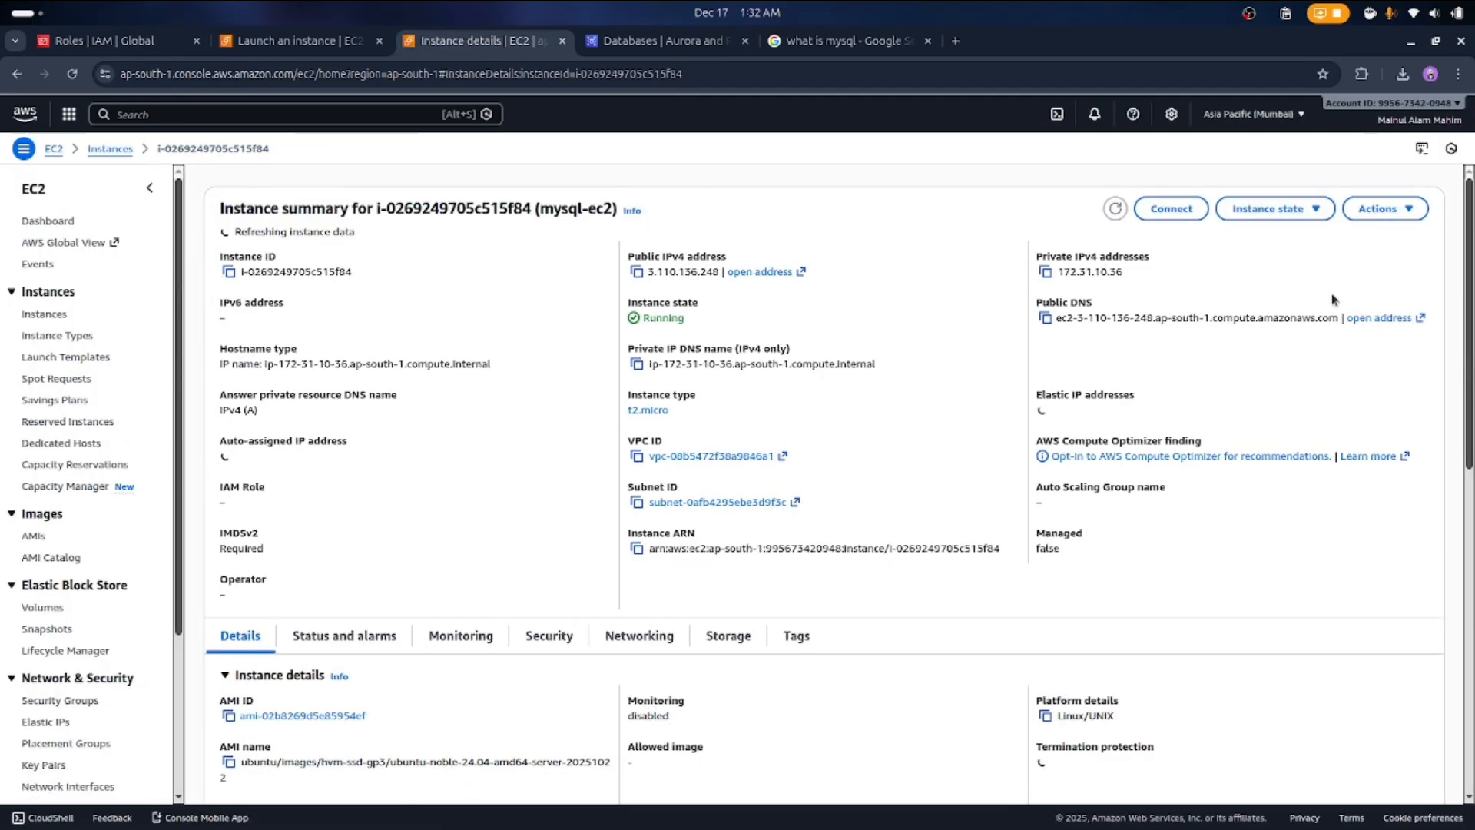
{"action": "left_click", "coordinate": [1414, 205]}
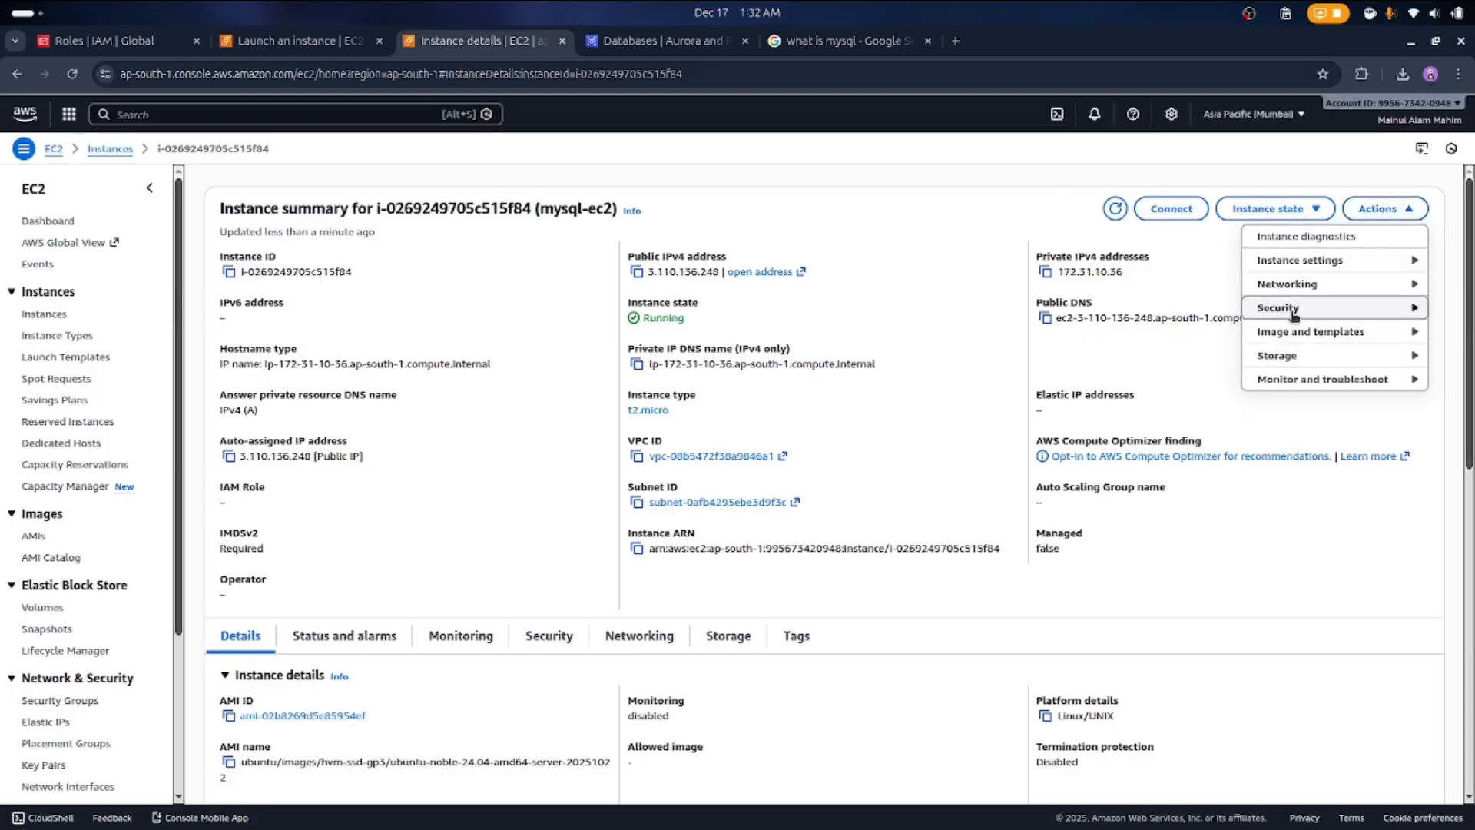
{"action": "mouse_move", "coordinate": [1294, 313]}
{"action": "left_click", "coordinate": [1141, 359]}
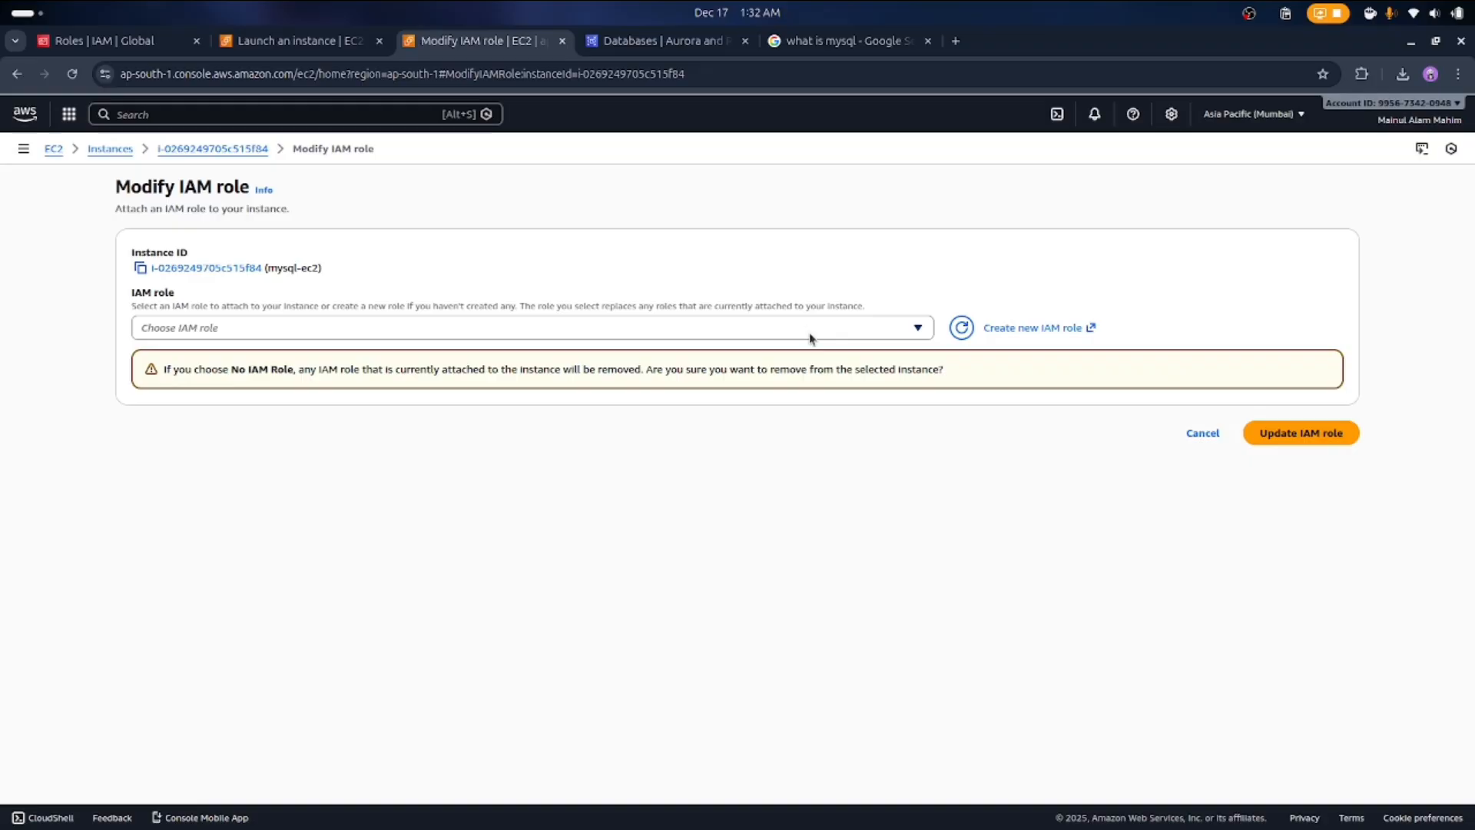
{"action": "left_click", "coordinate": [864, 332]}
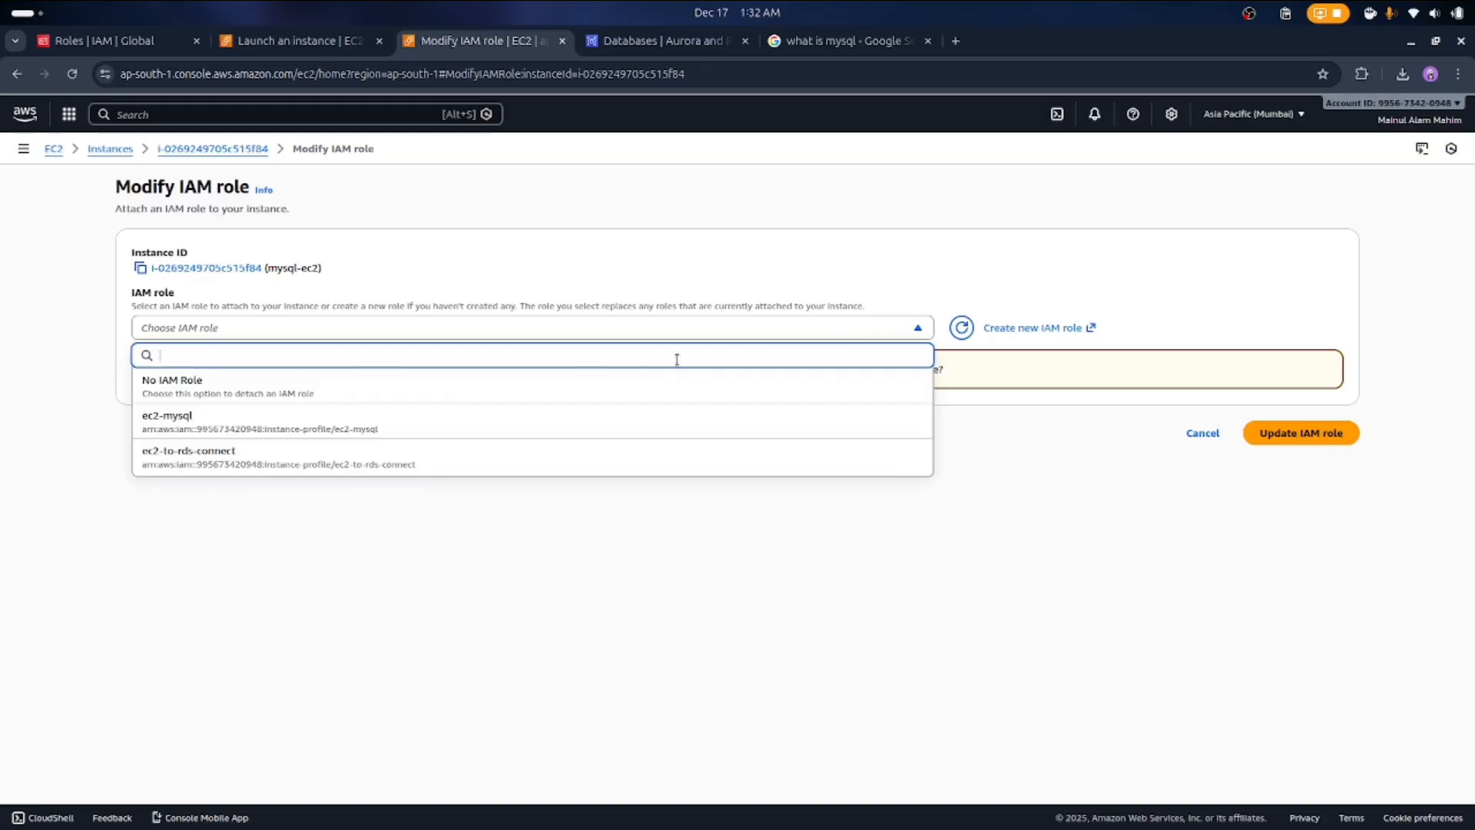
{"action": "left_click", "coordinate": [428, 419]}
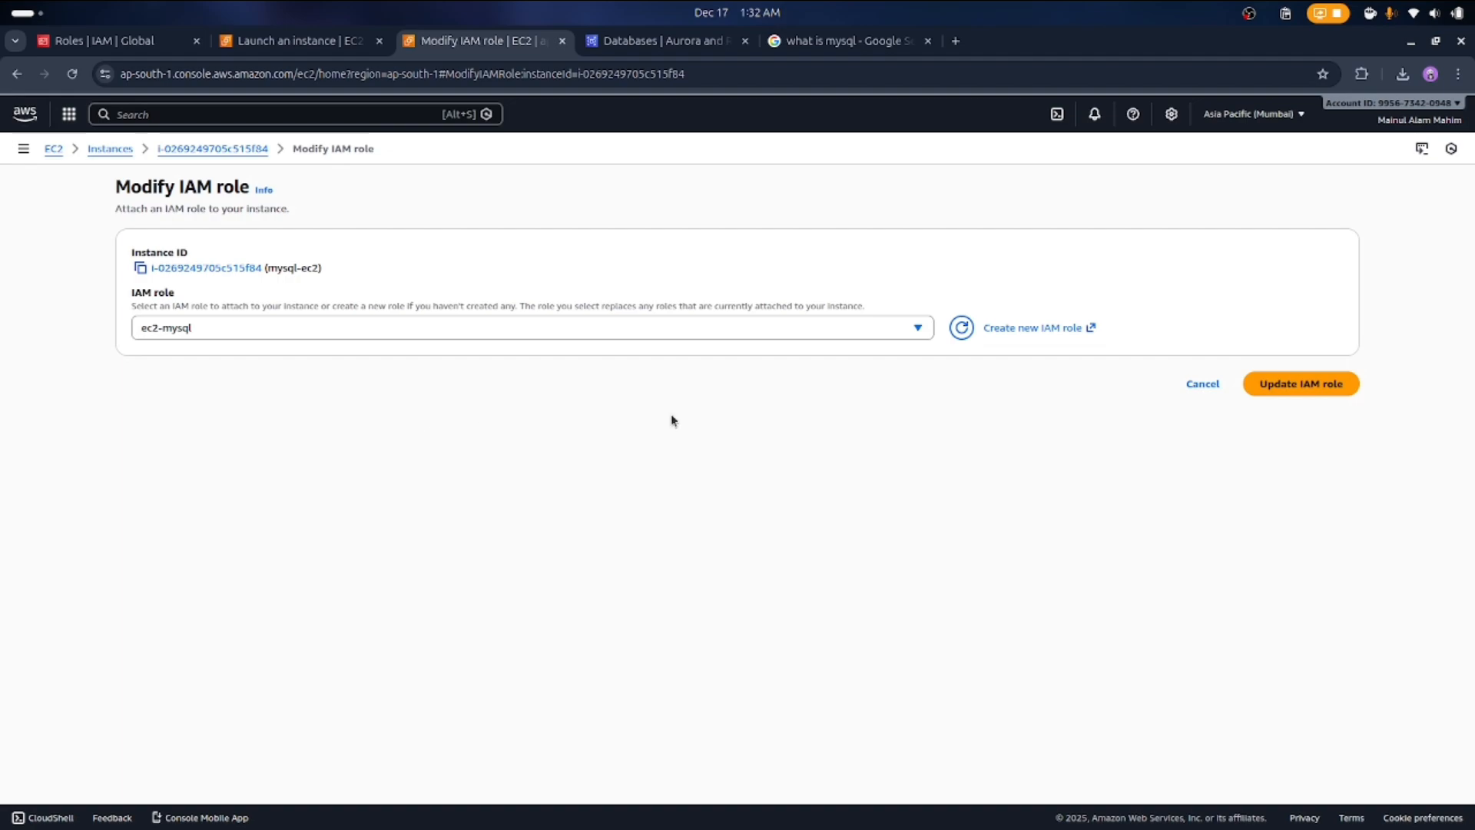
{"action": "left_click", "coordinate": [1282, 382]}
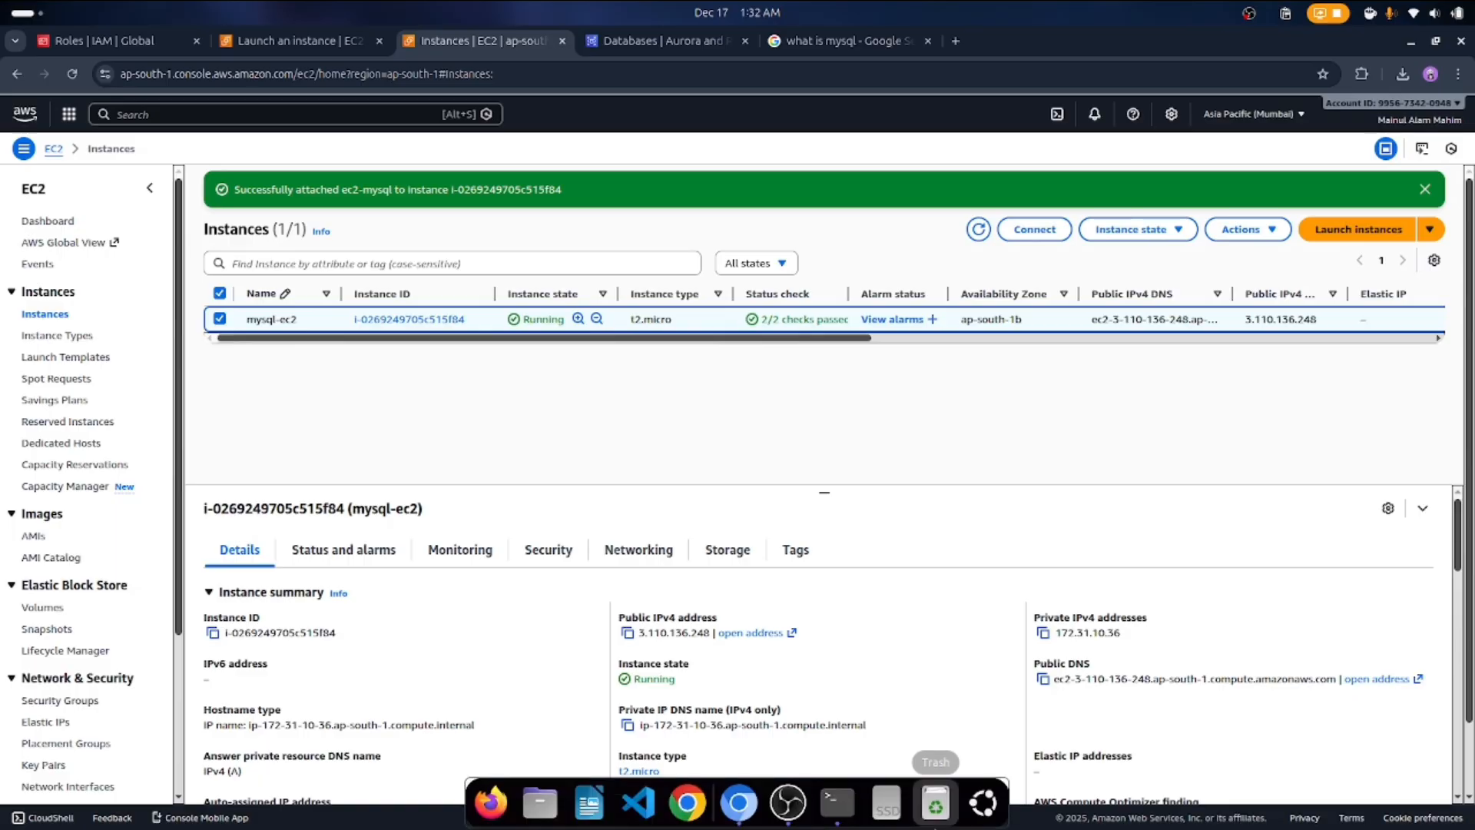
Switch to the terminal and list the databases on the connected MySQL server
{"action": "left_click", "coordinate": [838, 821]}
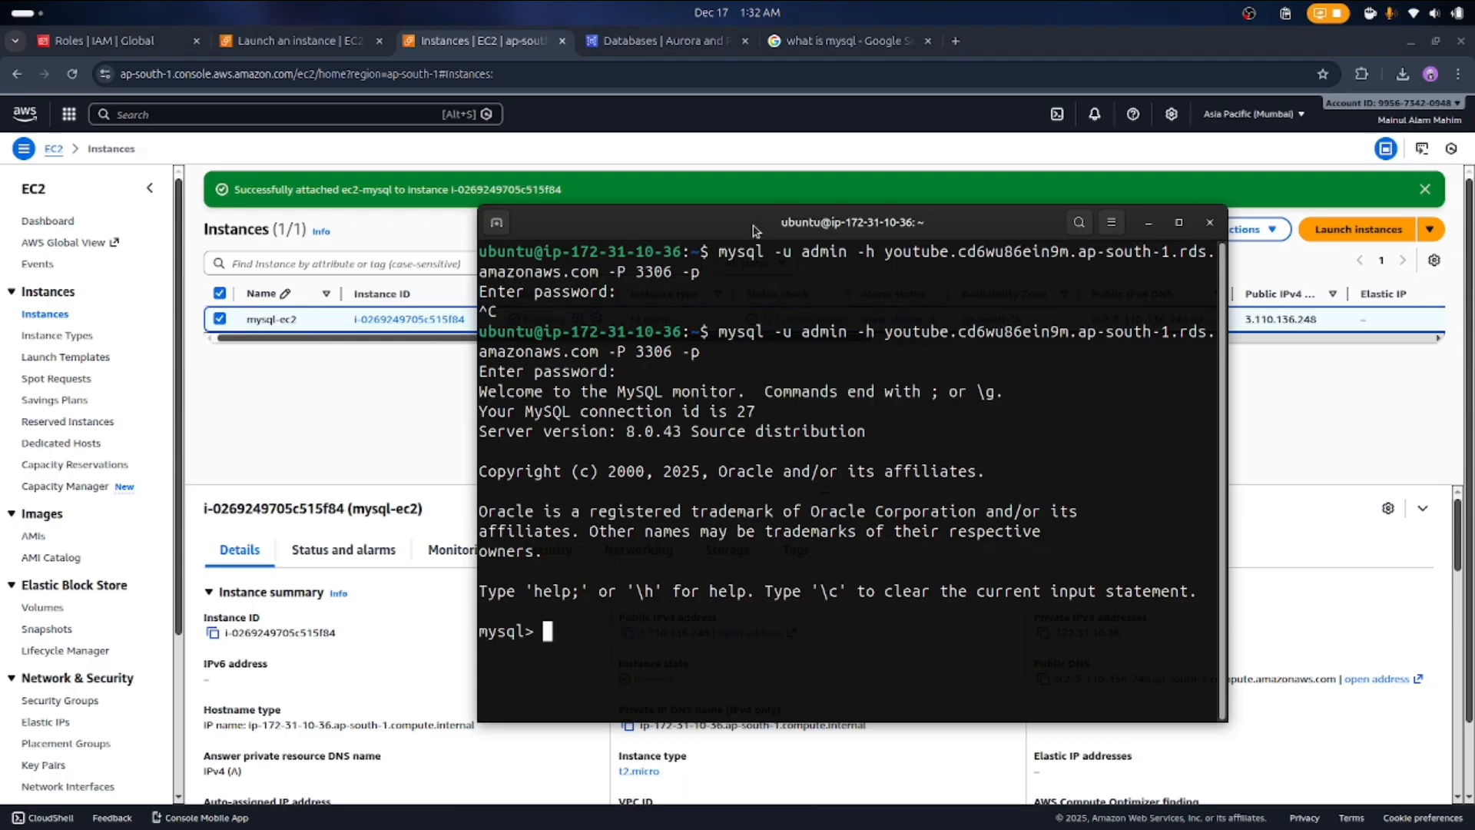
{"action": "left_click_drag", "start_coordinate": [757, 231], "coordinate": [693, 193]}
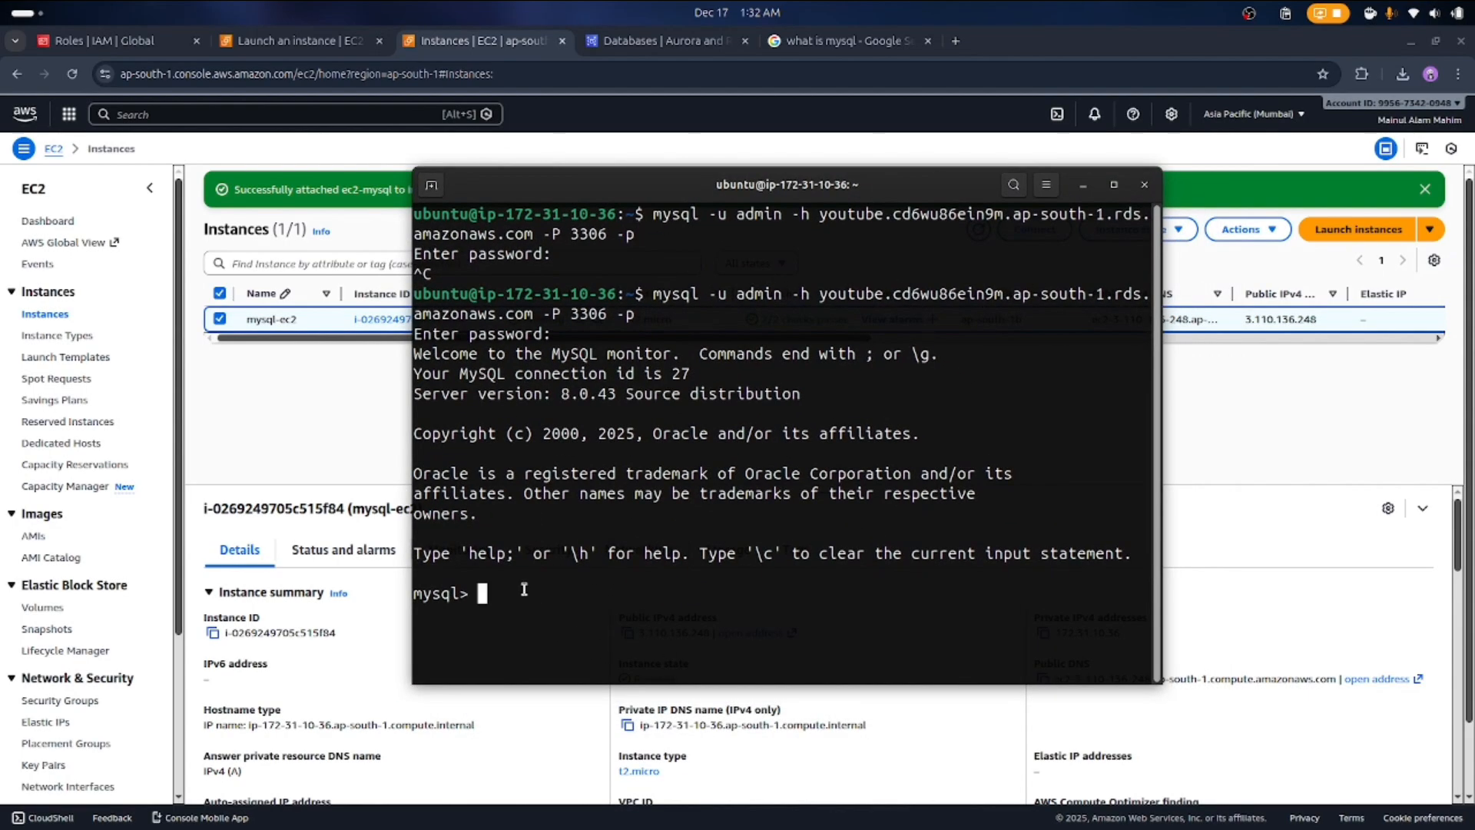
{"action": "type", "text": "show databases"}
{"action": "type", "text": ";"}
{"action": "key", "text": "Return"}
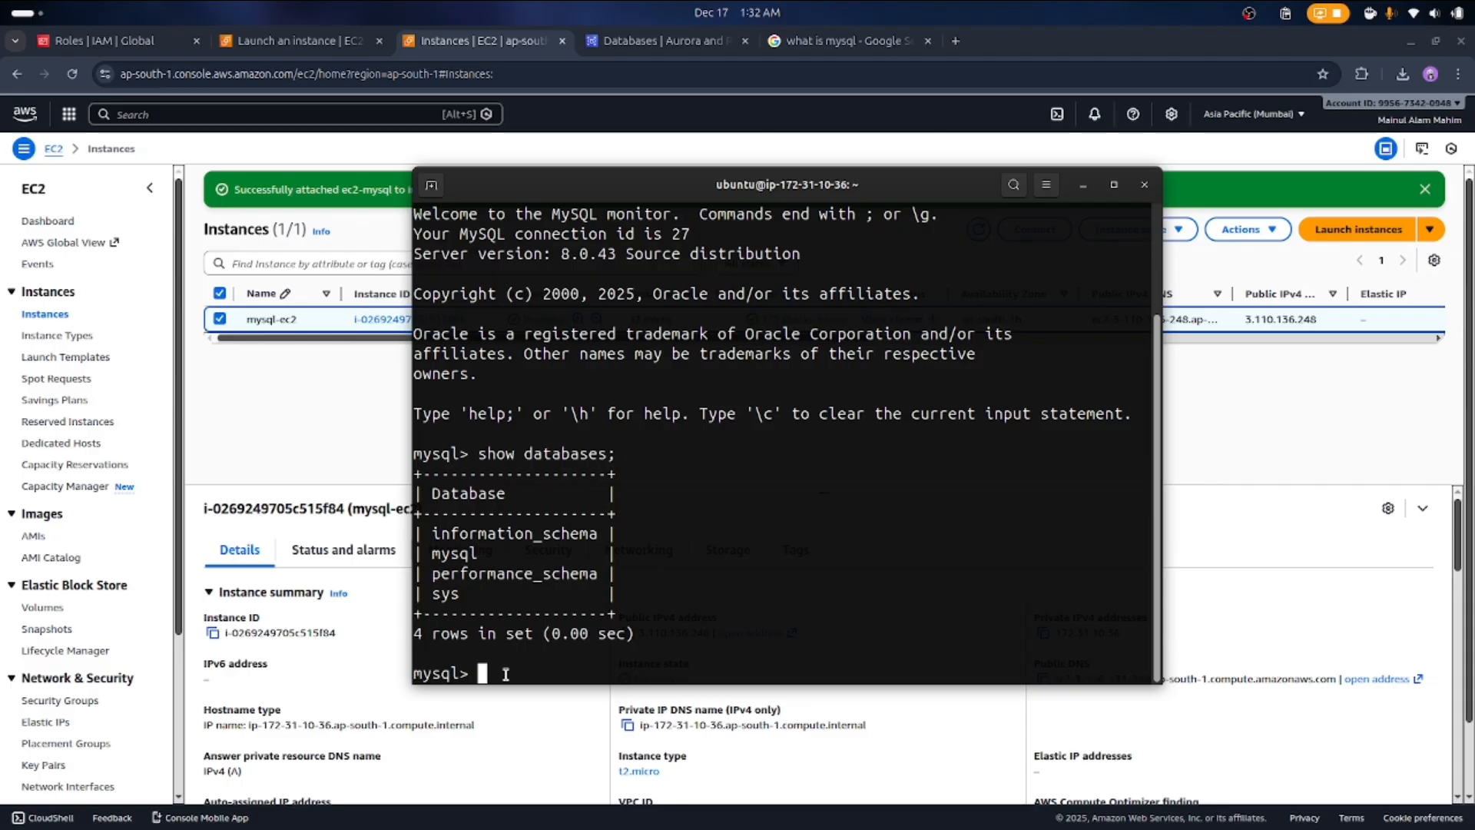
Create a database named youtube from the MySQL prompt
{"action": "type", "text": "create database yout"}
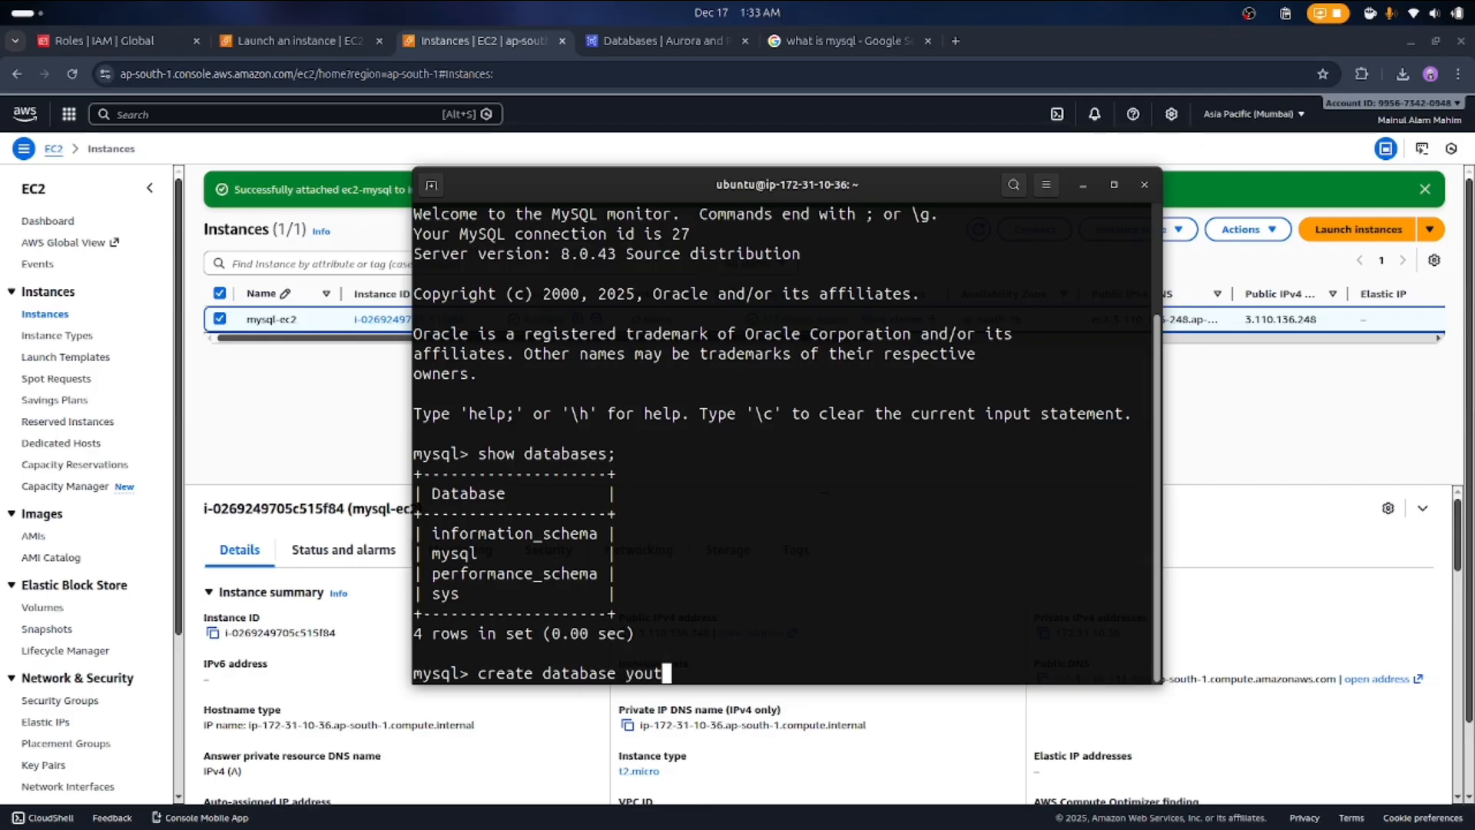
{"action": "type", "text": "ube;"}
{"action": "key", "text": "Return"}
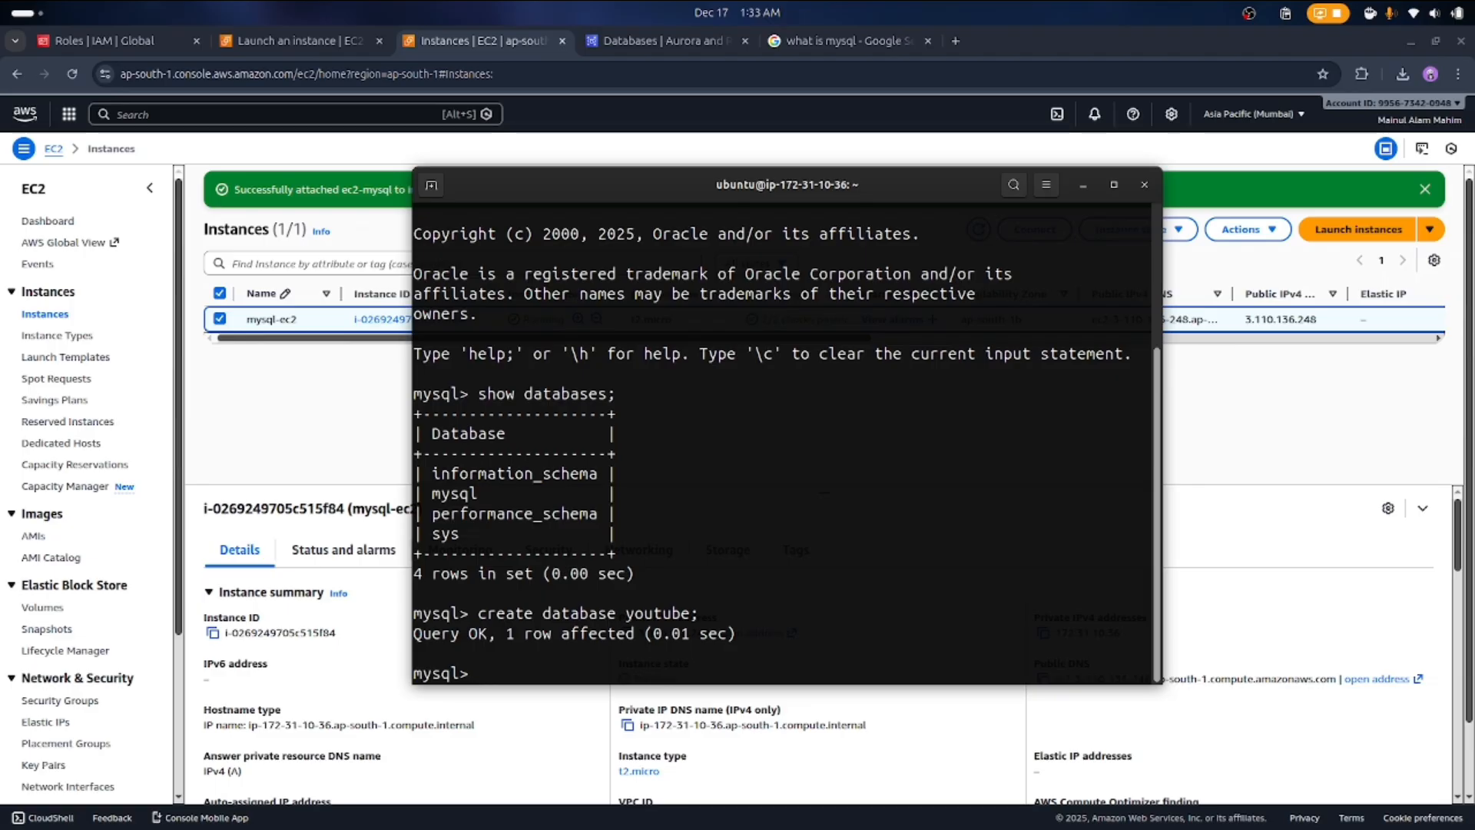
List the databases again and make youtube the active database
{"action": "key", "text": "Up"}
{"action": "key", "text": "Up"}
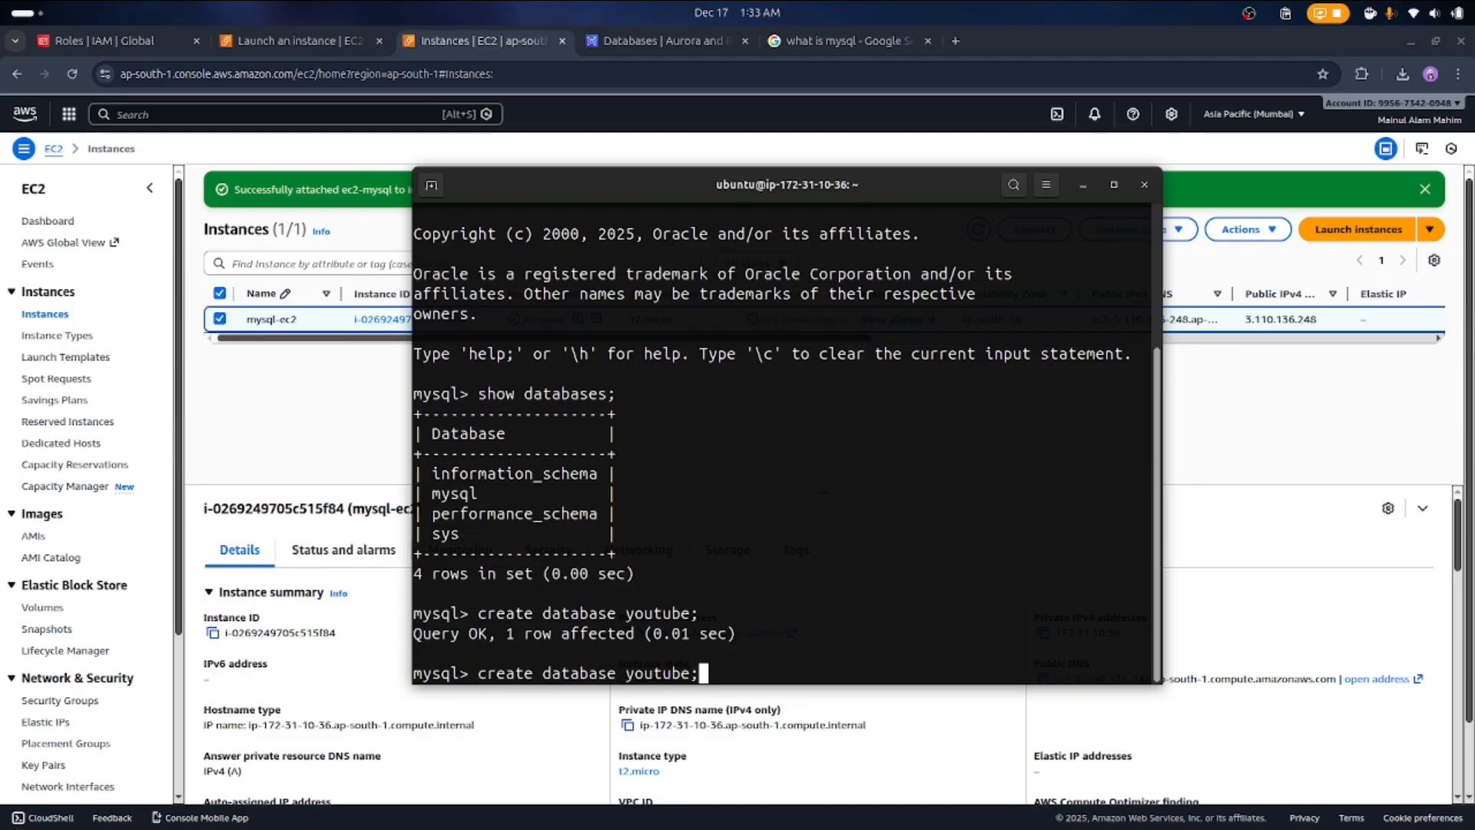
{"action": "key", "text": "Return"}
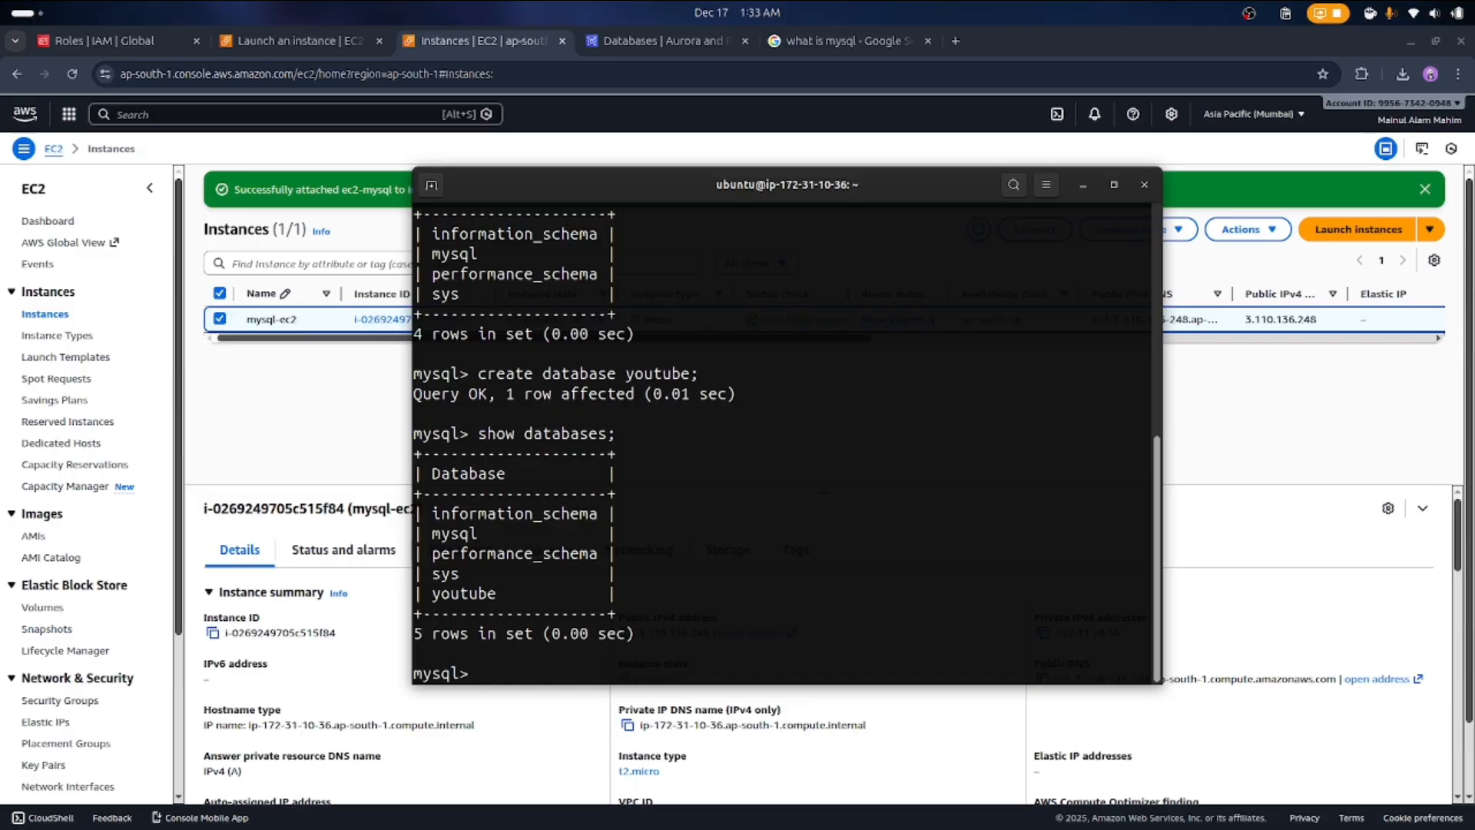
{"action": "type", "text": "use youtube"}
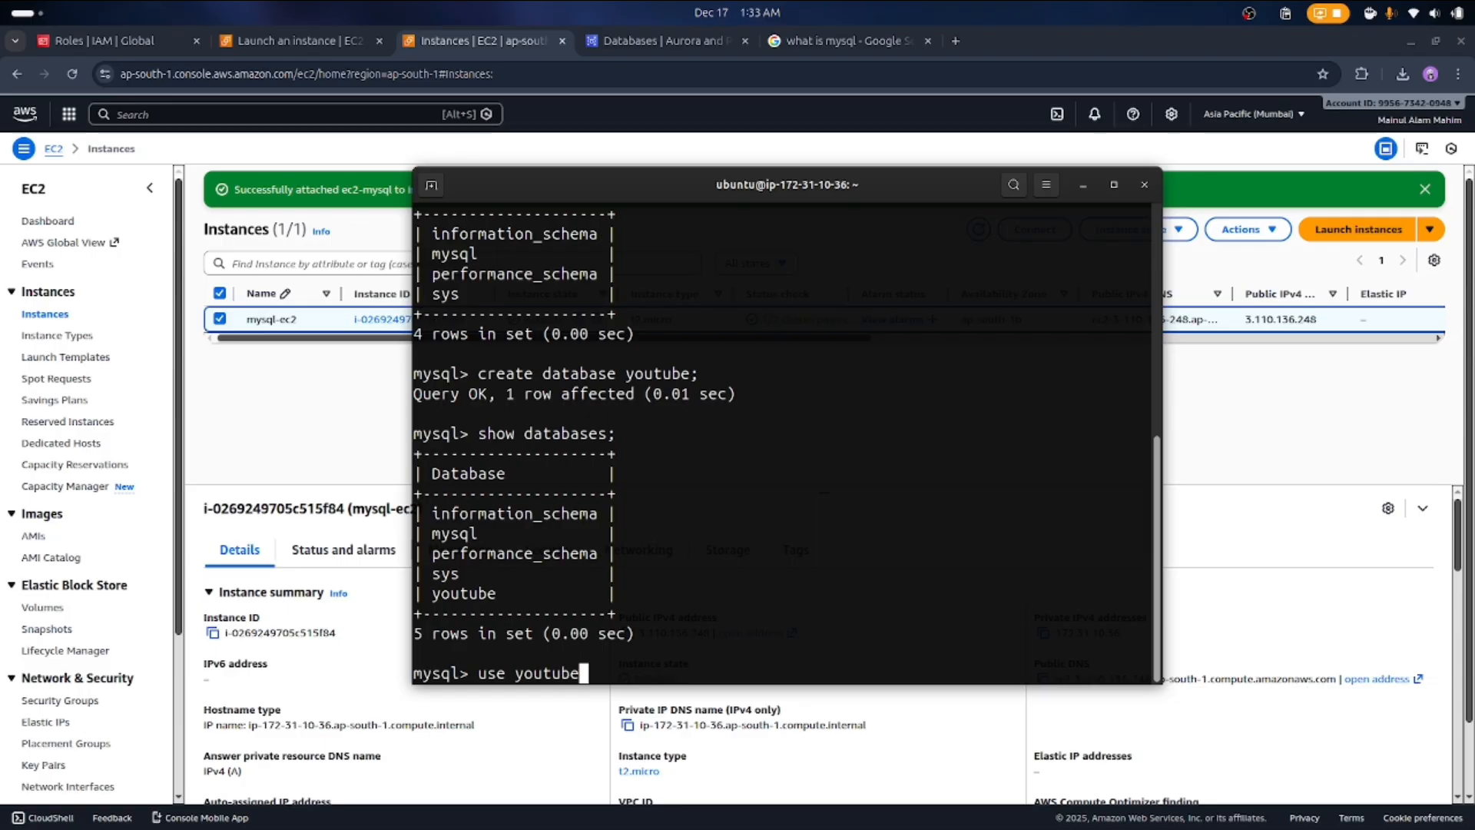
{"action": "key", "text": "Return"}
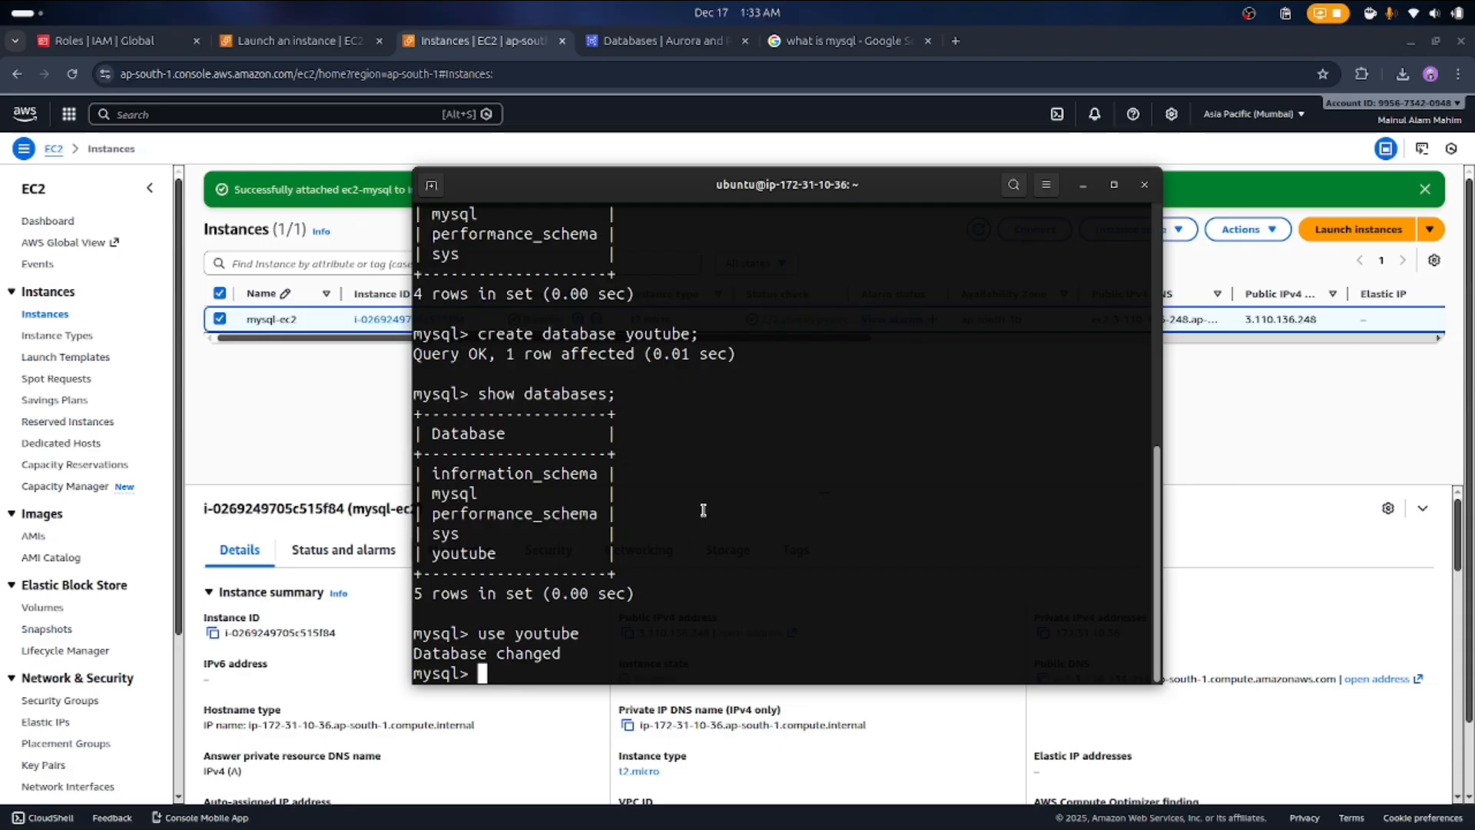
Return to the browser and load chatgpt.com in place of the "what is mysql" search page
{"action": "left_click", "coordinate": [250, 436]}
{"action": "left_click", "coordinate": [875, 40]}
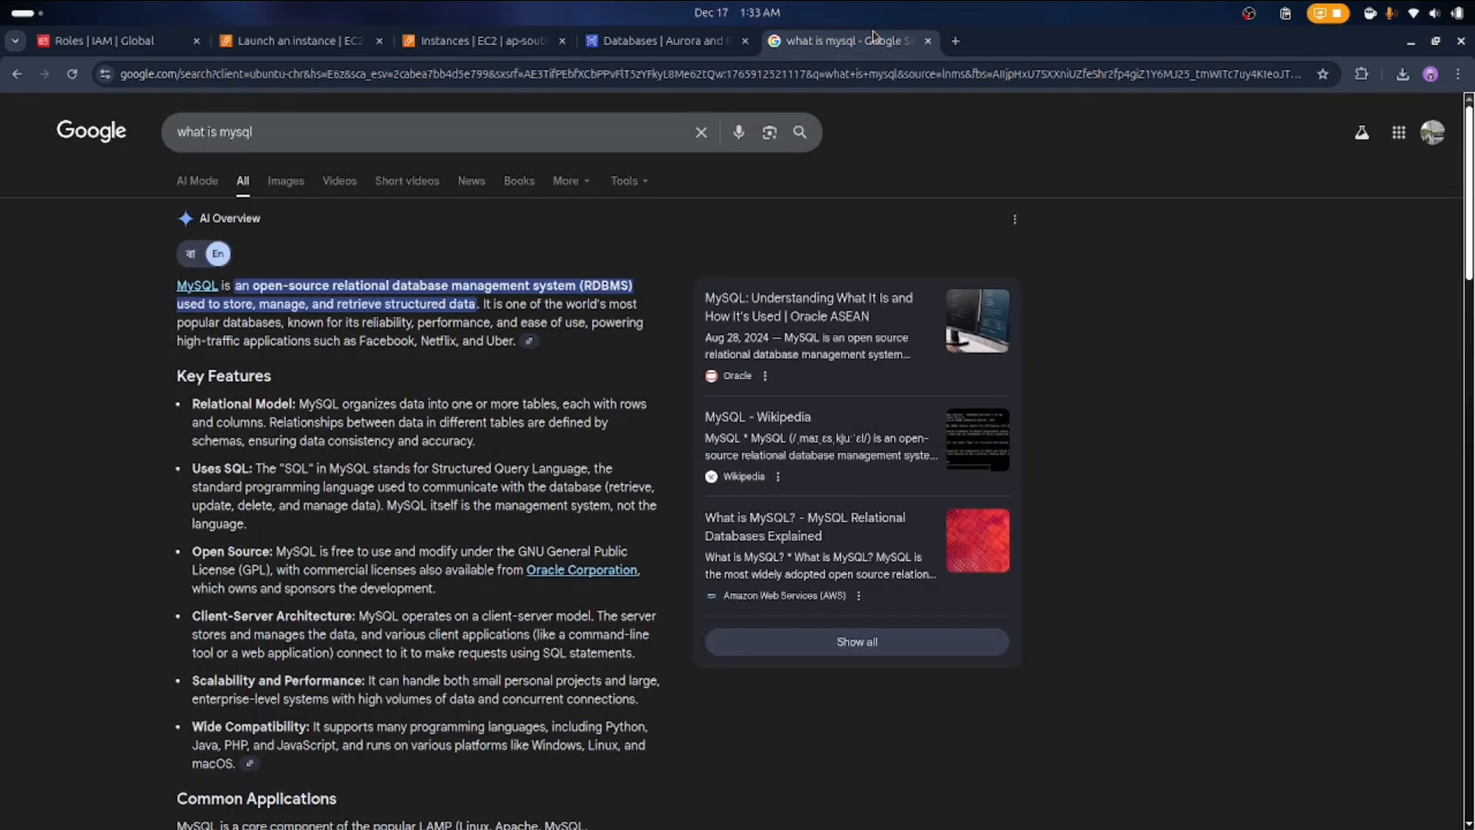
{"action": "left_click", "coordinate": [570, 77]}
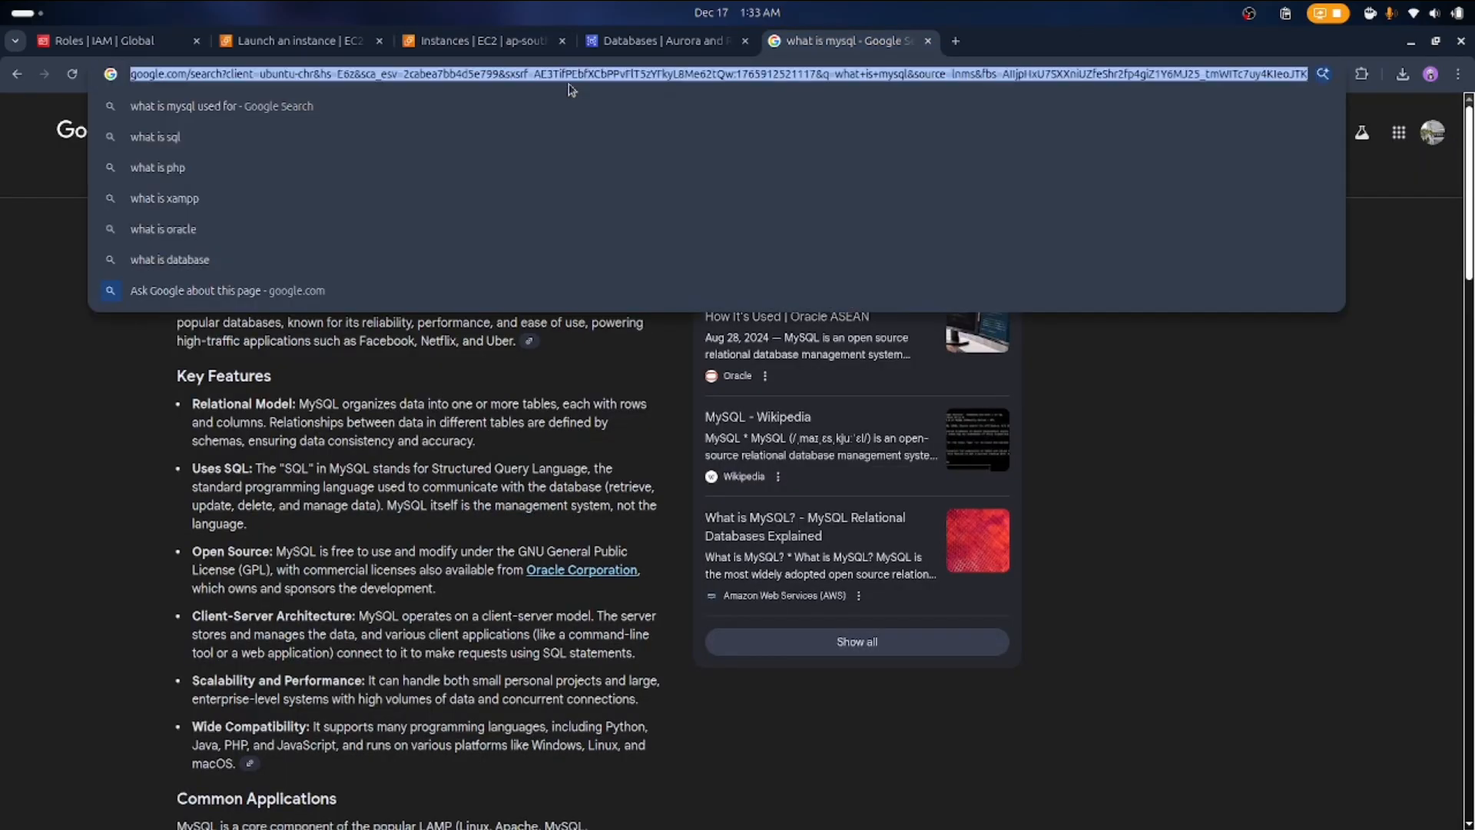
{"action": "type", "text": "chatgpt.com"}
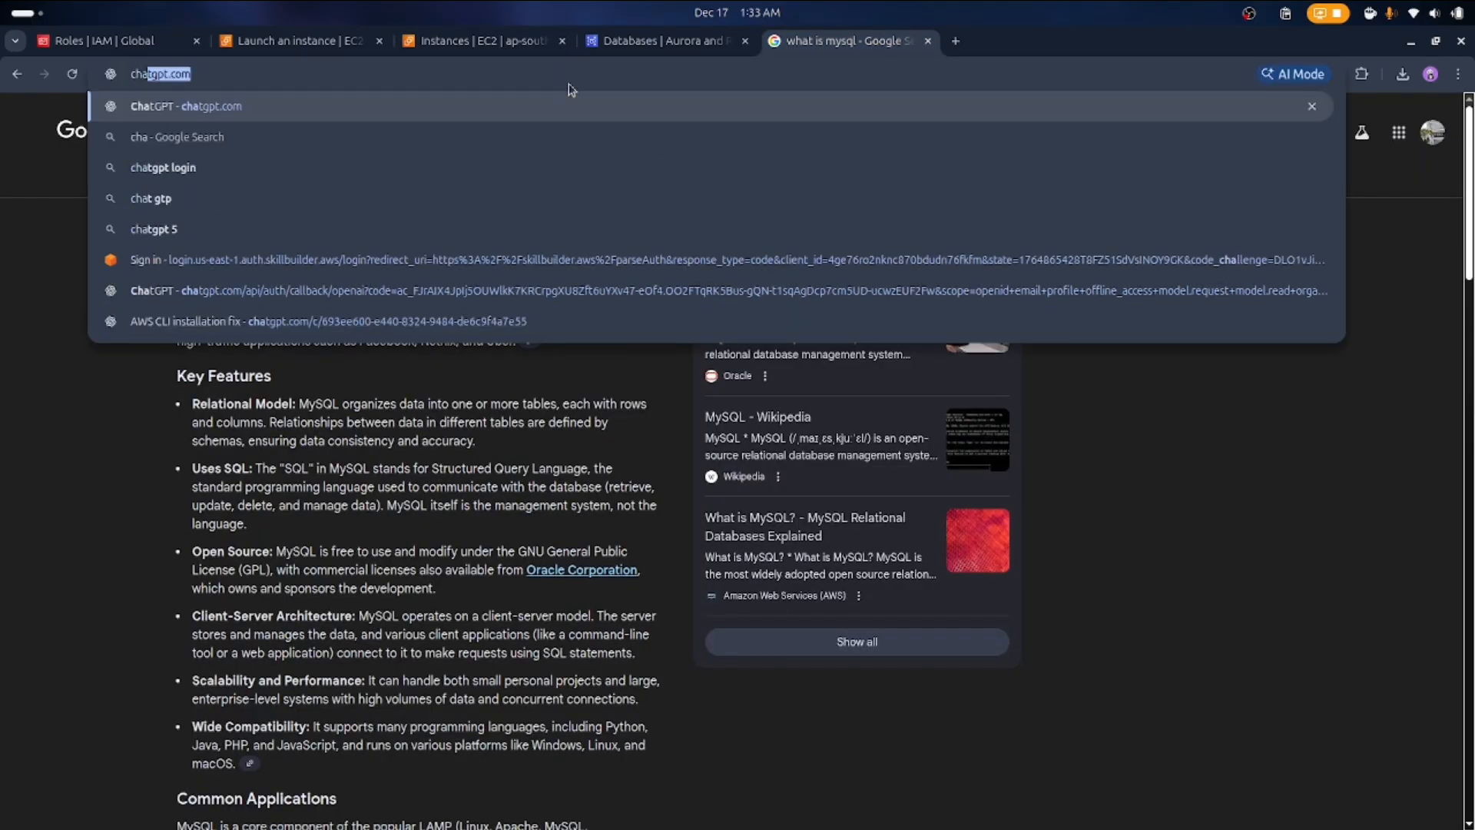
{"action": "key", "text": "Return"}
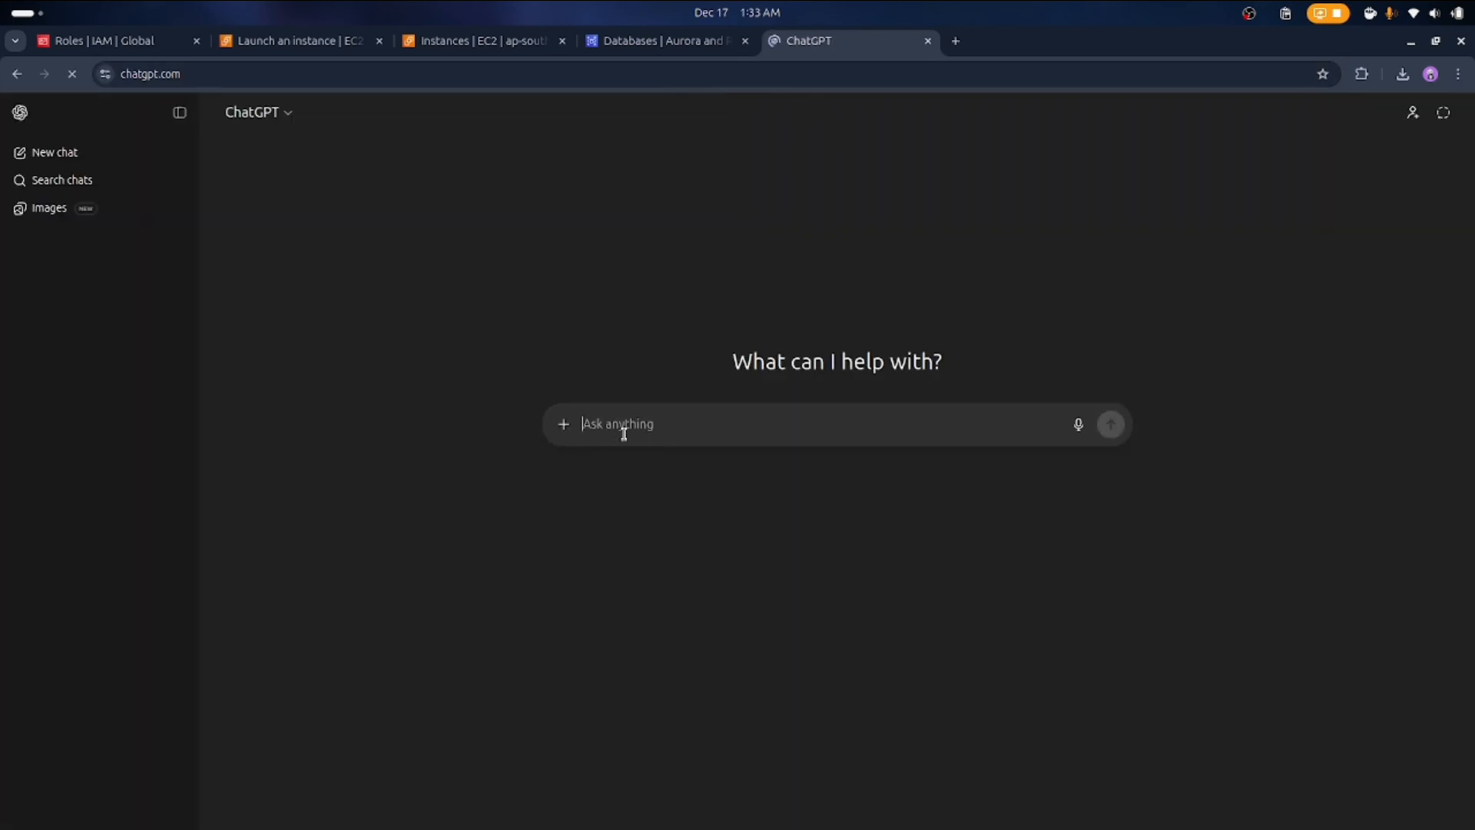
Ask ChatGPT "give me mysql database code where student will have id and name"
{"action": "type", "text": "give"}
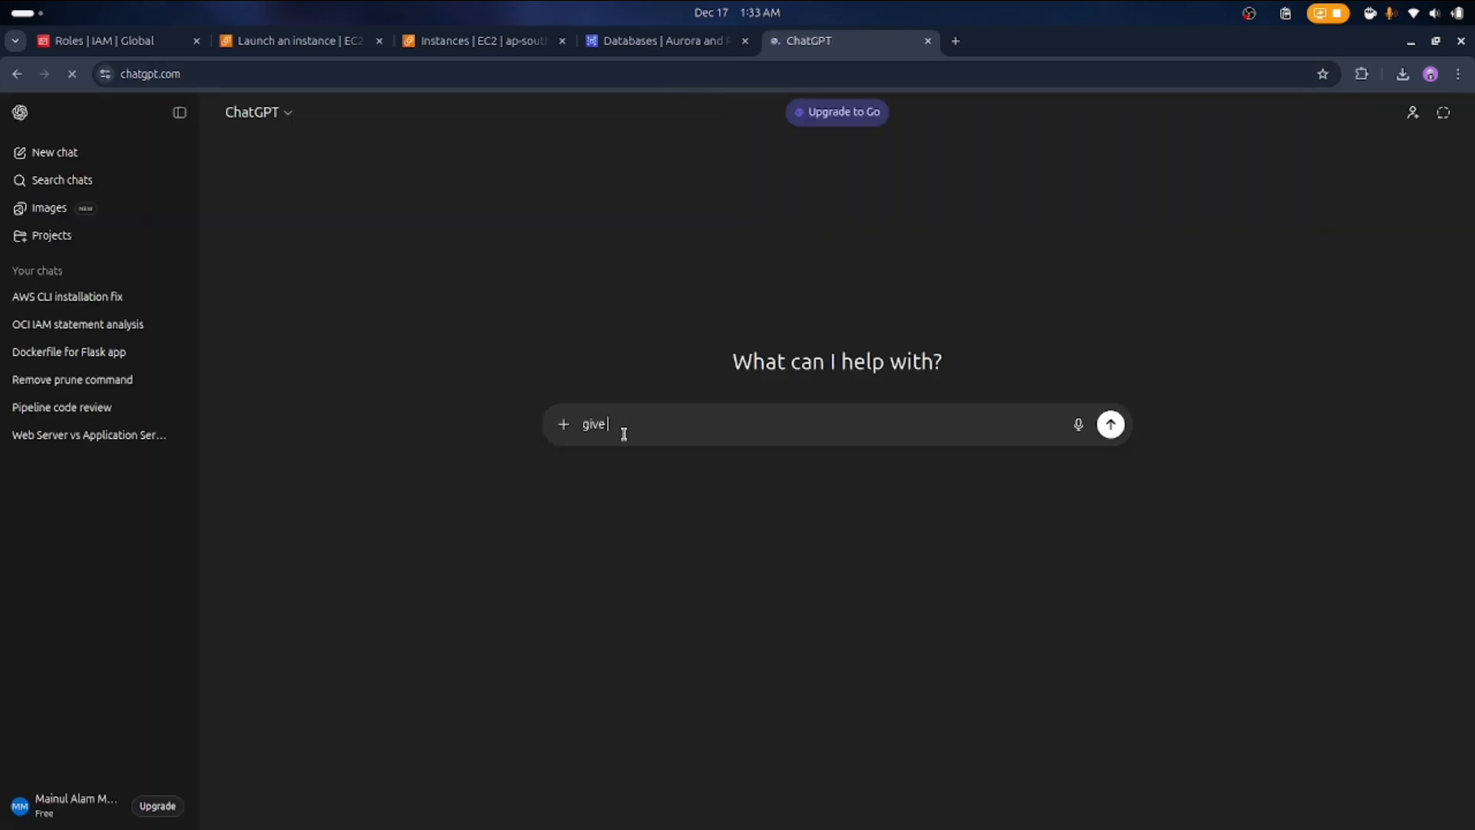
{"action": "type", "text": " me mysq"}
{"action": "type", "text": "l "}
{"action": "type", "text": "dta"}
{"action": "type", "text": "ataba"}
{"action": "type", "text": "se cod"}
{"action": "type", "text": "e whr"}
{"action": "type", "text": "erw"}
{"action": "key", "text": "BackSpace"}
{"action": "key", "text": "BackSpace"}
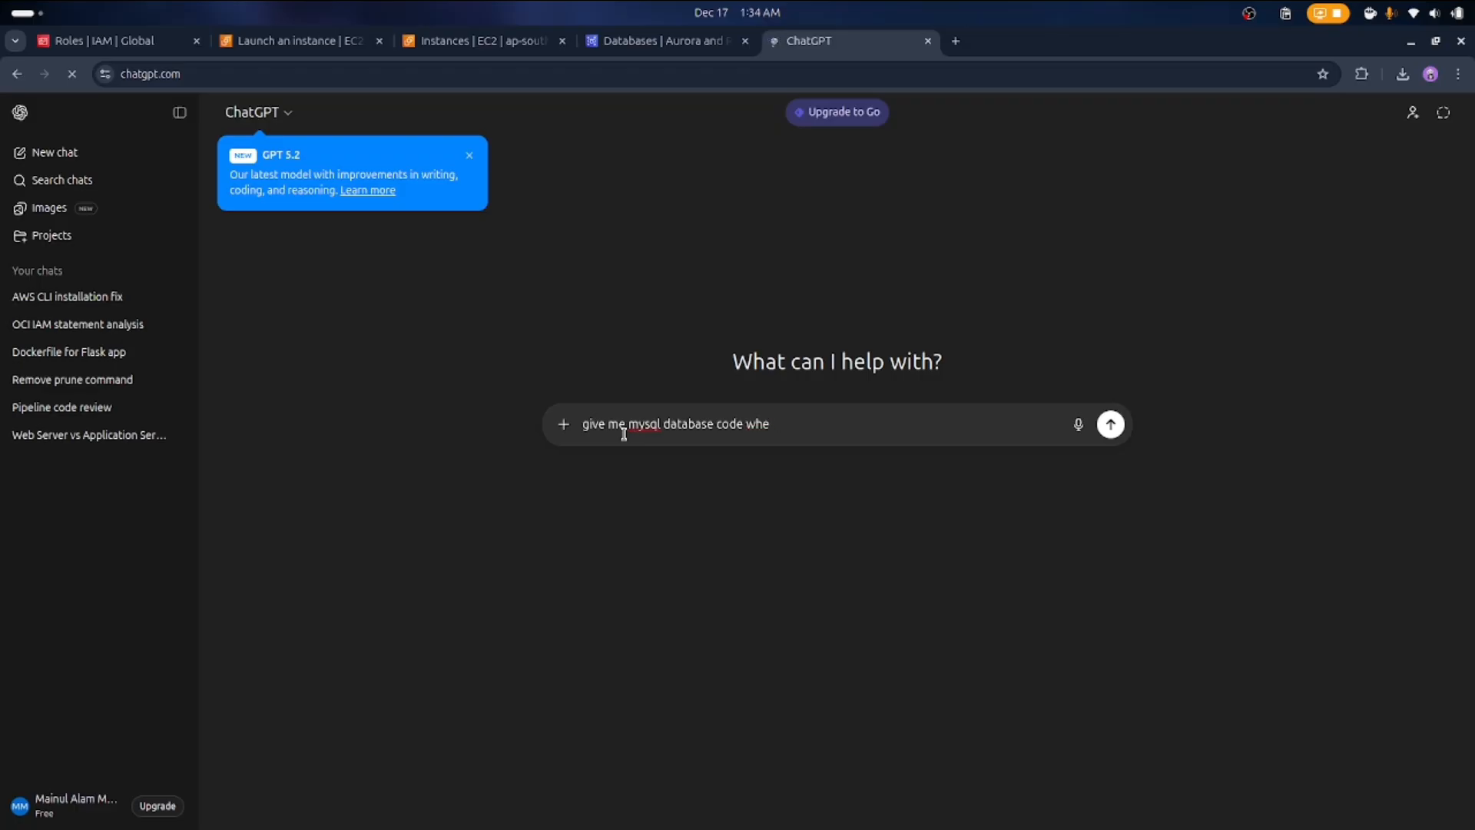
{"action": "type", "text": "re student will have uniq"}
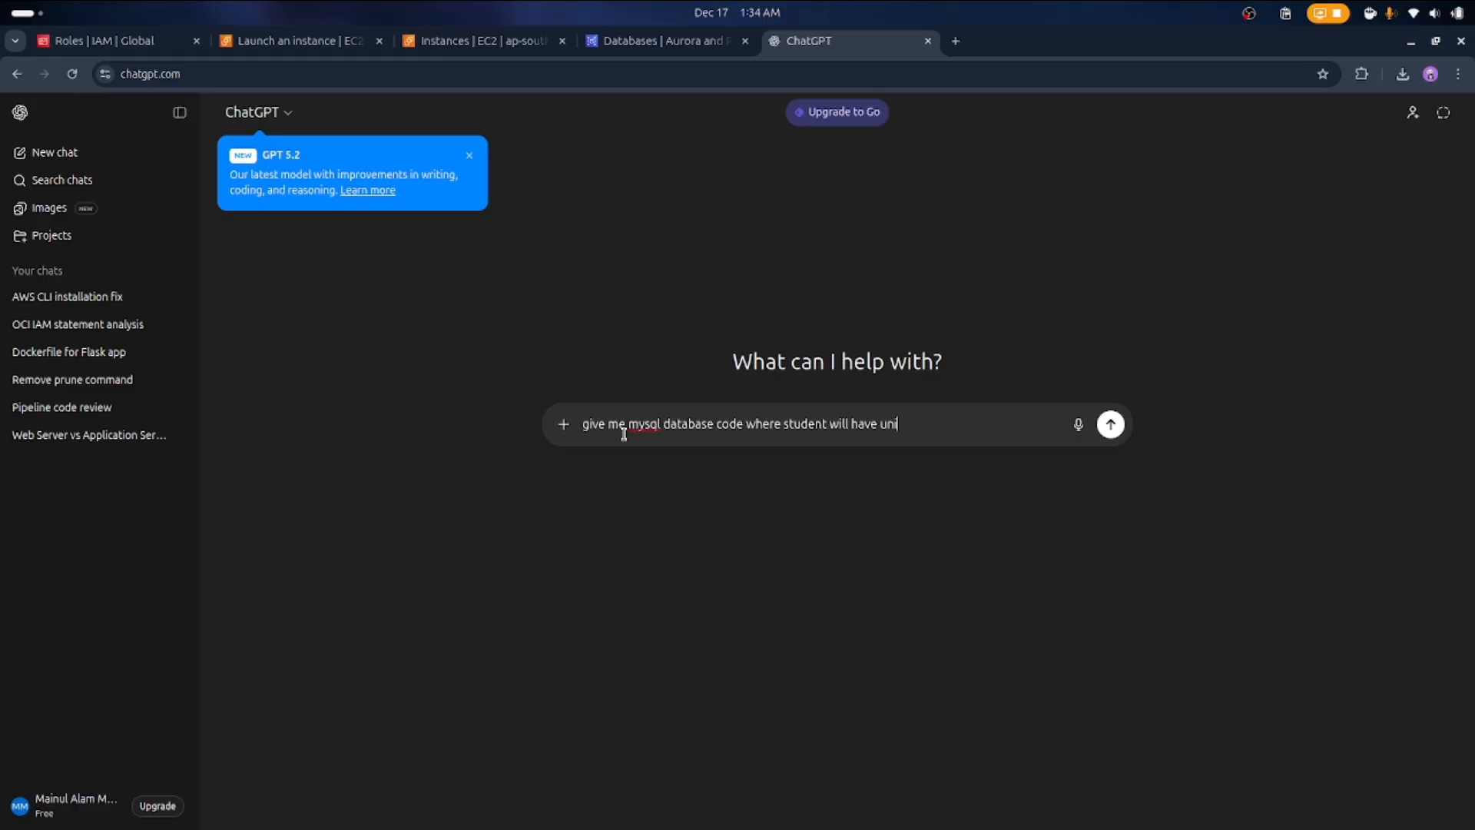
{"action": "key", "text": "BackSpace"}
{"action": "key", "text": "BackSpace"}
{"action": "key", "text": "BackSpace"}
{"action": "key", "text": "BackSpace"}
{"action": "type", "text": "id and name"}
{"action": "key", "text": "Return"}
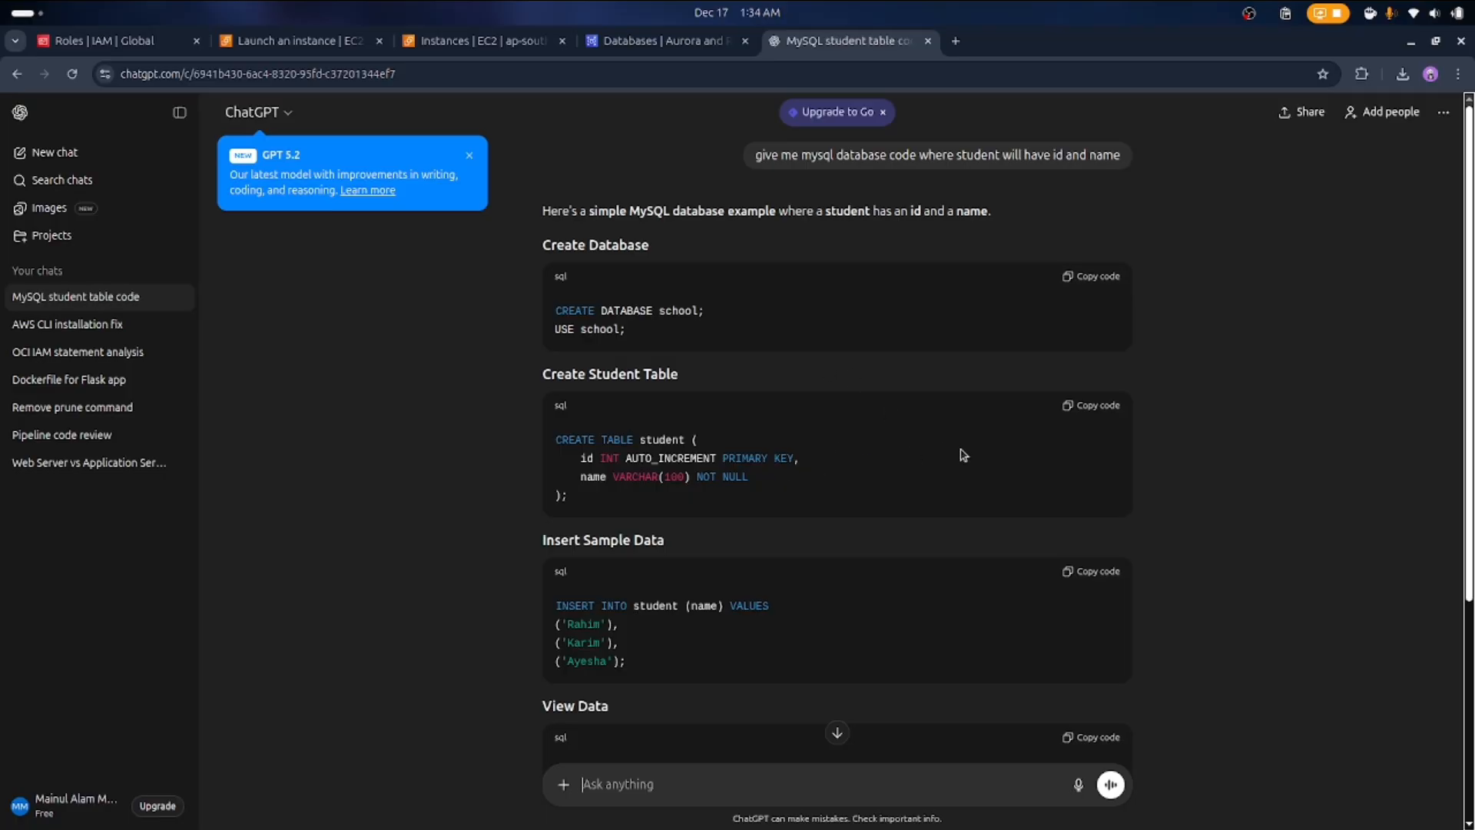
Copy ChatGPT's Create Student Table code and run it at the MySQL prompt in the terminal to create the student table
{"action": "scroll", "coordinate": [962, 455], "scroll_direction": "down", "scroll_amount": 2}
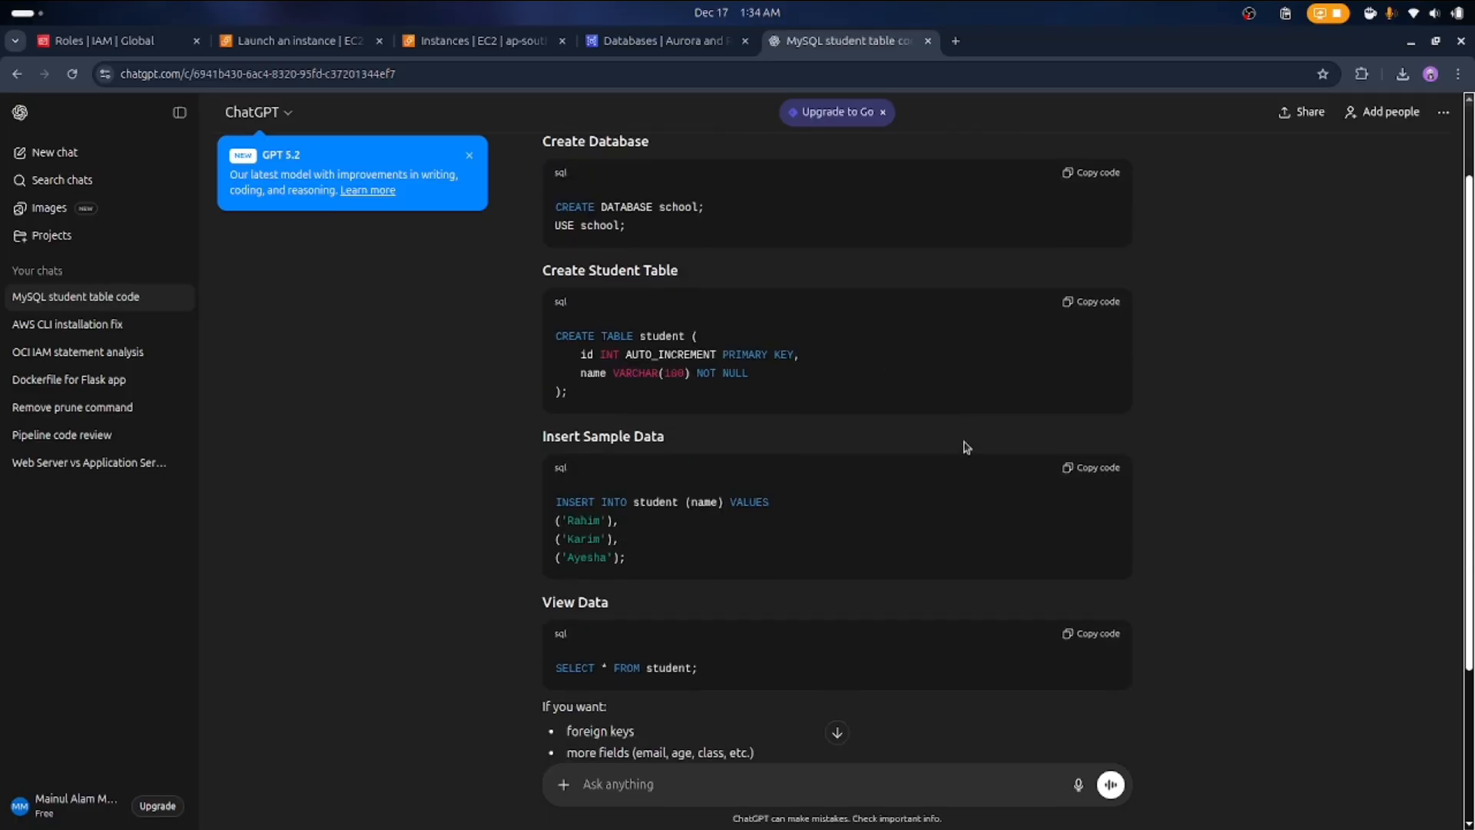
{"action": "left_click", "coordinate": [1073, 309]}
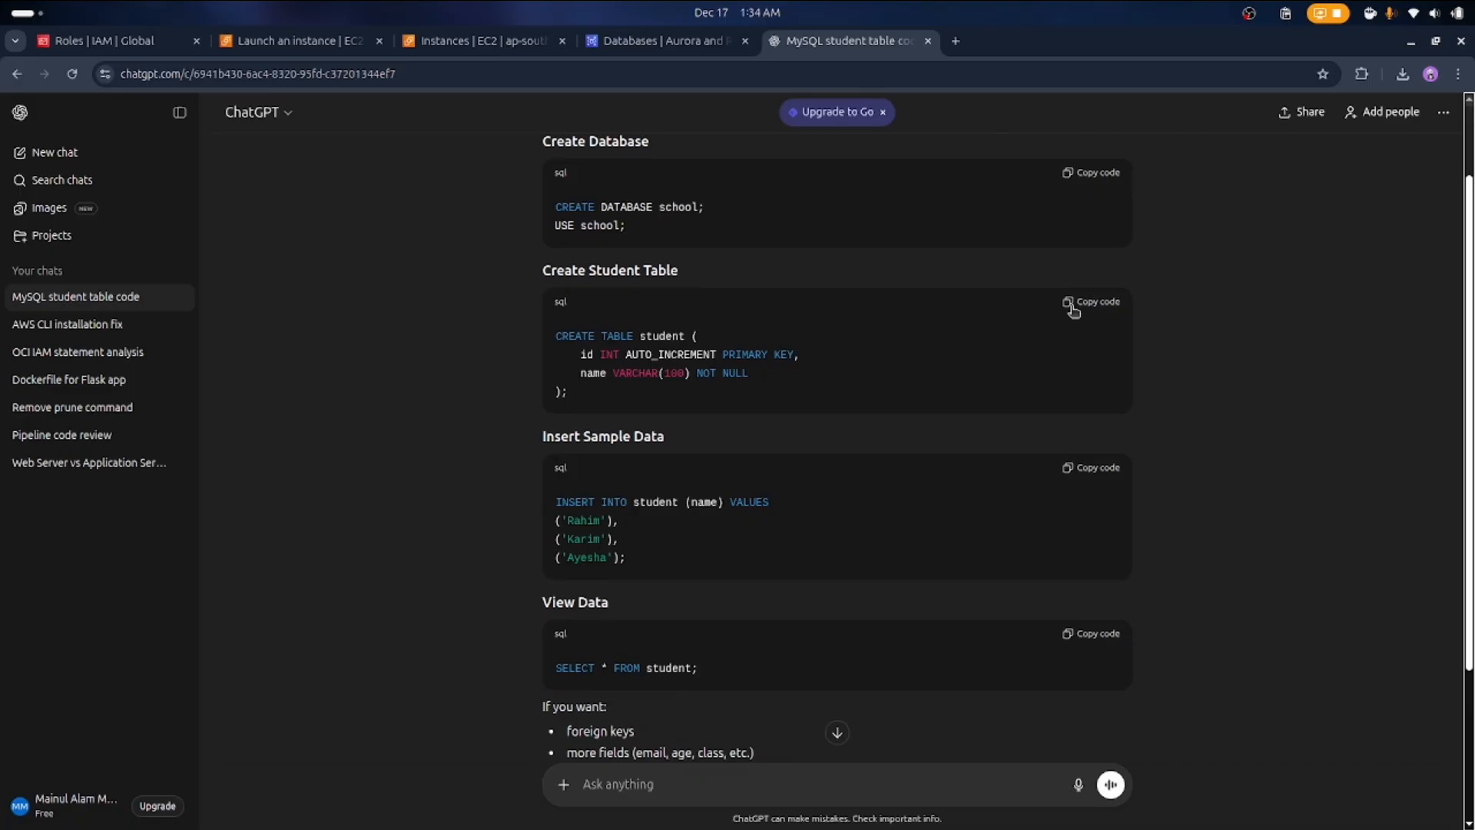
{"action": "left_click", "coordinate": [1074, 309]}
{"action": "mouse_move", "coordinate": [935, 819]}
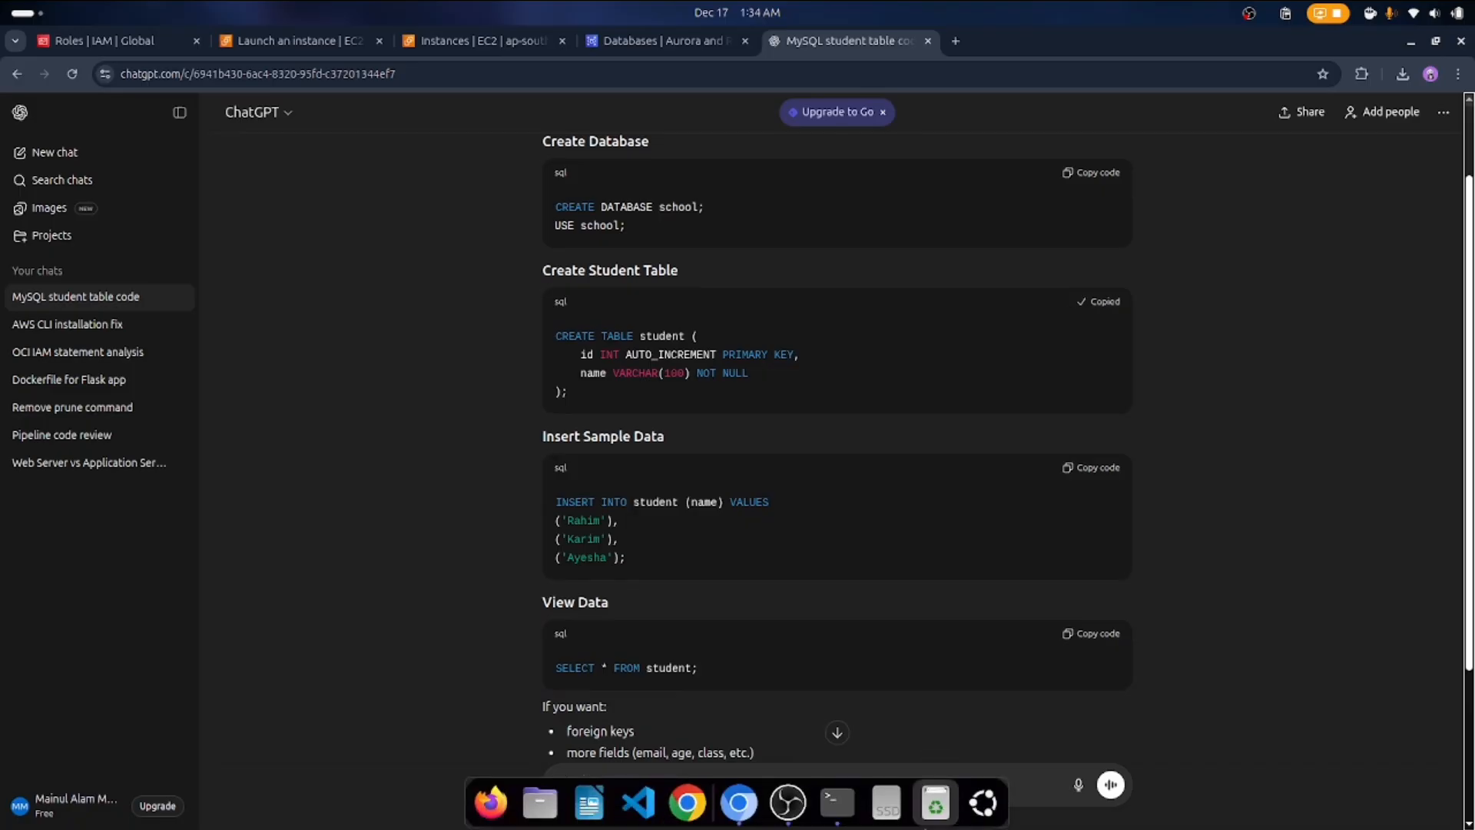
{"action": "left_click", "coordinate": [828, 819]}
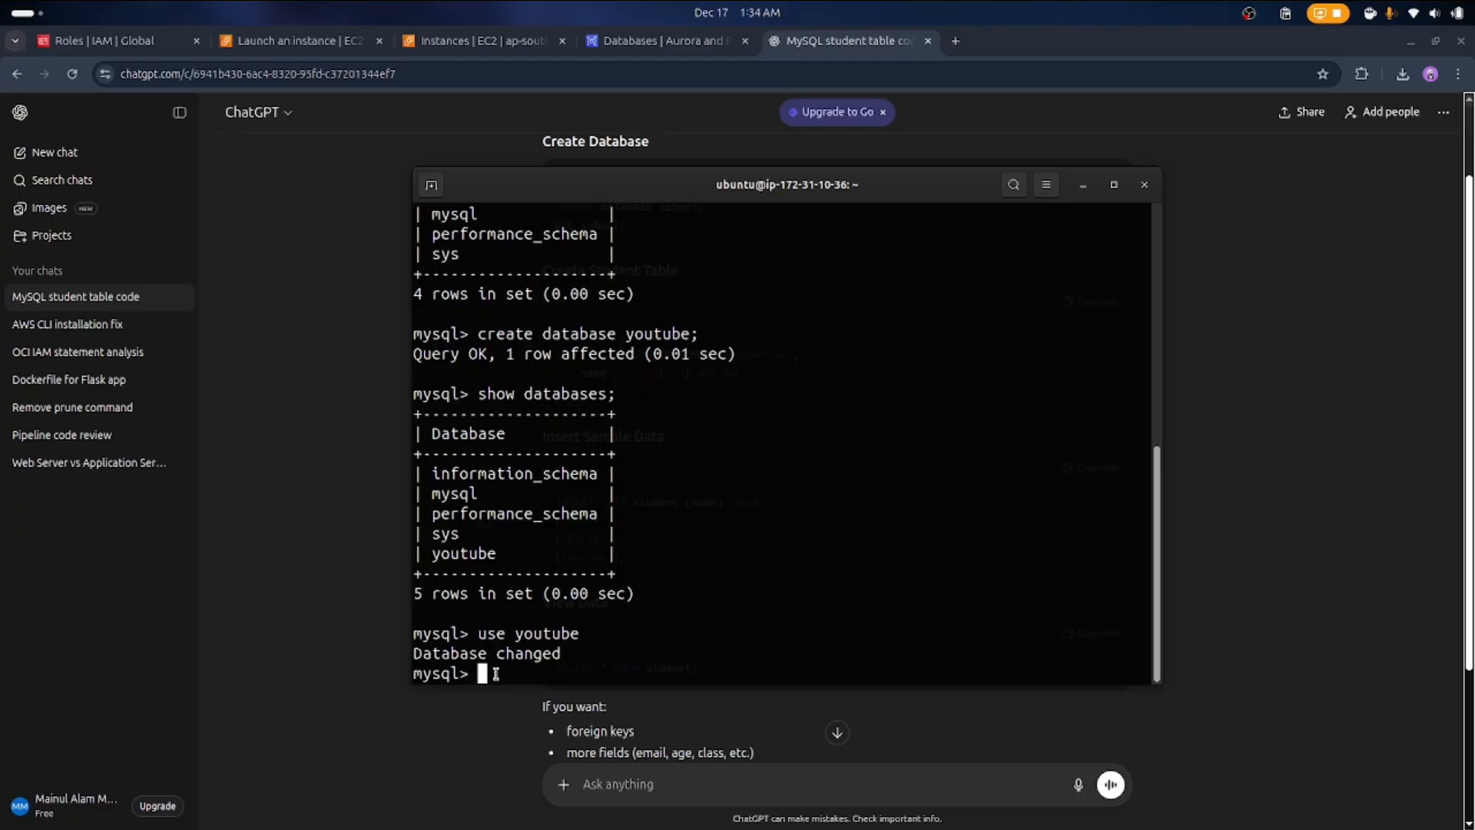
{"action": "key", "text": "ctrl+shift+v"}
{"action": "key", "text": "Return"}
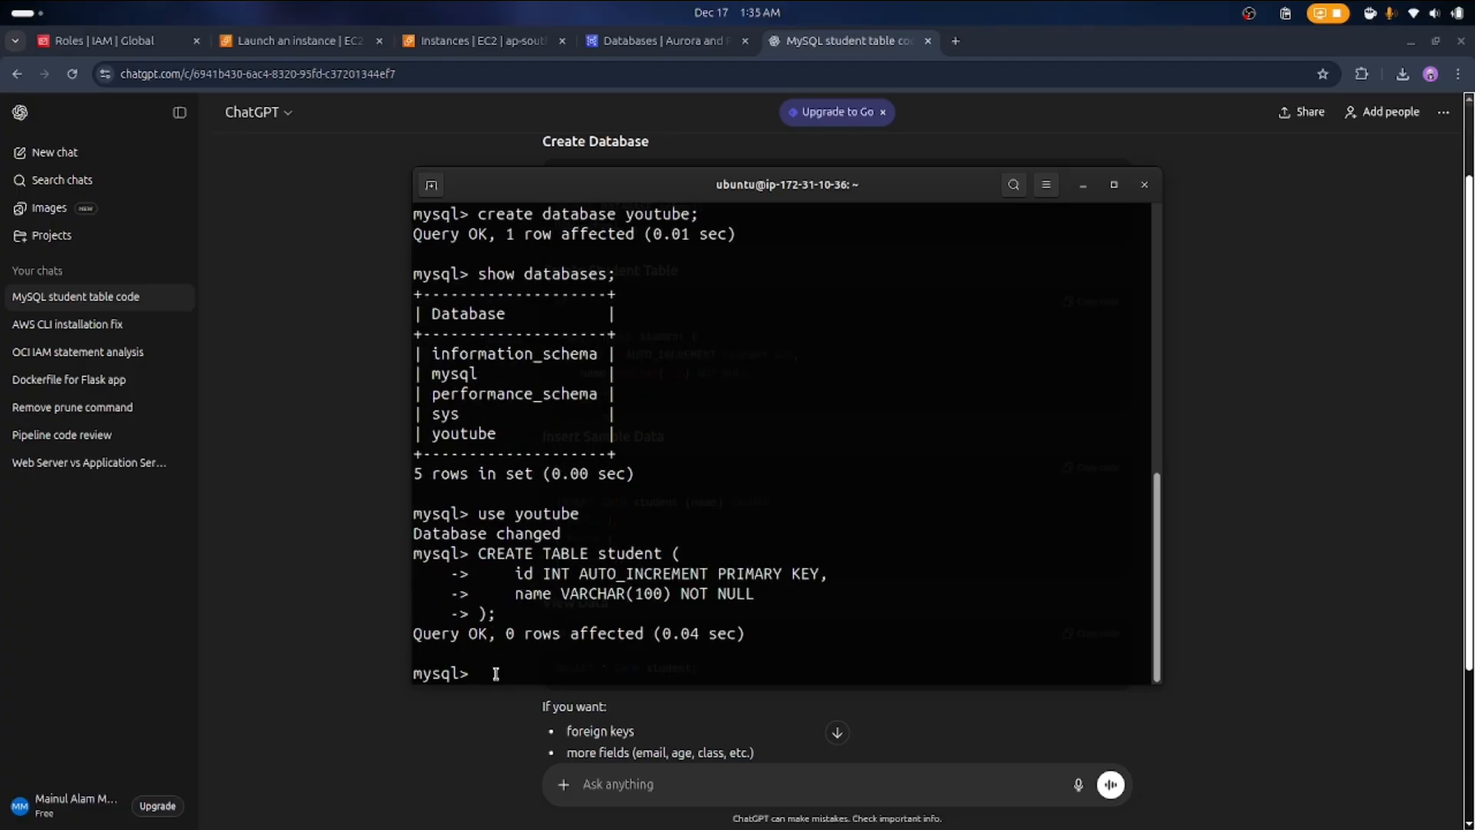
Copy ChatGPT's Insert Sample Data code and run it at the terminal's MySQL prompt to add the sample names to student
{"action": "left_click", "coordinate": [262, 569]}
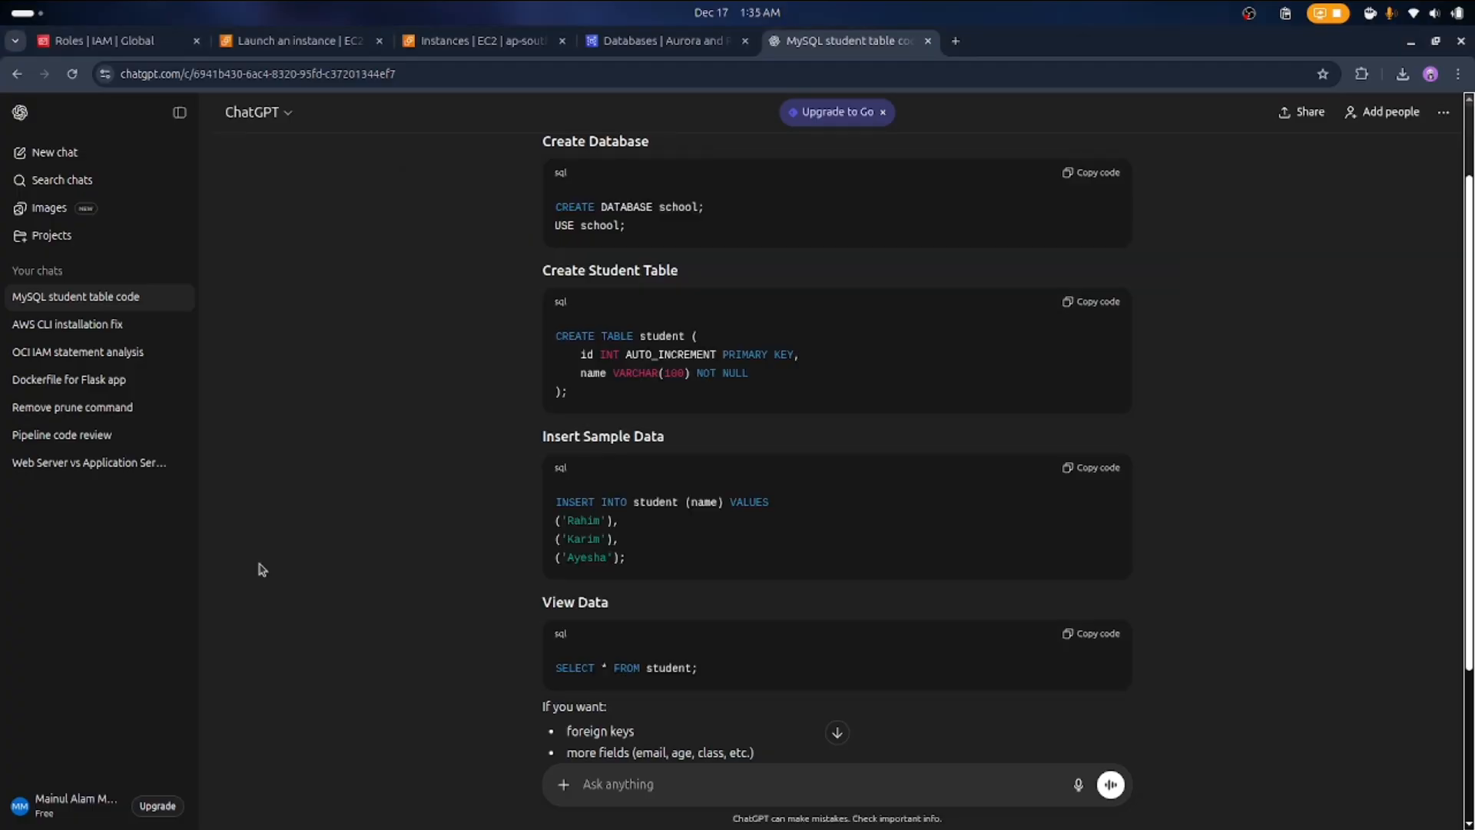
{"action": "left_click", "coordinate": [1072, 470]}
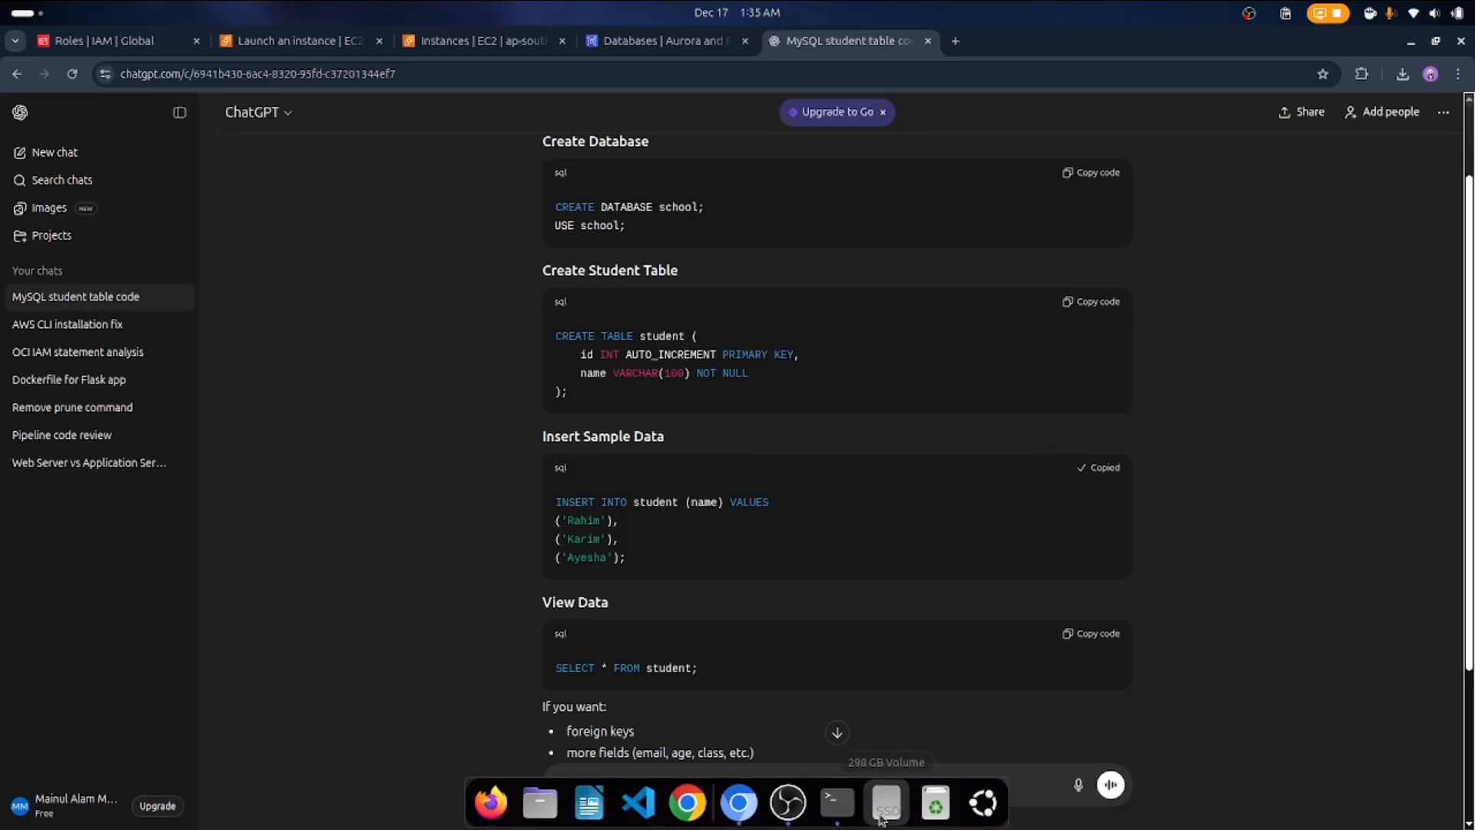
{"action": "left_click", "coordinate": [837, 803]}
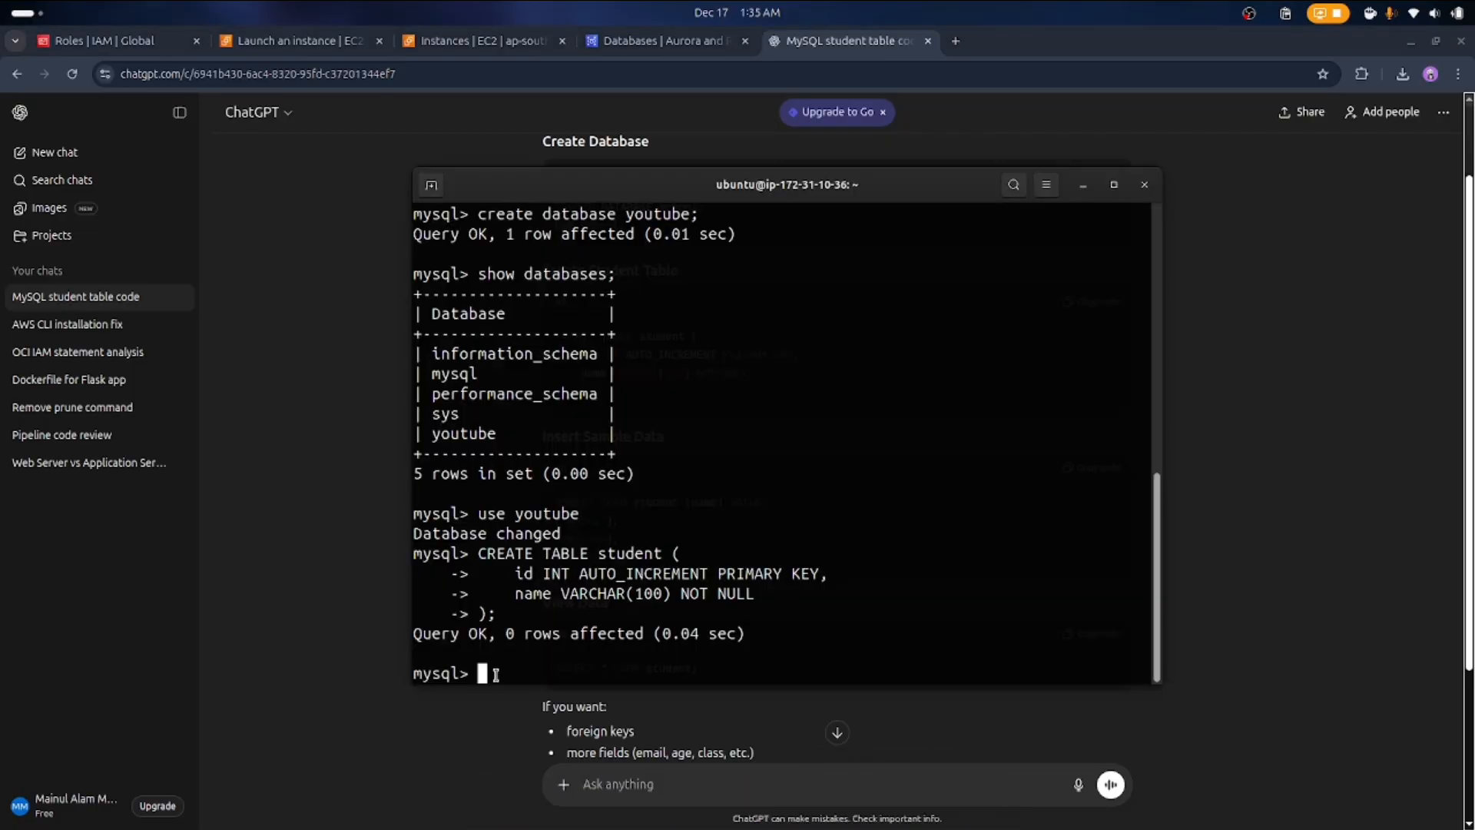
{"action": "key", "text": "ctrl+shift+v"}
{"action": "key", "text": "Return"}
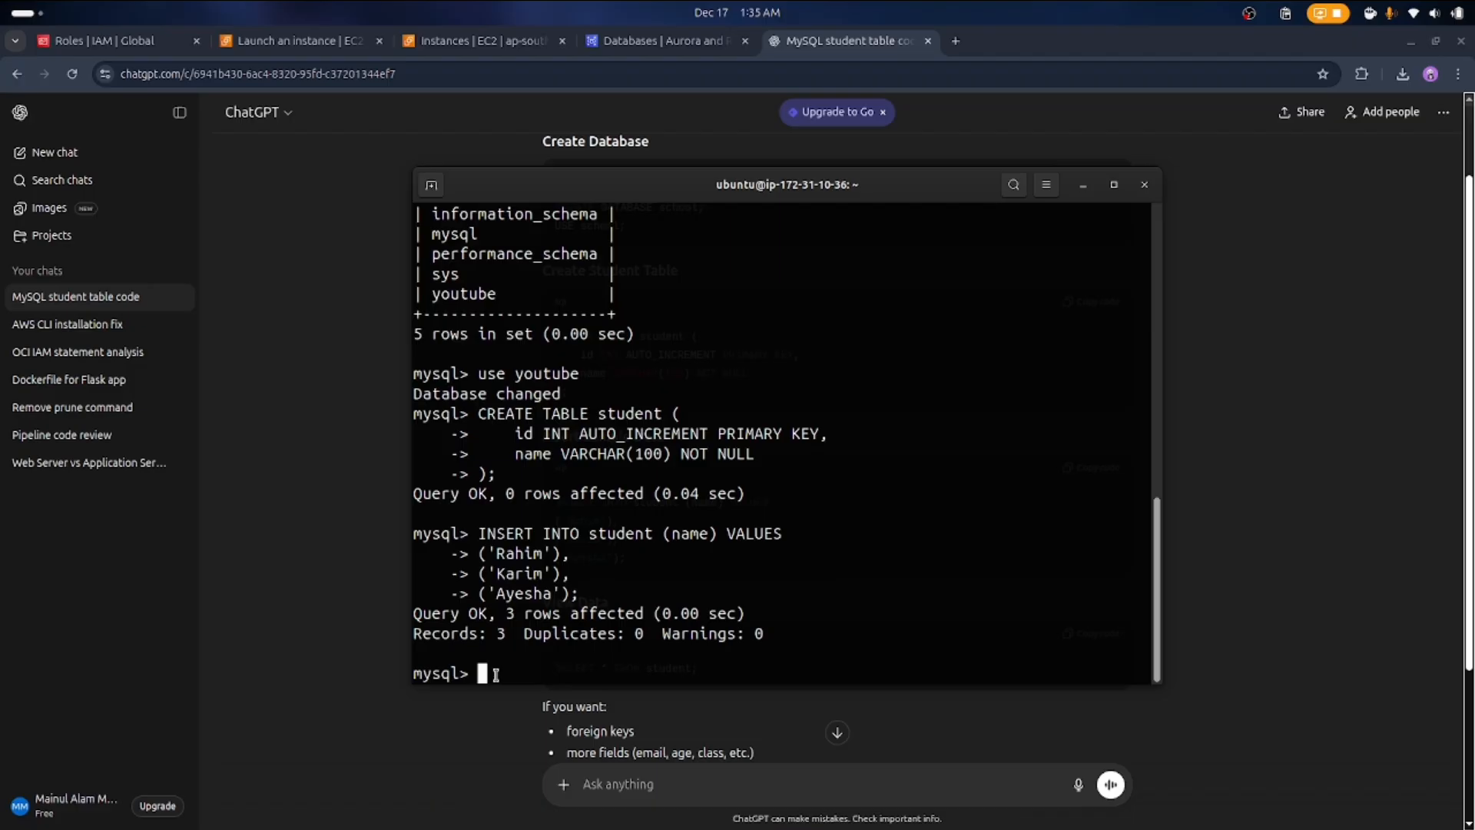
Copy ChatGPT's View Data query and run SELECT * FROM student; at the terminal's MySQL prompt
{"action": "left_click", "coordinate": [276, 576]}
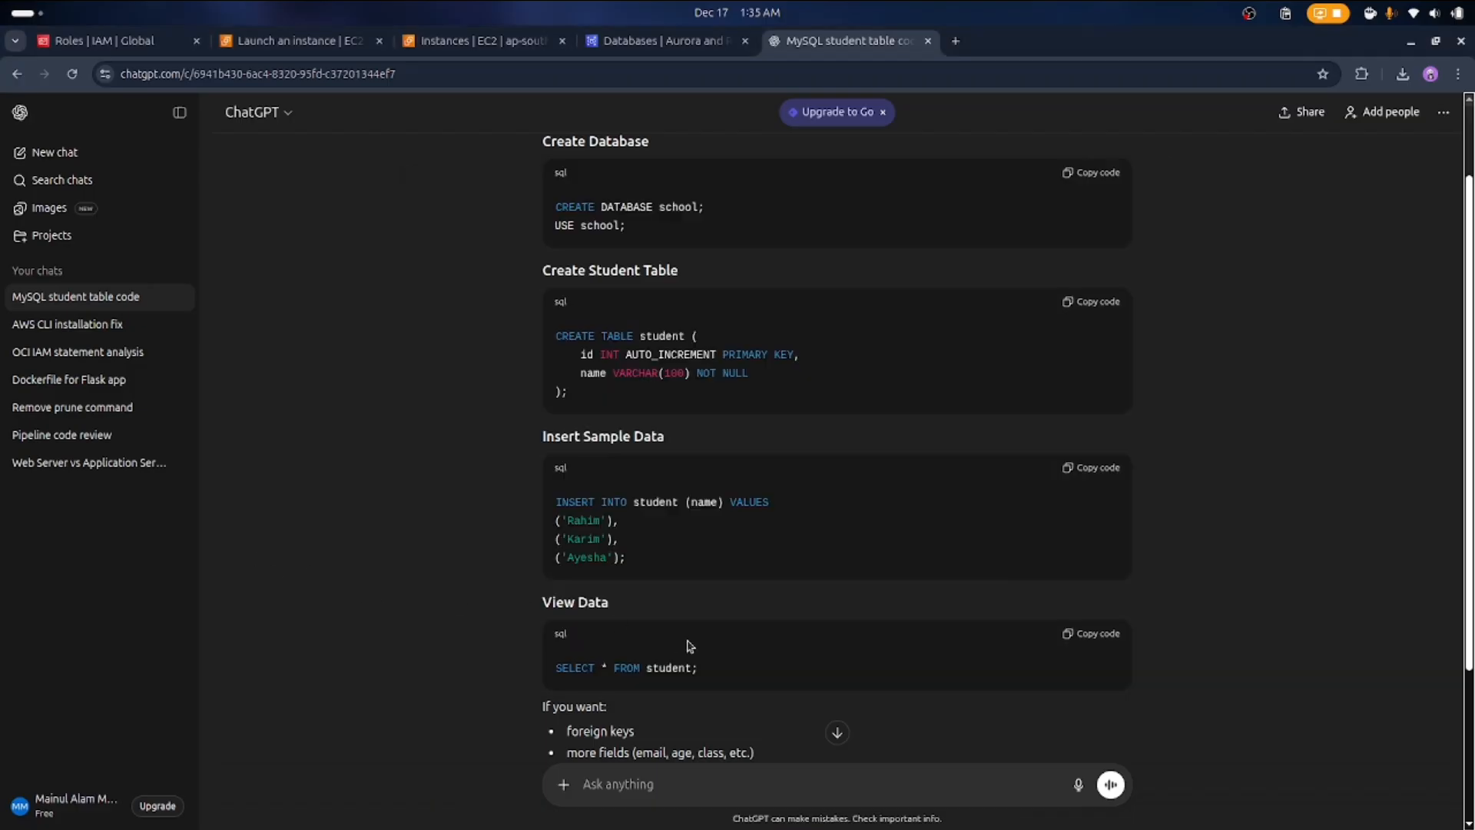
{"action": "left_click", "coordinate": [1077, 633]}
{"action": "left_click", "coordinate": [837, 803]}
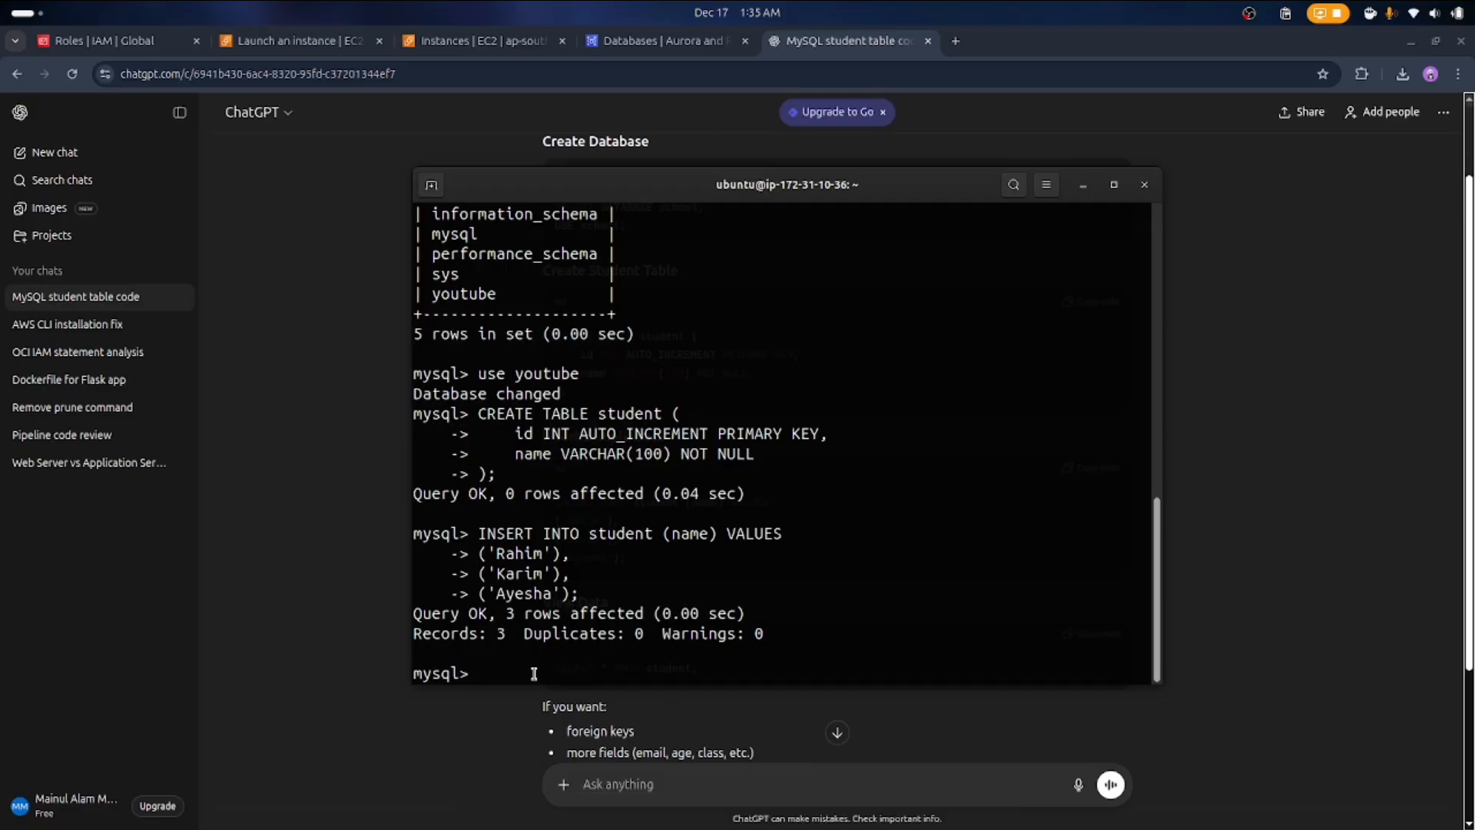
{"action": "key", "text": "ctrl+shift+v"}
{"action": "key", "text": "Return"}
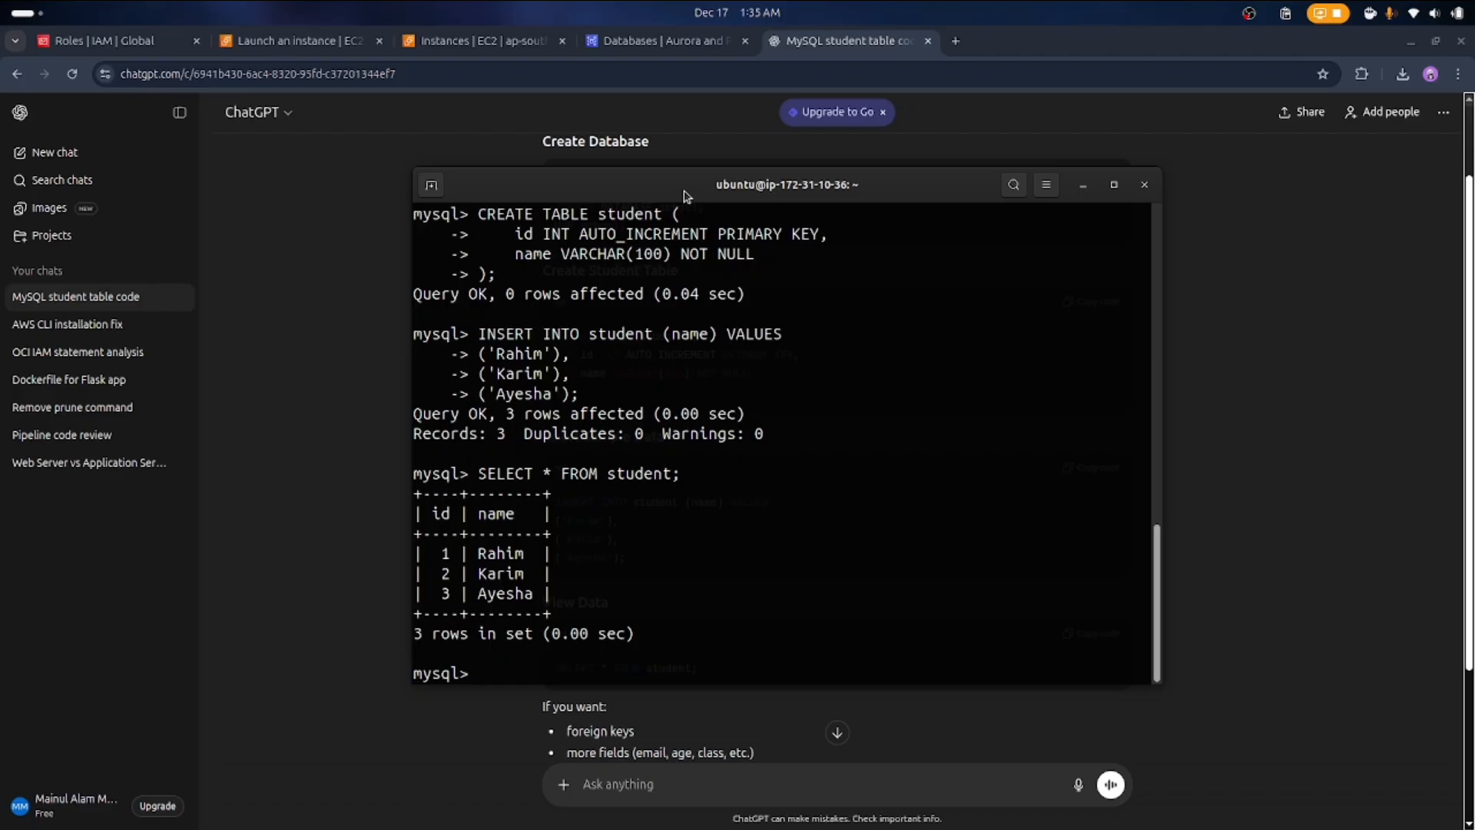
{"action": "left_click_drag", "start_coordinate": [687, 198], "coordinate": [776, 199]}
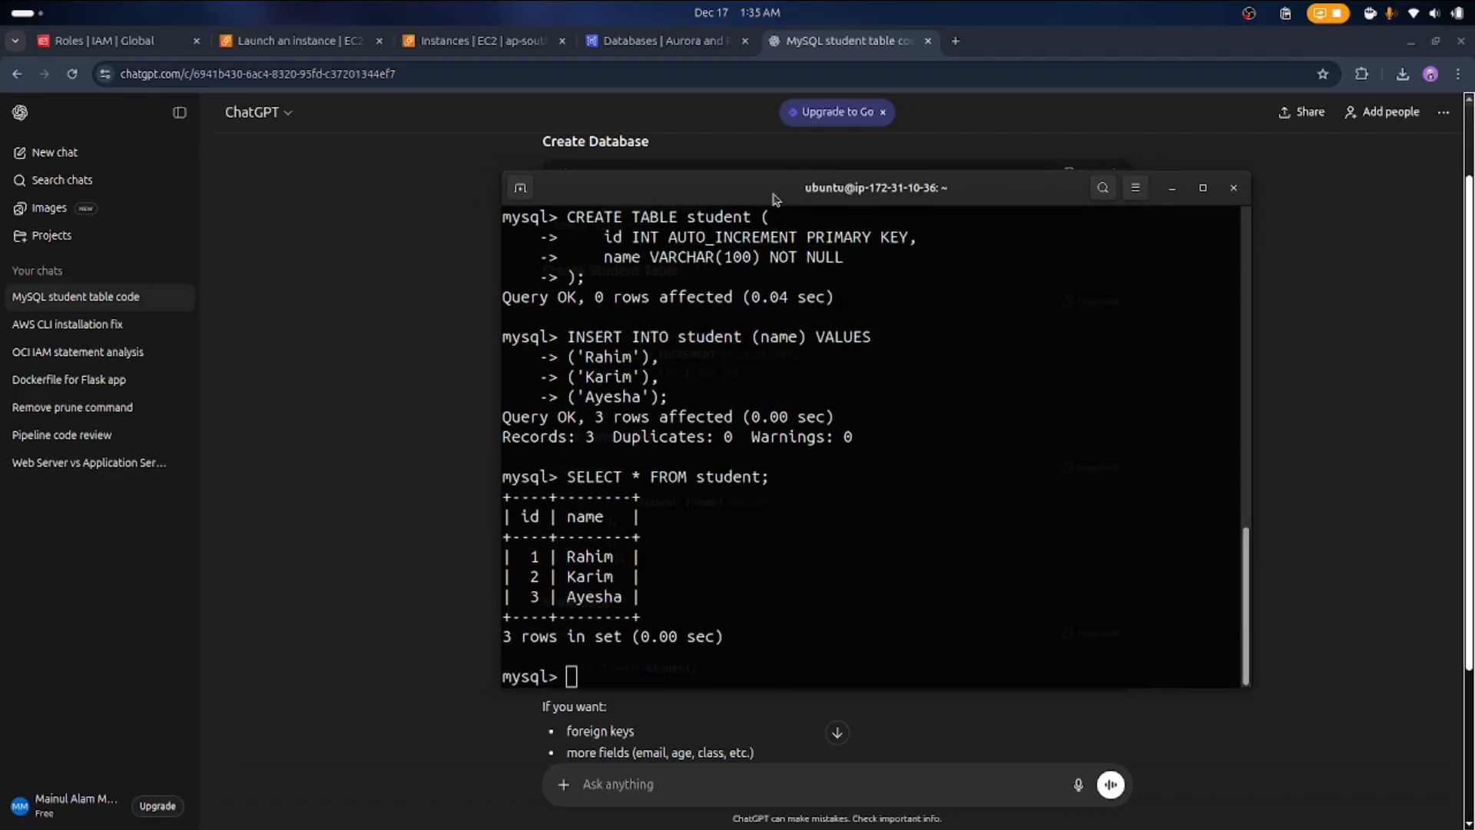